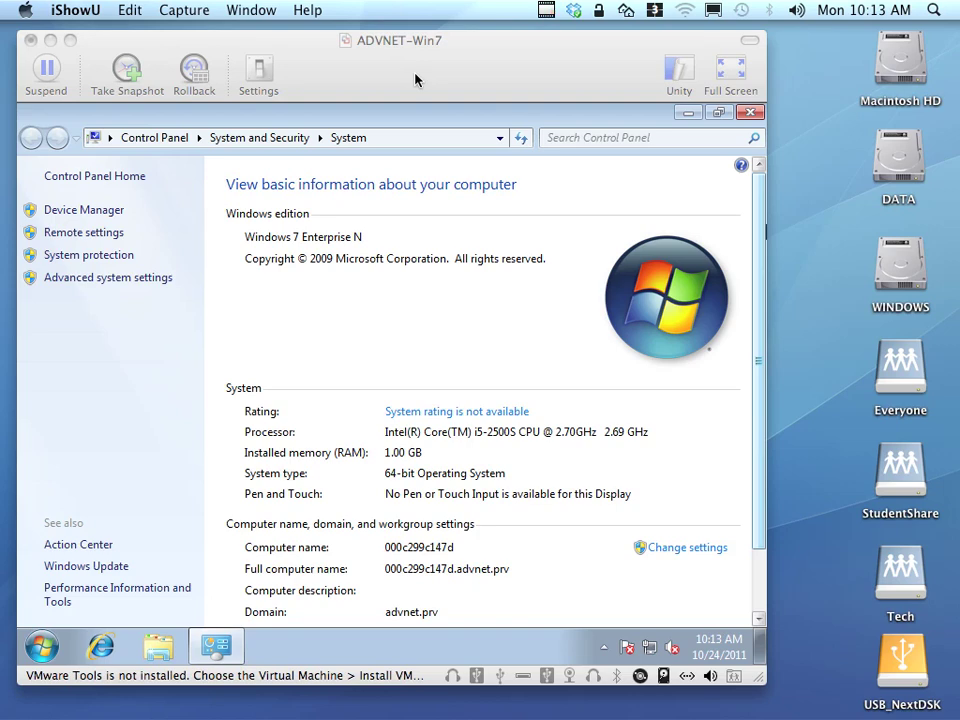
# Switch to the FOG server console and enter vi /etc/php.ini at the root prompt.
pyautogui.hotkey('ctrl', 'Left')
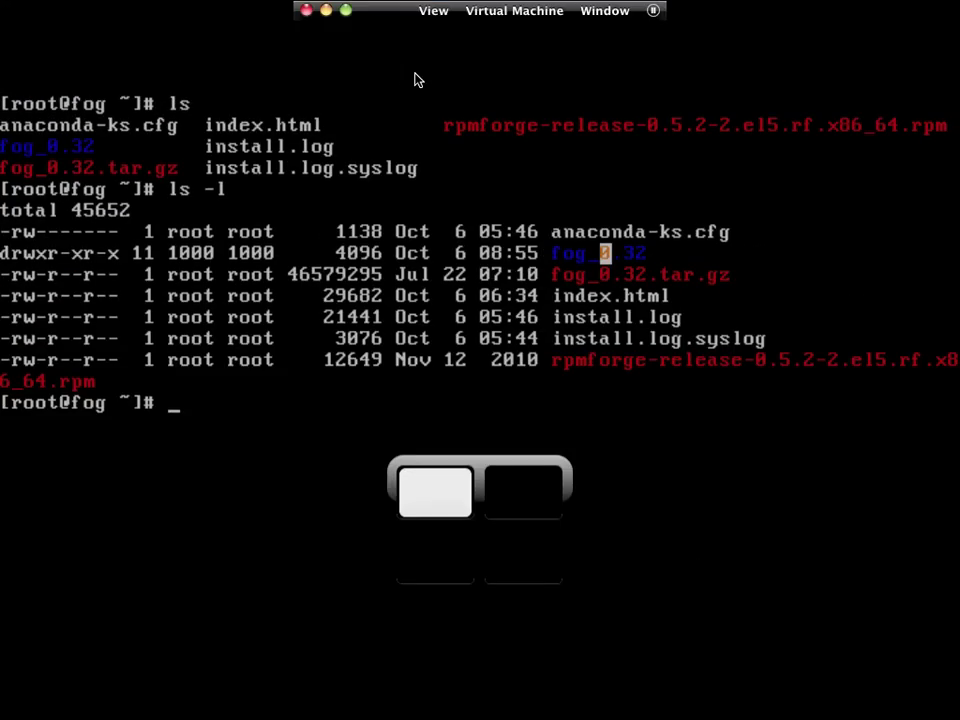
pyautogui.click(413, 150)
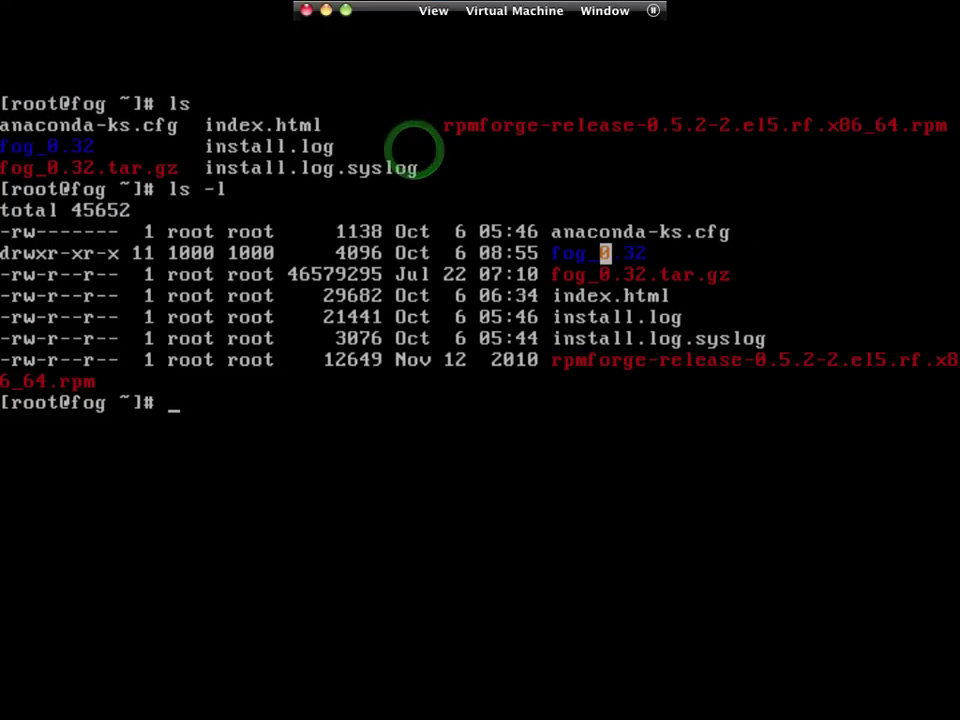
pyautogui.press('Return')
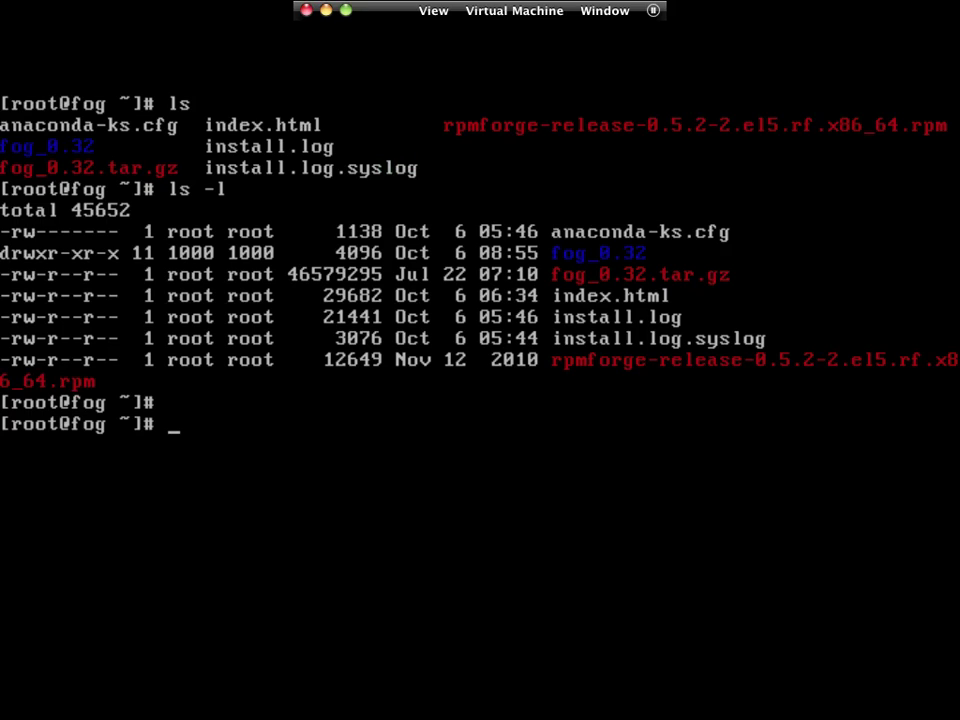
pyautogui.write('vi /etc/php.ini')
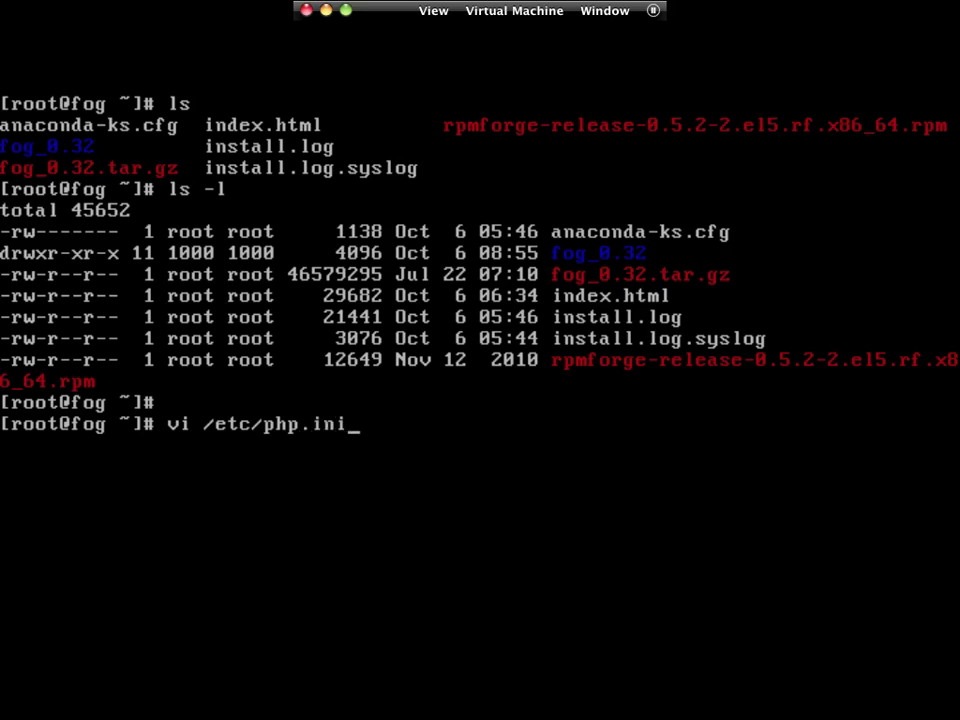
# Open /etc/php.ini in vi and delete the existing date.timezone line.
pyautogui.press('Return')
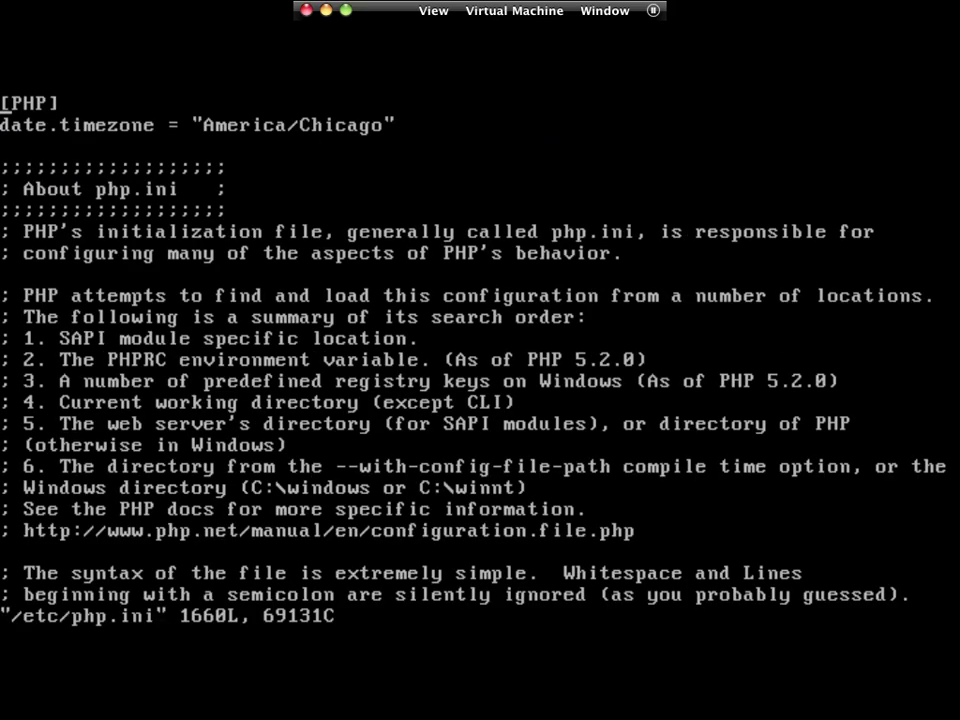
pyautogui.press('Down')
pyautogui.moveTo(390, 125); pyautogui.dragTo(4, 125)
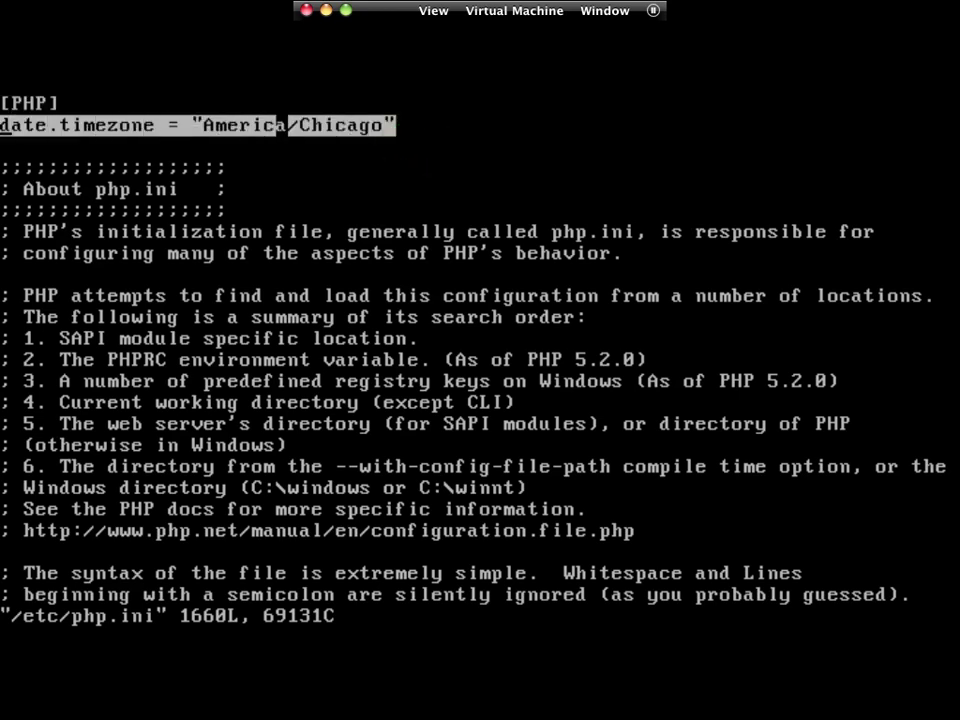
pyautogui.click(424, 125)
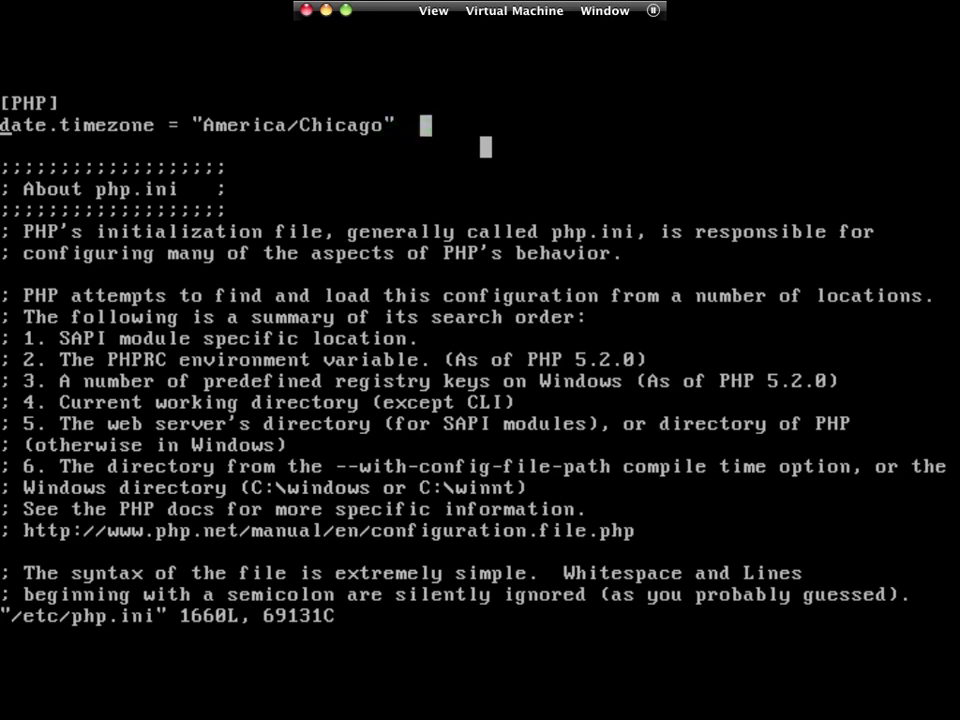
pyautogui.press('d')
pyautogui.press('d')
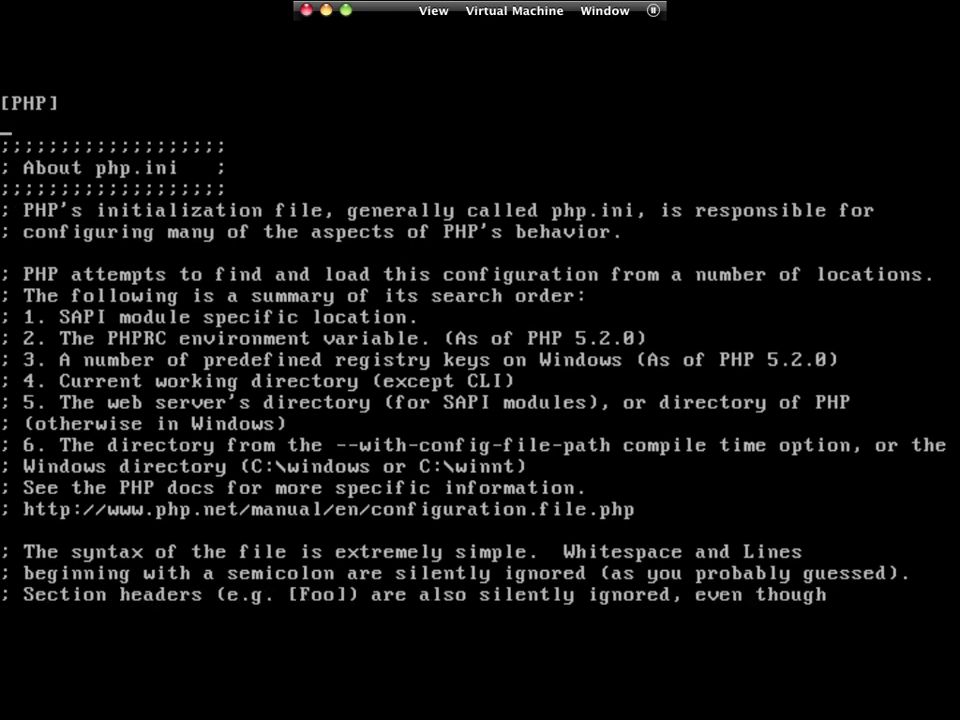
# Enter date.timezone = "America/Chicago" and save php.ini with :wq.
pyautogui.press('i')
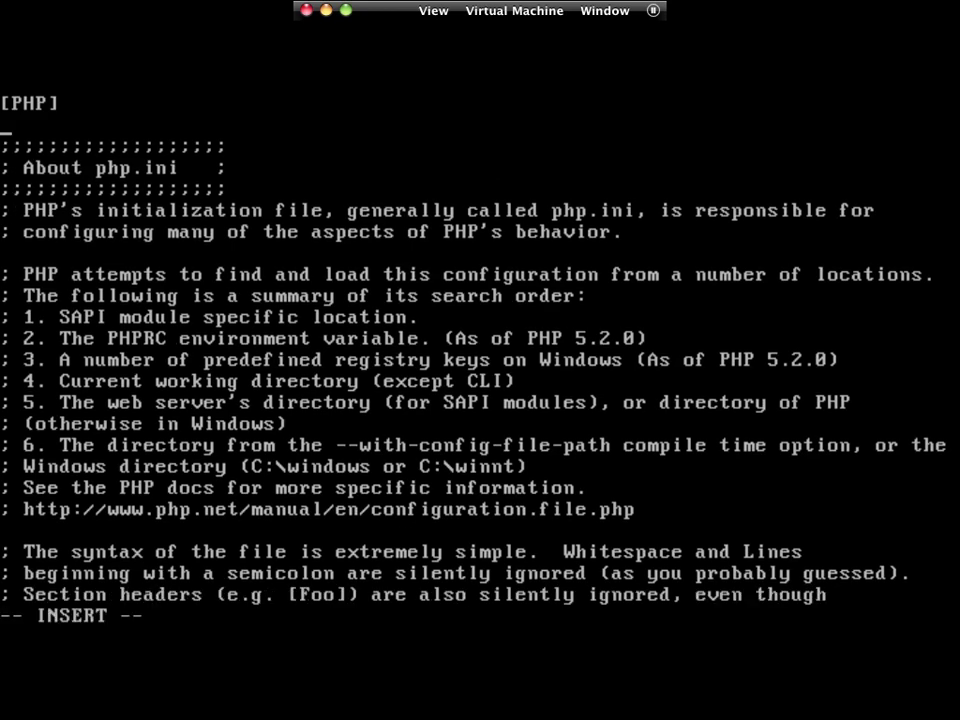
pyautogui.write('date.teime')
pyautogui.press('BackSpace')
pyautogui.press('BackSpace')
pyautogui.press('BackSpace')
pyautogui.press('BackSpace')
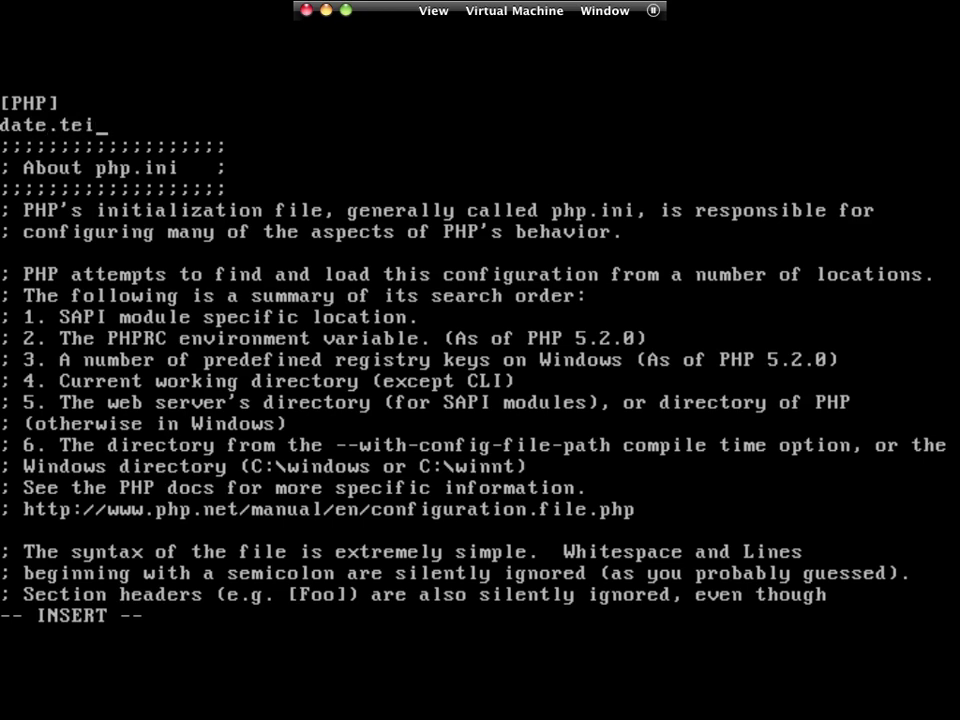
pyautogui.write('imezon')
pyautogui.write('e = ')
pyautogui.write(':"')
pyautogui.write('A')
pyautogui.press('BackSpace')
pyautogui.press('BackSpace')
pyautogui.press('BackSpace')
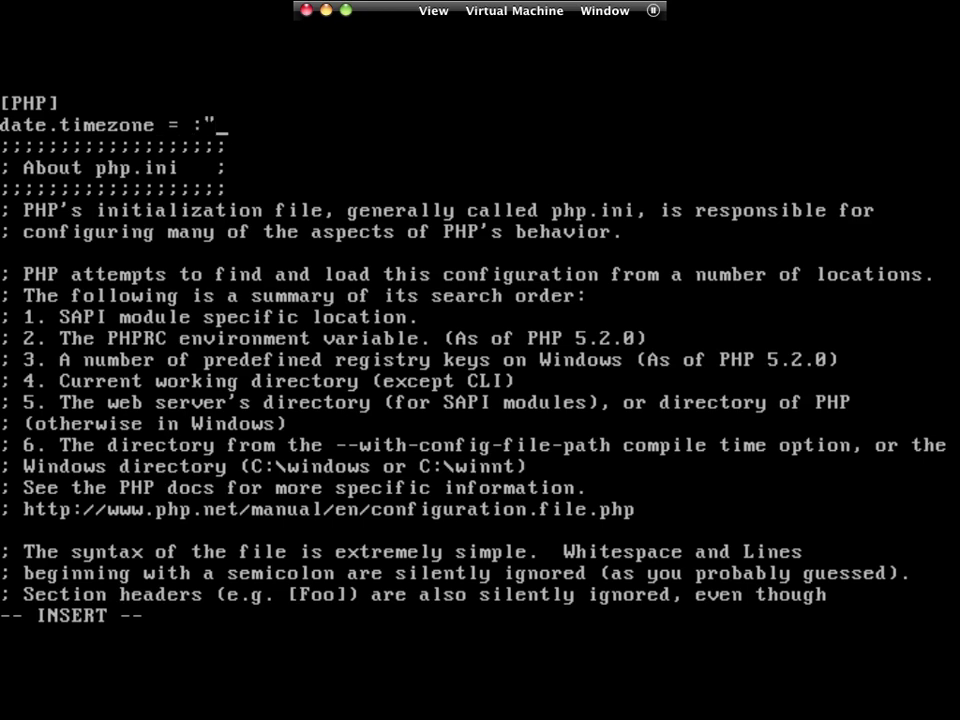
pyautogui.write('"Amer')
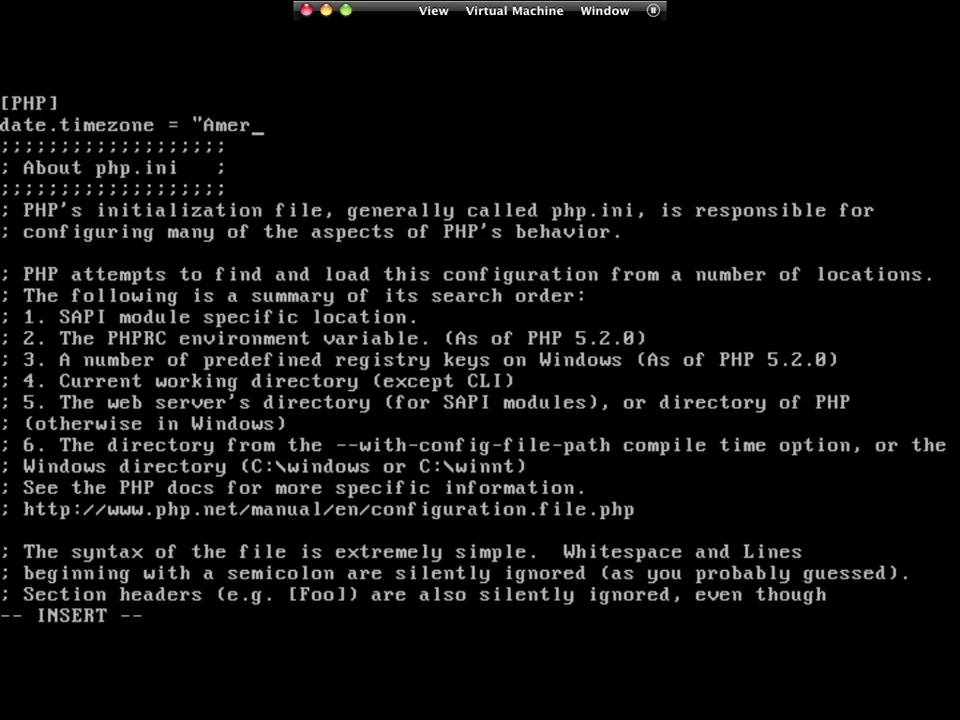
pyautogui.write('ica/Chicago"')
pyautogui.press('Return')
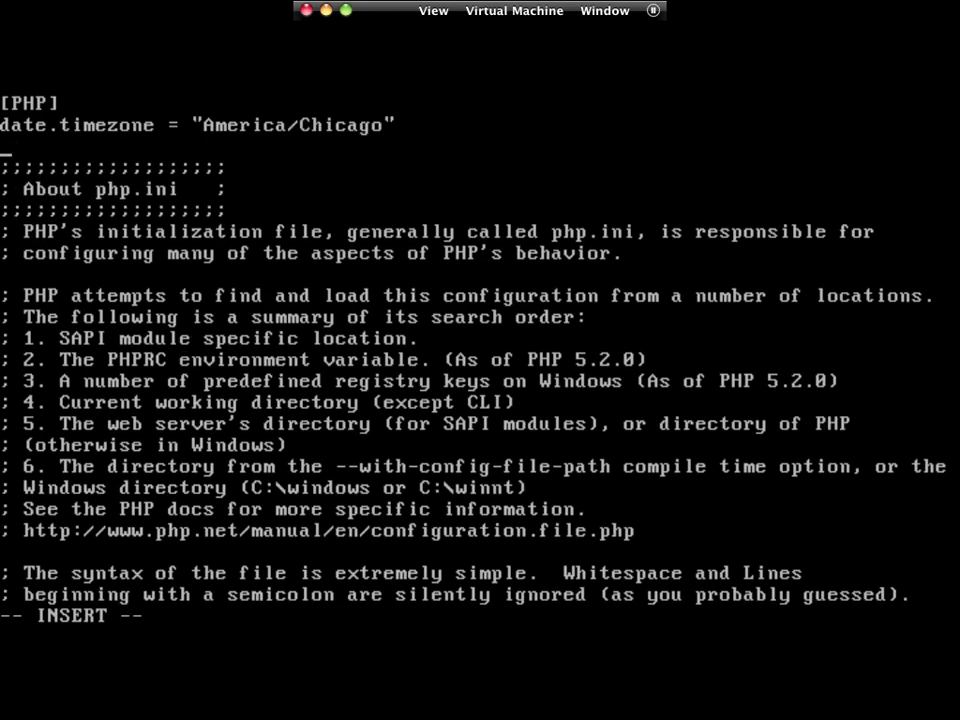
pyautogui.press('Escape')
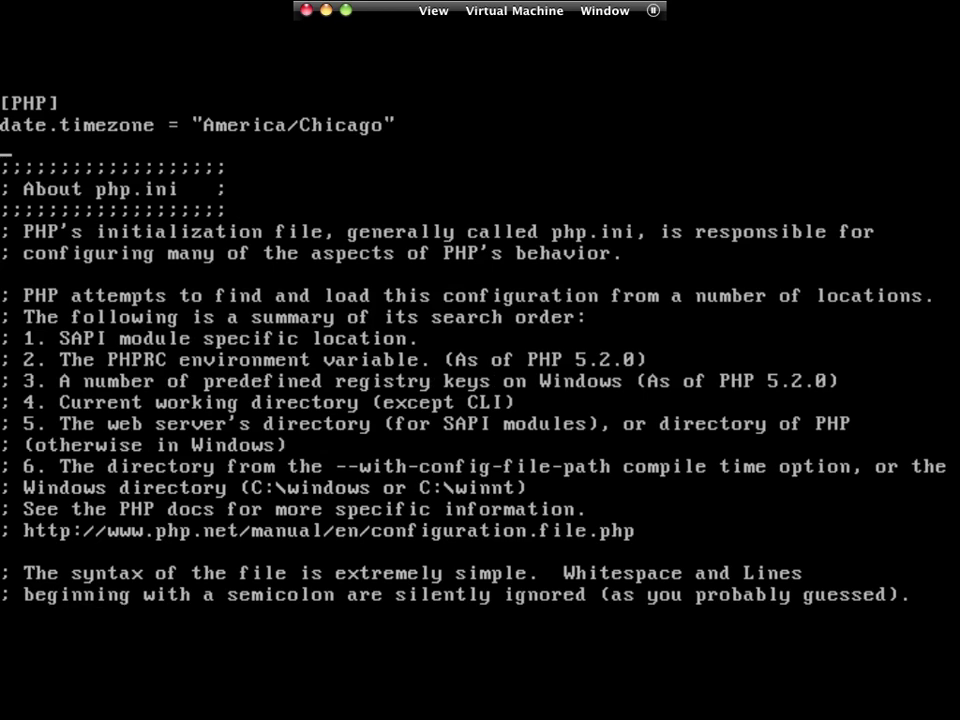
pyautogui.write(':wq')
pyautogui.press('Return')
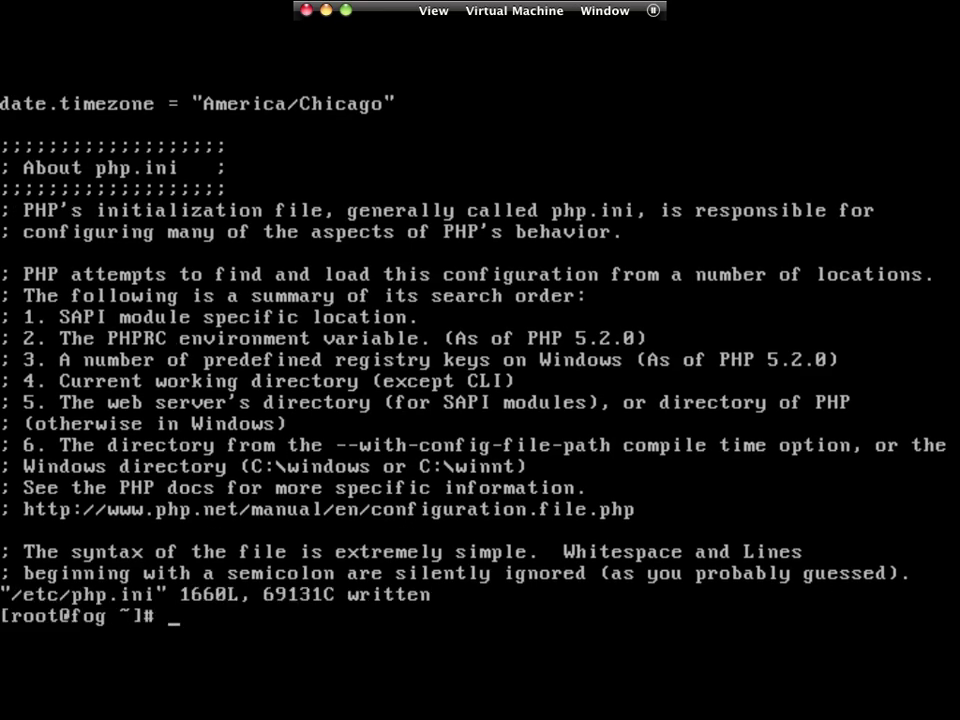
pyautogui.press('Return')
# Reboot the FOG server with shutdown -r now, then go to the FOG dashboard in Internet Explorer.
pyautogui.write('shutdown ')
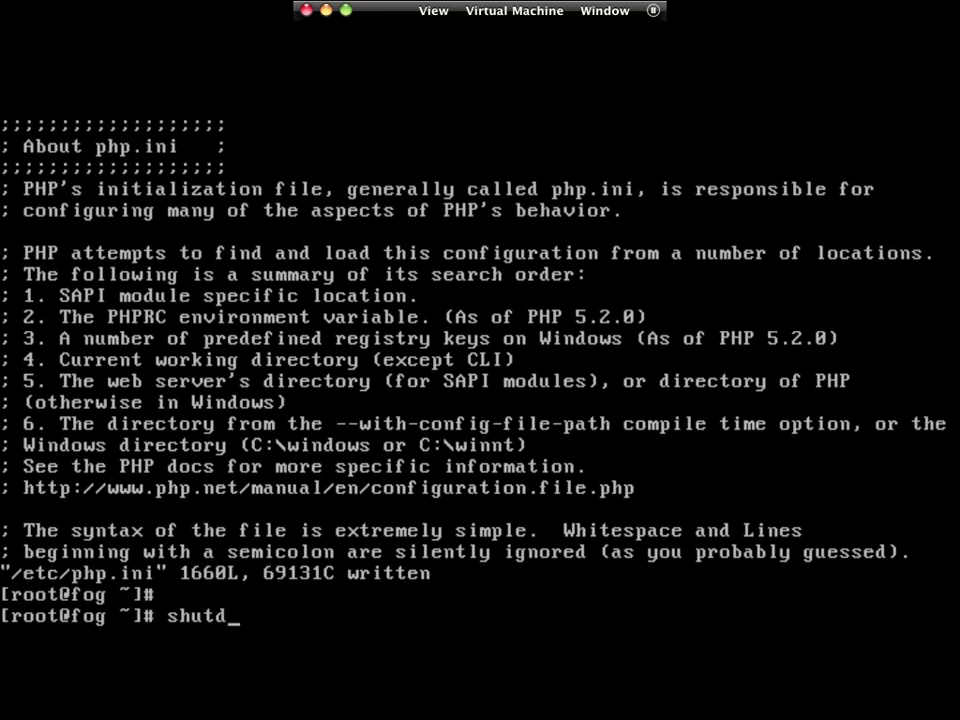
pyautogui.write('-r now')
pyautogui.press('Return')
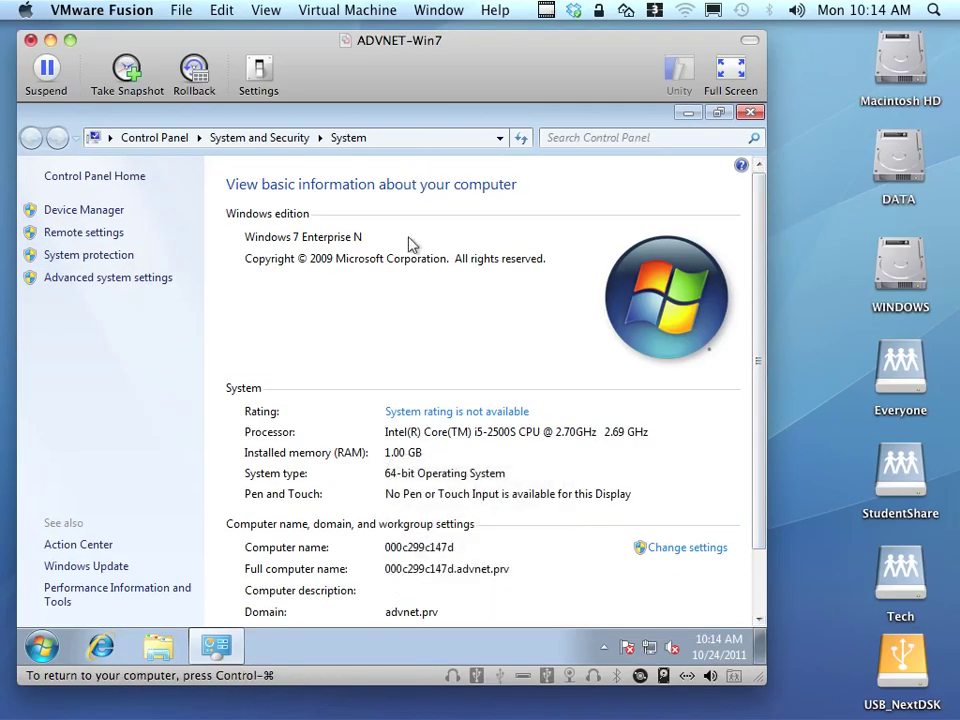
pyautogui.hotkey('ctrl', 'Right')
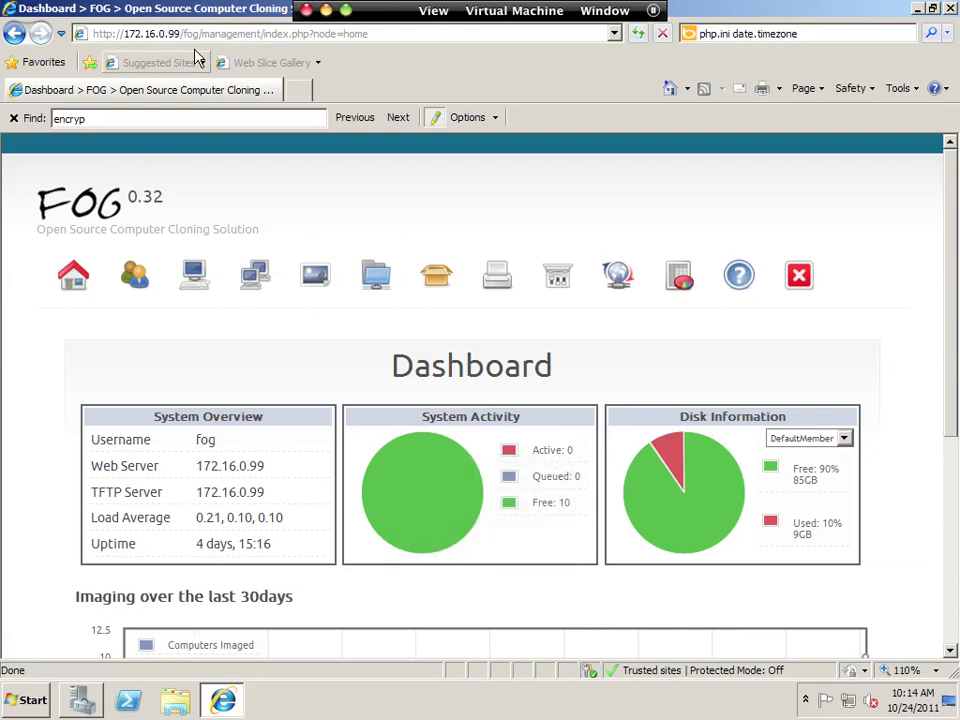
# Highlight the FOG server's IP address in the browser's address bar.
pyautogui.click(181, 35)
pyautogui.click(181, 35)
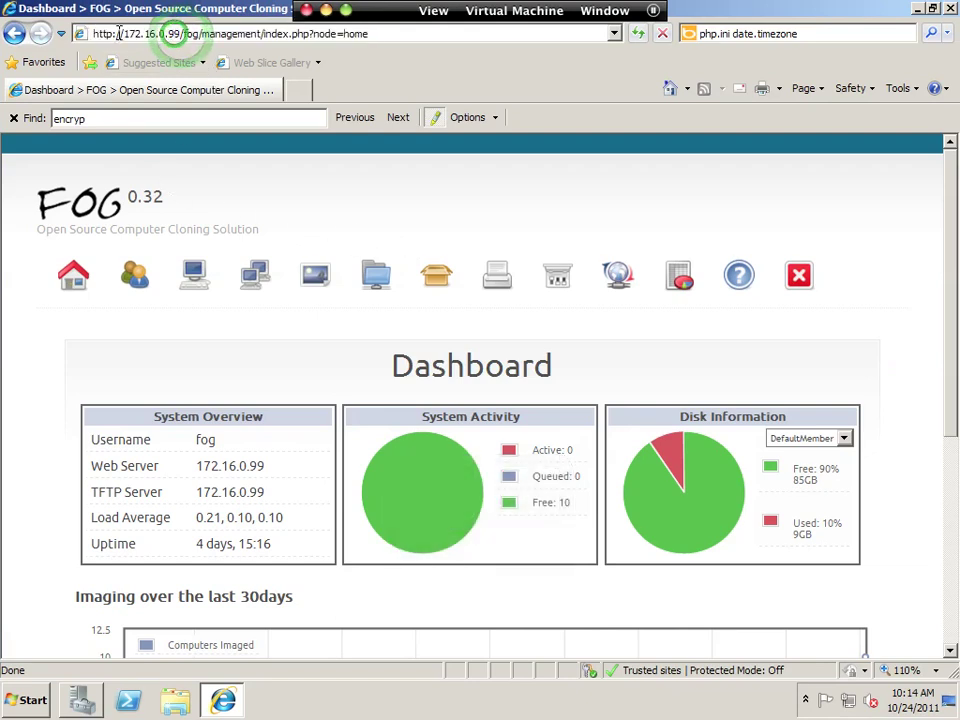
pyautogui.moveTo(122, 34); pyautogui.dragTo(261, 33)
pyautogui.click(261, 33)
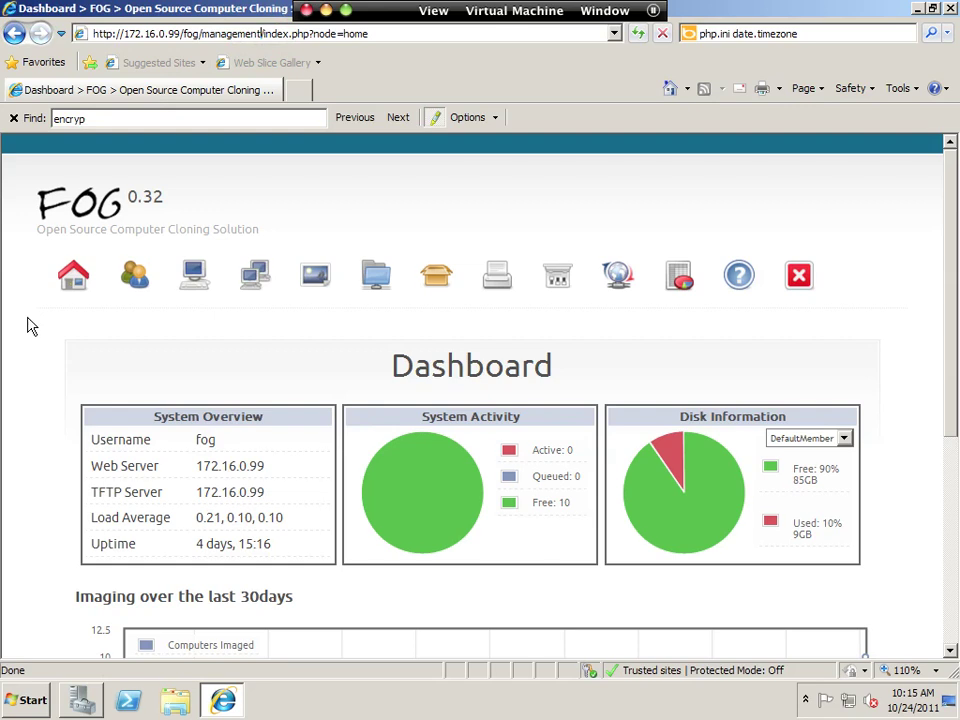
# List all FOG hosts (000c299c147d and Win7No3) and select the 000c299c147d name.
pyautogui.click(190, 279)
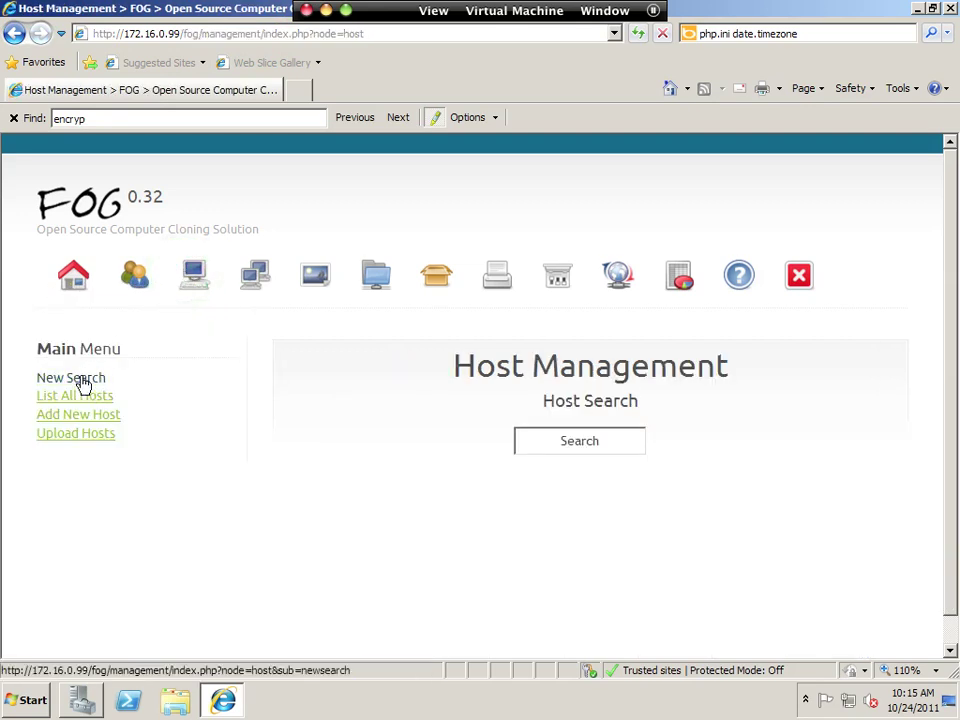
pyautogui.click(80, 397)
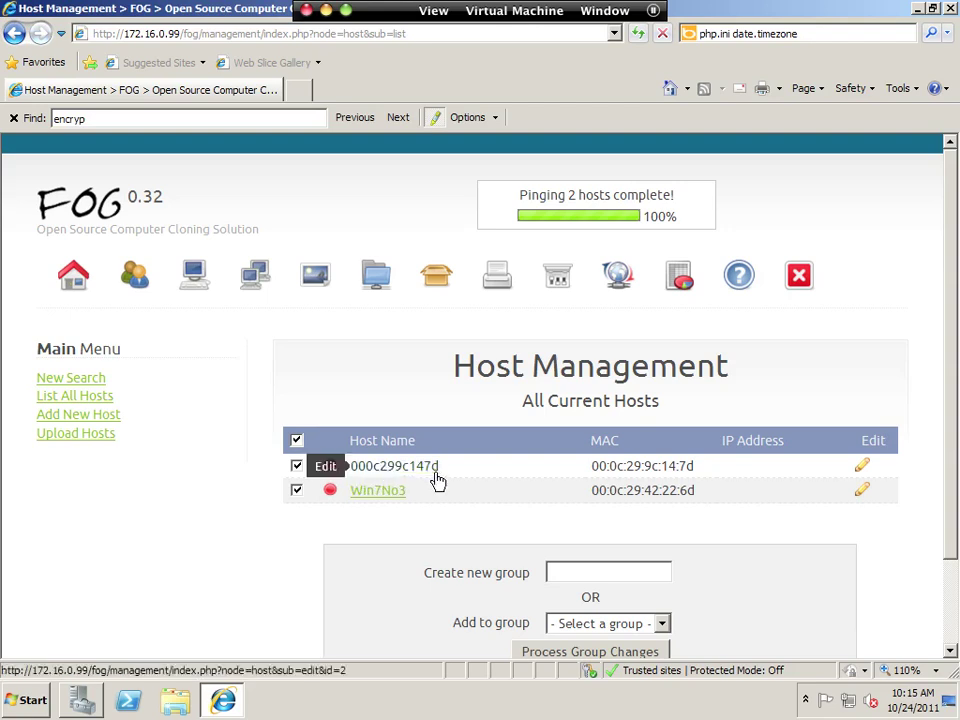
pyautogui.moveTo(441, 467); pyautogui.dragTo(349, 476)
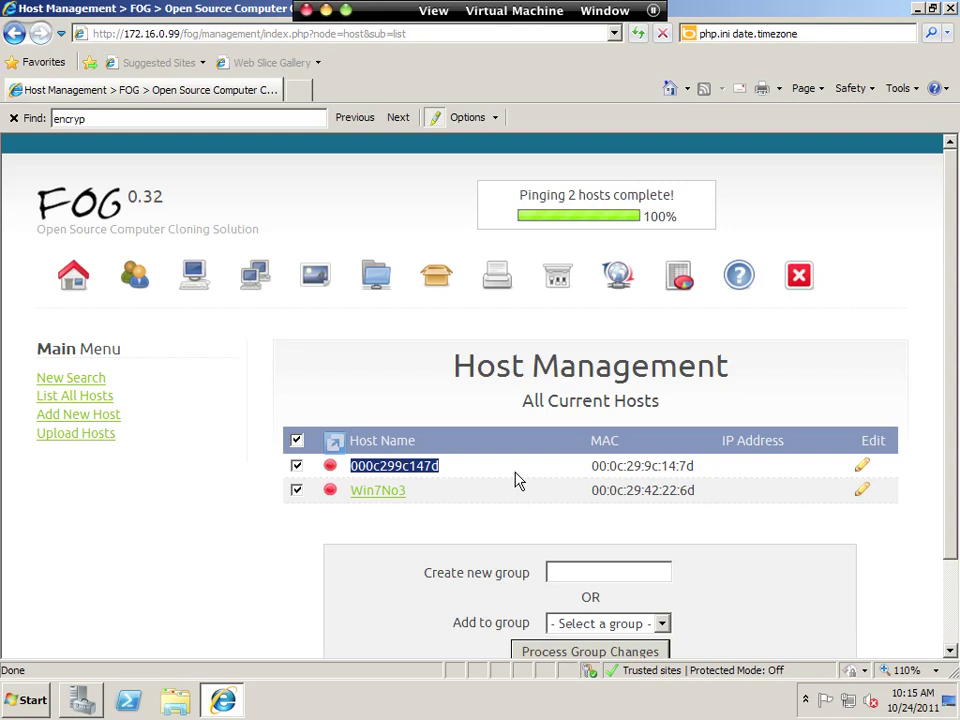
pyautogui.click(313, 279)
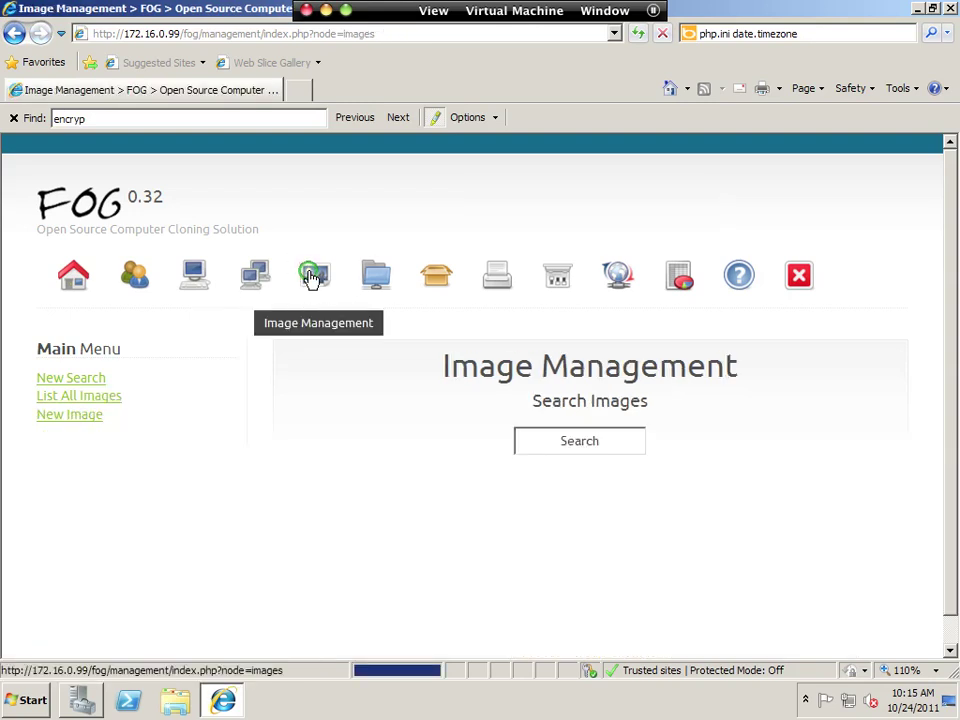
# Start a new image named GoldenWin7Image, describing Windows 7 x64 with Chrome and FOG installed.
pyautogui.click(58, 397)
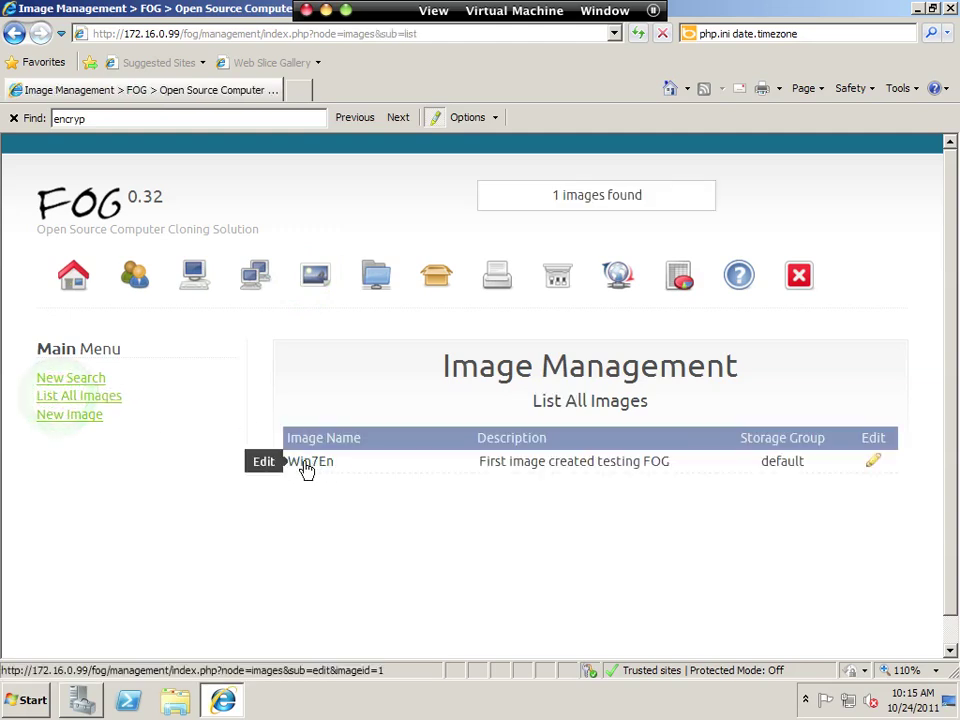
pyautogui.click(66, 418)
pyautogui.click(605, 443)
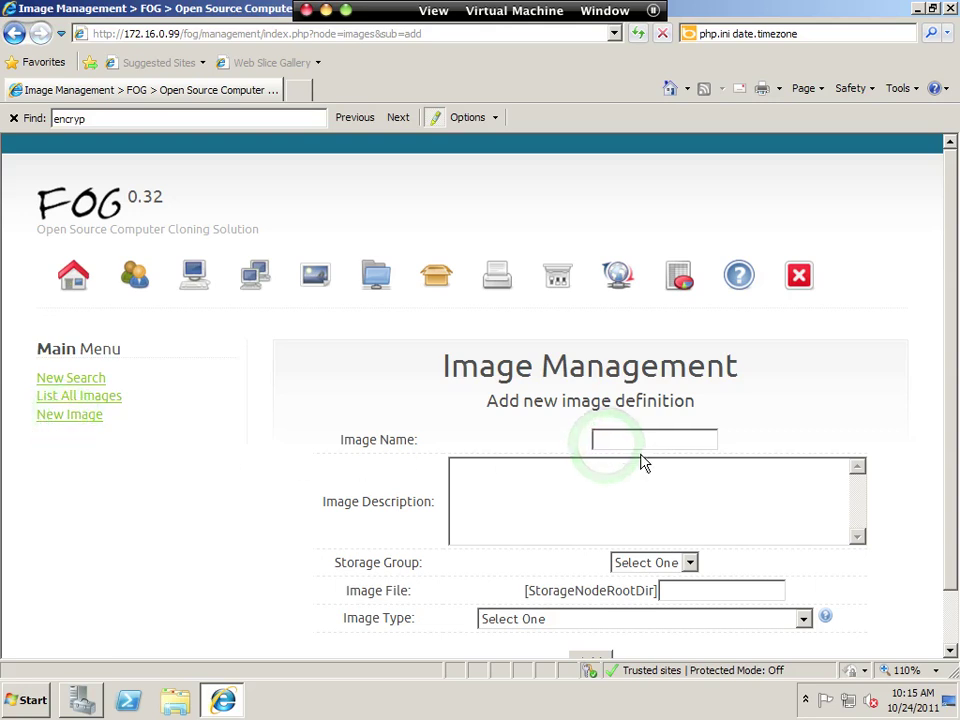
pyautogui.write('GoldenWi')
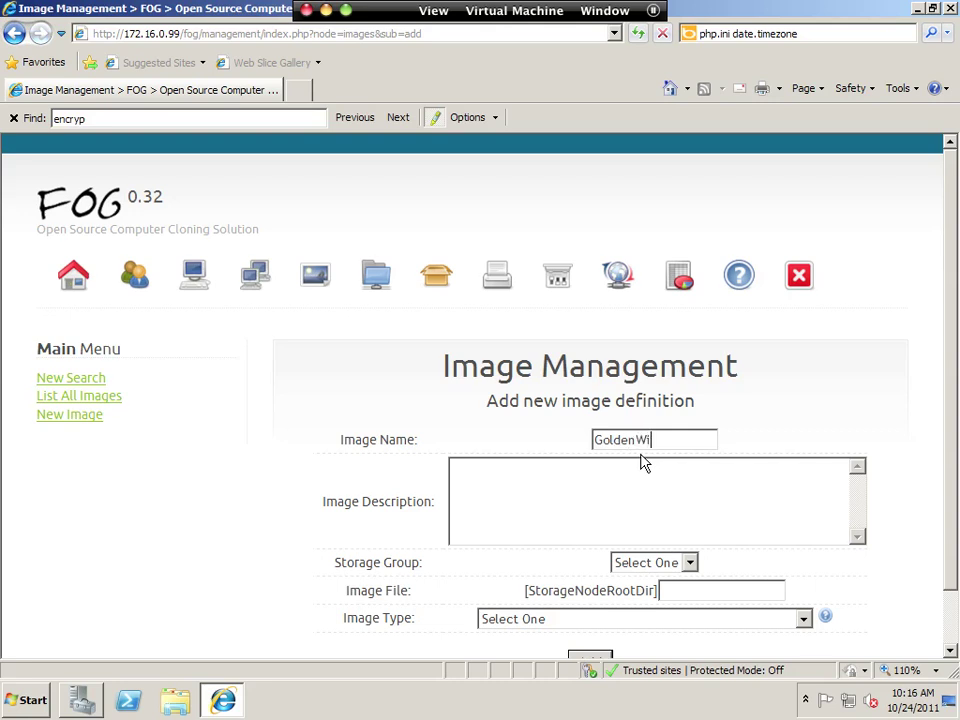
pyautogui.write('n7Image')
pyautogui.press('Tab')
pyautogui.write('Windows 7 x')
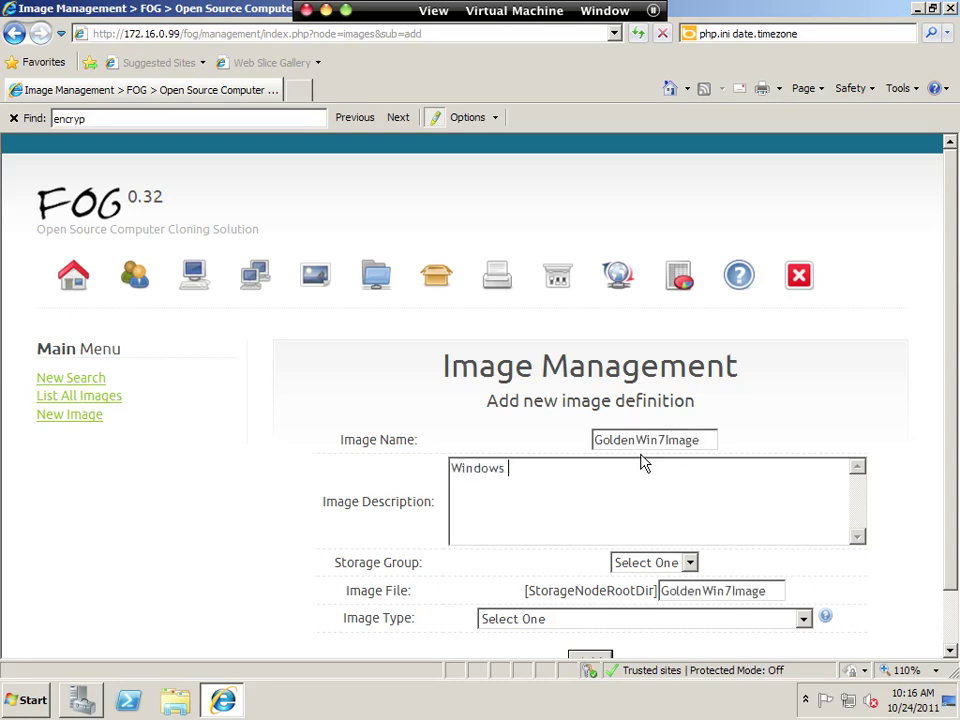
pyautogui.write('64 with Chrome installed')
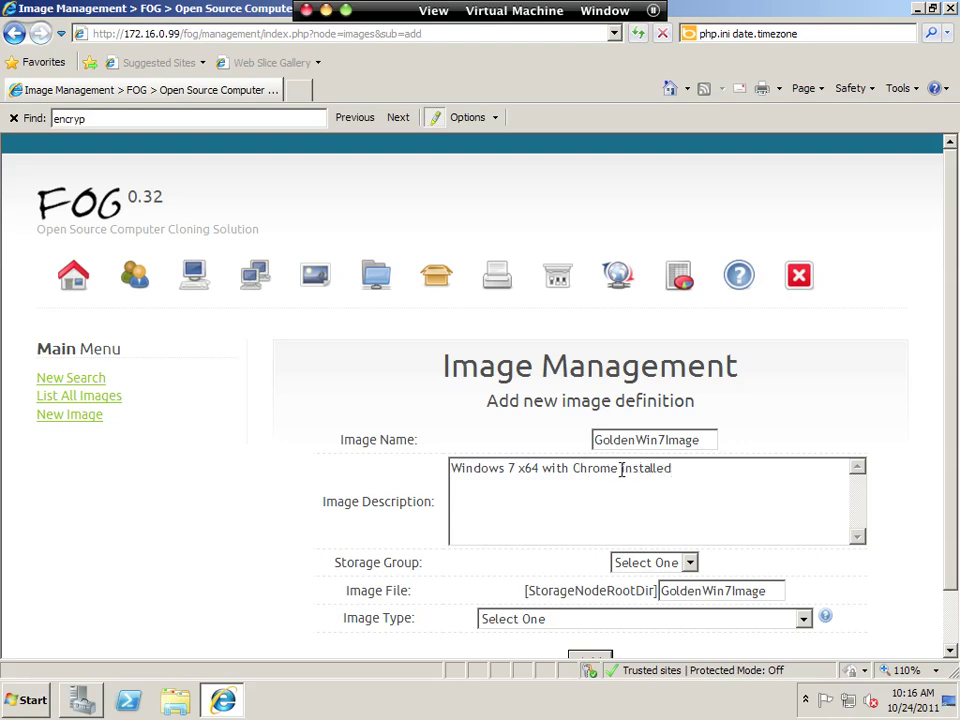
pyautogui.click(621, 468)
pyautogui.write('& FOG')
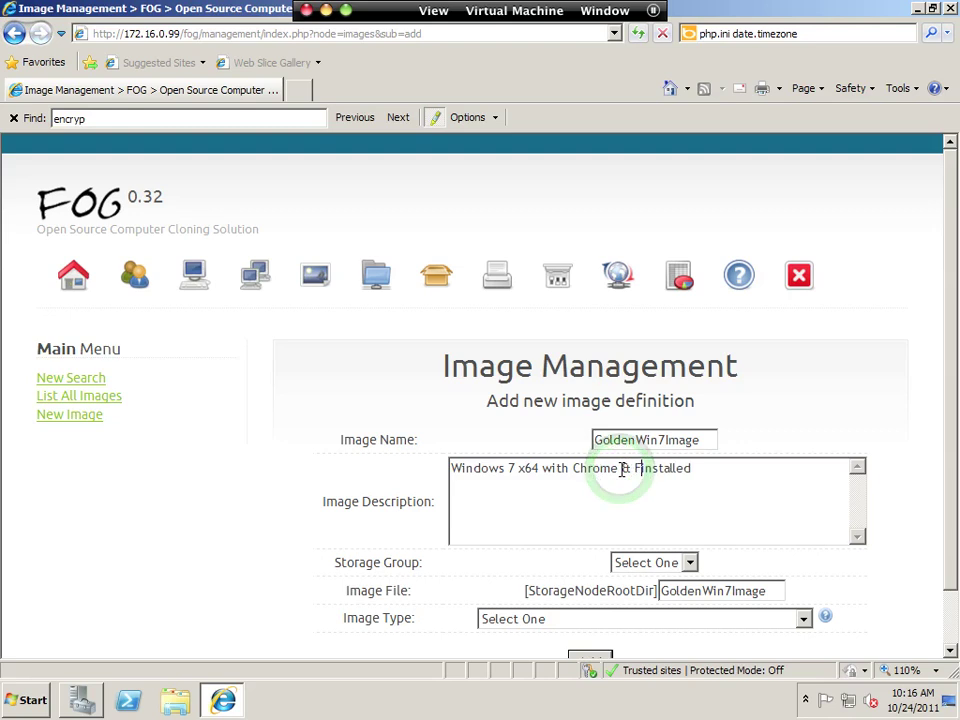
pyautogui.write('vice')
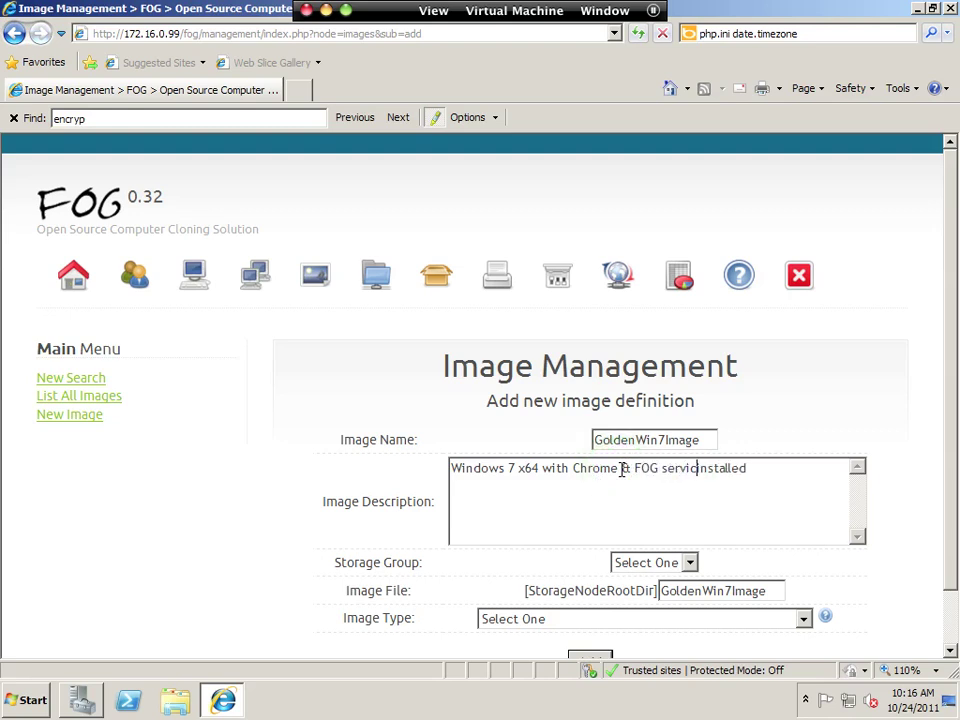
# Set storage group 'default' and type Single Partition (NTFS Only, Resizable), then add the image.
pyautogui.click(658, 564)
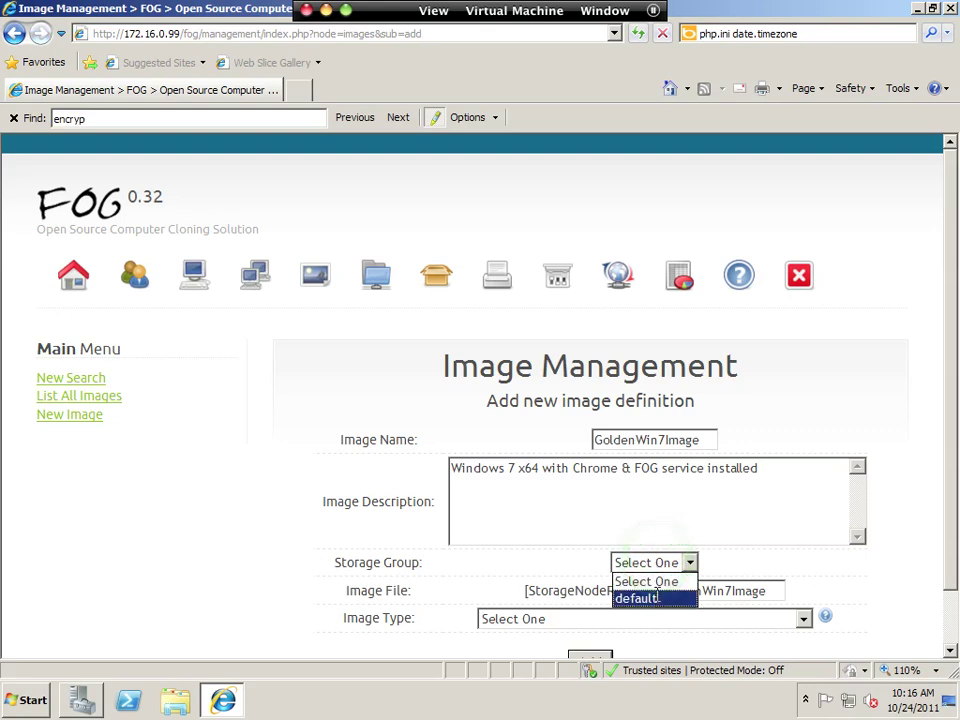
pyautogui.click(658, 599)
pyautogui.click(692, 593)
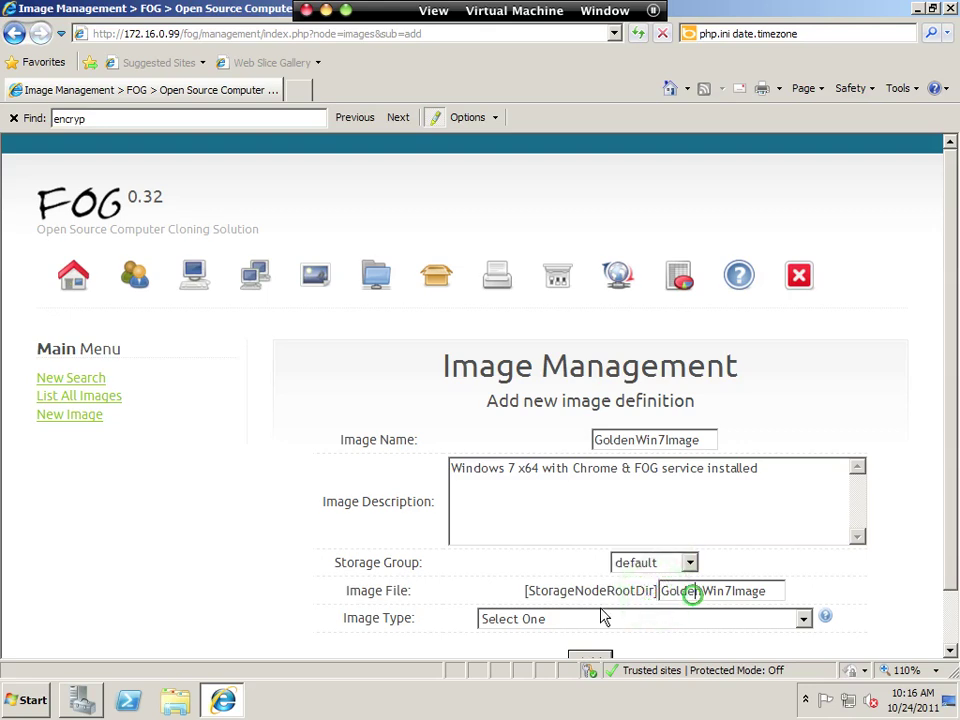
pyautogui.click(782, 591)
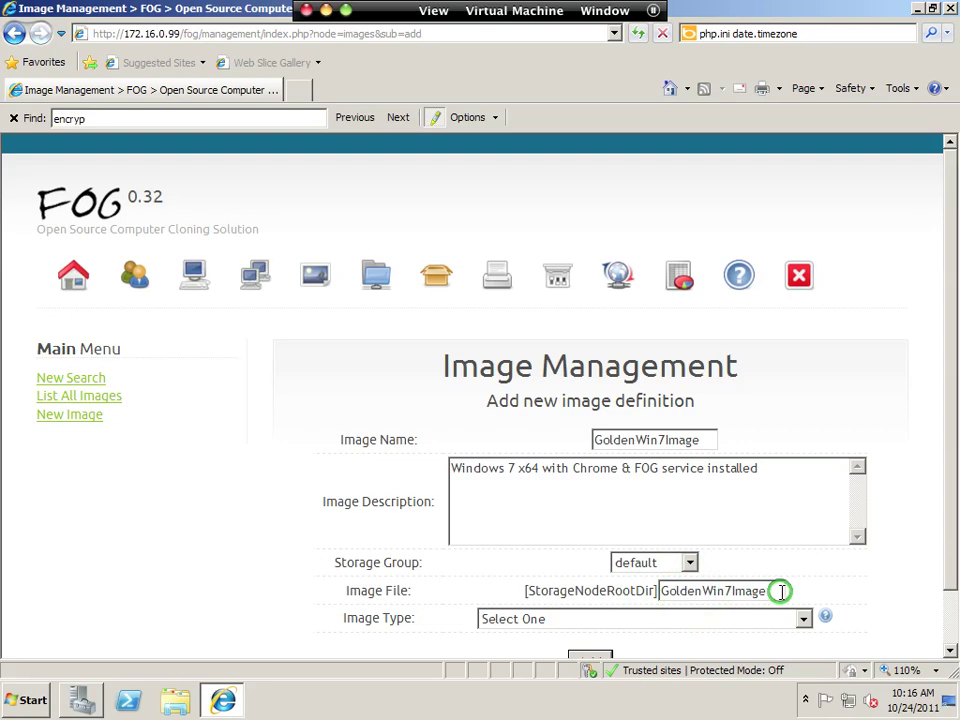
pyautogui.click(578, 622)
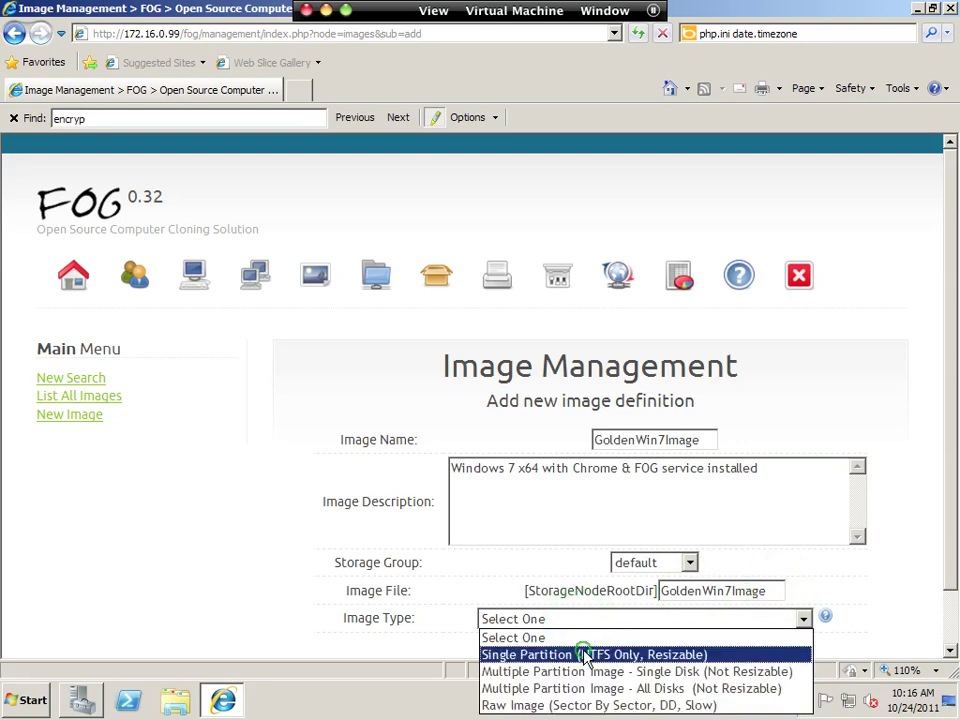
pyautogui.click(584, 655)
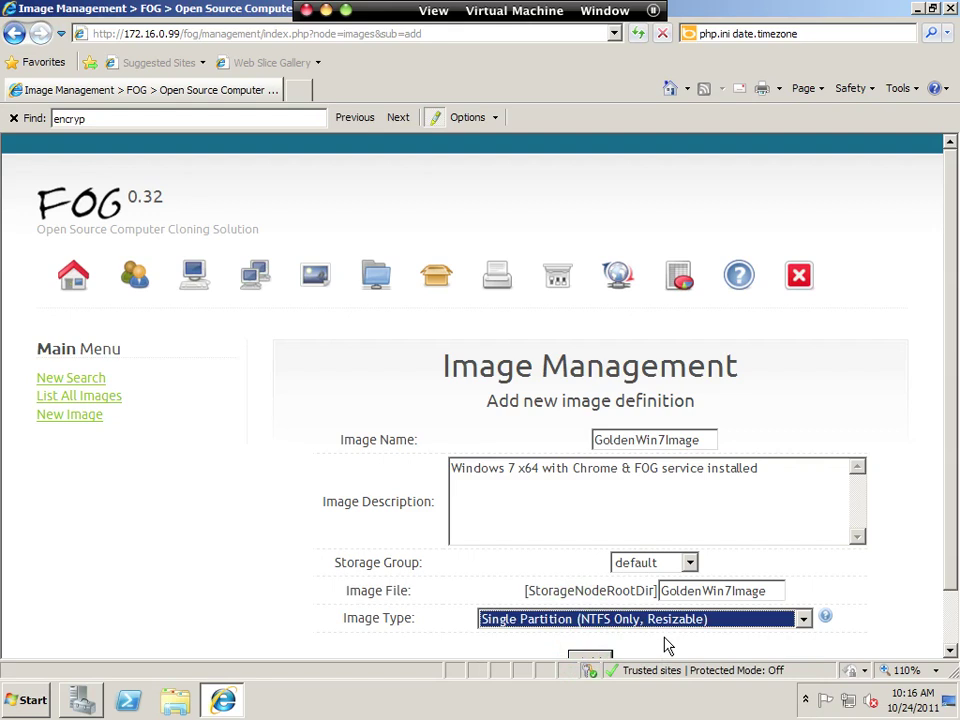
pyautogui.scroll(-1, 668, 647)
pyautogui.click(583, 600)
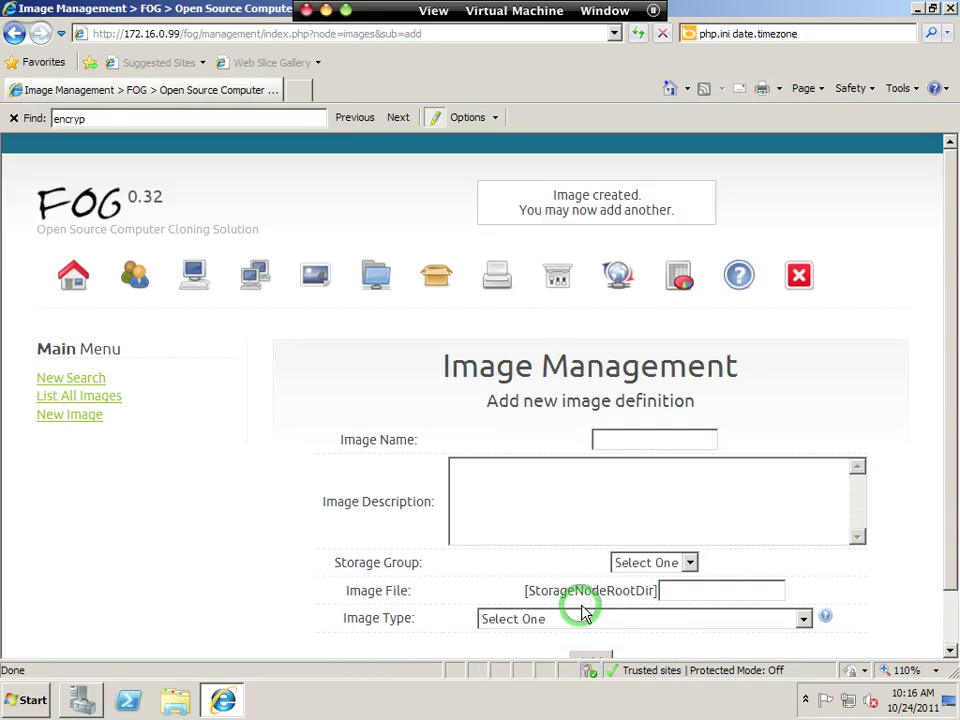
# List all images (GoldenWin7Image and Win7En), then switch to the Windows 7 VM.
pyautogui.click(100, 397)
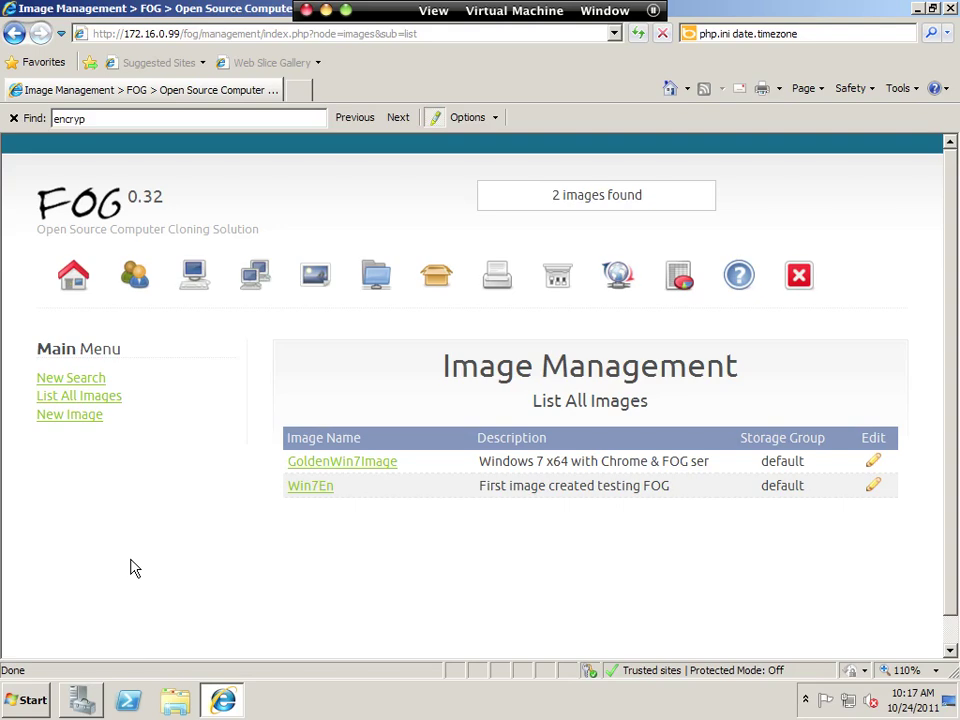
pyautogui.hotkey('ctrl', 'Left')
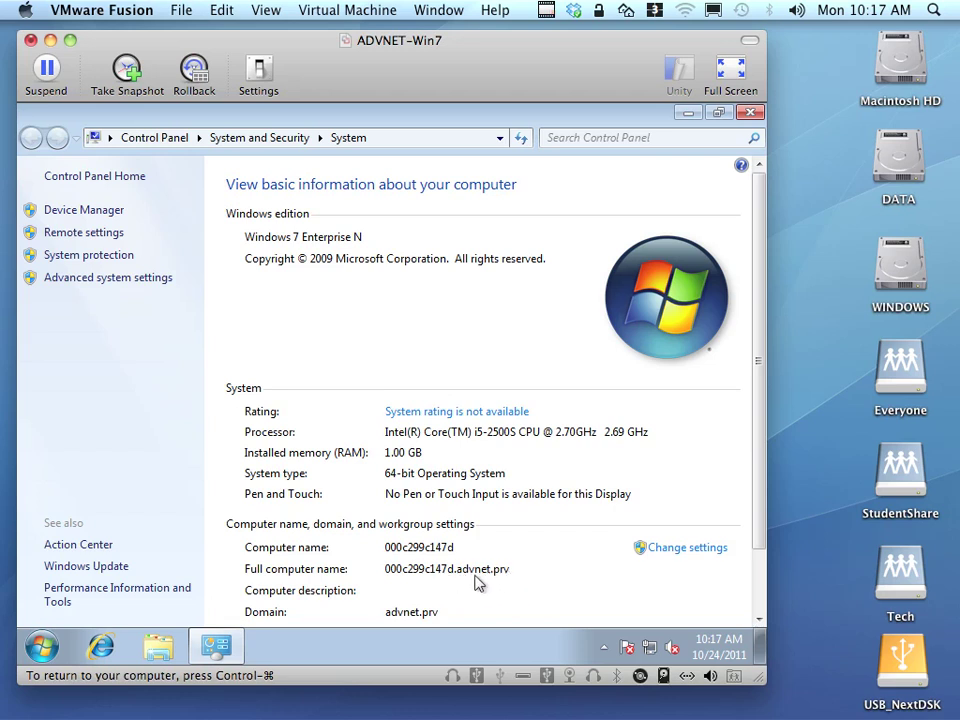
# In the VM's Internet Explorer, dismiss first-run setup and search 'chrome install multiple users'.
pyautogui.scroll(-2, 478, 582)
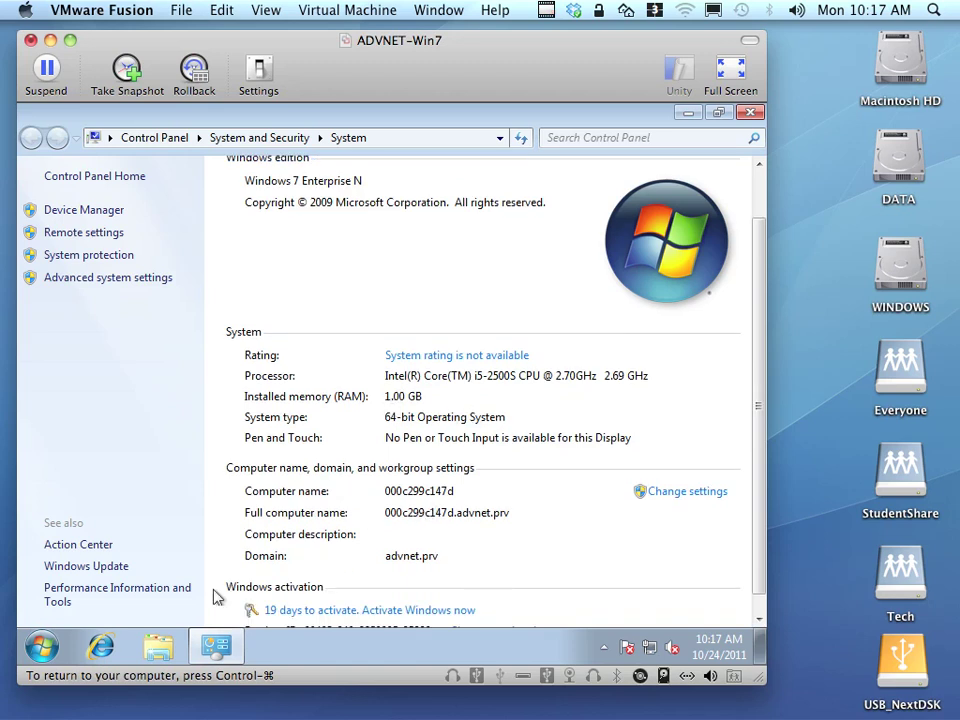
pyautogui.click(100, 646)
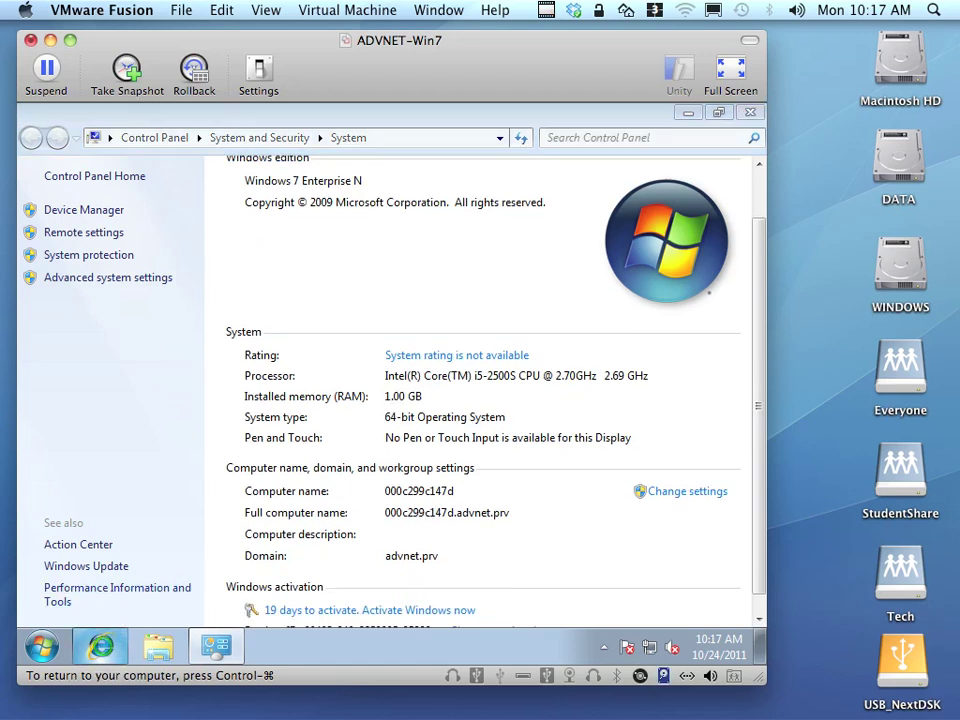
pyautogui.click(583, 140)
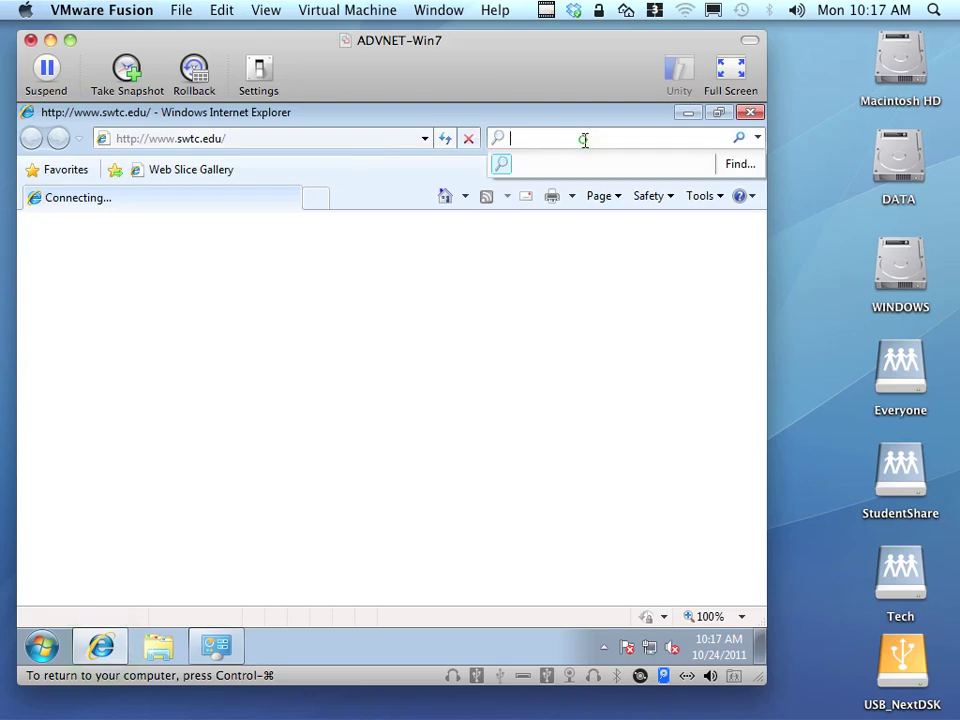
pyautogui.write('chrome')
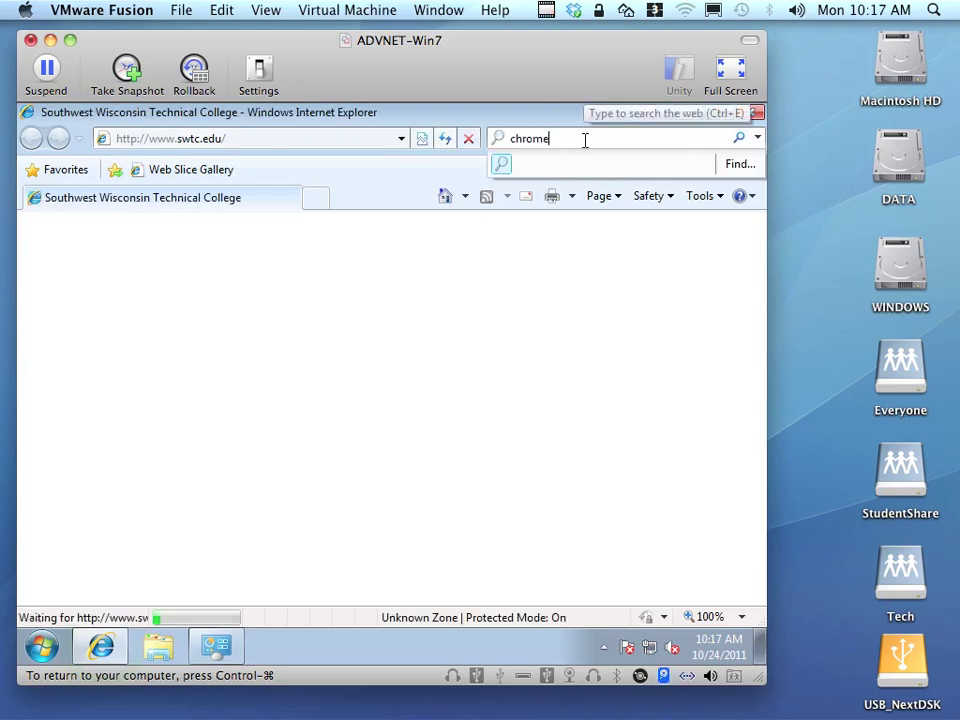
pyautogui.press('Return')
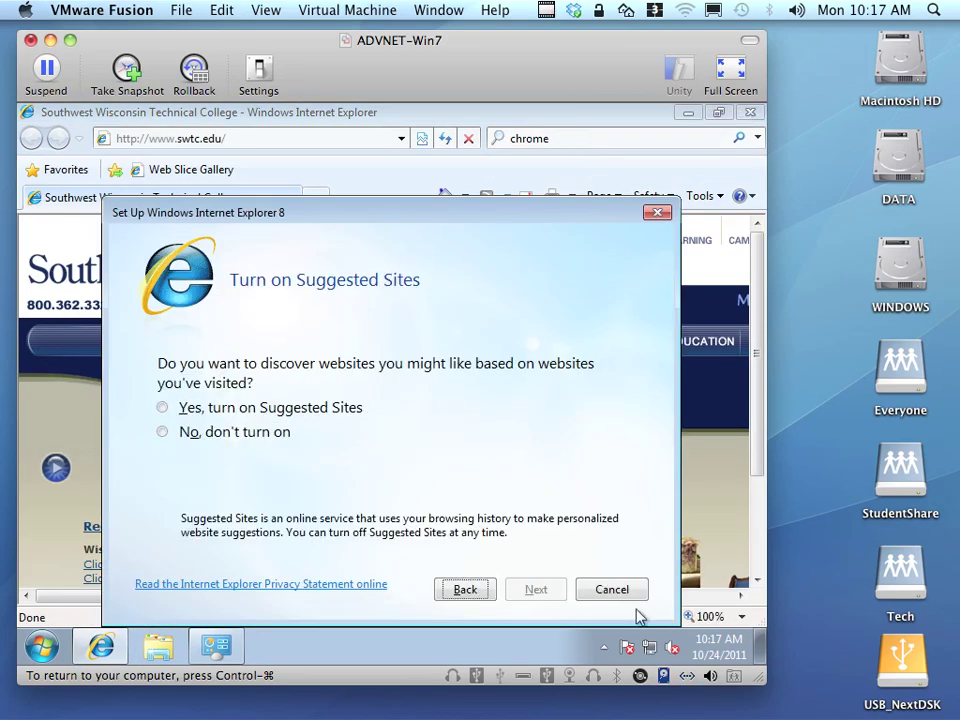
pyautogui.click(632, 594)
pyautogui.click(600, 133)
pyautogui.write('install multiple users')
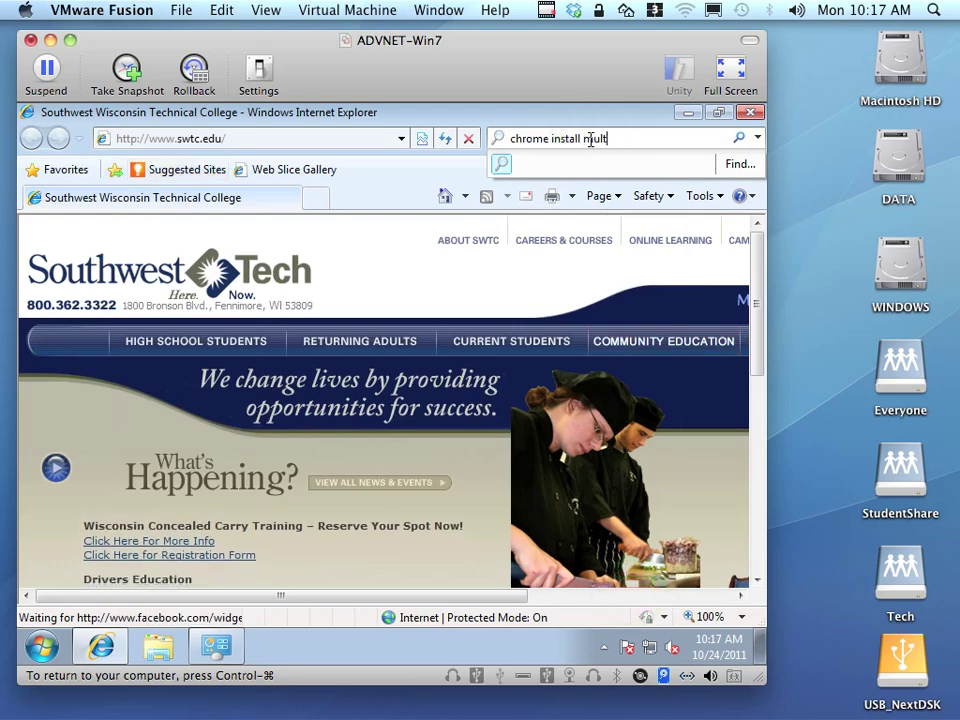
pyautogui.press('Return')
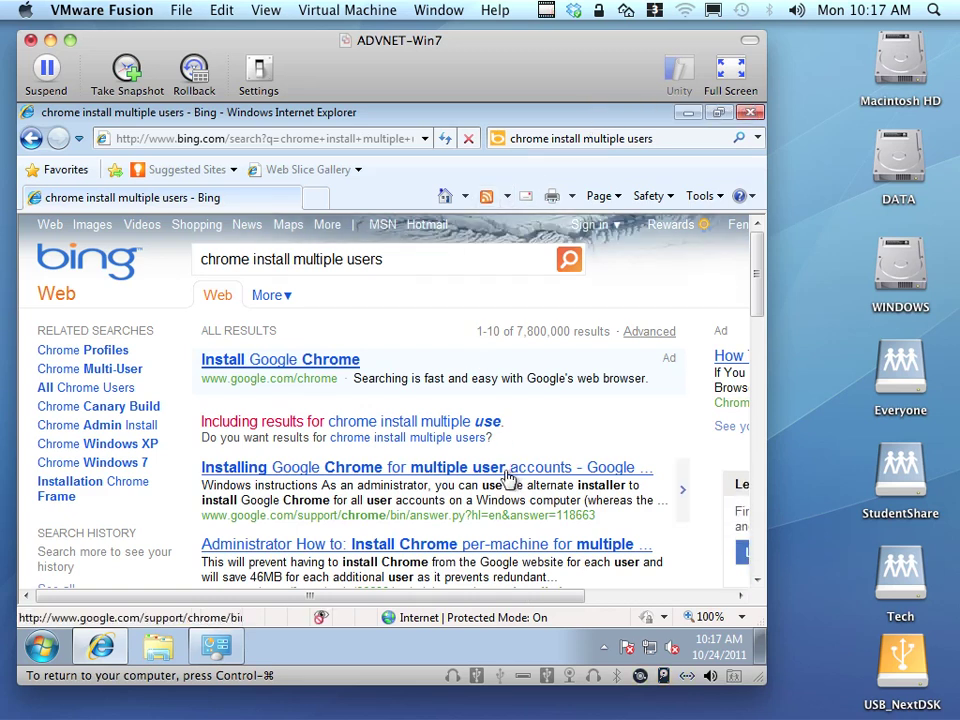
# Open Google's multi-user Chrome help and pick the alternate installer for all user accounts.
pyautogui.click(507, 477)
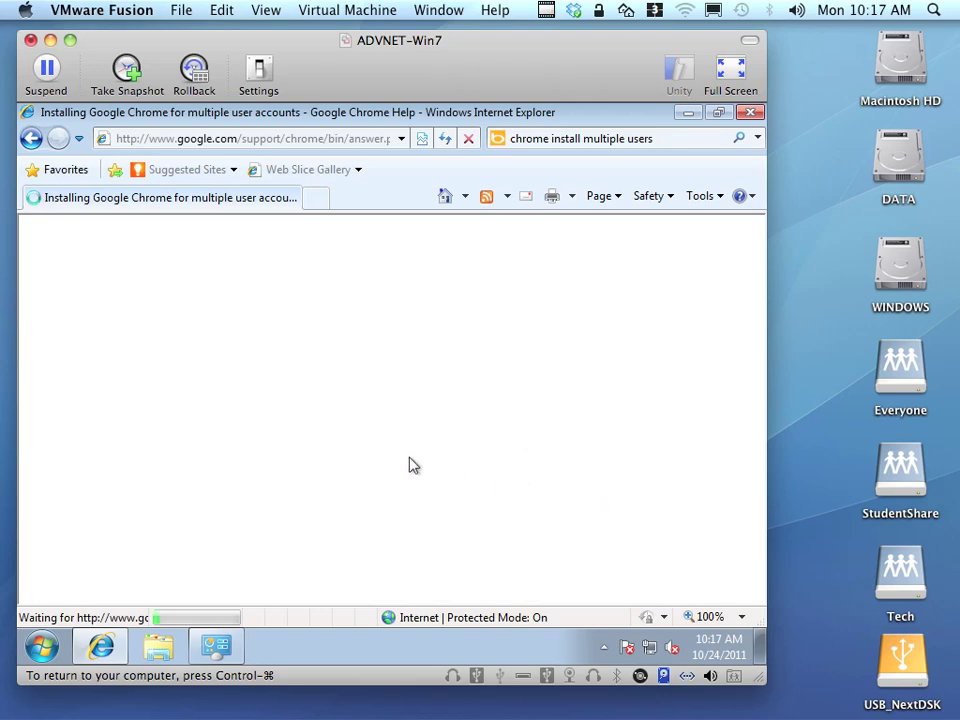
pyautogui.scroll(-3, 409, 465)
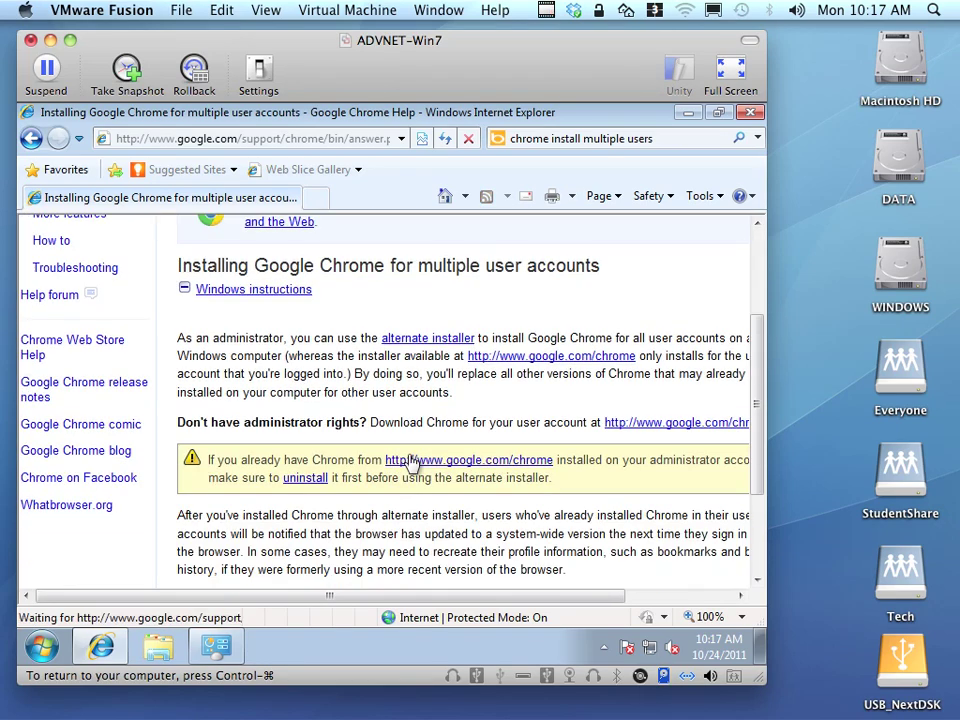
pyautogui.scroll(-1, 409, 463)
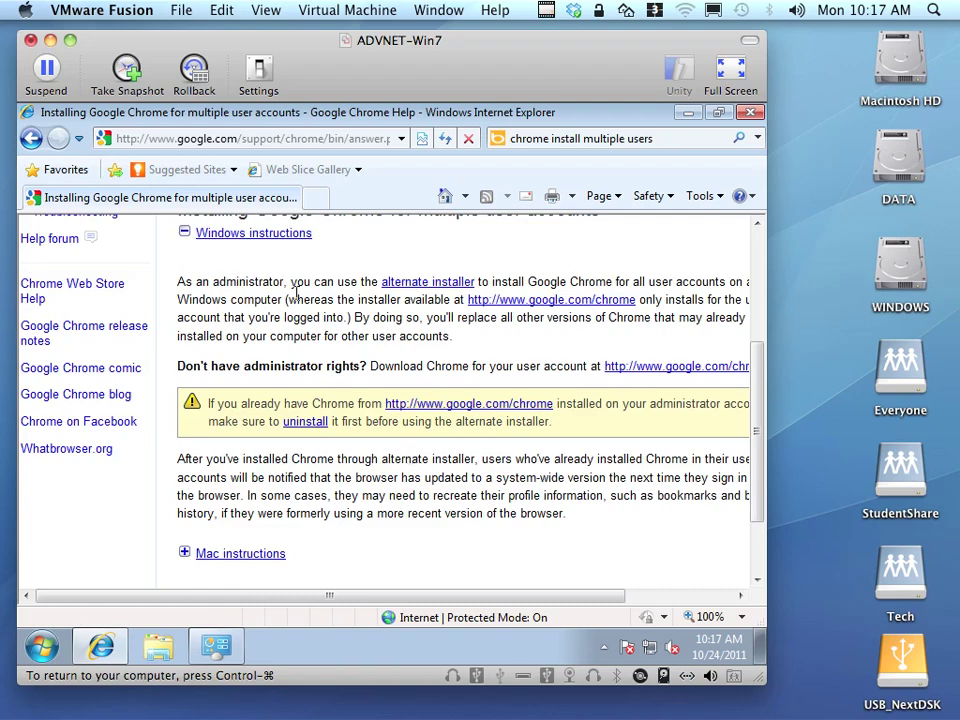
pyautogui.click(427, 284)
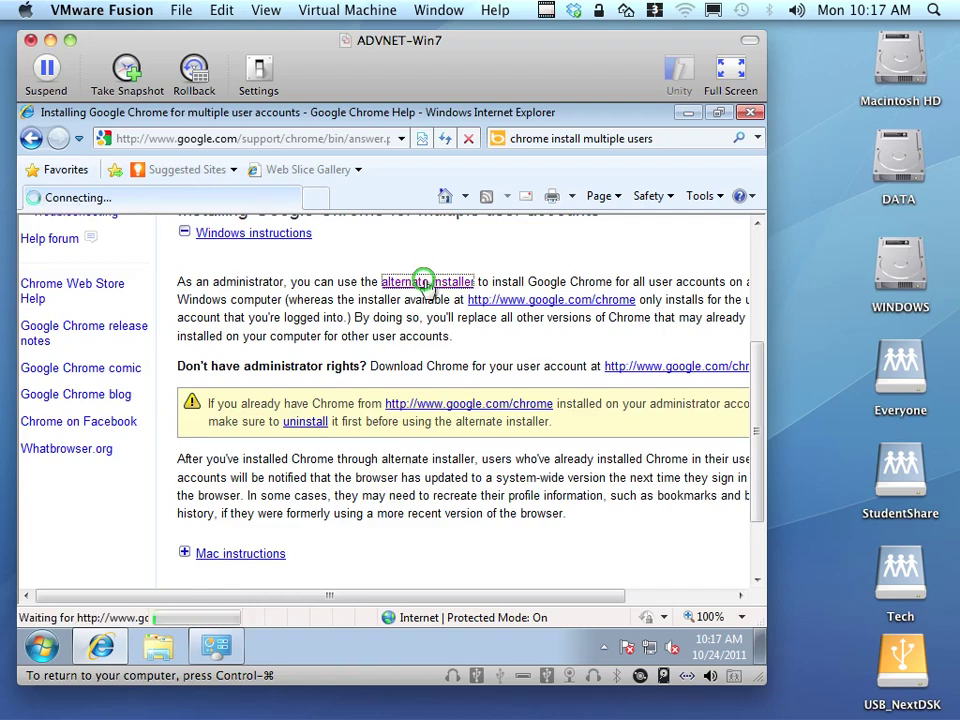
pyautogui.scroll(-3, 519, 350)
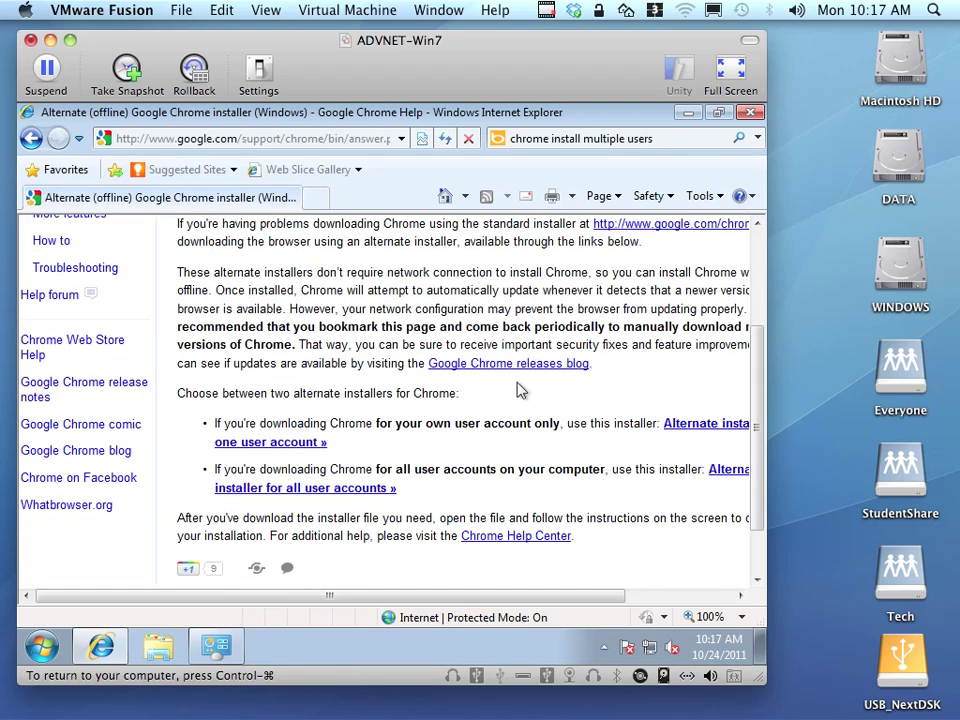
pyautogui.moveTo(579, 597); pyautogui.dragTo(687, 597)
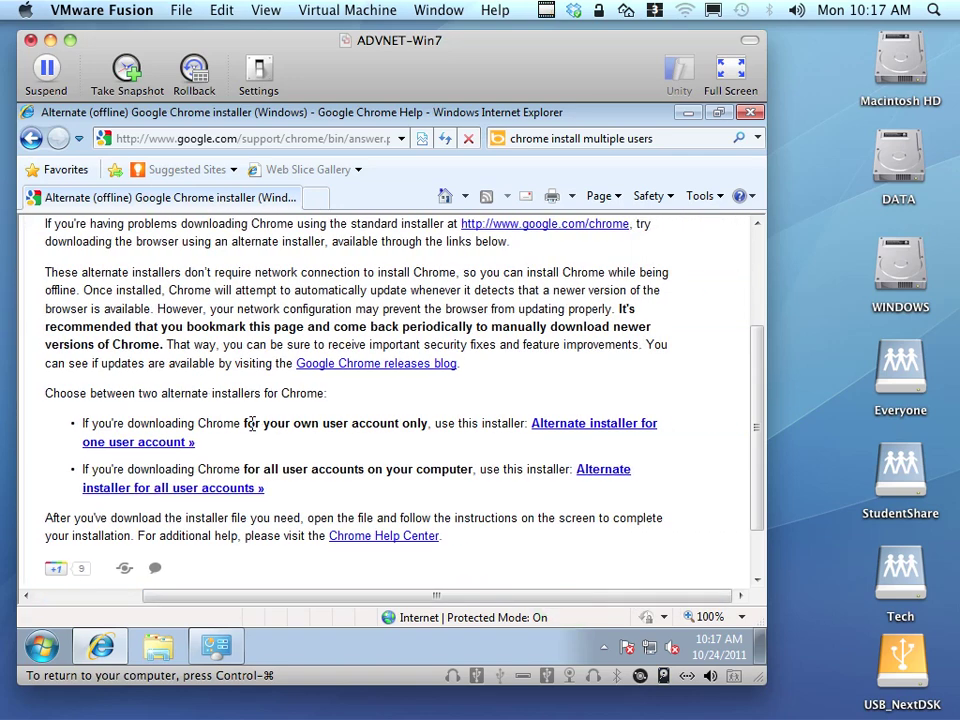
pyautogui.moveTo(243, 424); pyautogui.dragTo(428, 424)
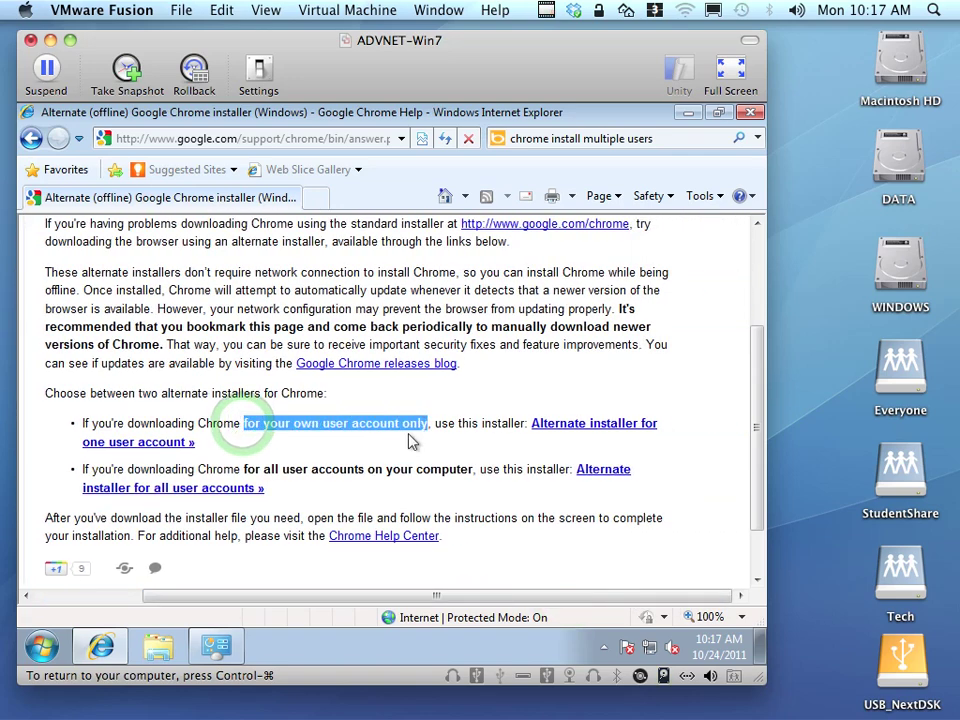
pyautogui.moveTo(245, 470); pyautogui.dragTo(473, 470)
pyautogui.click(612, 472)
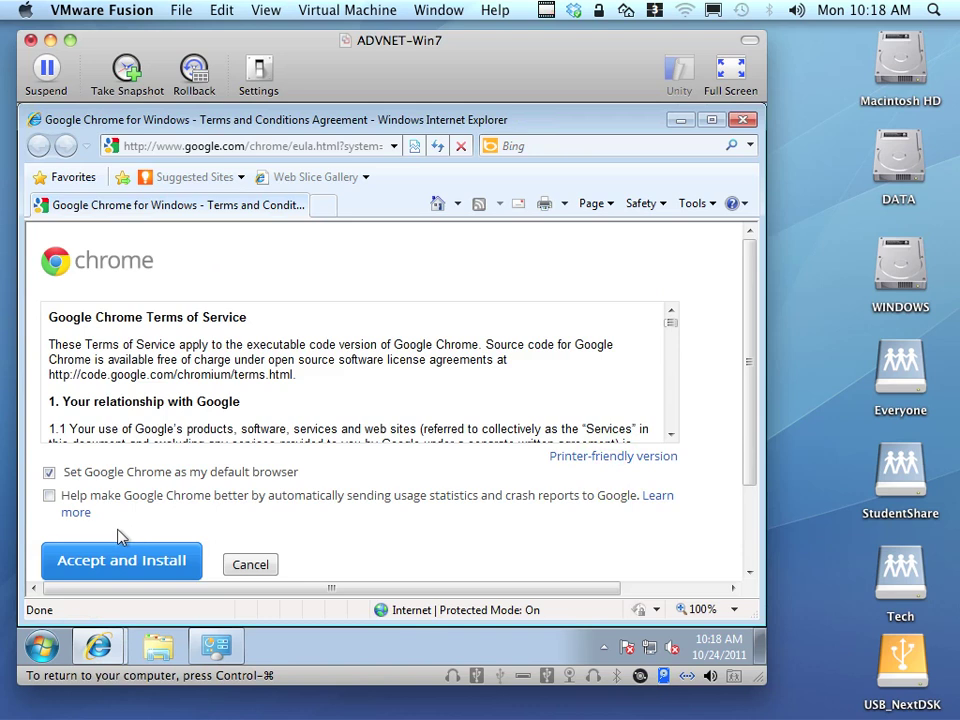
# Accept the terms, download and run ChromeStandaloneSetup.exe, and close the thank-you window.
pyautogui.click(86, 563)
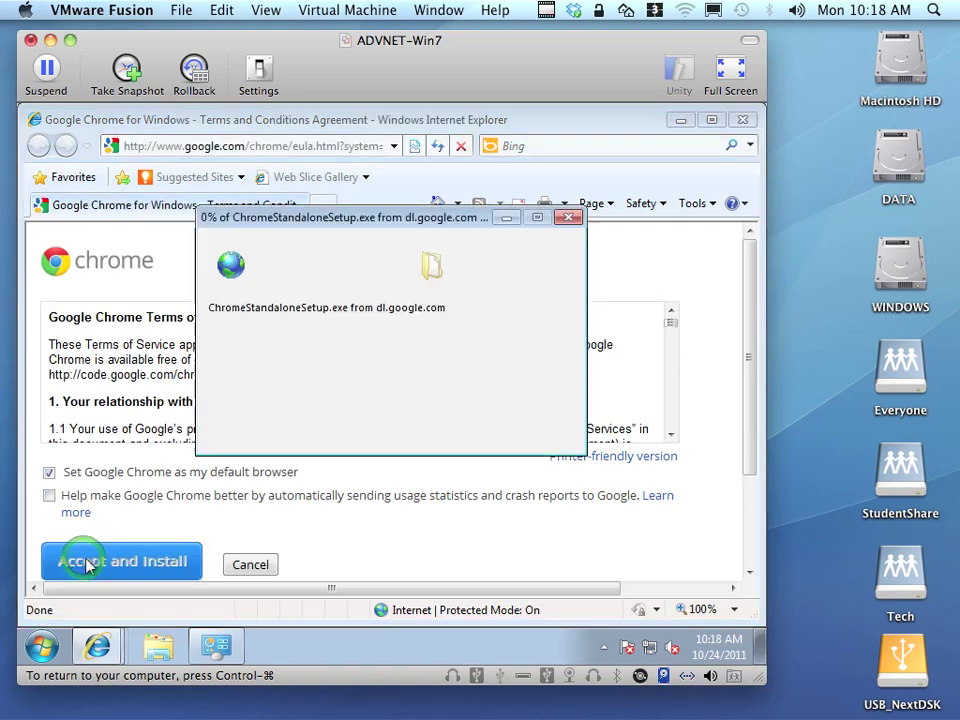
pyautogui.click(384, 392)
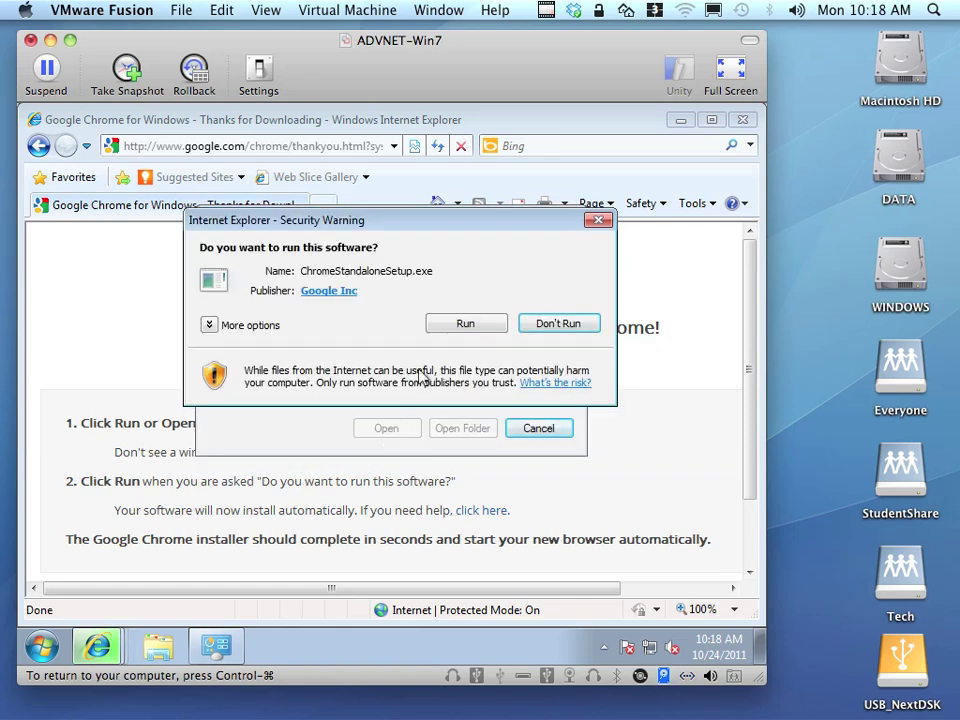
pyautogui.click(459, 327)
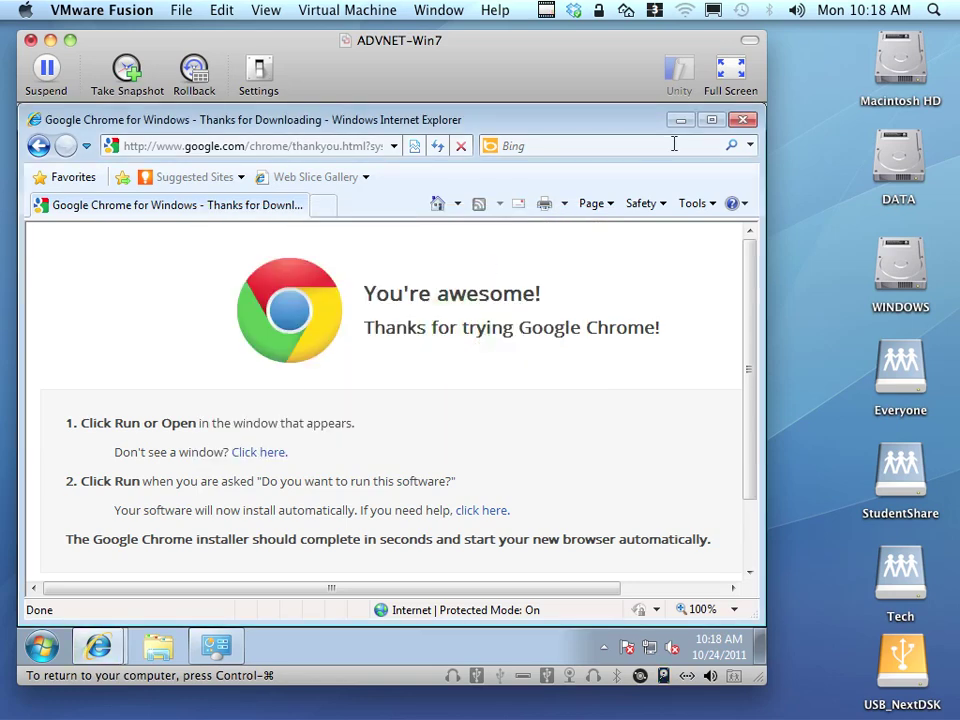
pyautogui.click(745, 120)
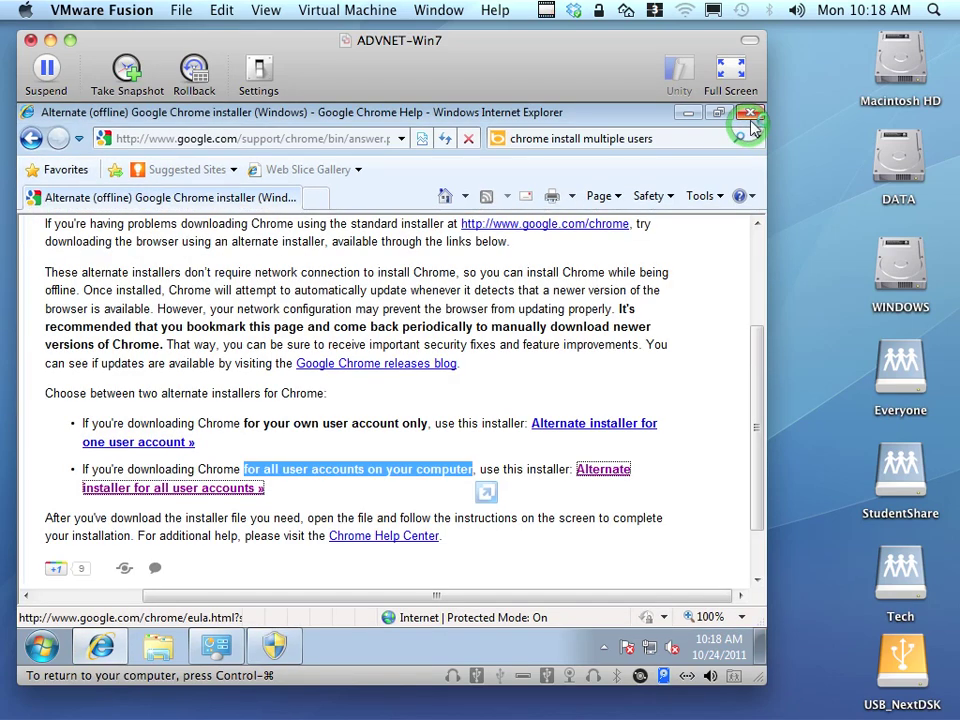
# Approve the Google installer's administrator prompt, finish Chrome's welcome step, and close Chrome.
pyautogui.click(750, 120)
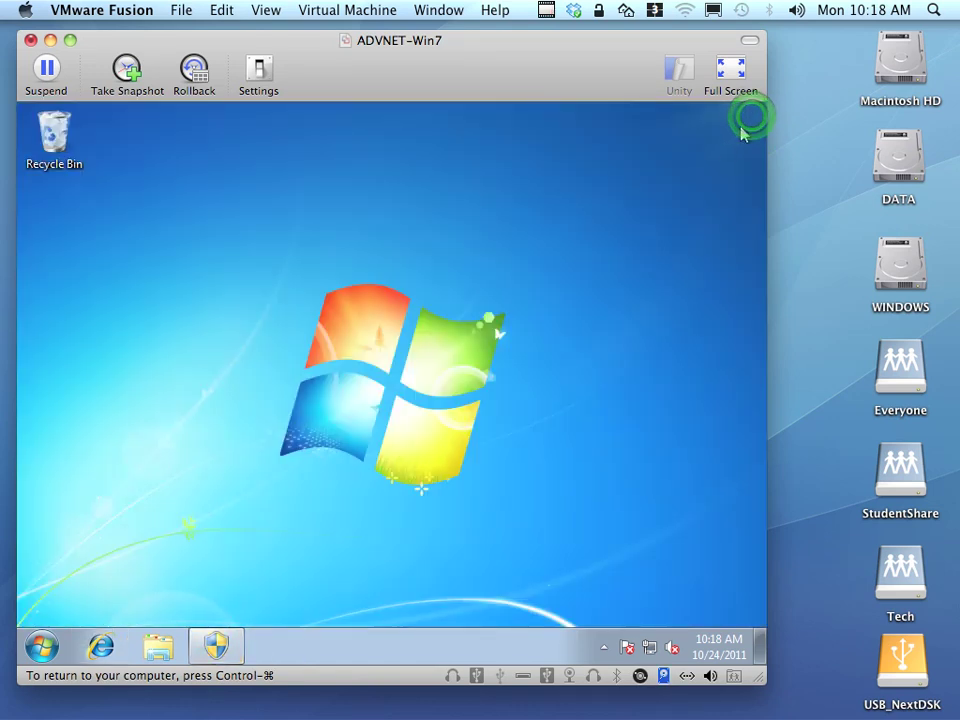
pyautogui.click(208, 645)
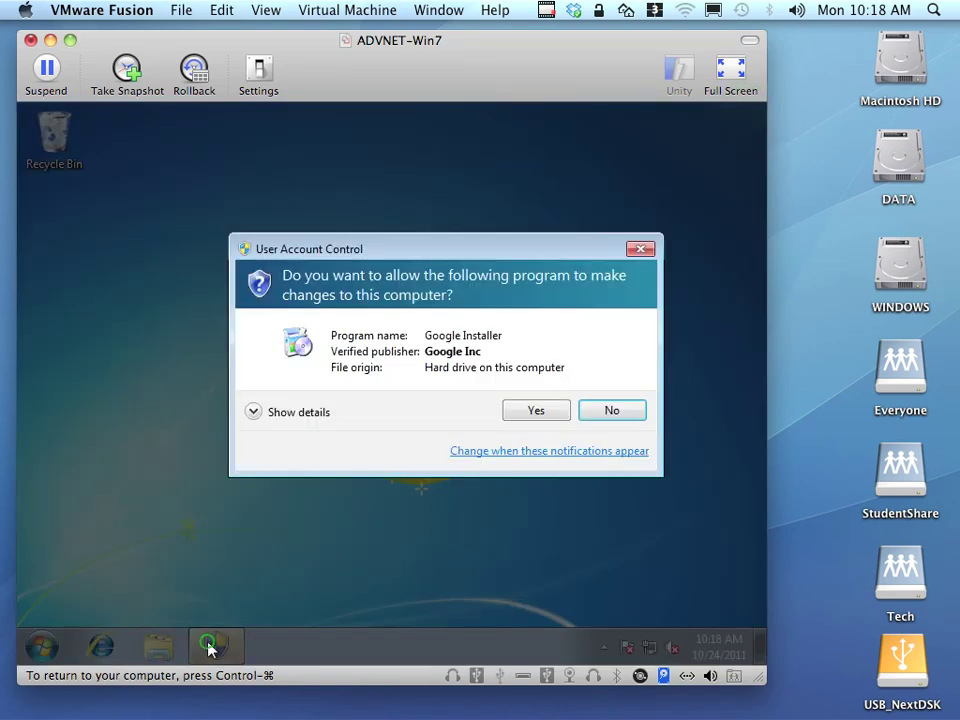
pyautogui.click(522, 412)
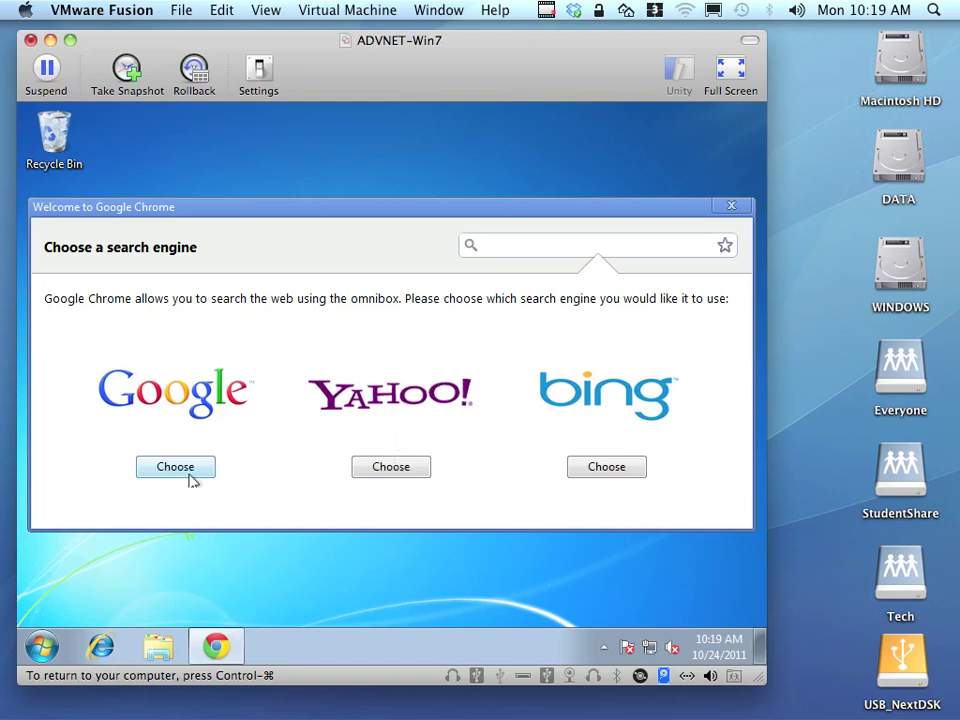
pyautogui.click(188, 472)
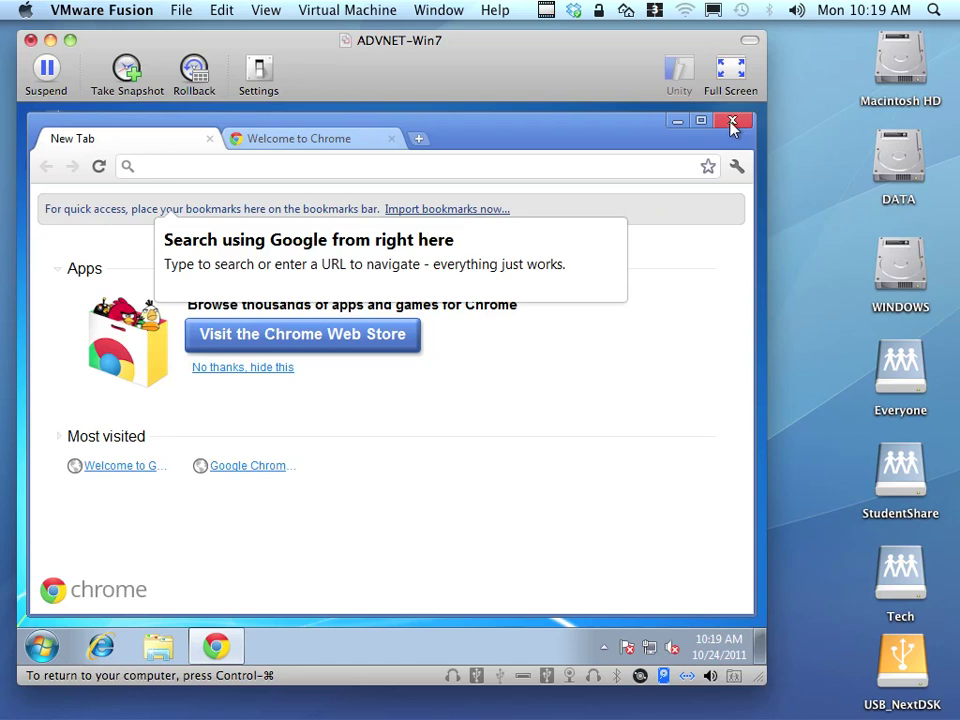
pyautogui.click(730, 121)
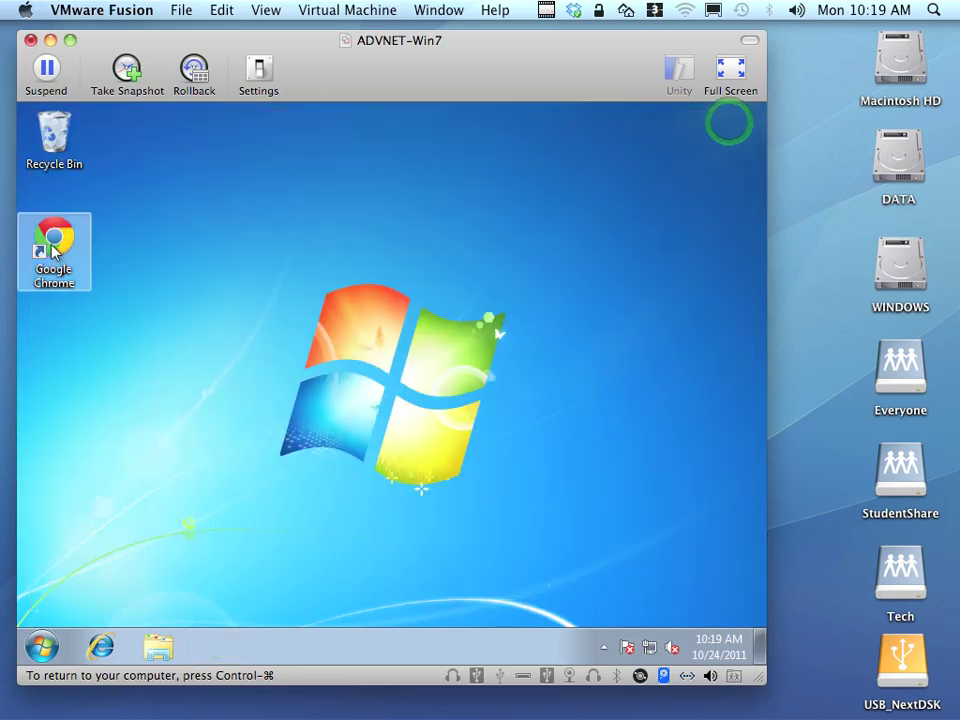
pyautogui.click(187, 474)
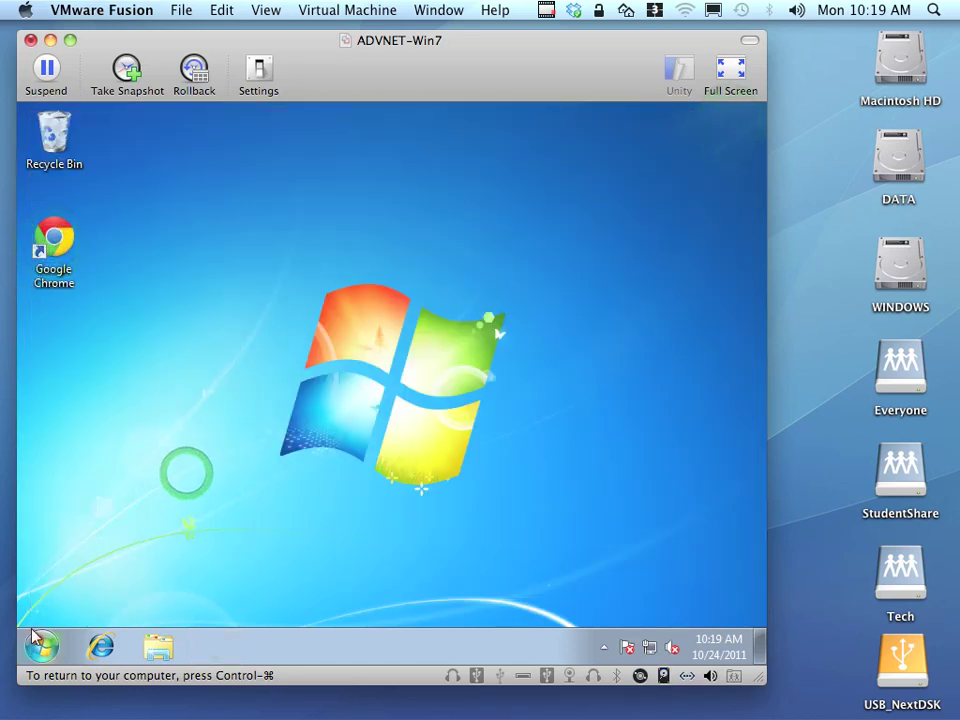
pyautogui.click(100, 647)
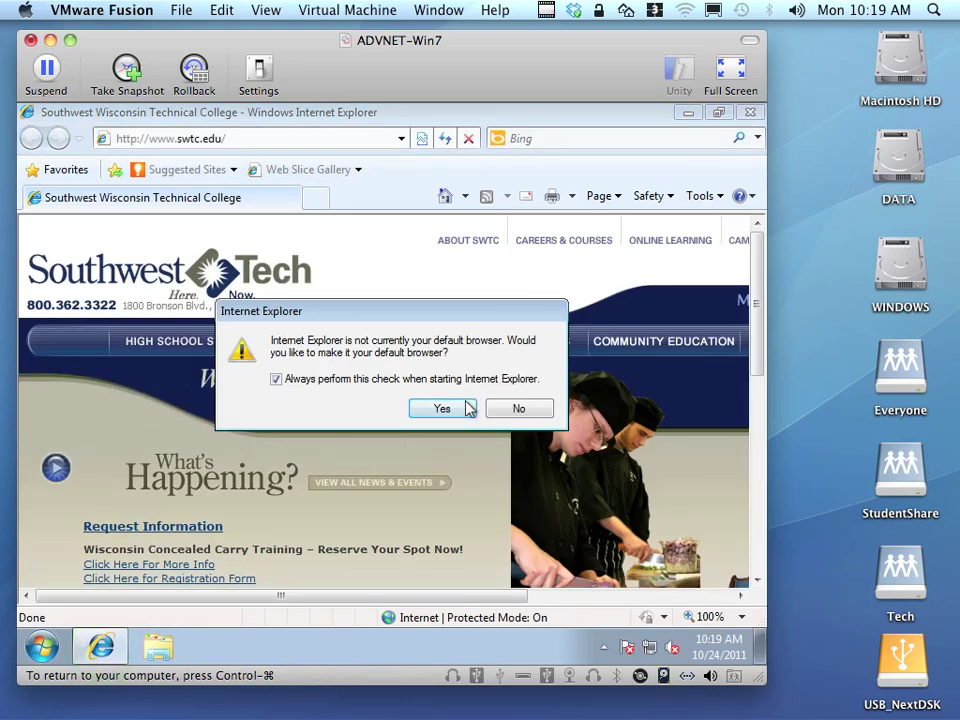
# Decline making IE the default browser and search Bing for 'winscp download'.
pyautogui.click(450, 387)
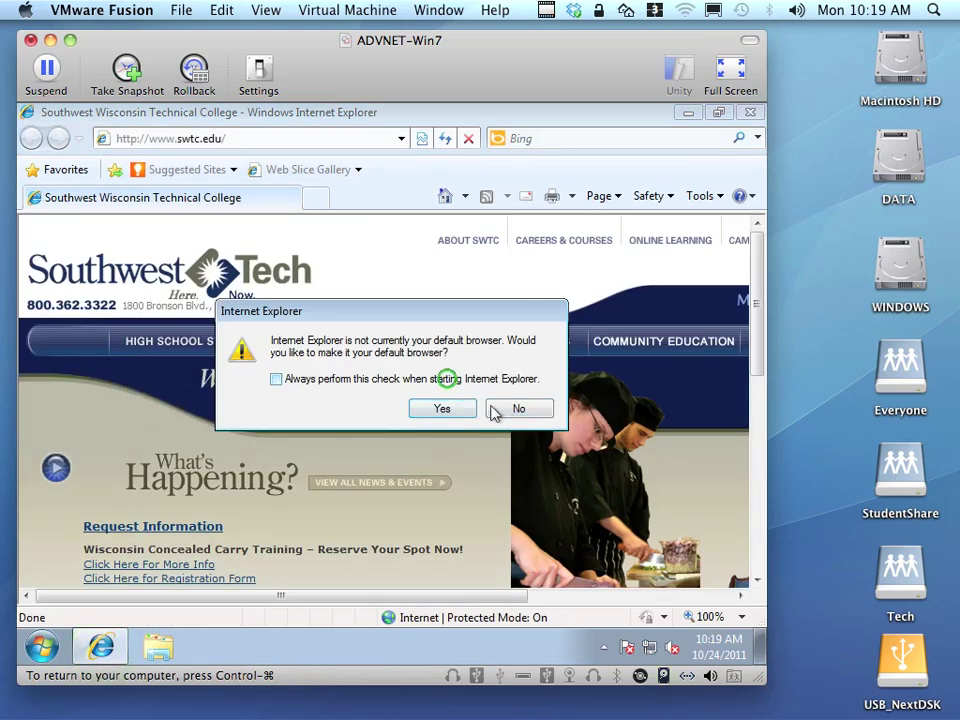
pyautogui.click(516, 409)
pyautogui.click(518, 138)
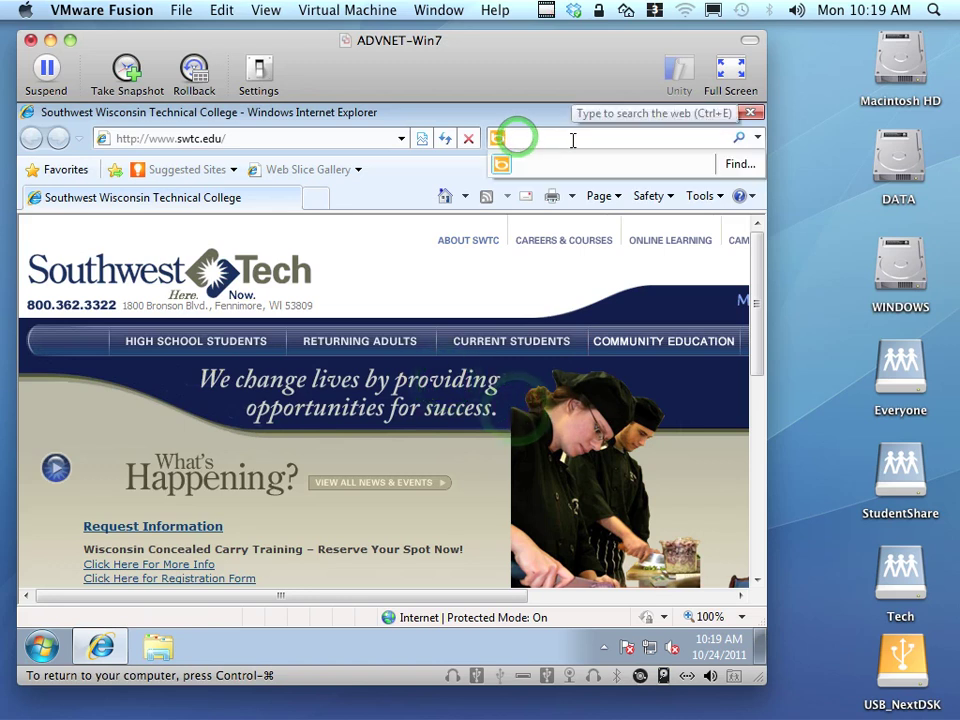
pyautogui.write('wins')
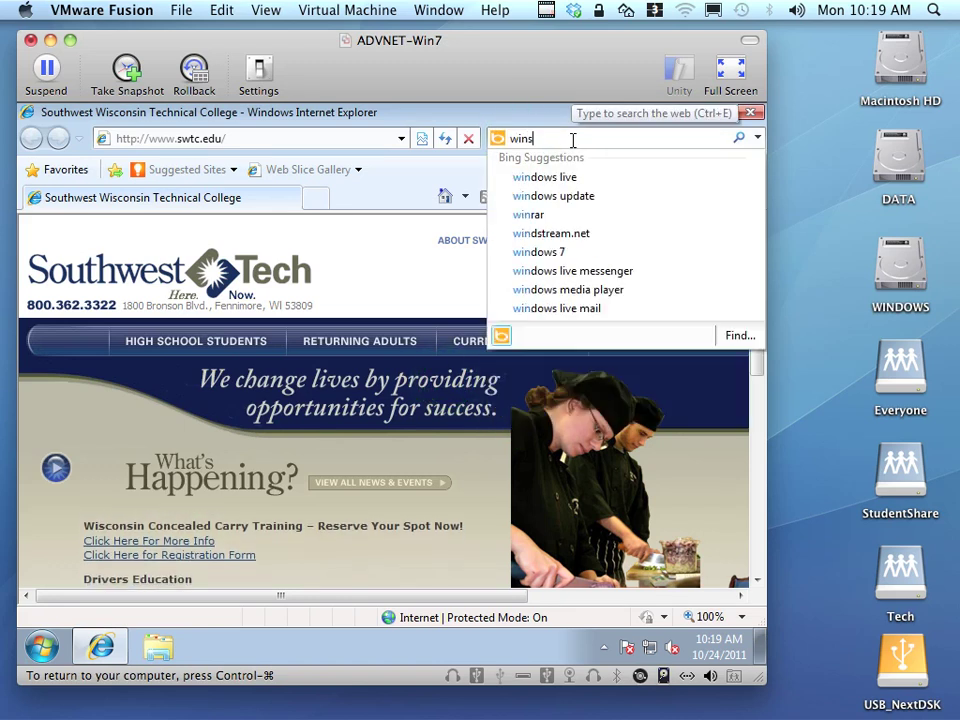
pyautogui.write('cp ')
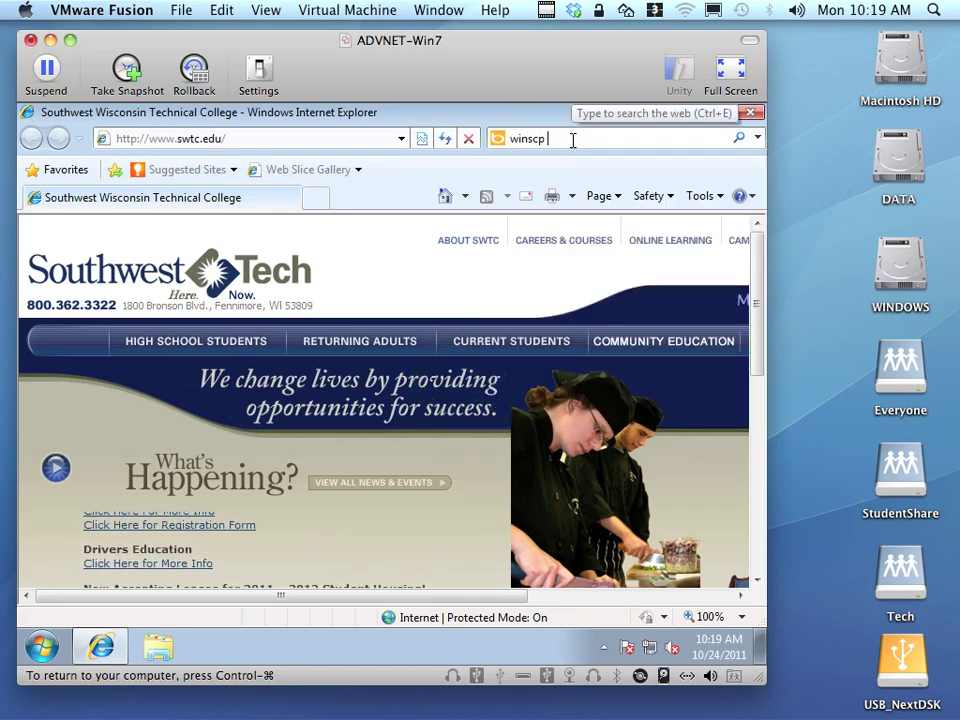
pyautogui.write('download')
pyautogui.press('Return')
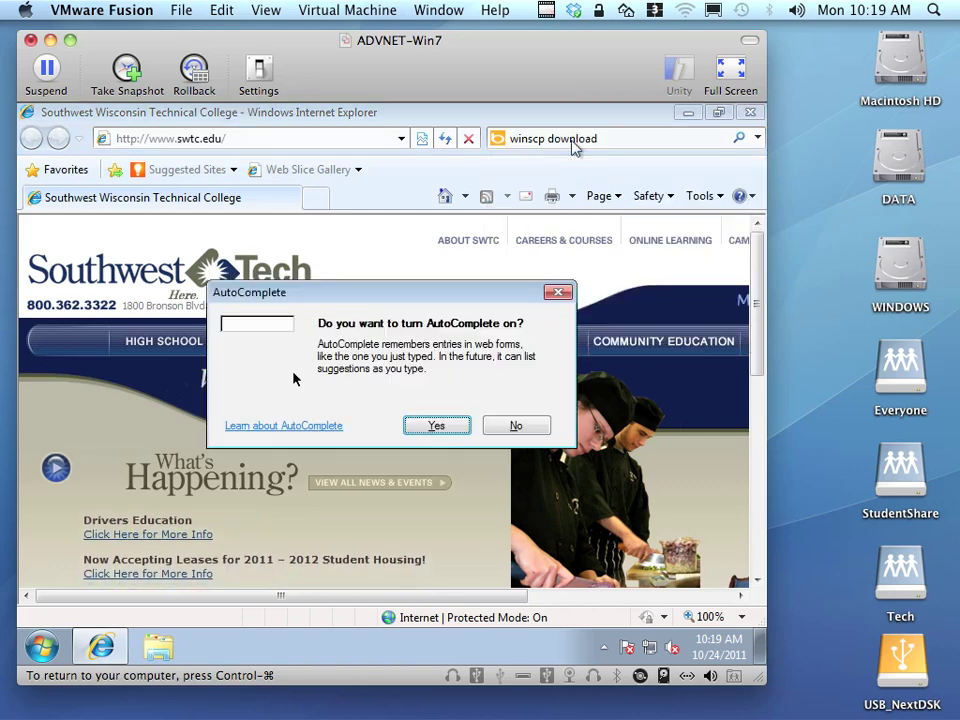
pyautogui.click(516, 425)
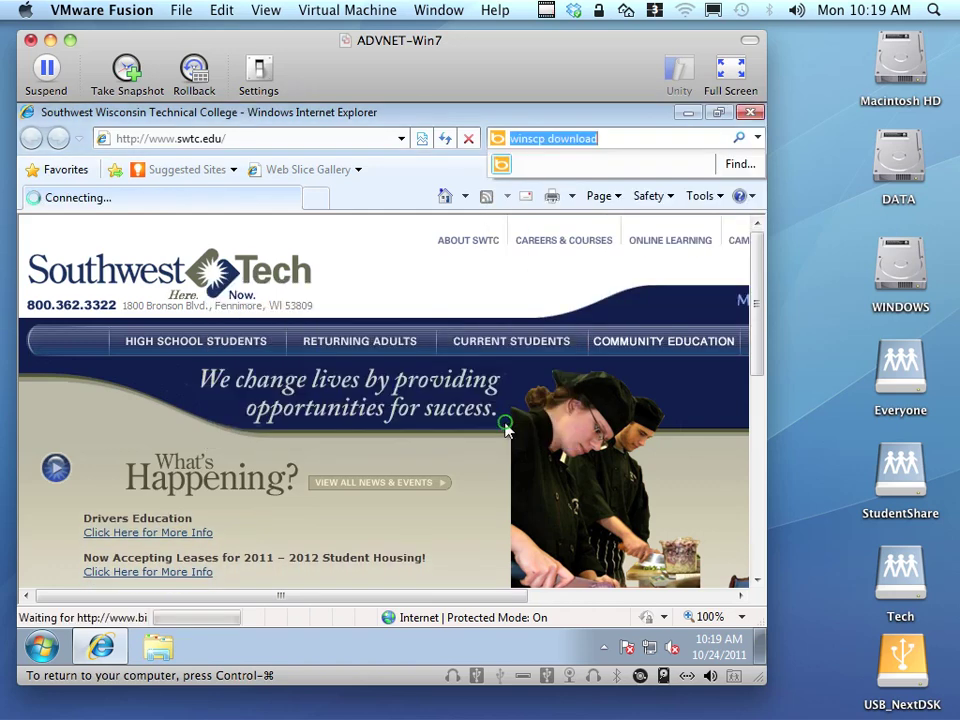
# Download the WinSCP portable executables (winscp435.zip) from winscp.net's download page.
pyautogui.scroll(-1, 476, 422)
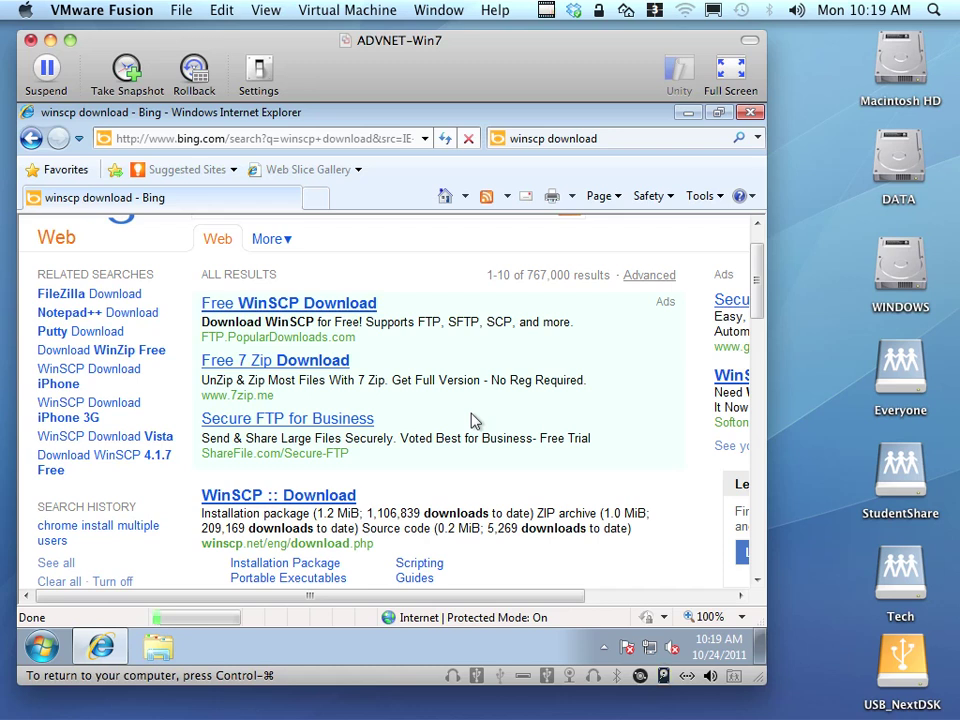
pyautogui.scroll(-1, 476, 420)
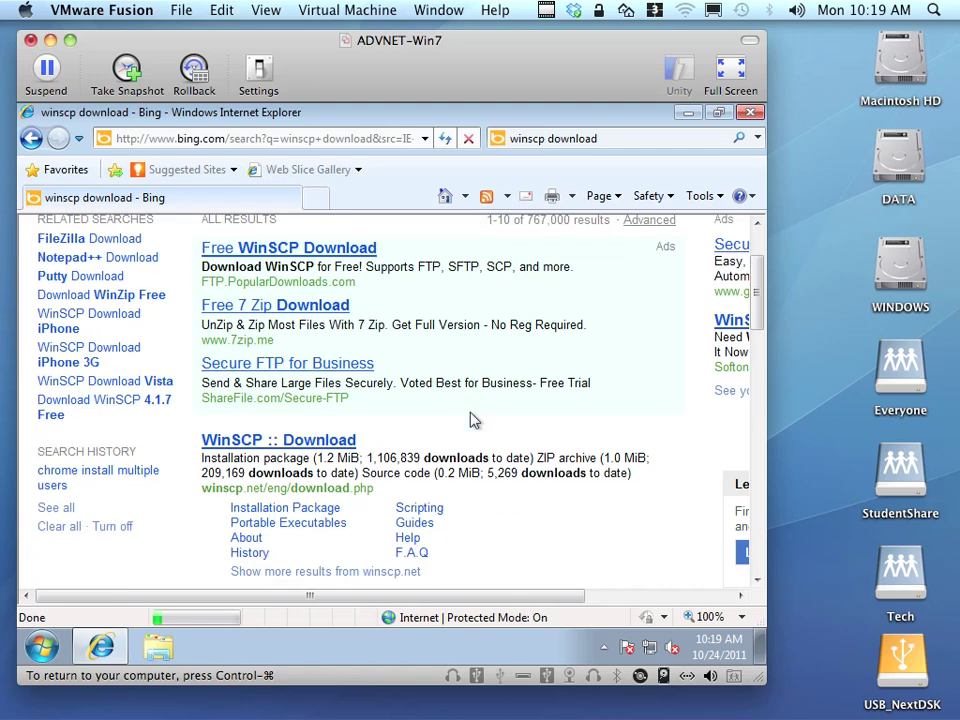
pyautogui.click(255, 442)
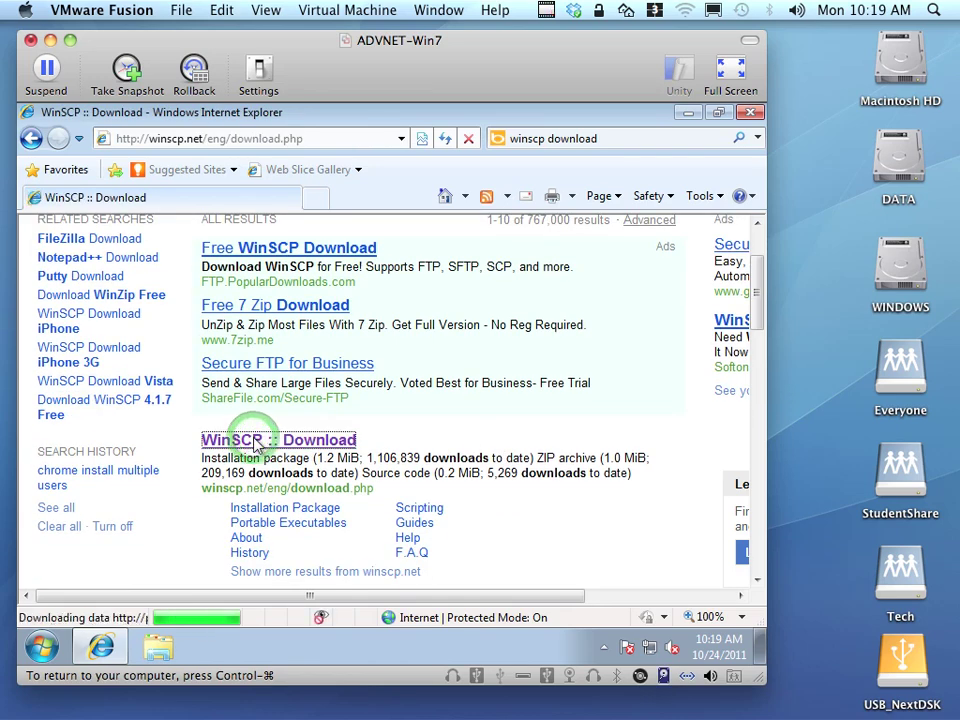
pyautogui.scroll(-6, 258, 443)
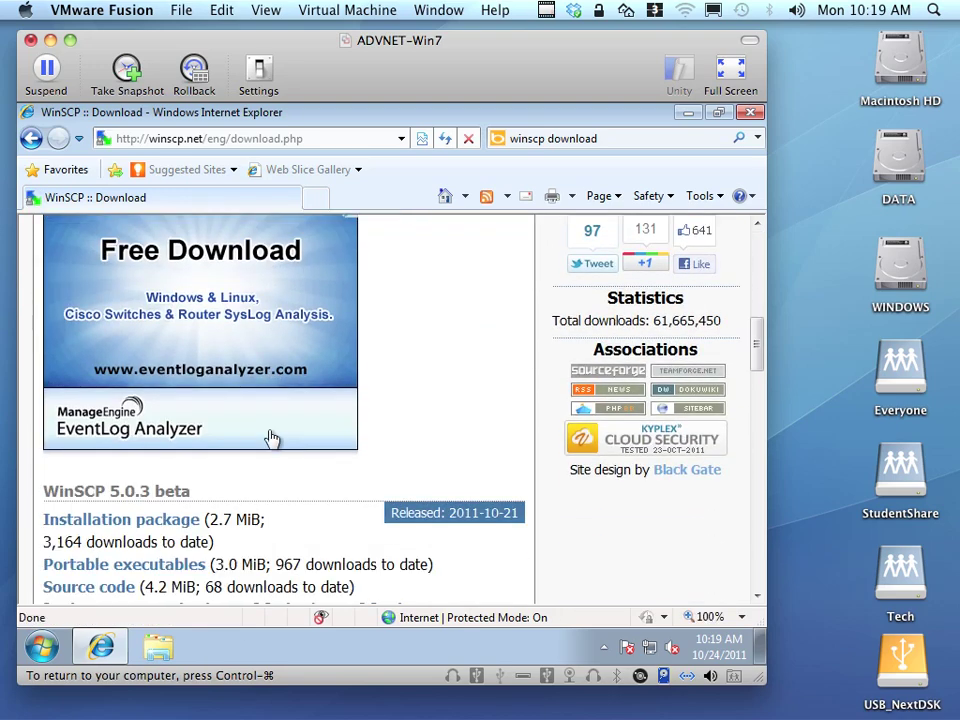
pyautogui.scroll(2, 268, 438)
pyautogui.scroll(2, 270, 438)
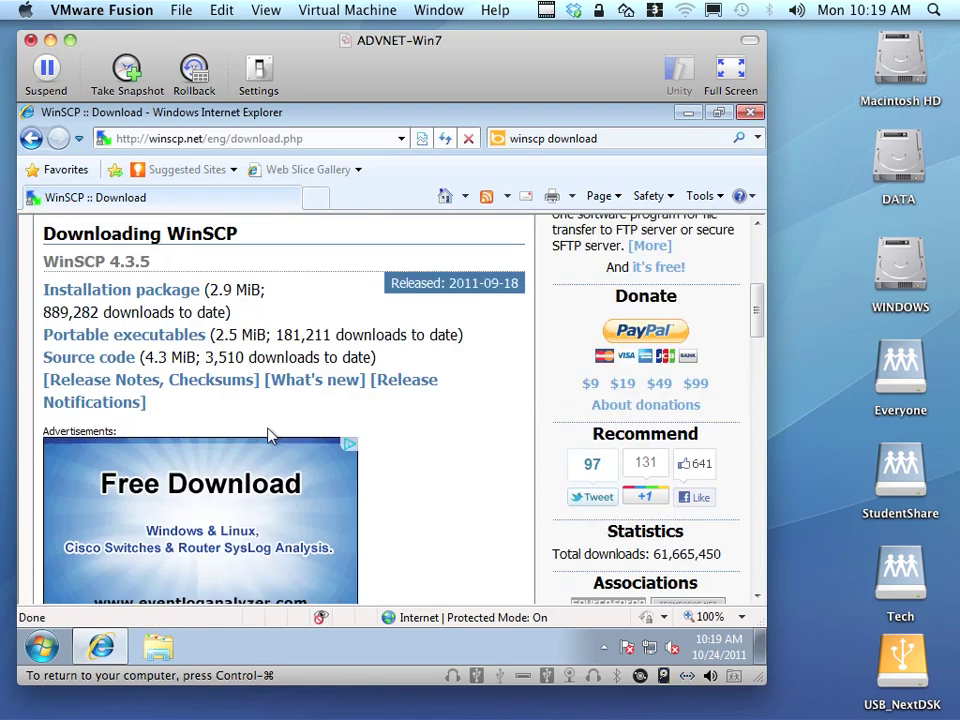
pyautogui.click(130, 341)
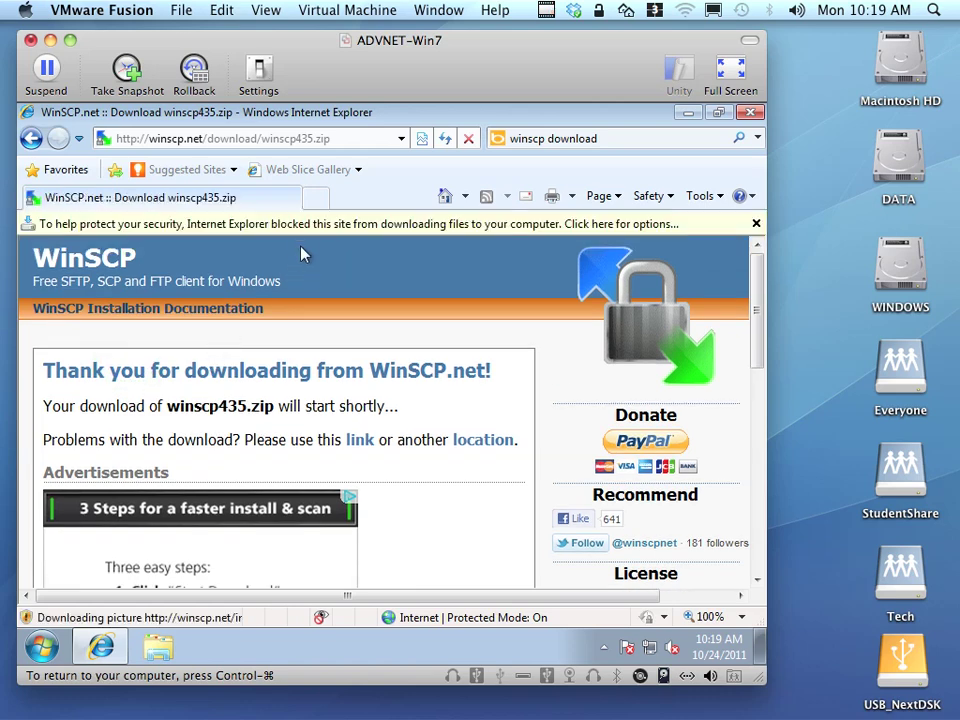
pyautogui.click(298, 226)
# Allow the blocked download and save winscp435.zip to the Downloads folder.
pyautogui.click(303, 237)
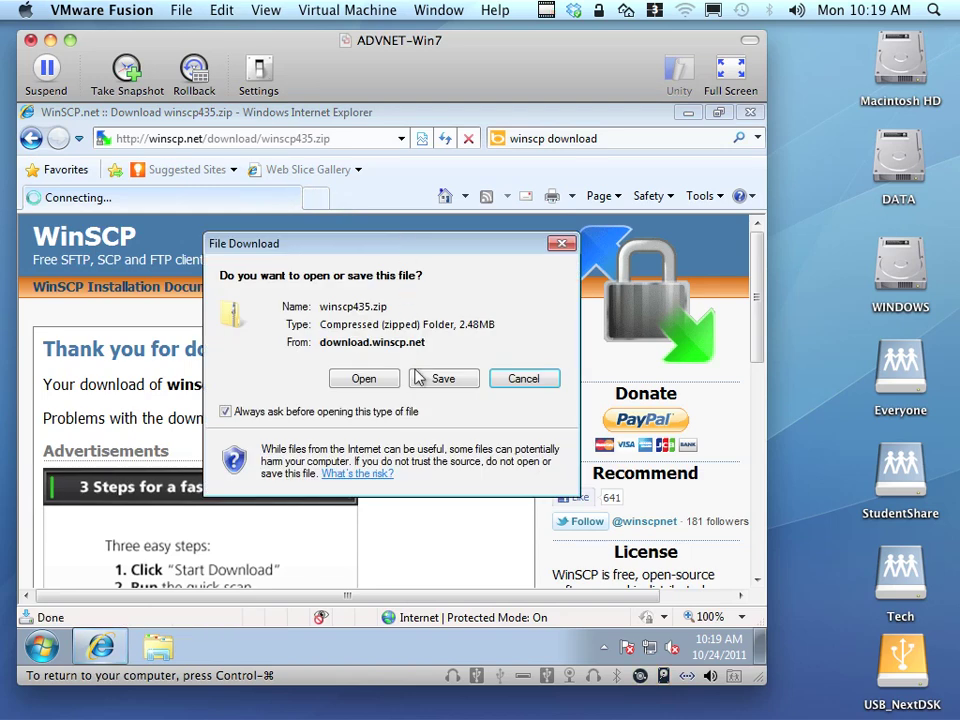
pyautogui.click(440, 380)
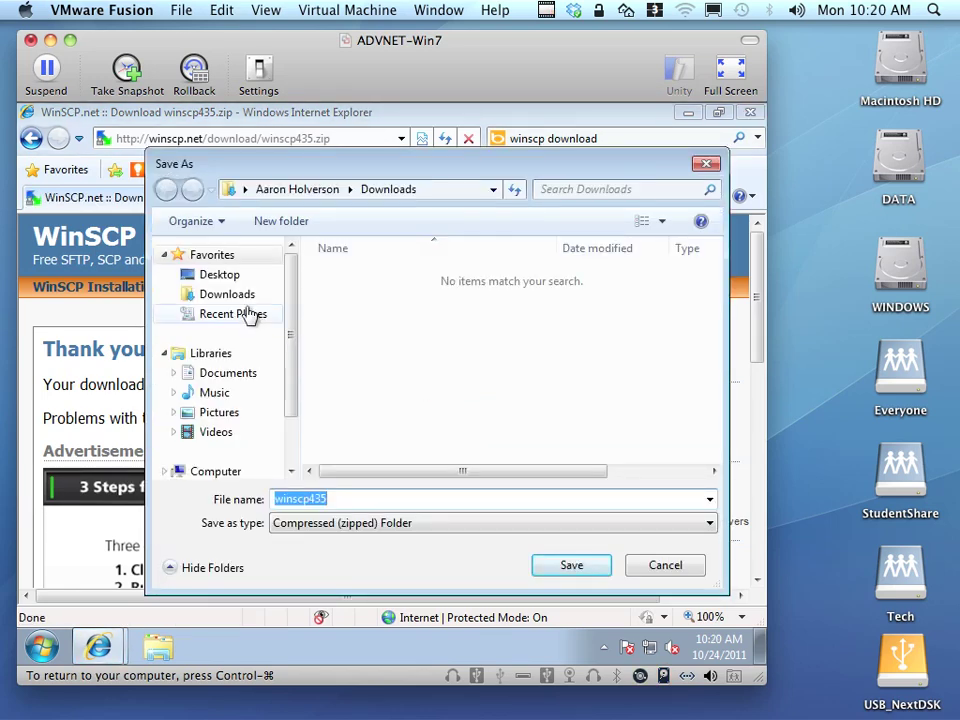
pyautogui.click(242, 294)
pyautogui.click(577, 565)
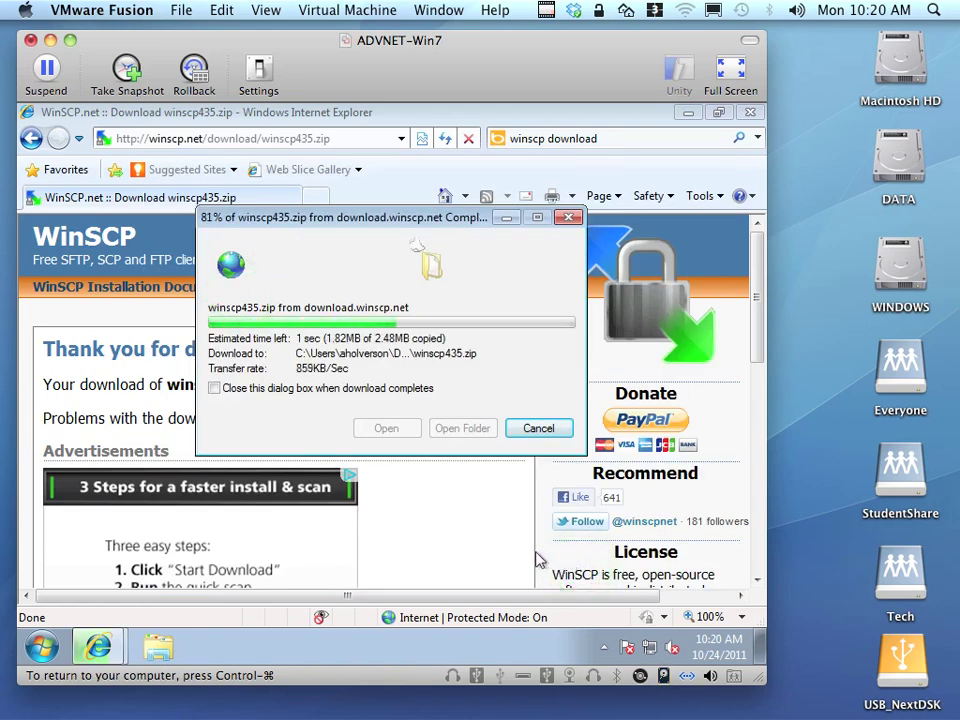
# Close the browser and open the downloaded winscp435.zip.
pyautogui.click(750, 117)
pyautogui.click(386, 430)
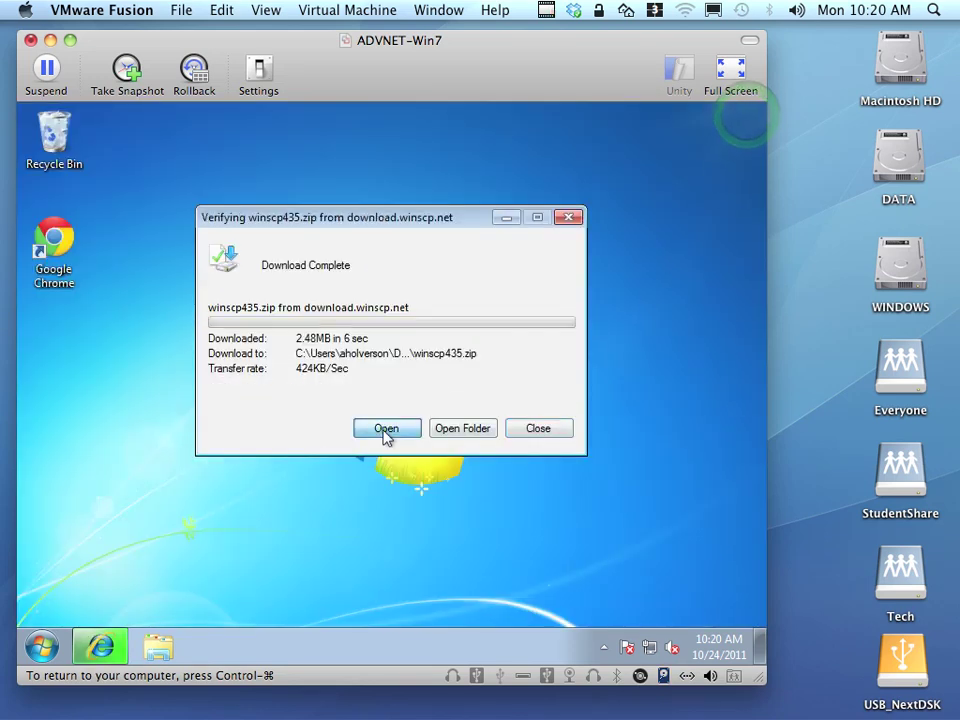
pyautogui.click(487, 465)
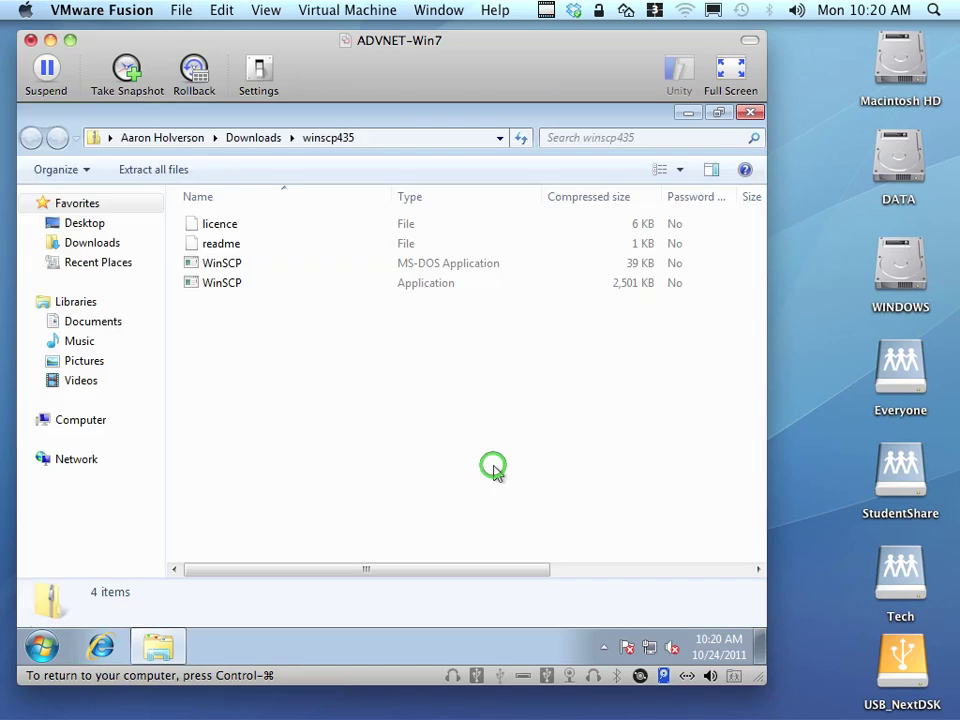
# Run WinSCP from the zip without extracting, accepting the security warning.
pyautogui.doubleClick(221, 285)
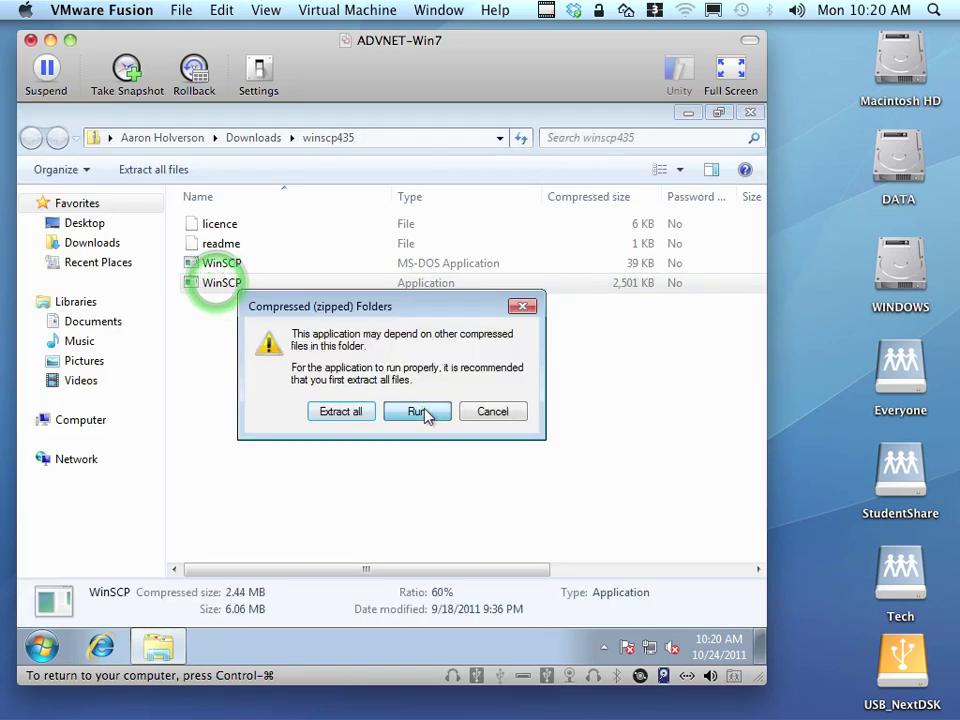
pyautogui.click(420, 411)
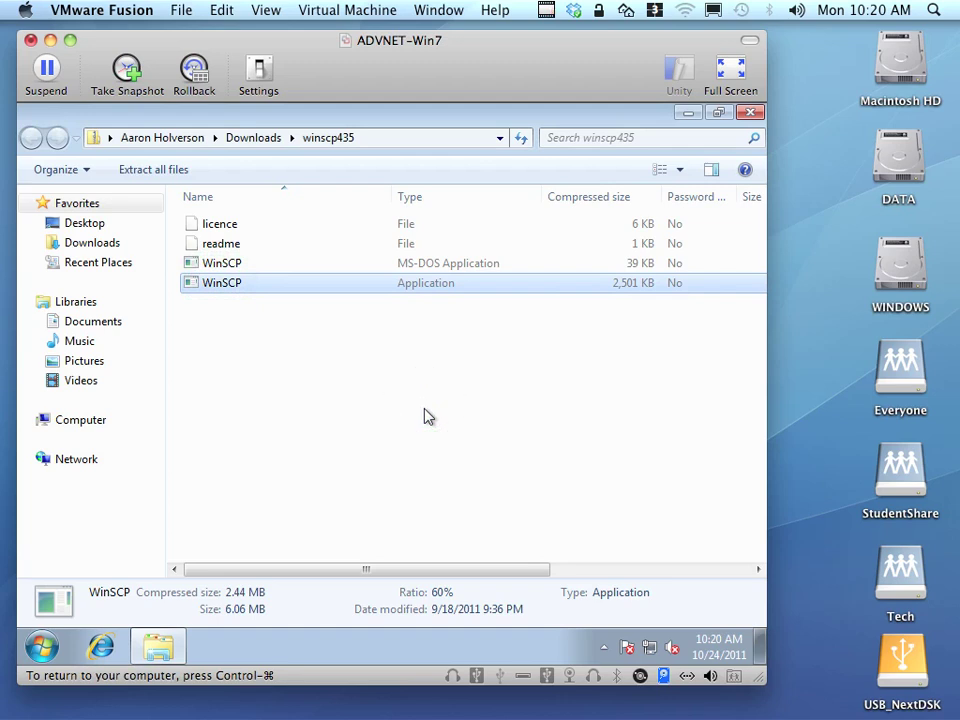
pyautogui.click(428, 402)
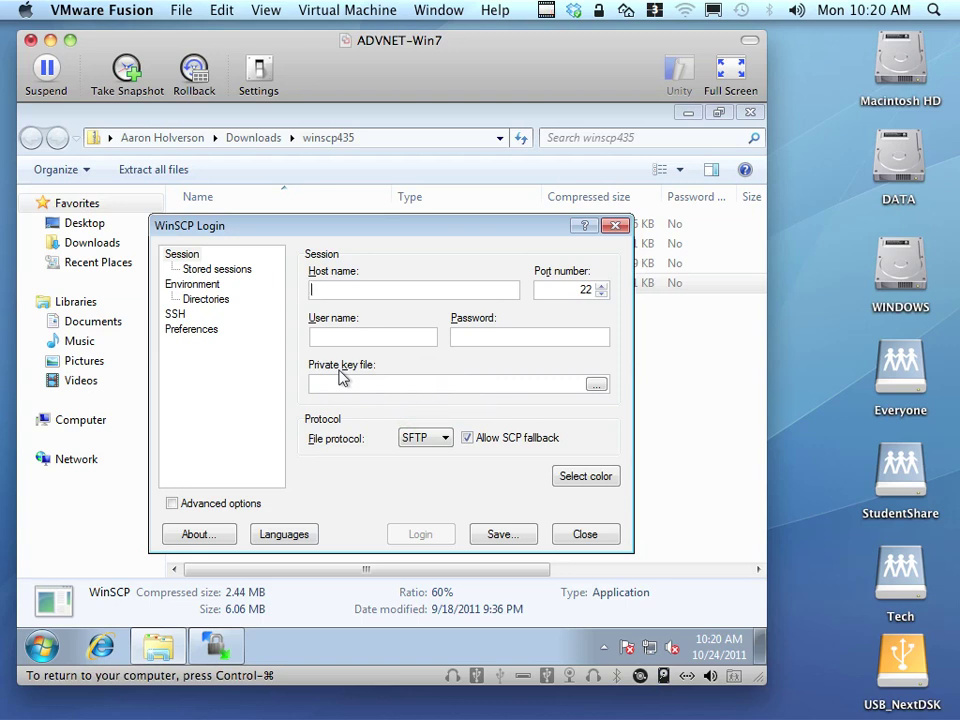
# Log in to the FOG server 172.16.0.99 as root and trust its host key.
pyautogui.write('172.16.0.99')
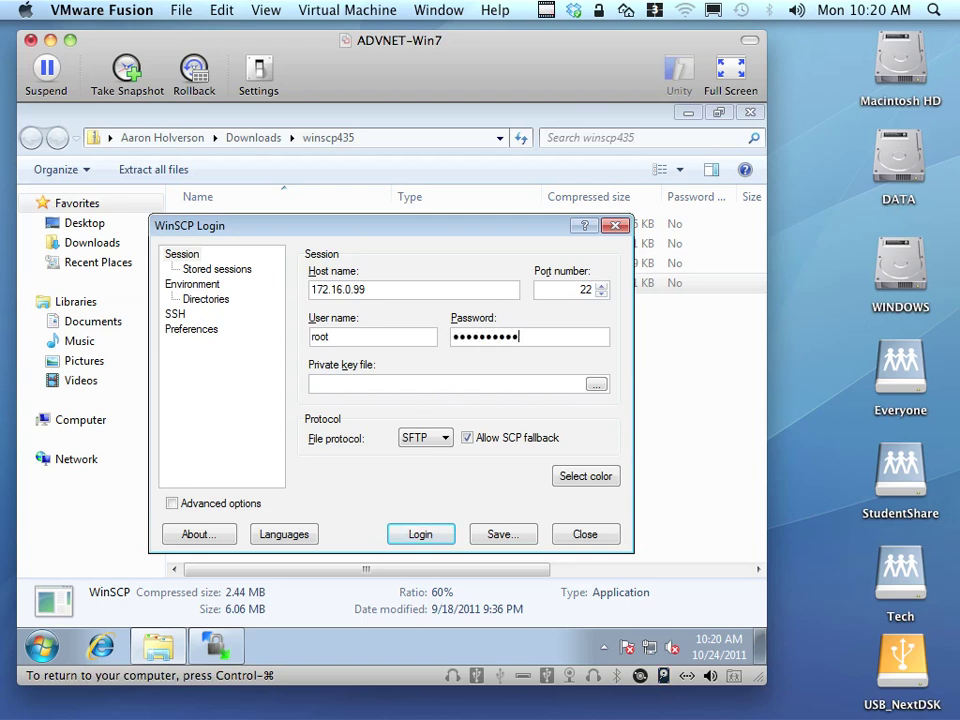
pyautogui.click(440, 540)
pyautogui.click(247, 462)
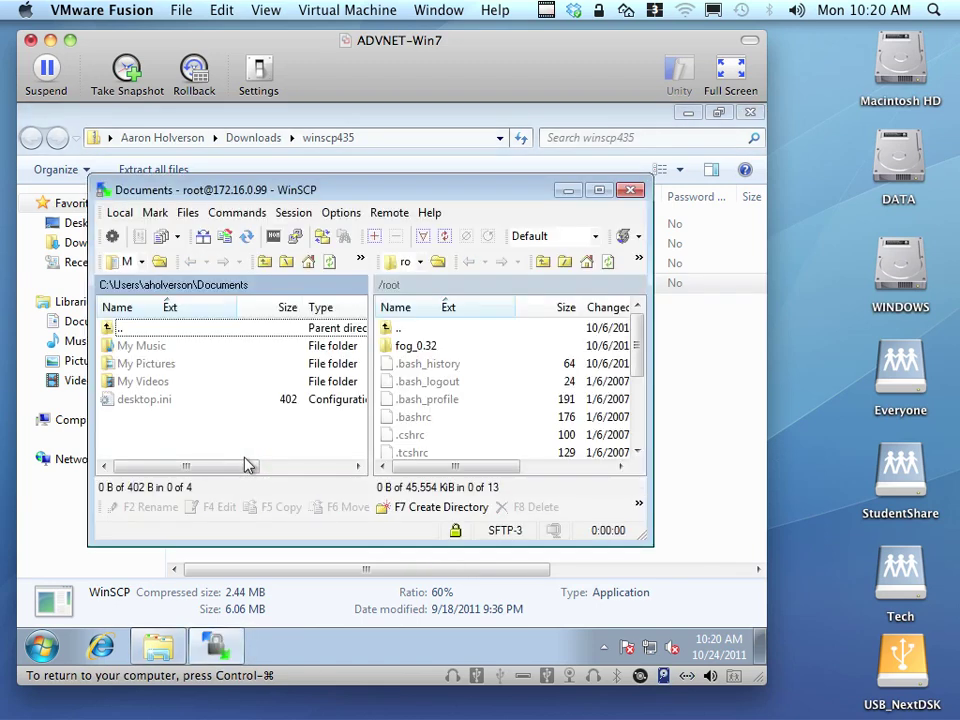
# Copy the FOG Service folder from /root/fog_0.32 into local Documents.
pyautogui.click(420, 346)
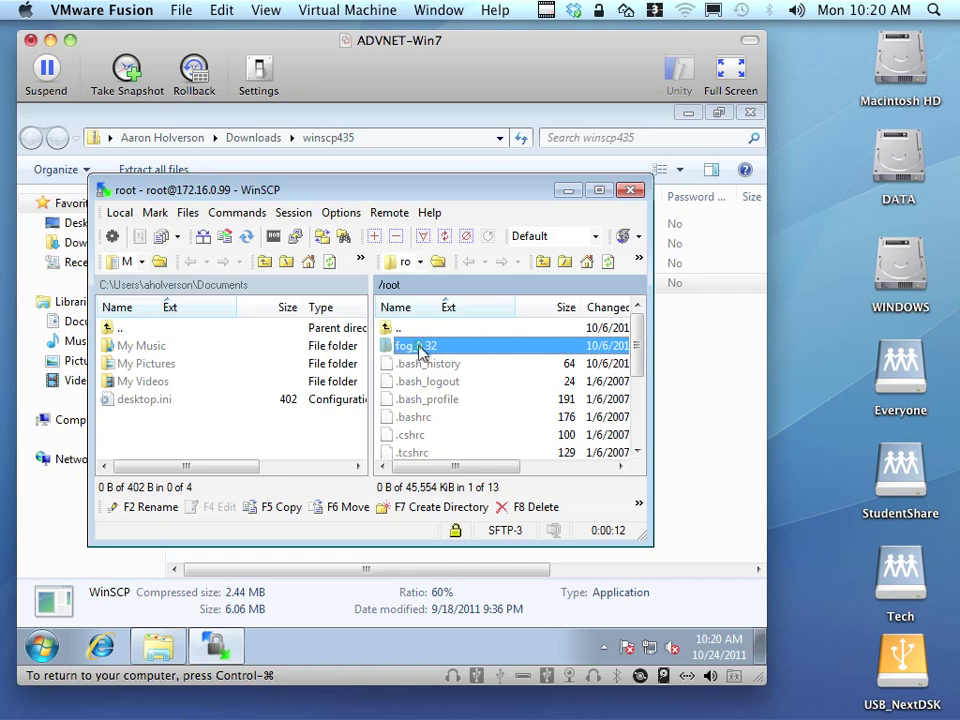
pyautogui.doubleClick(420, 346)
pyautogui.click(430, 364)
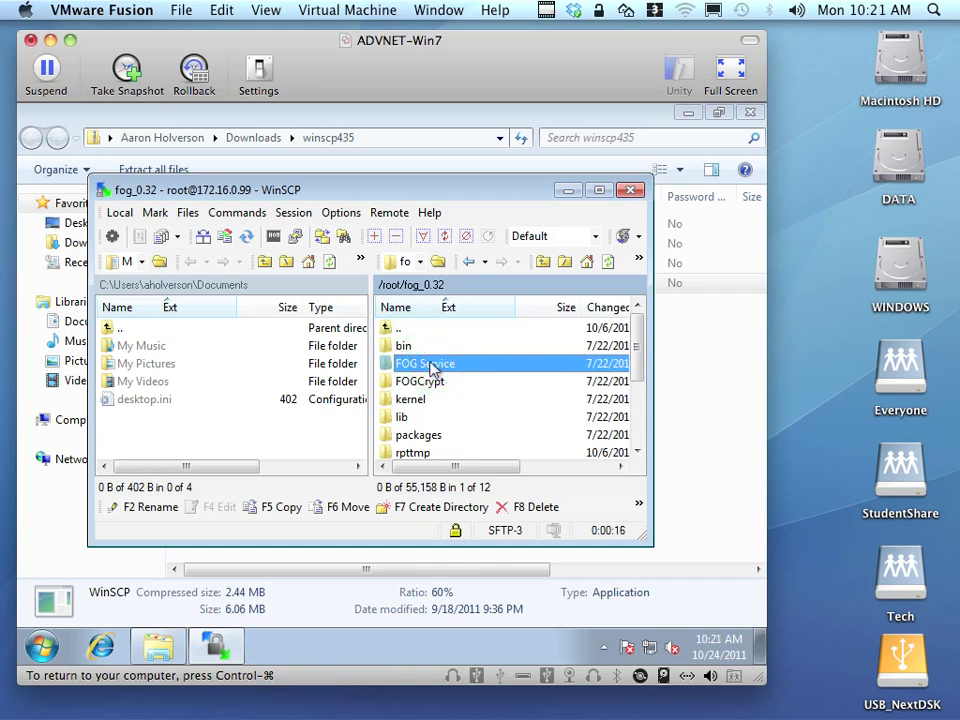
pyautogui.moveTo(430, 367); pyautogui.dragTo(173, 436)
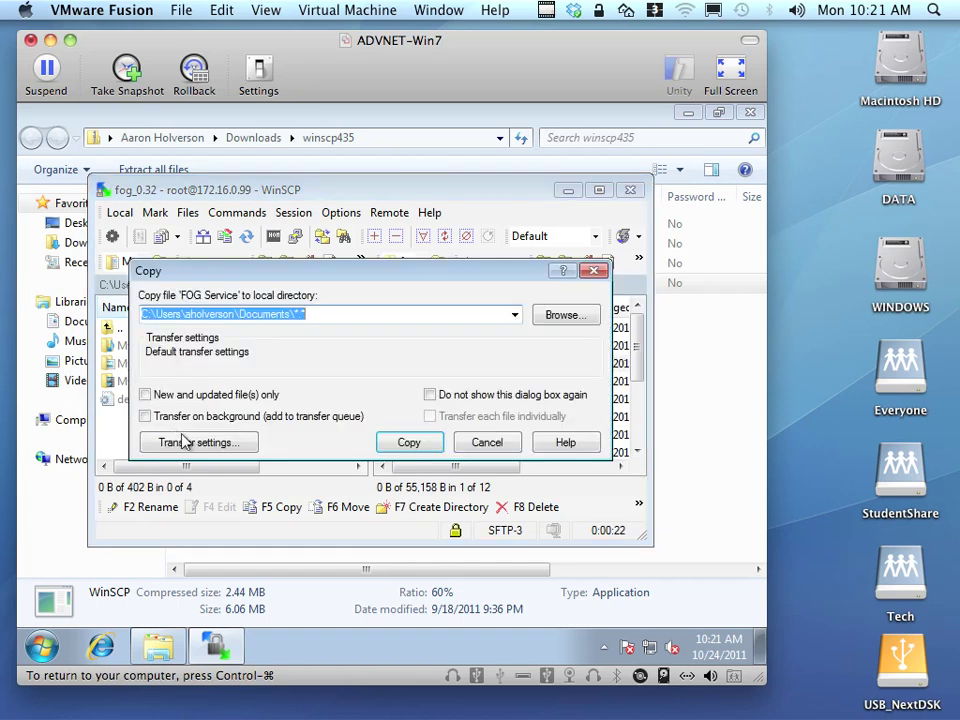
pyautogui.click(411, 443)
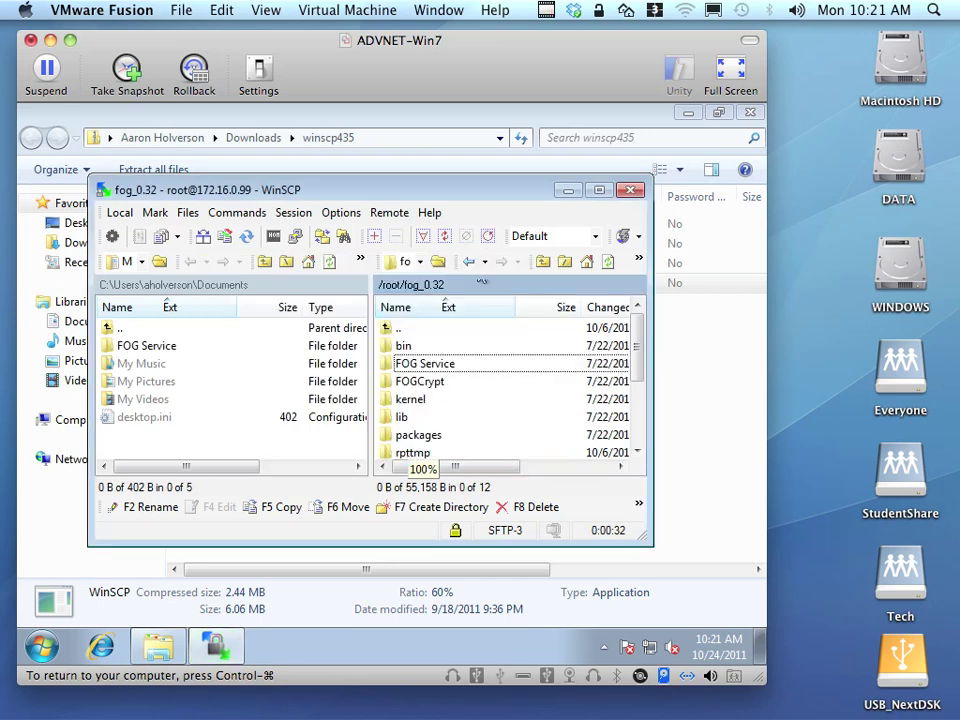
# End the session, close WinSCP and show the Documents library.
pyautogui.click(630, 191)
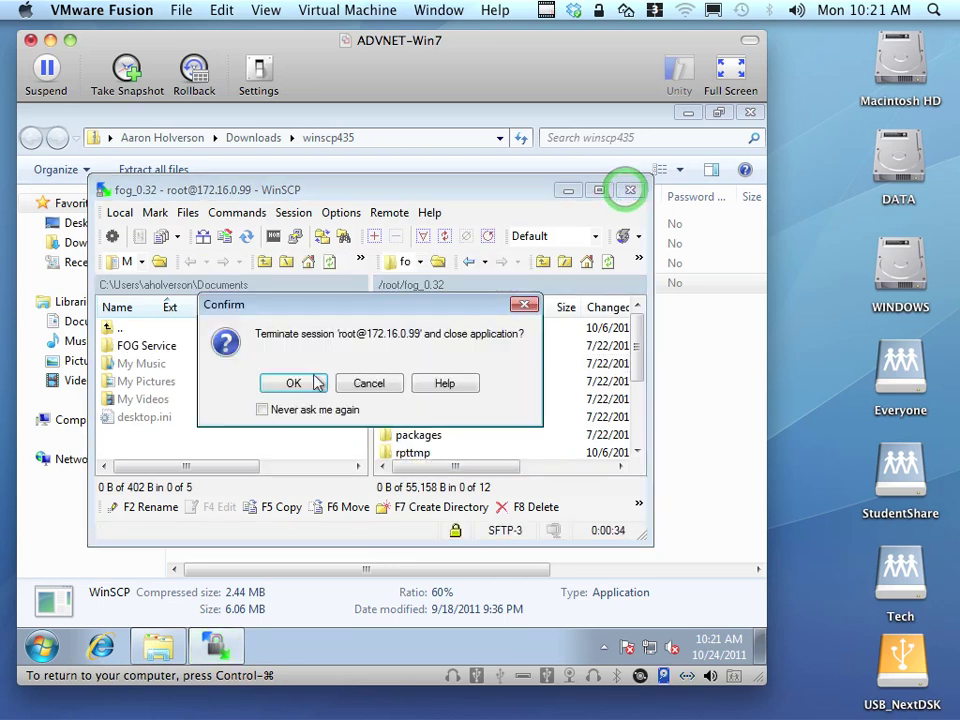
pyautogui.click(306, 384)
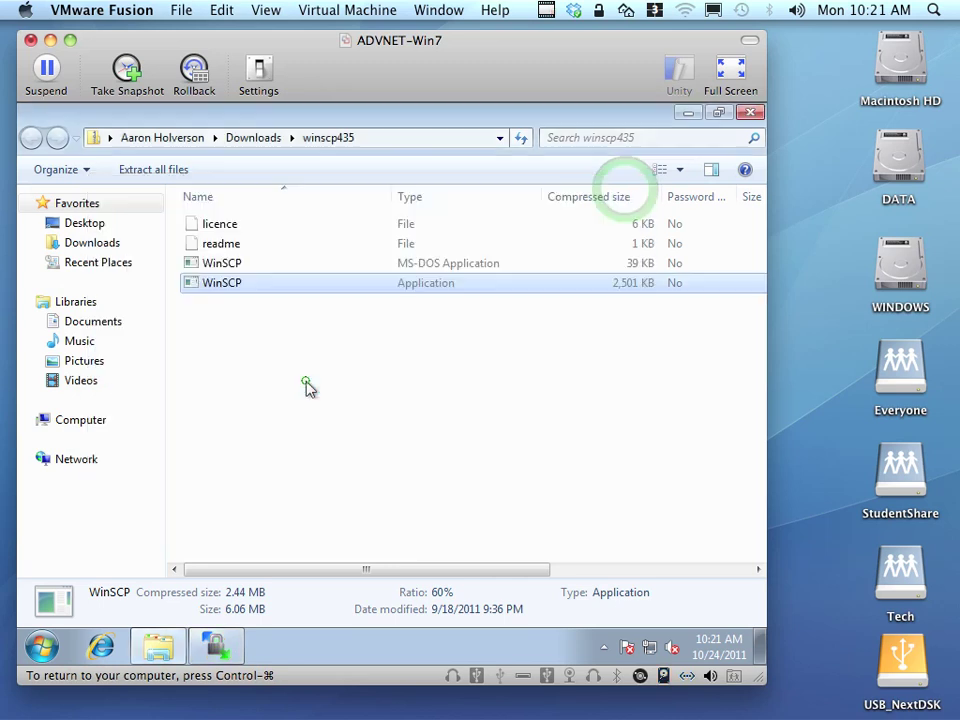
pyautogui.click(110, 322)
# Launch setup from FOG Service\bin and finish the wizard to start installing.
pyautogui.click(229, 278)
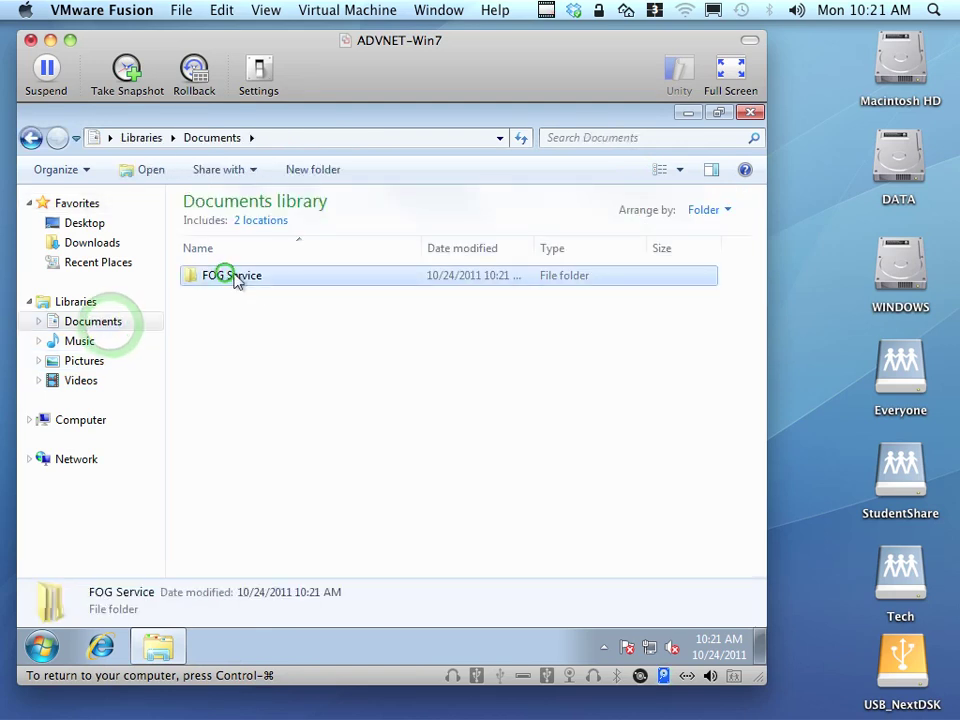
pyautogui.doubleClick(228, 275)
pyautogui.doubleClick(208, 274)
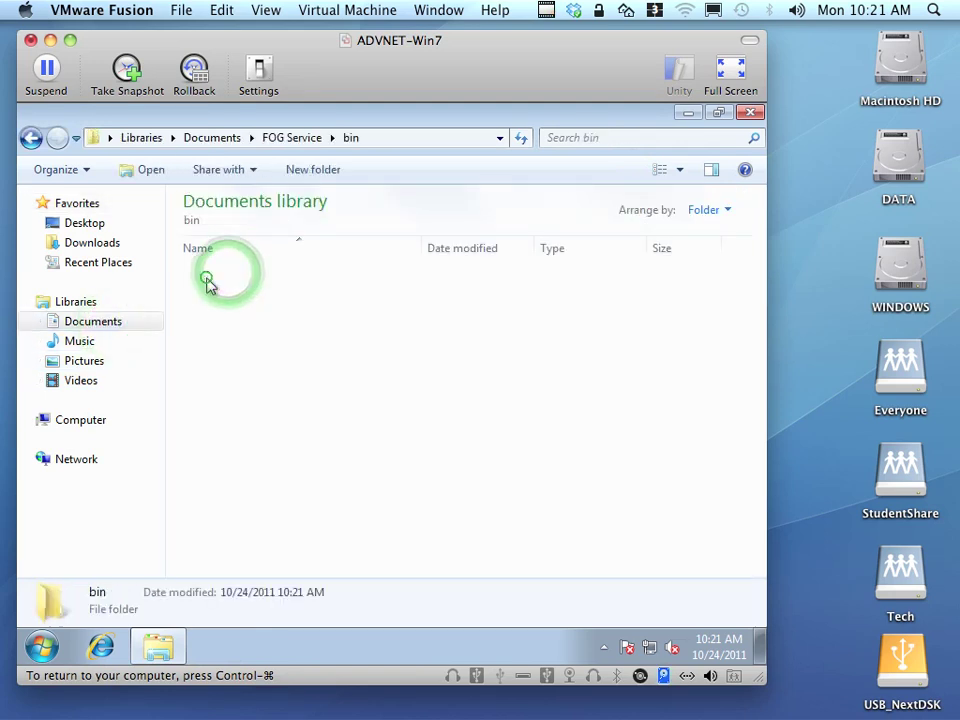
pyautogui.click(222, 298)
pyautogui.doubleClick(222, 298)
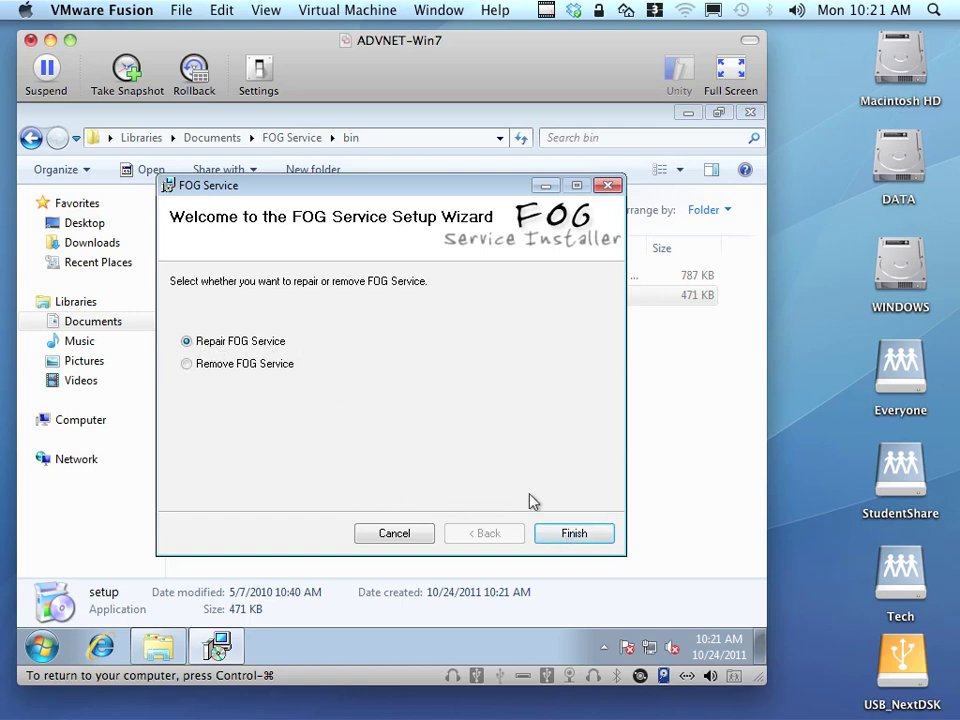
pyautogui.click(601, 537)
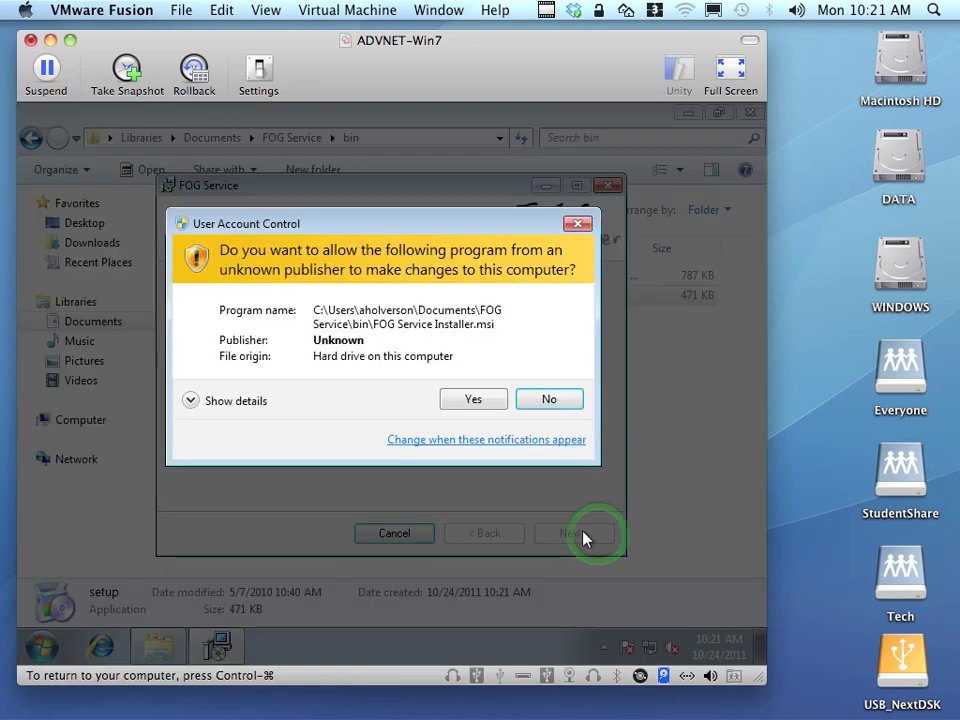
# Allow the installer, dismiss both service errors, and confirm it installed correctly.
pyautogui.click(469, 403)
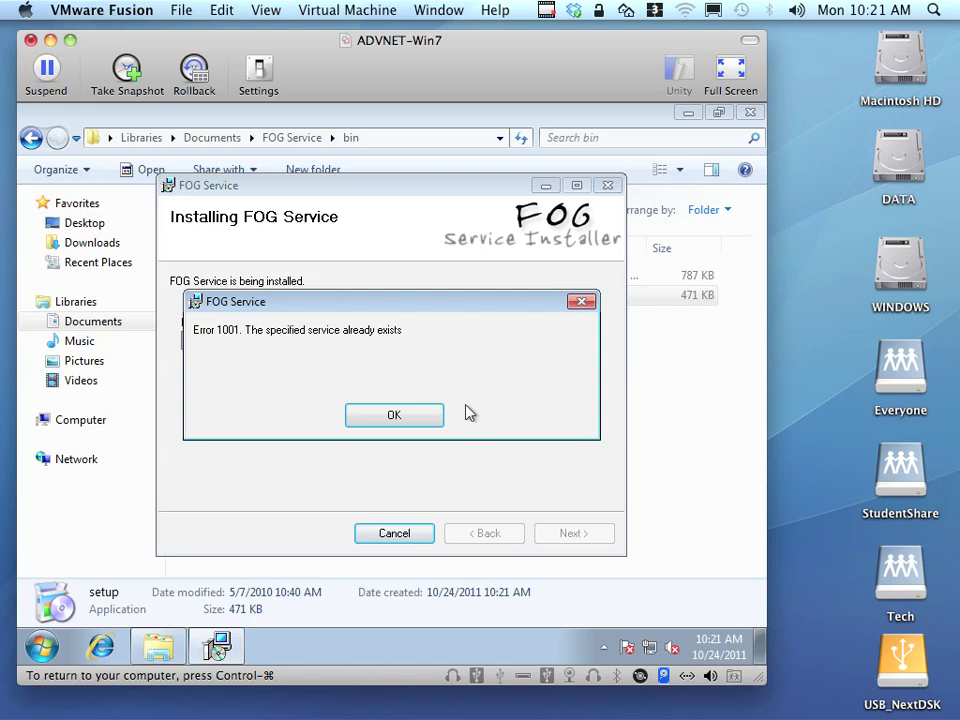
pyautogui.click(399, 418)
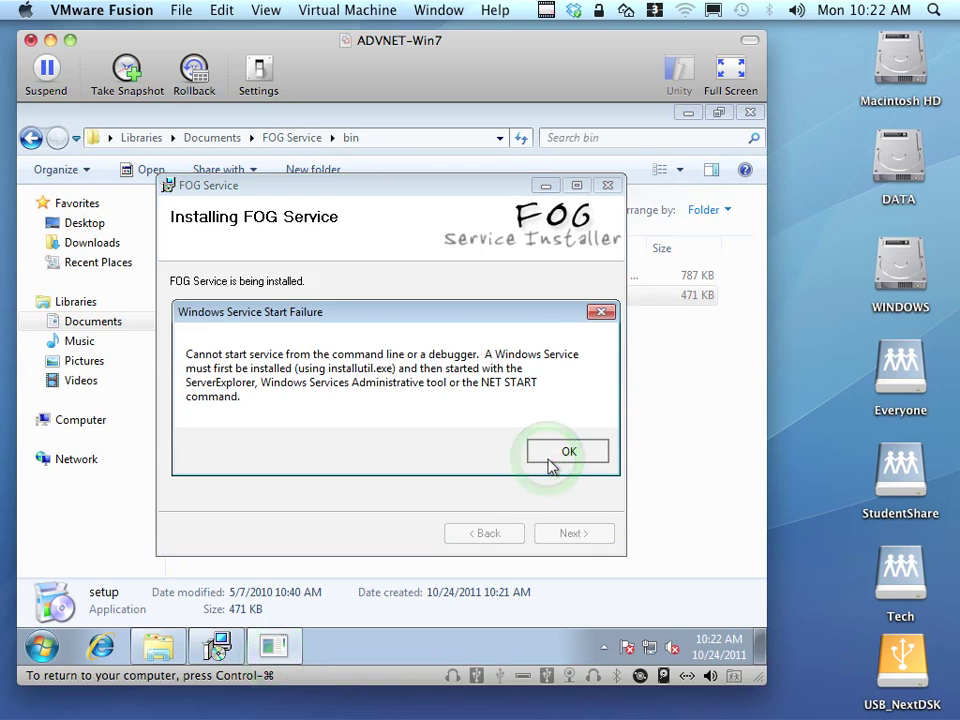
pyautogui.click(549, 462)
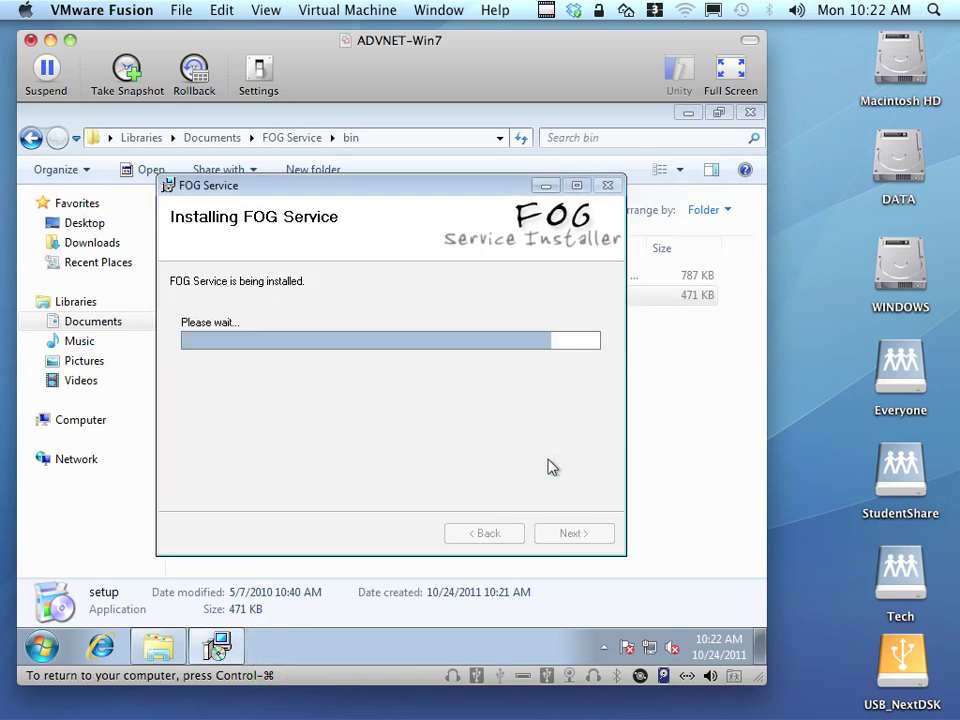
pyautogui.click(560, 532)
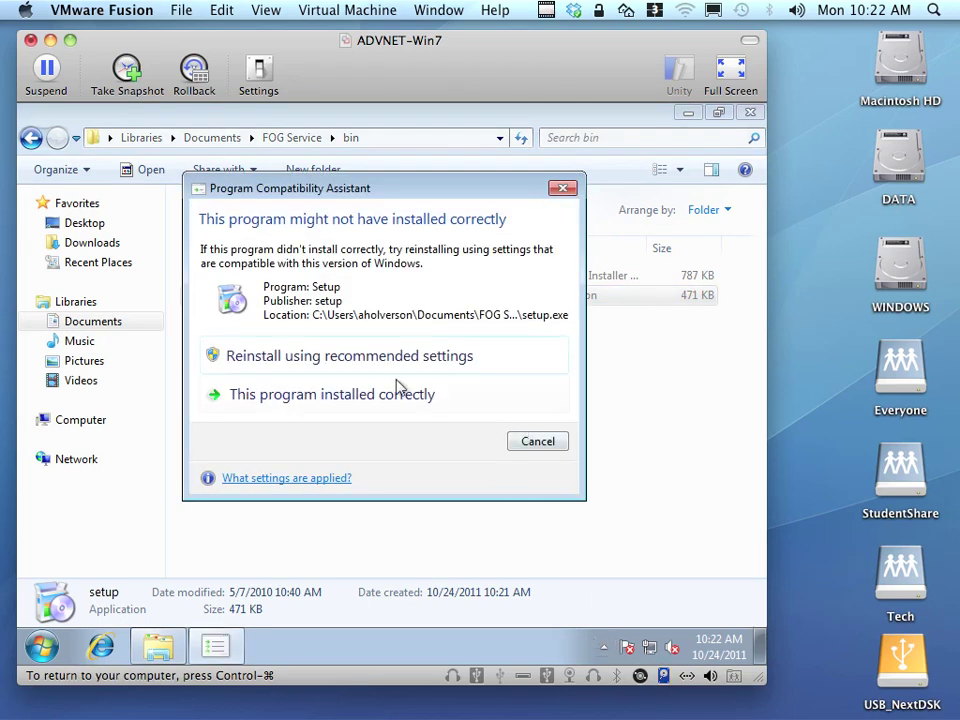
pyautogui.click(336, 396)
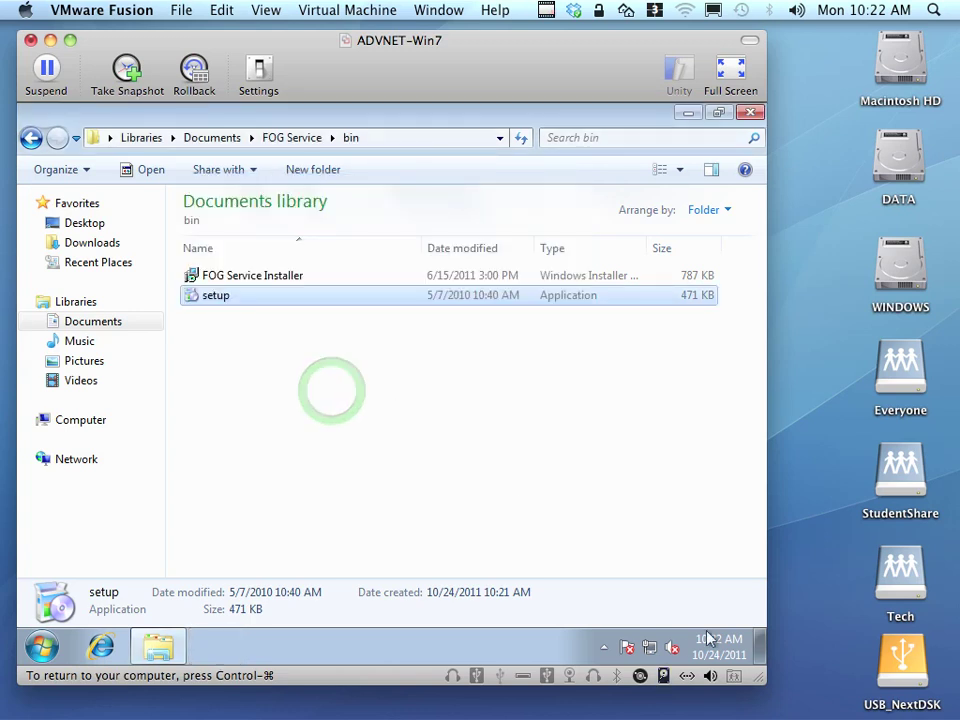
# Check the hidden notification icons and return to the Documents library.
pyautogui.click(602, 648)
pyautogui.click(600, 647)
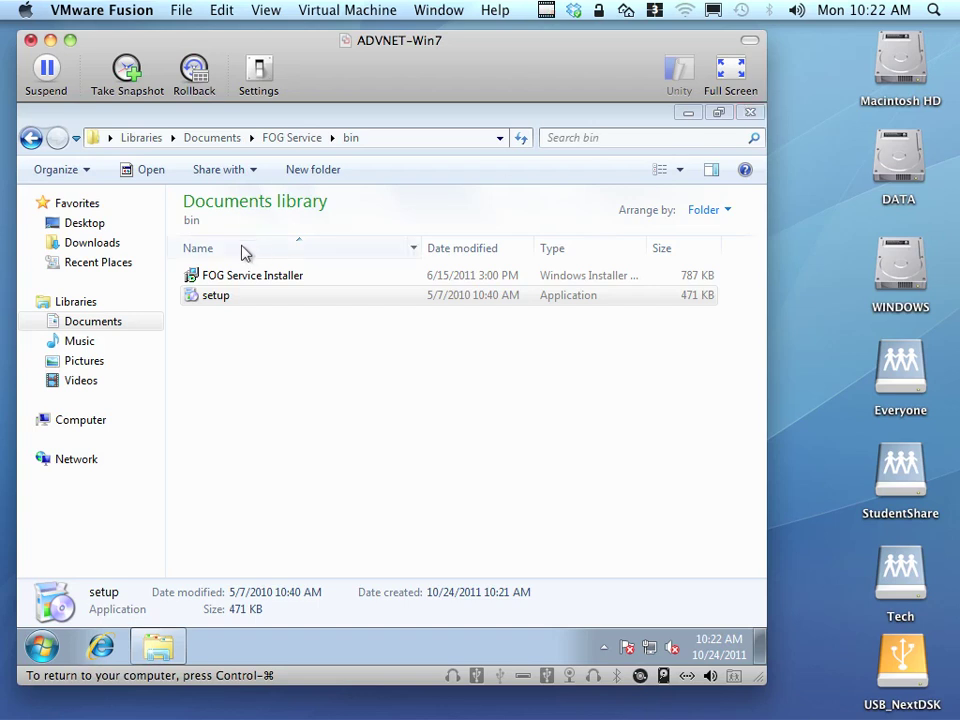
pyautogui.click(91, 322)
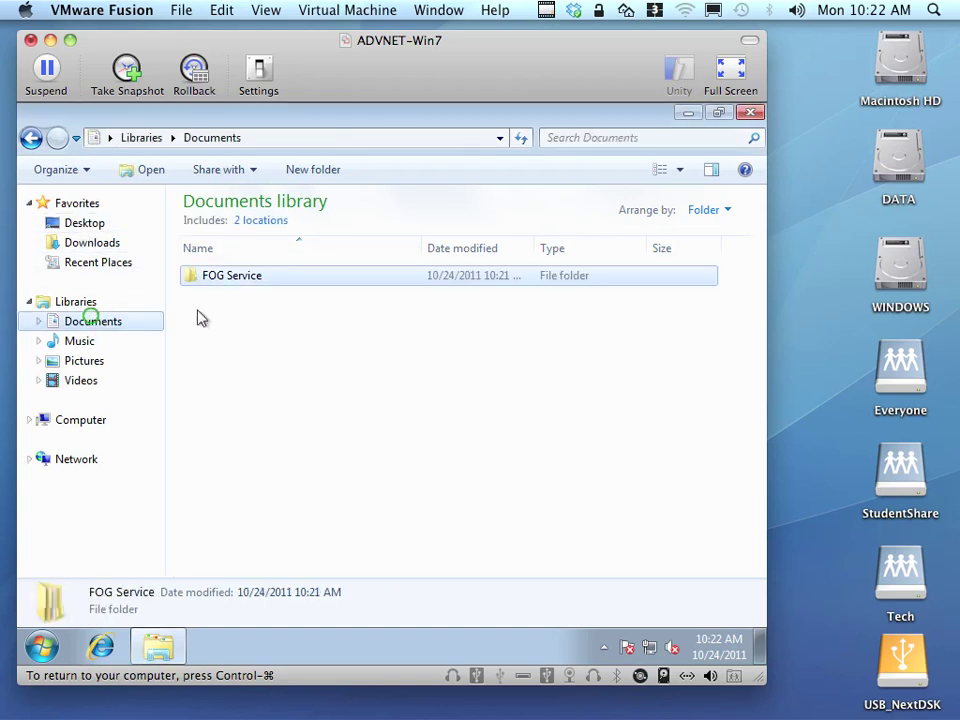
# Delete the FOG Service folder from Documents and winscp435 from Downloads.
pyautogui.click(229, 282)
pyautogui.press('Delete')
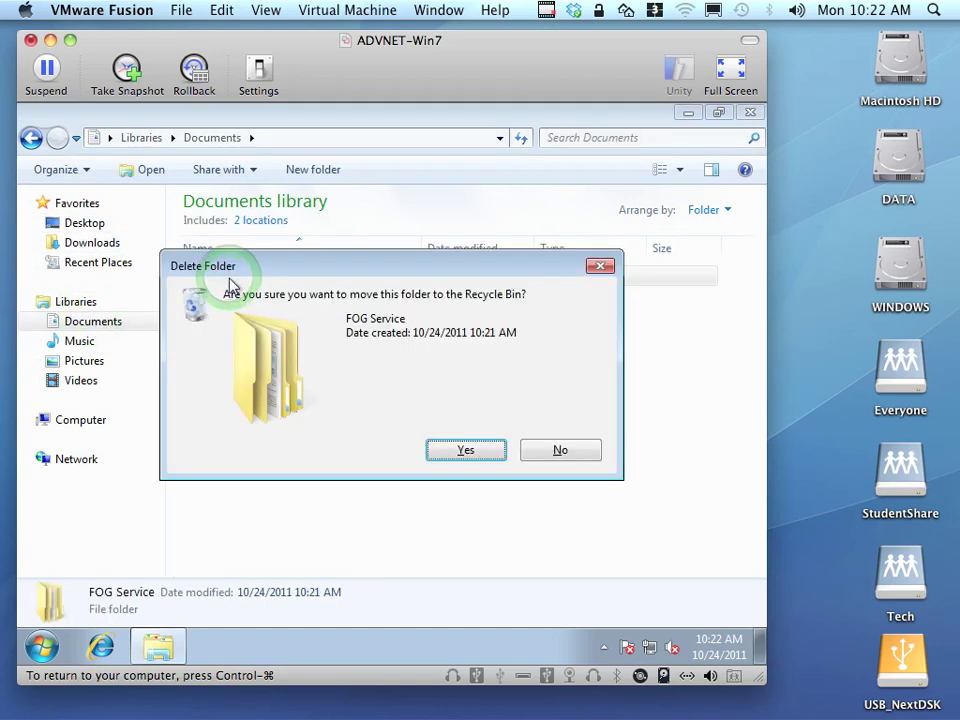
pyautogui.click(461, 446)
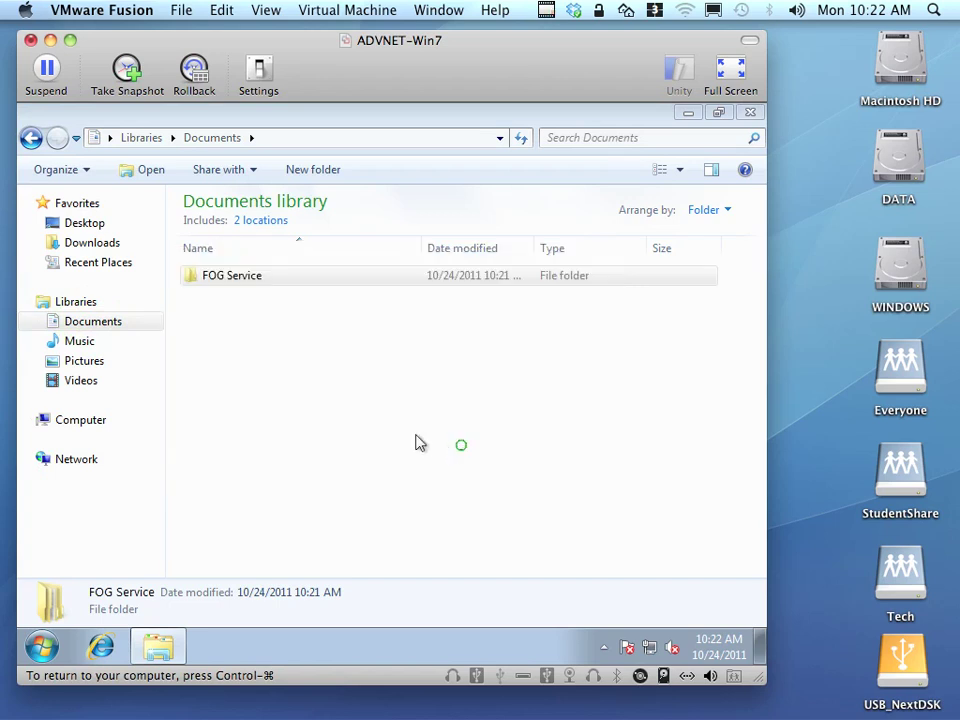
pyautogui.click(78, 243)
pyautogui.click(240, 224)
pyautogui.press('Delete')
pyautogui.press('Return')
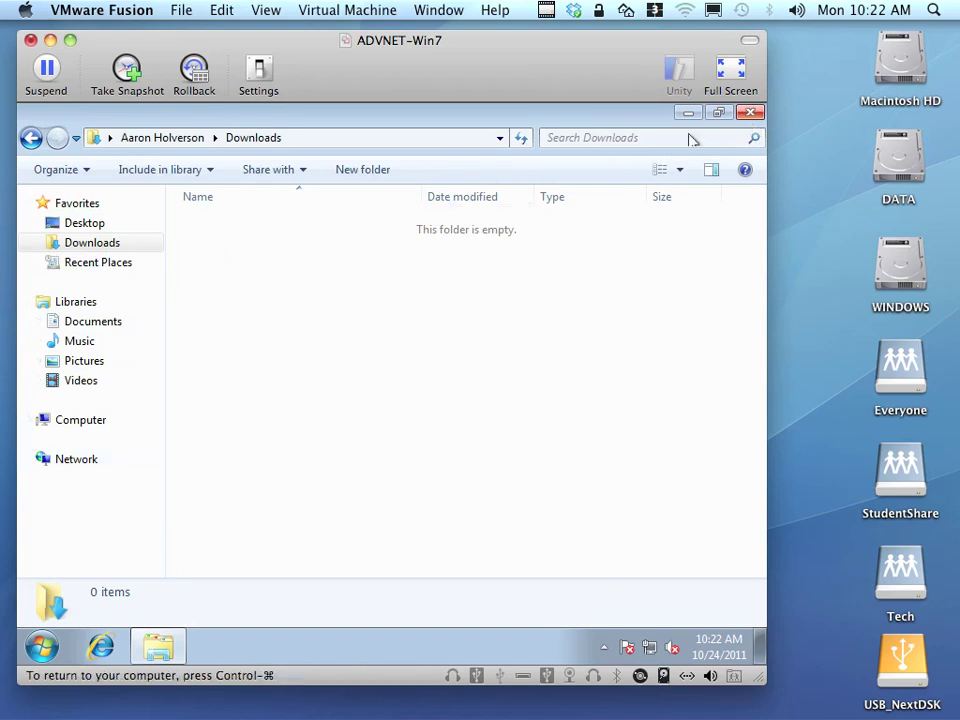
# Open Local Disk (C:) and select the unattend file.
pyautogui.doubleClick(78, 421)
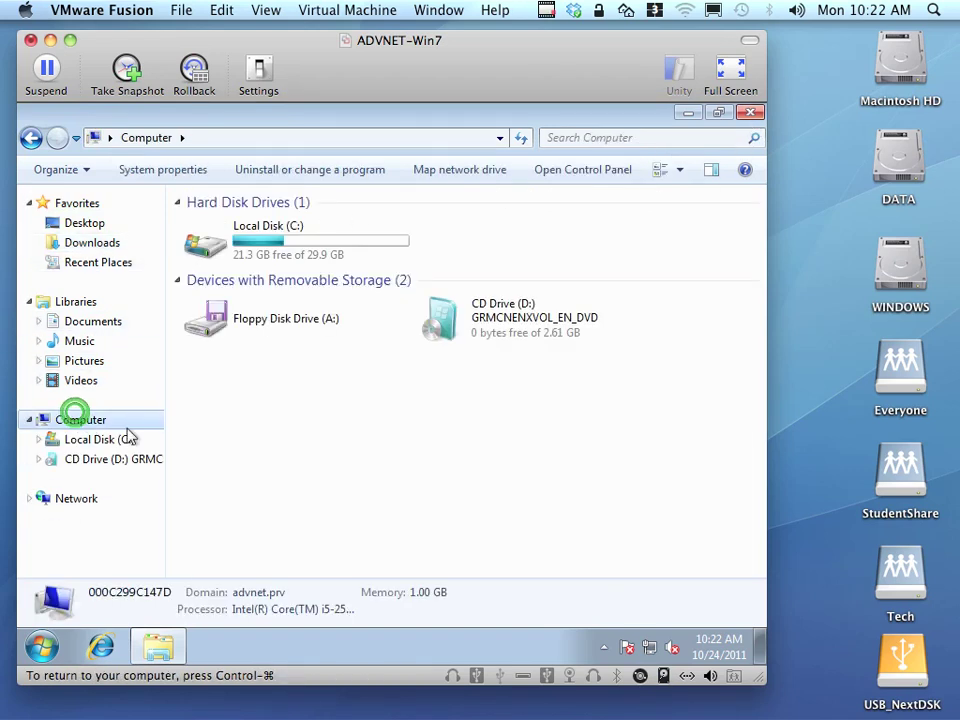
pyautogui.click(116, 439)
pyautogui.click(224, 344)
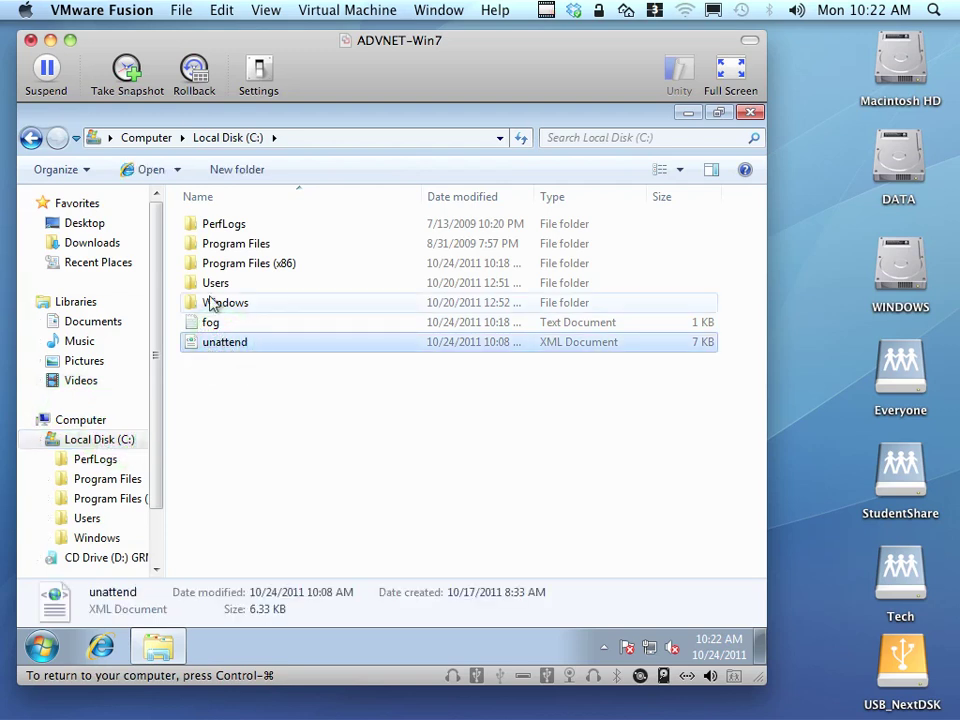
pyautogui.press('alt')
# Turn off 'Hide extensions for known file types' and open unattend.xml in Notepad.
pyautogui.click(145, 166)
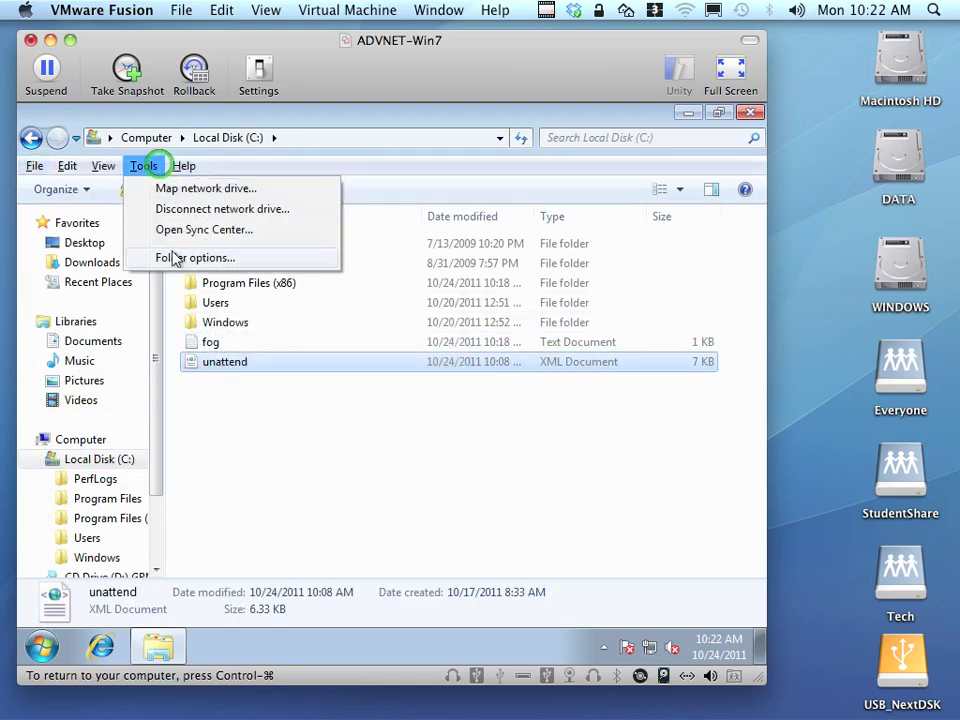
pyautogui.click(175, 257)
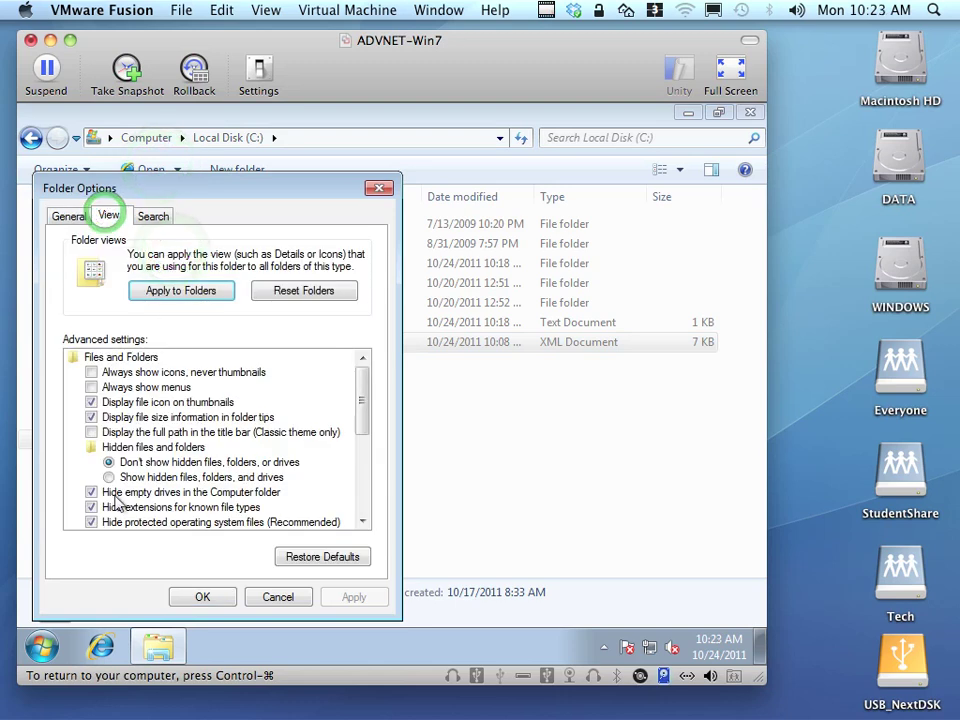
pyautogui.click(91, 507)
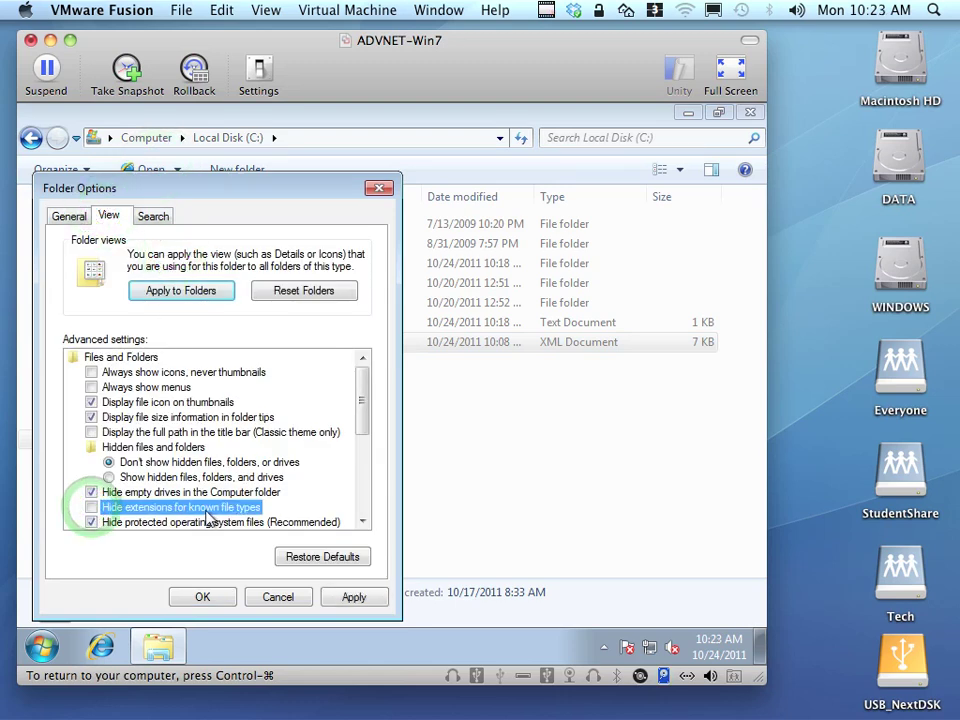
pyautogui.click(199, 592)
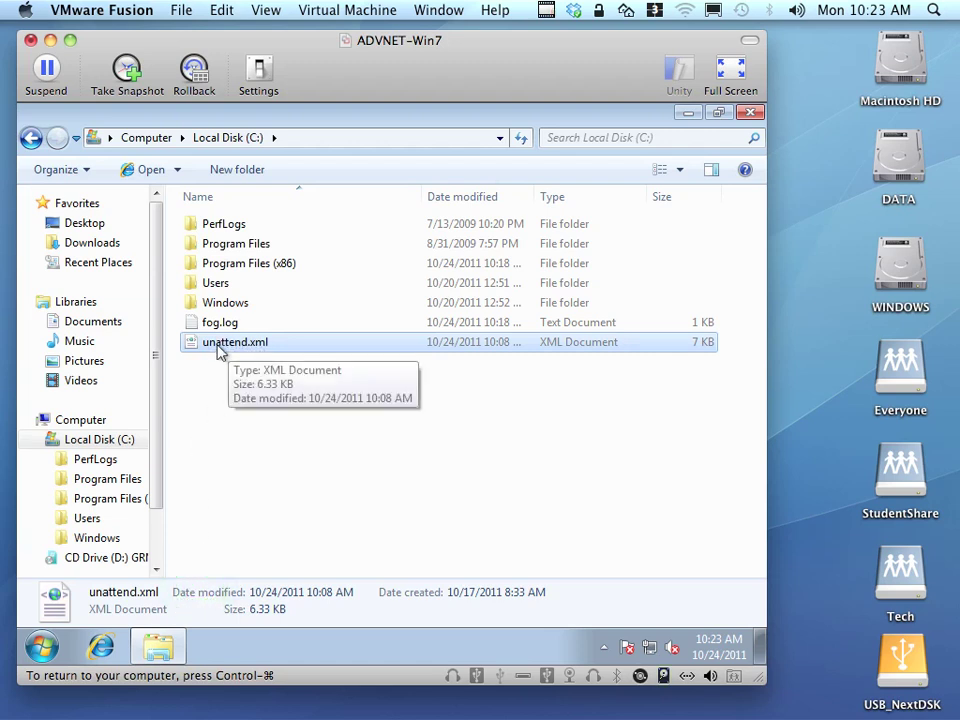
pyautogui.rightClick(216, 349)
pyautogui.click(255, 377)
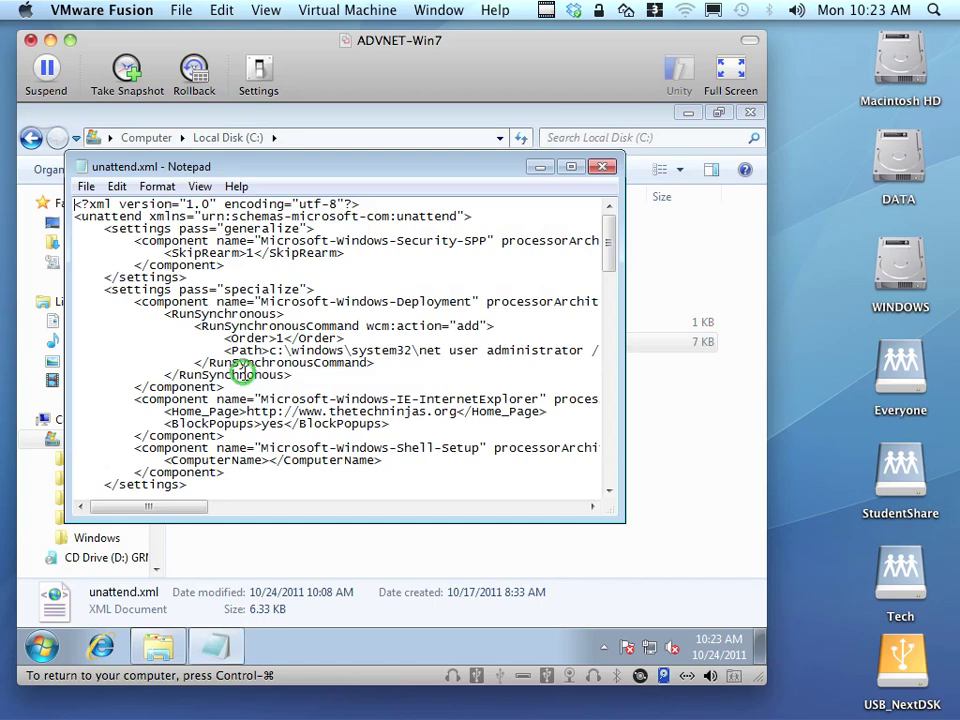
# Maximize Notepad and review the SkipRearm value and ComputerName lines in unattend.xml.
pyautogui.click(571, 166)
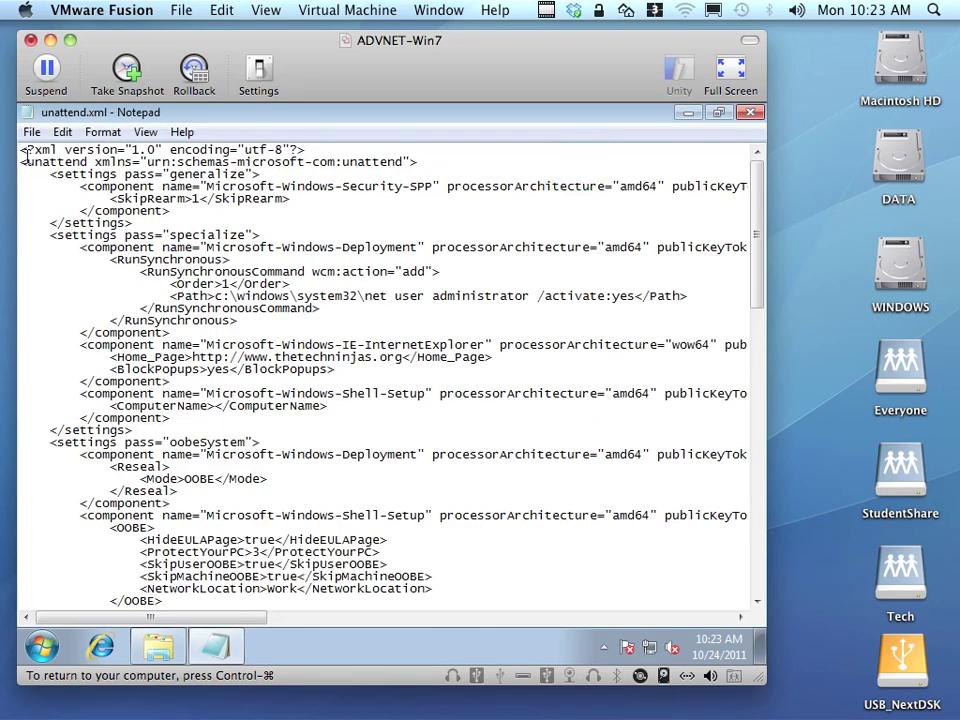
pyautogui.moveTo(18, 150); pyautogui.dragTo(354, 321)
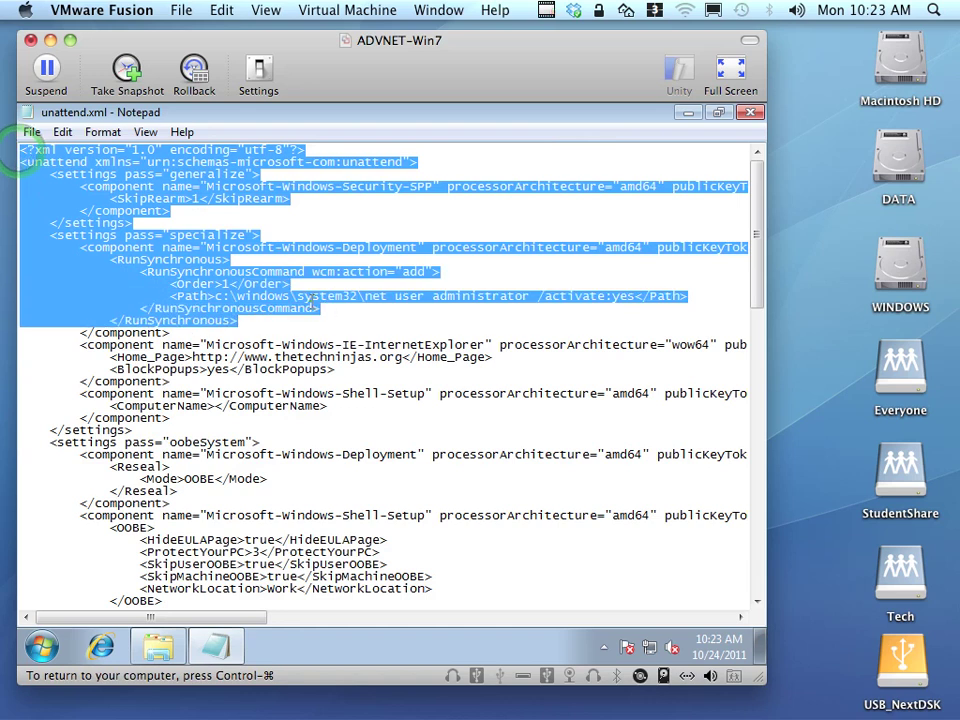
pyautogui.click(308, 298)
pyautogui.moveTo(105, 197); pyautogui.dragTo(405, 197)
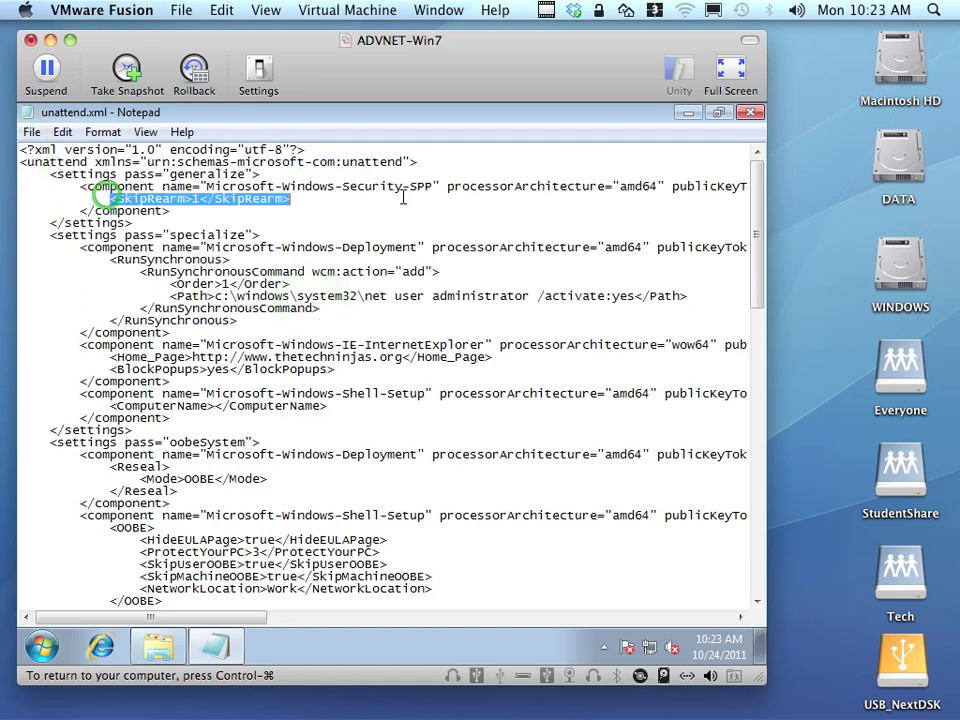
pyautogui.click(190, 199)
pyautogui.doubleClick(194, 199)
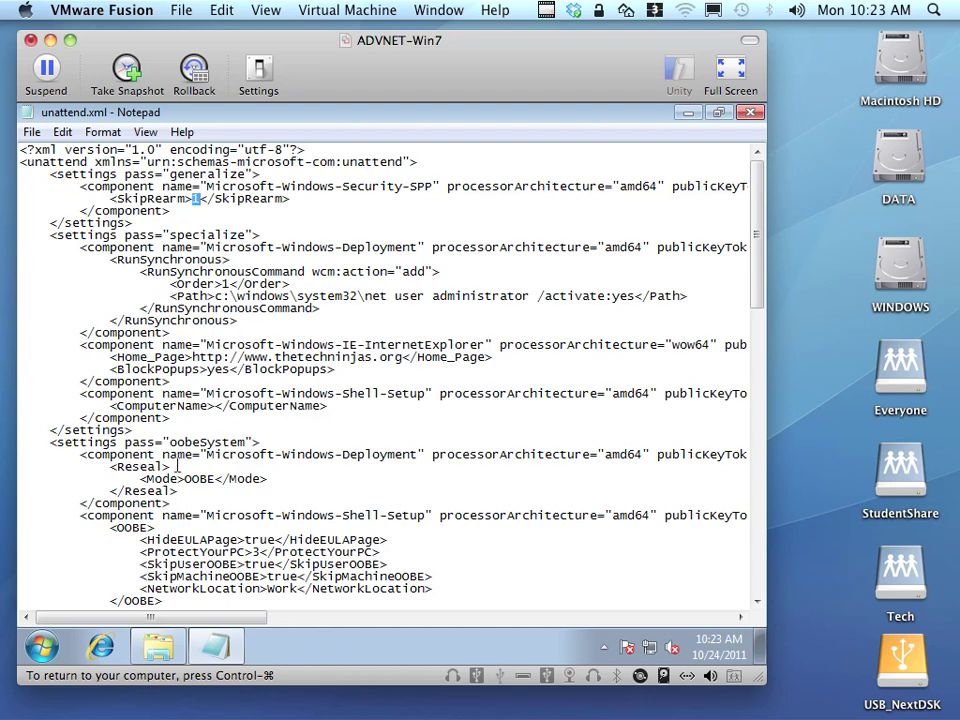
pyautogui.moveTo(73, 393); pyautogui.dragTo(467, 407)
pyautogui.click(326, 410)
pyautogui.doubleClick(326, 410)
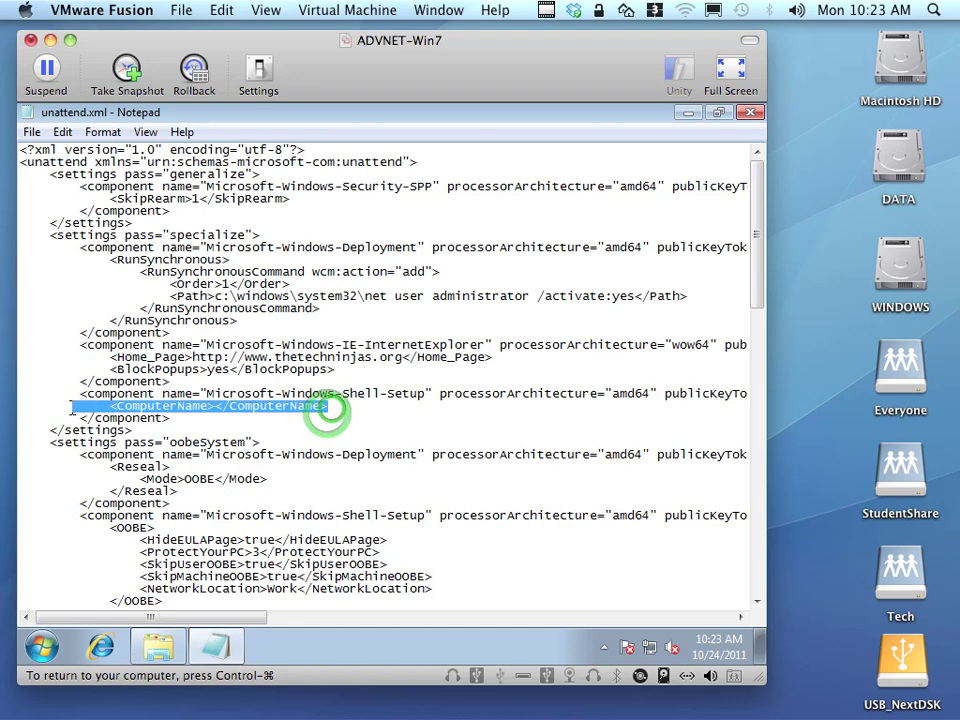
pyautogui.click(210, 405)
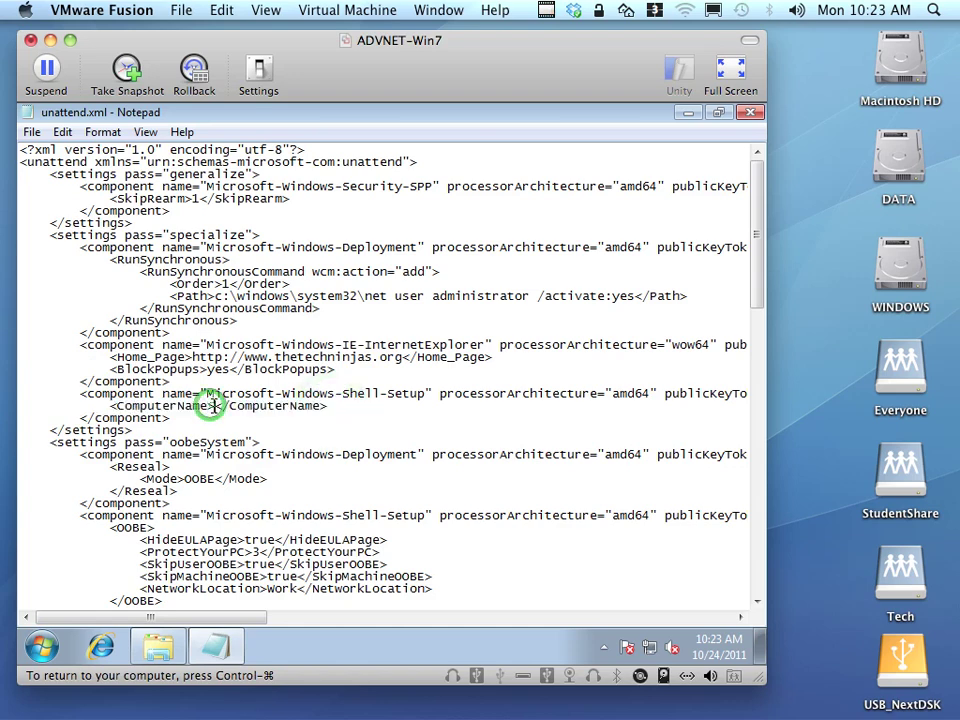
# Review the OOBE, DiskConfiguration and product key sections, then close Notepad.
pyautogui.scroll(-6, 277, 429)
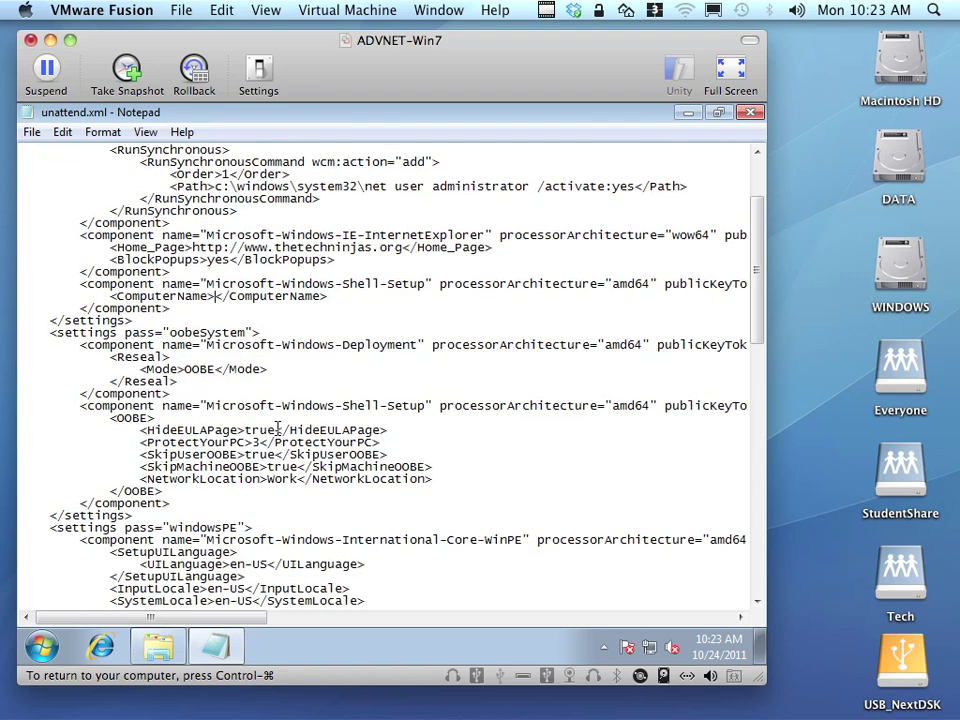
pyautogui.scroll(-3, 277, 429)
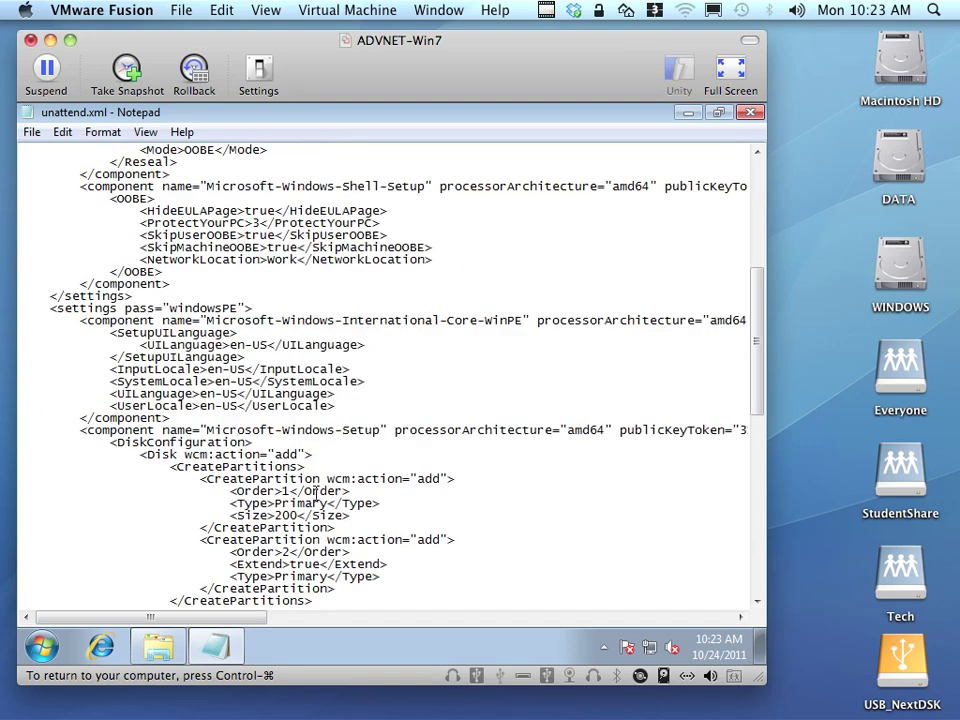
pyautogui.moveTo(101, 202); pyautogui.dragTo(20, 247)
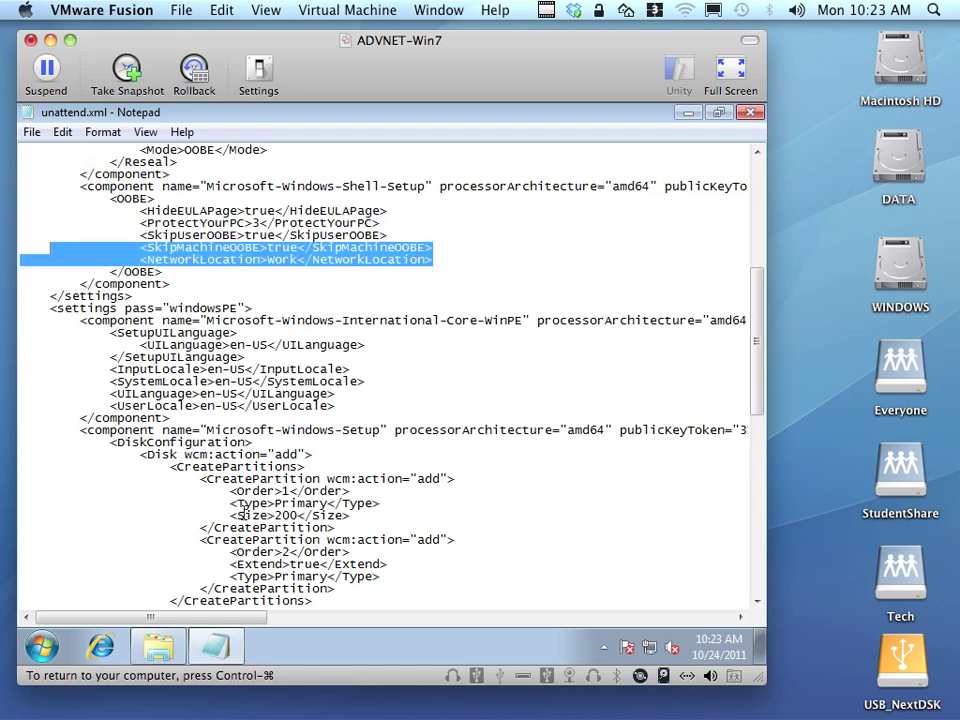
pyautogui.scroll(-1, 183, 385)
pyautogui.scroll(-3, 237, 512)
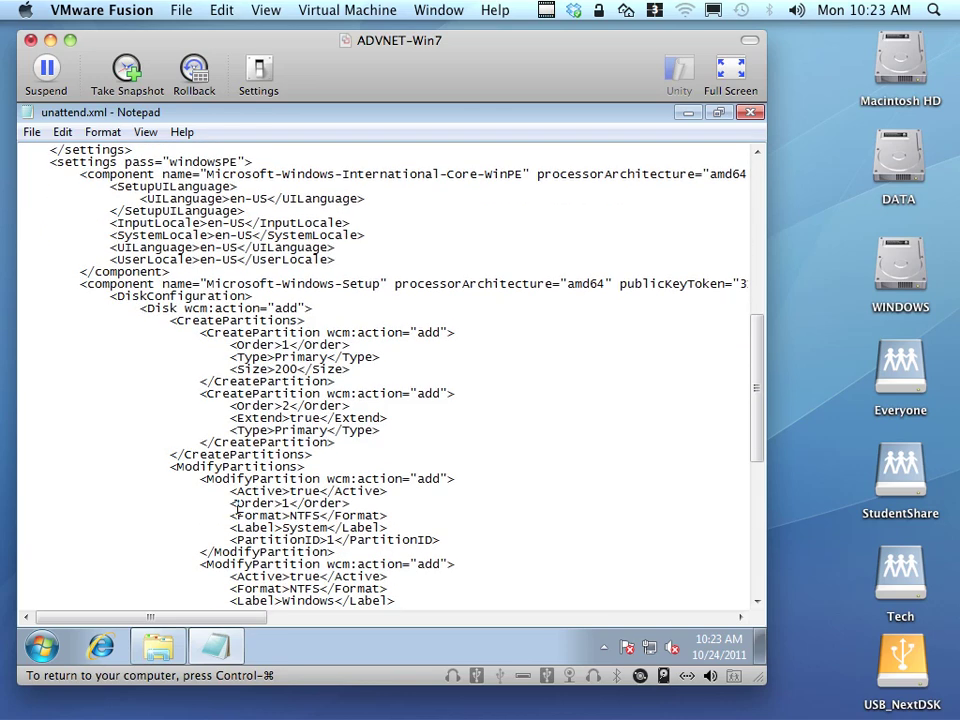
pyautogui.moveTo(110, 296); pyautogui.dragTo(469, 600)
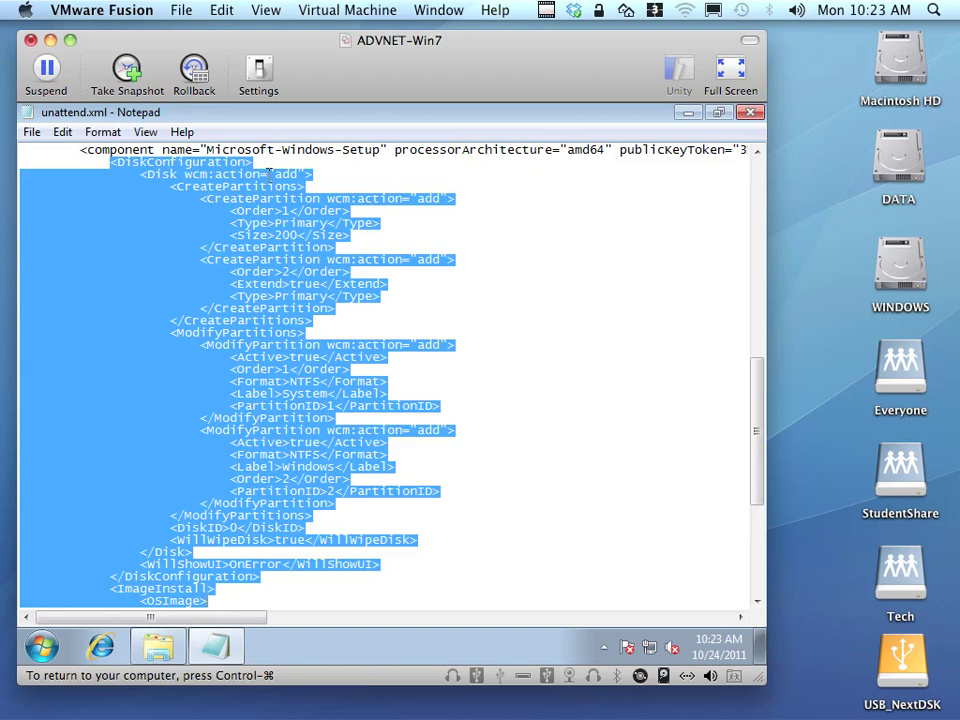
pyautogui.click(255, 466)
pyautogui.click(279, 553)
pyautogui.scroll(-4, 437, 553)
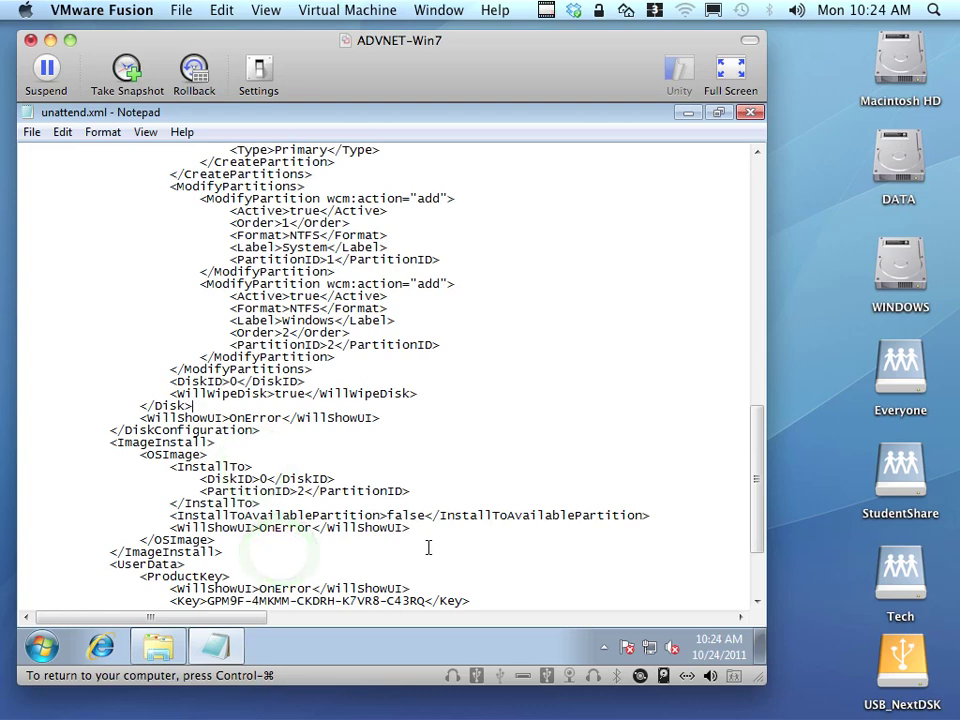
pyautogui.scroll(-3, 428, 547)
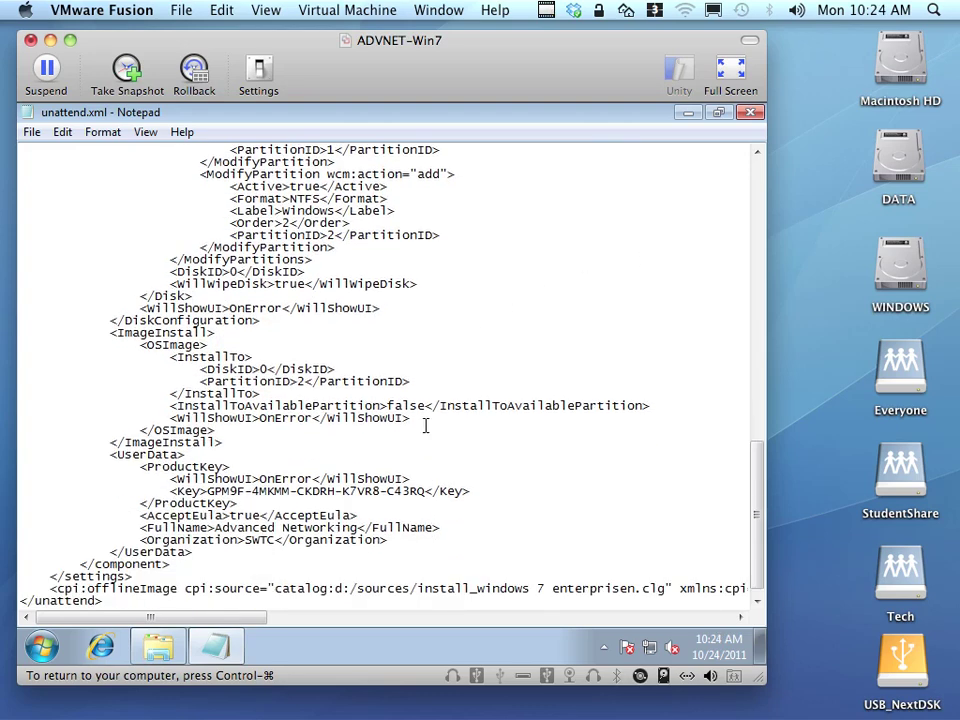
pyautogui.moveTo(424, 491); pyautogui.dragTo(207, 491)
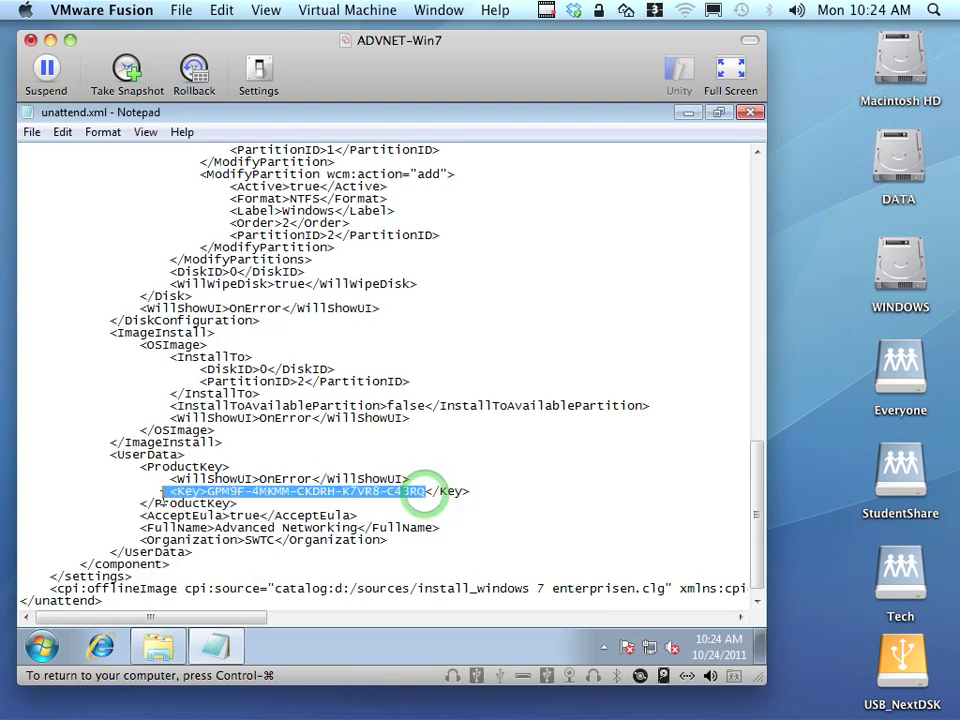
pyautogui.scroll(15, 424, 489)
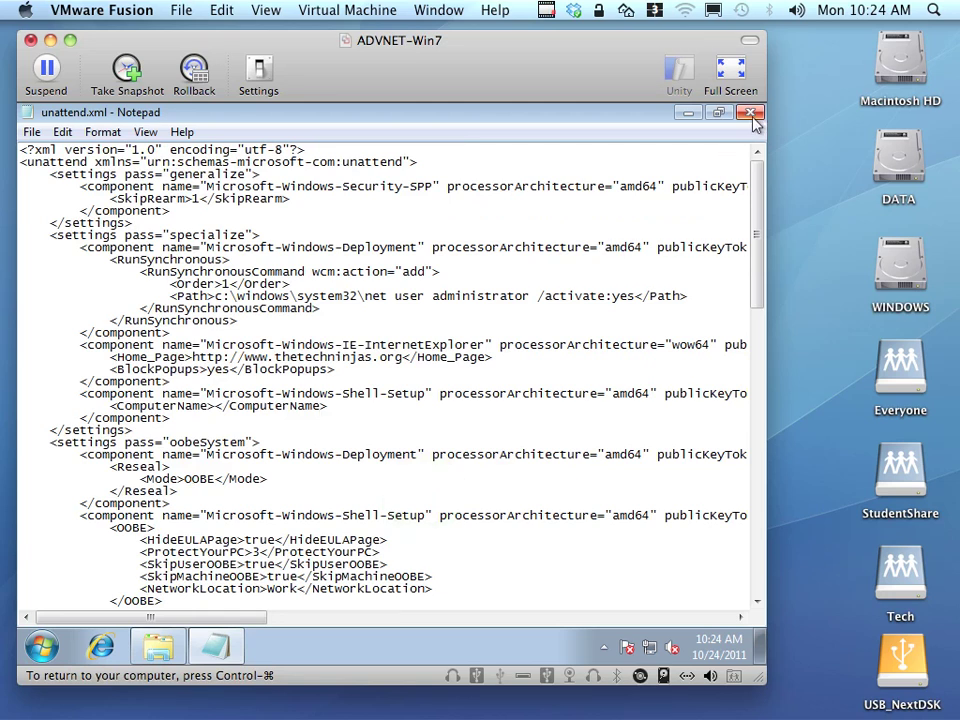
pyautogui.click(752, 115)
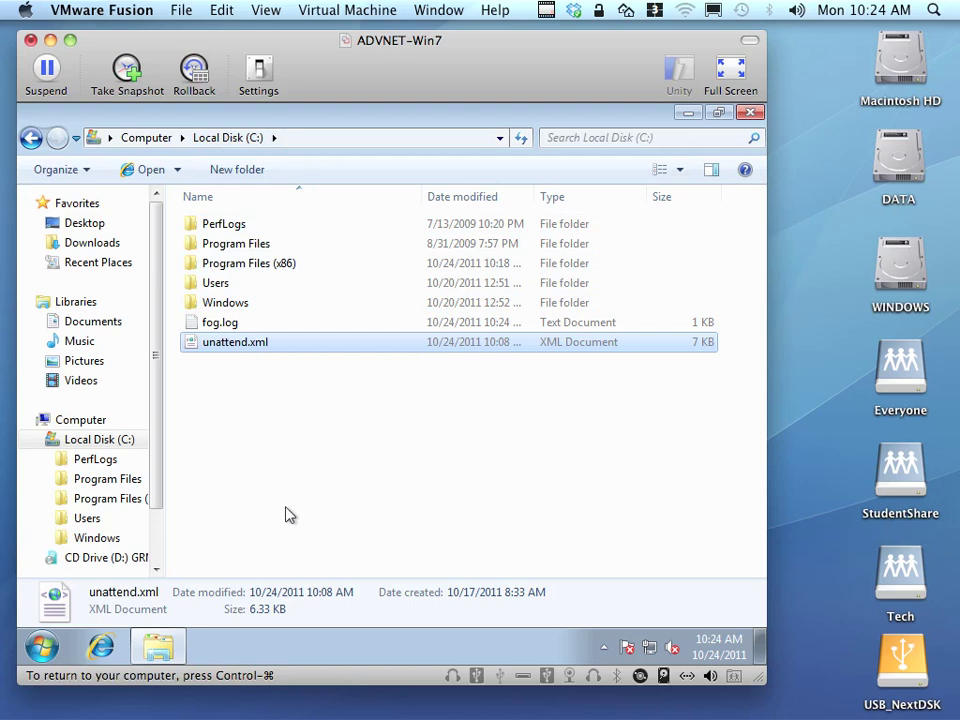
# Close the C: drive window and start a Command Prompt via cmd.
pyautogui.click(757, 116)
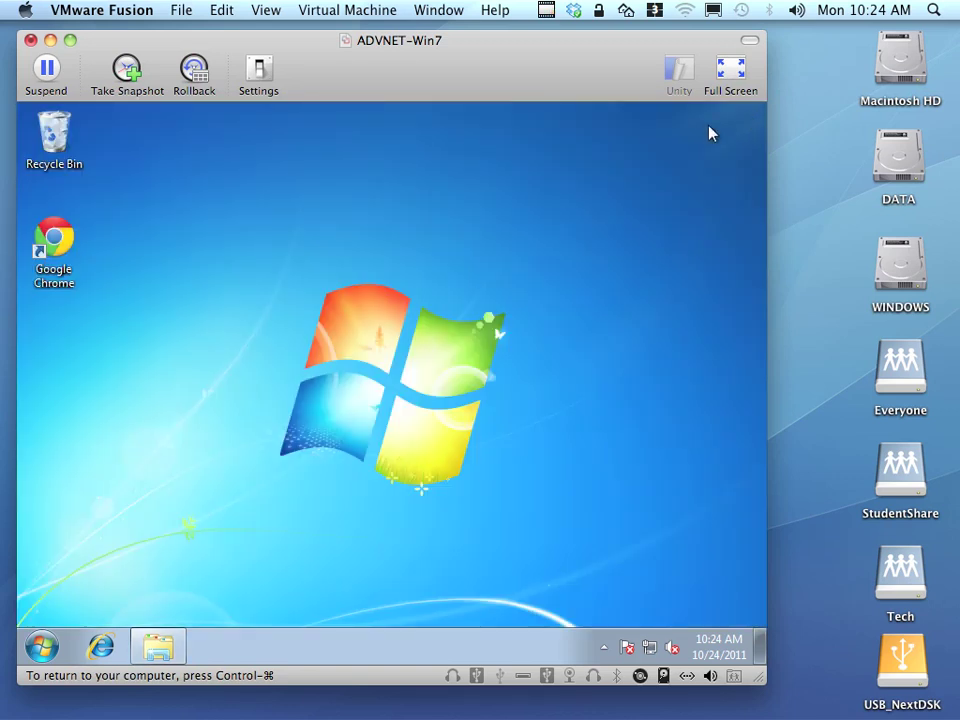
pyautogui.click(43, 648)
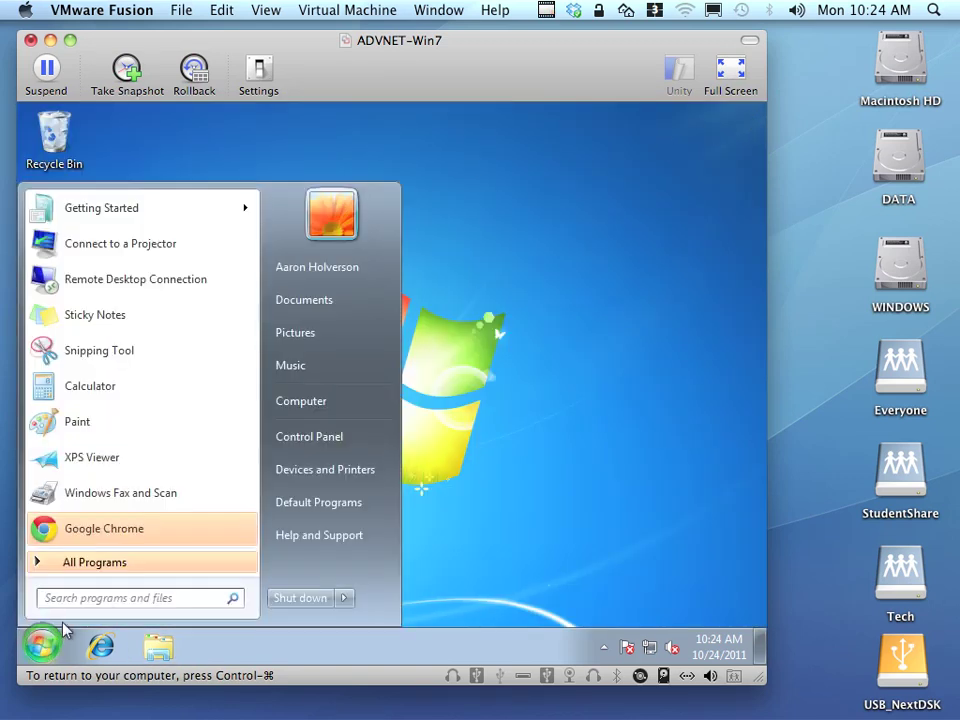
pyautogui.click(132, 597)
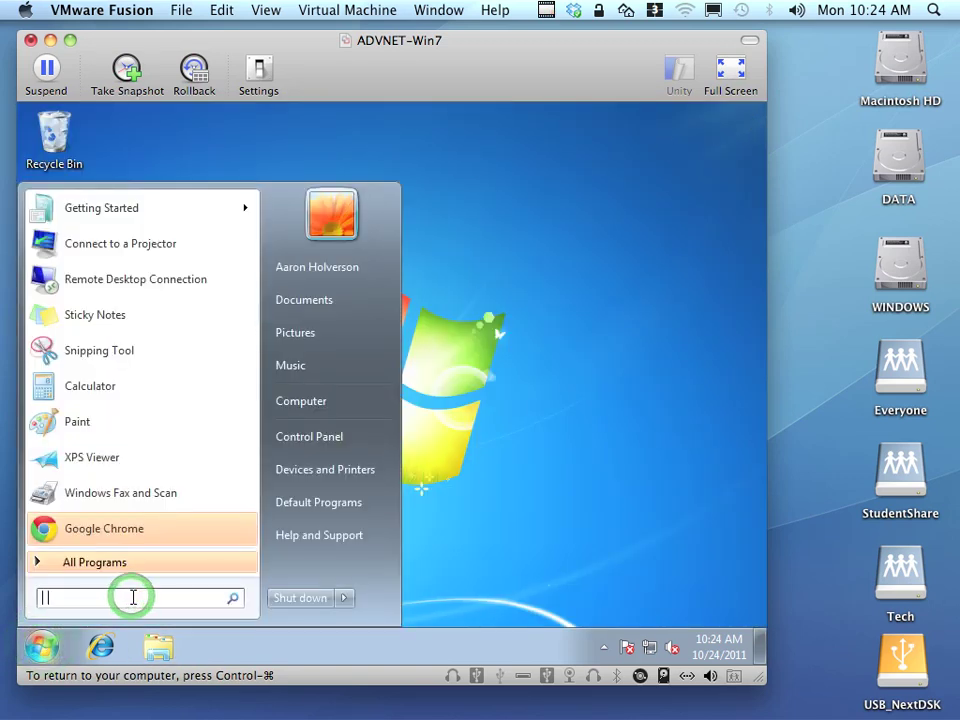
pyautogui.write('cmd')
pyautogui.press('Return')
# Change directory to c:\Windows\system32\sysprep.
pyautogui.write('cd c:\\win')
pyautogui.press('Tab')
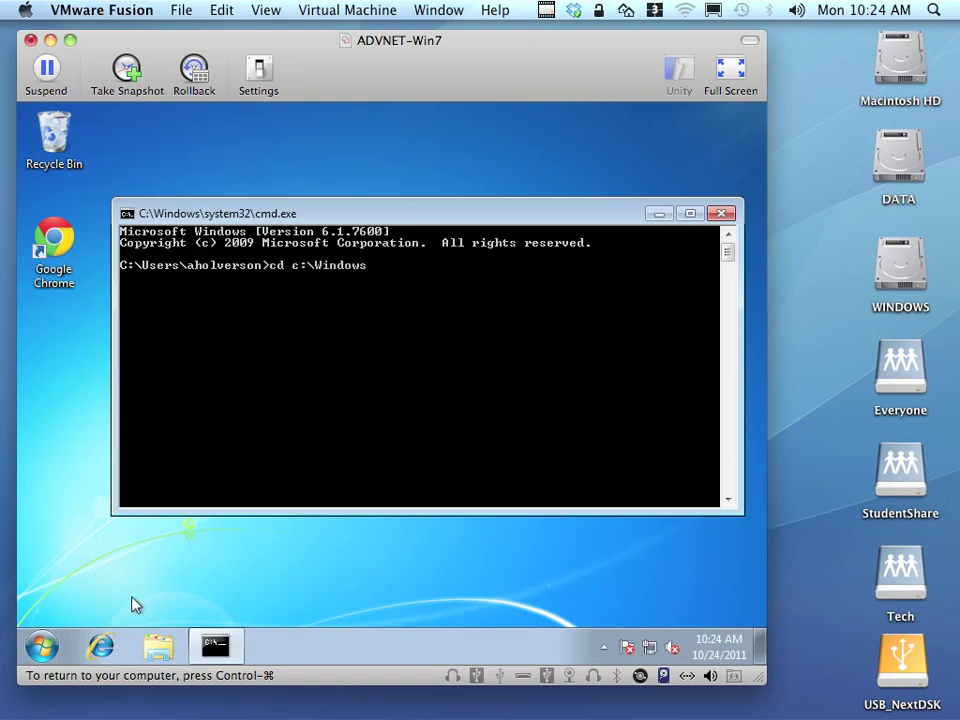
pyautogui.write('\\system32\\s')
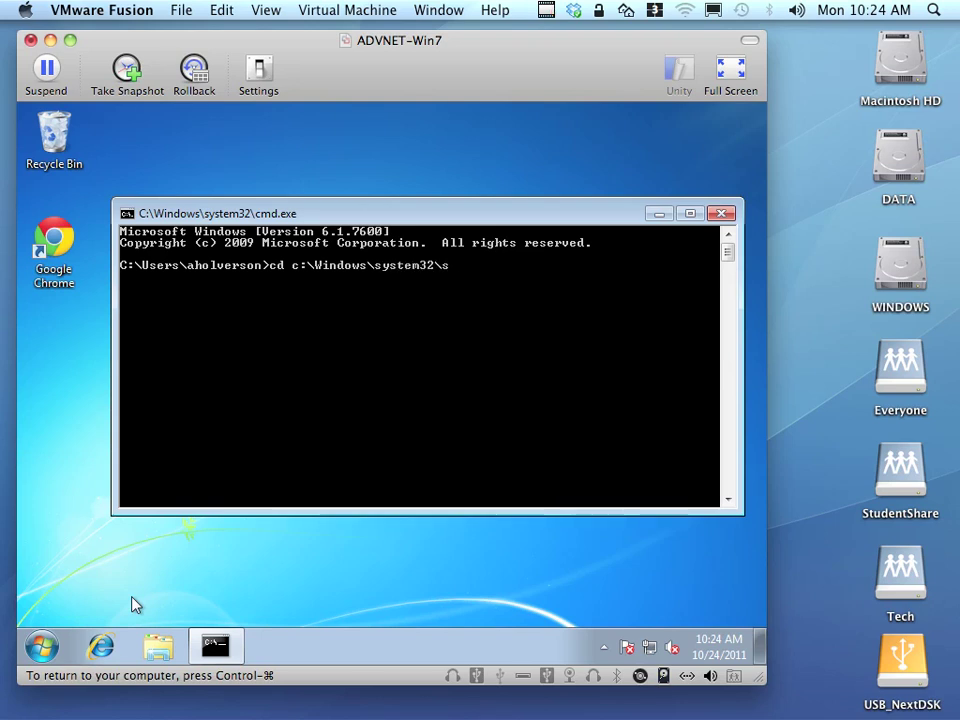
pyautogui.write('ysprep')
pyautogui.press('Return')
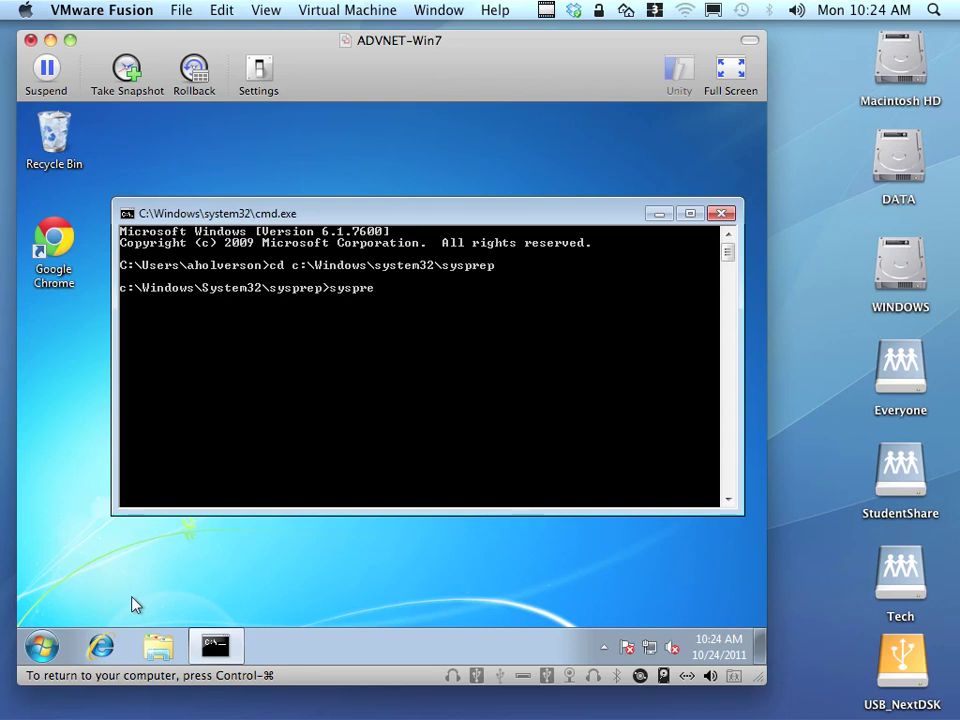
# Run sysprep /? to show its usage help and rearrange the windows.
pyautogui.write('sysprep /?')
pyautogui.press('Return')
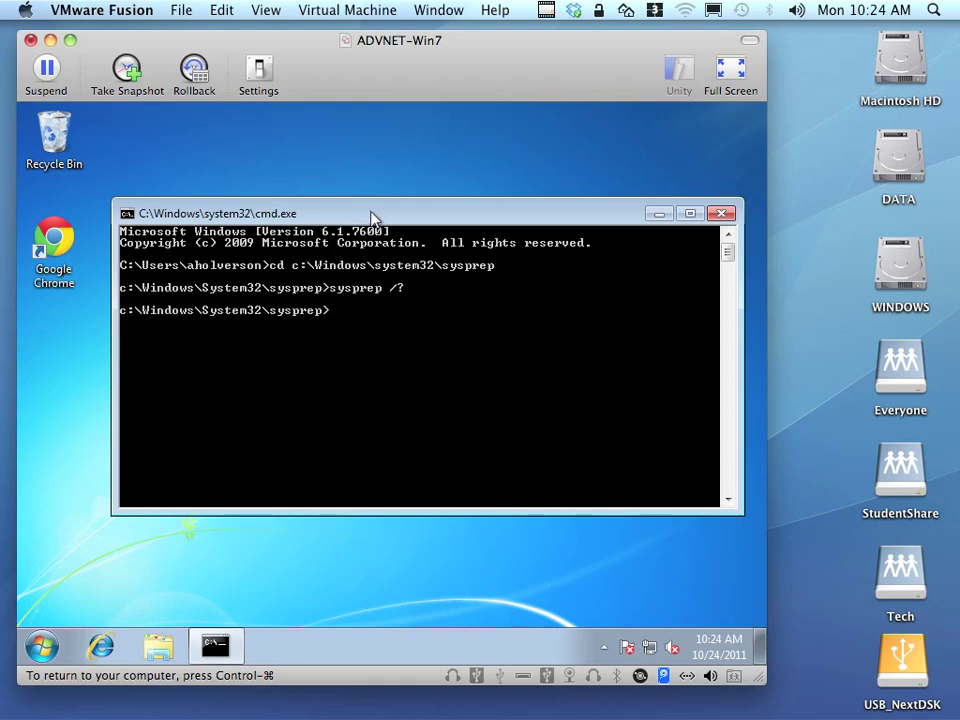
pyautogui.moveTo(368, 214); pyautogui.dragTo(345, 140)
pyautogui.moveTo(400, 300); pyautogui.dragTo(416, 414)
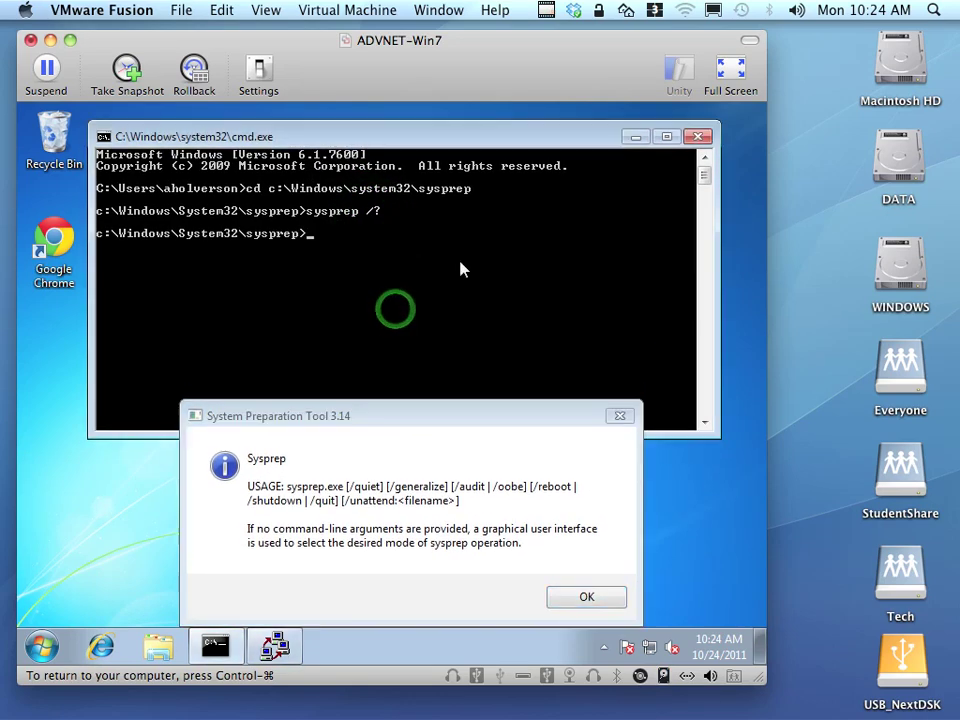
# Run sysprep /quiet /generalize /oobe /shutdown /unattend:c:\unattend.xml after dismissing the usage help.
pyautogui.write('sysprep /qui')
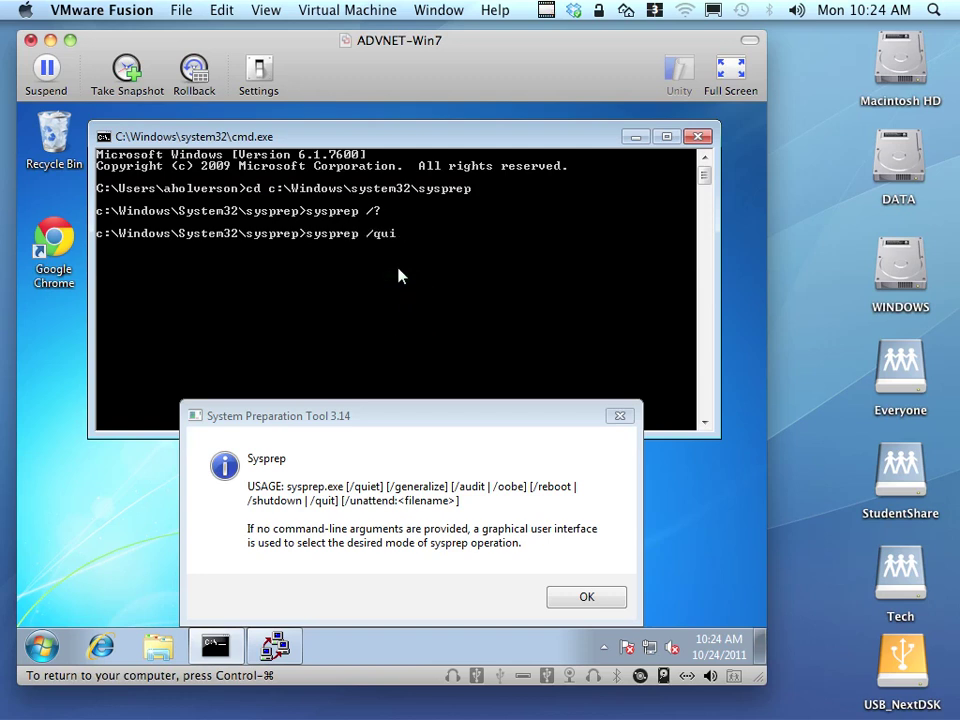
pyautogui.write('et /generalize /oo')
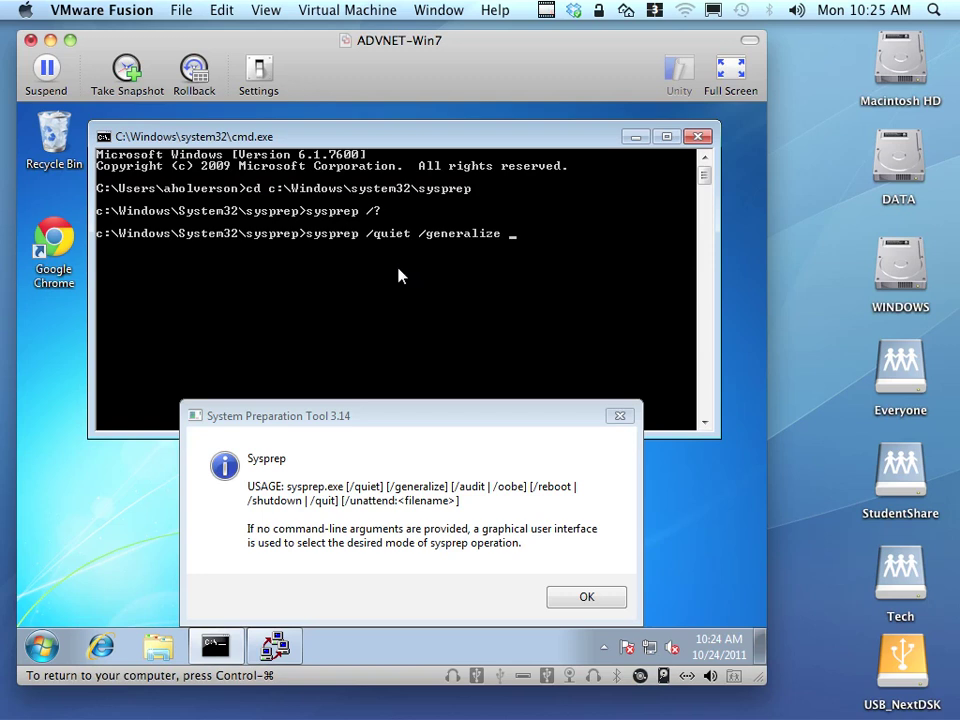
pyautogui.write('be /shutdown /unattend:c:\\unattend.xml')
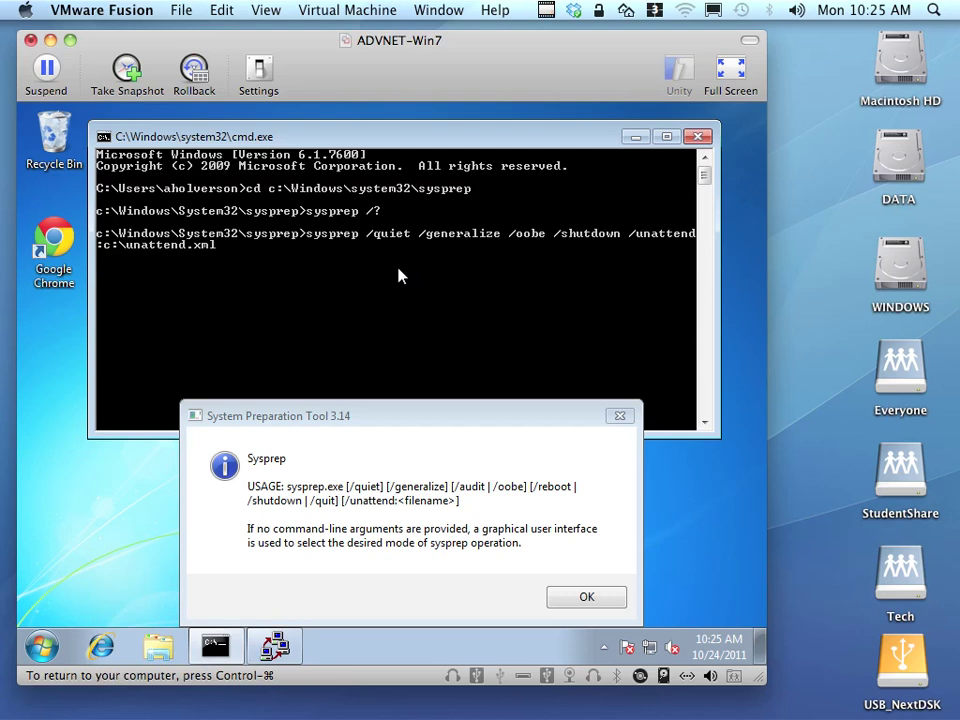
pyautogui.click(600, 600)
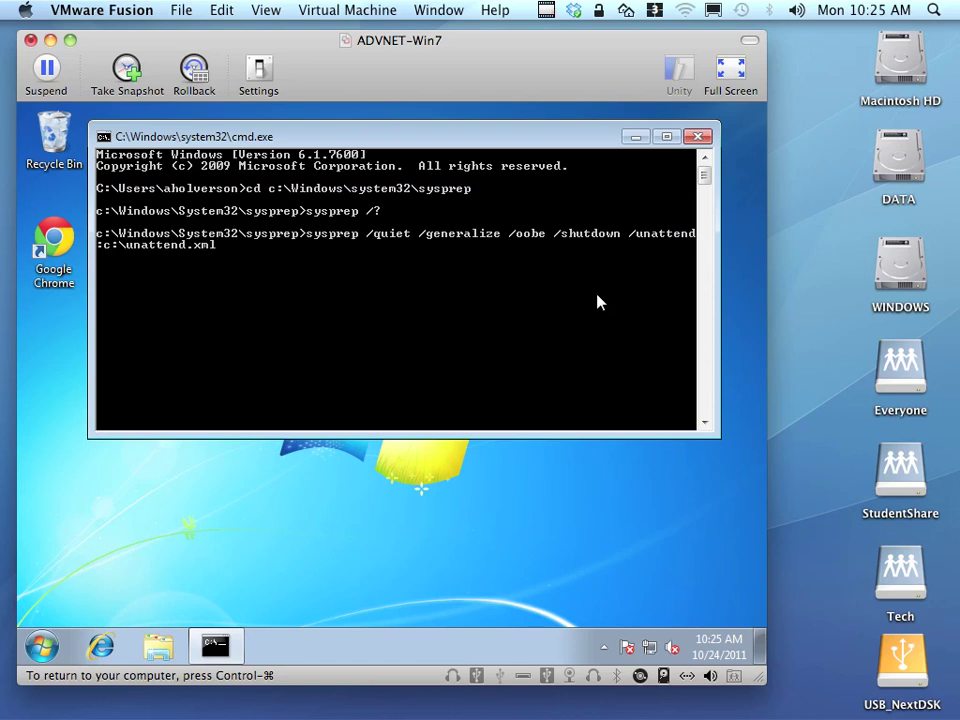
pyautogui.press('Return')
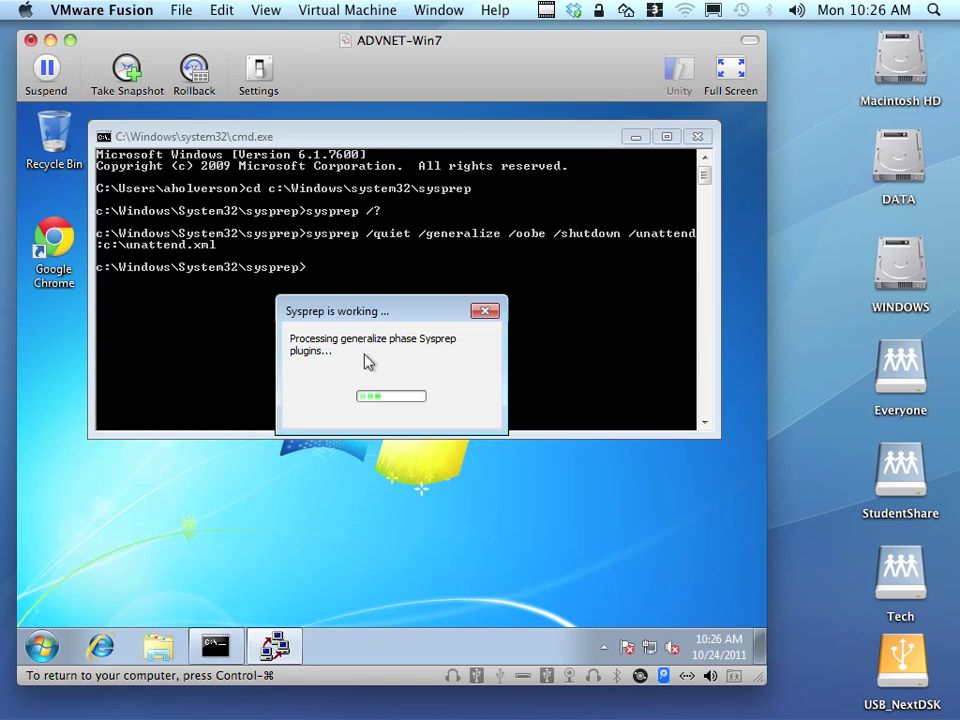
# Switch to the FOG server VM, where Image Management lists GoldenWin7Image and Win7En.
pyautogui.hotkey('ctrl', 'Right')
pyautogui.click(161, 521)
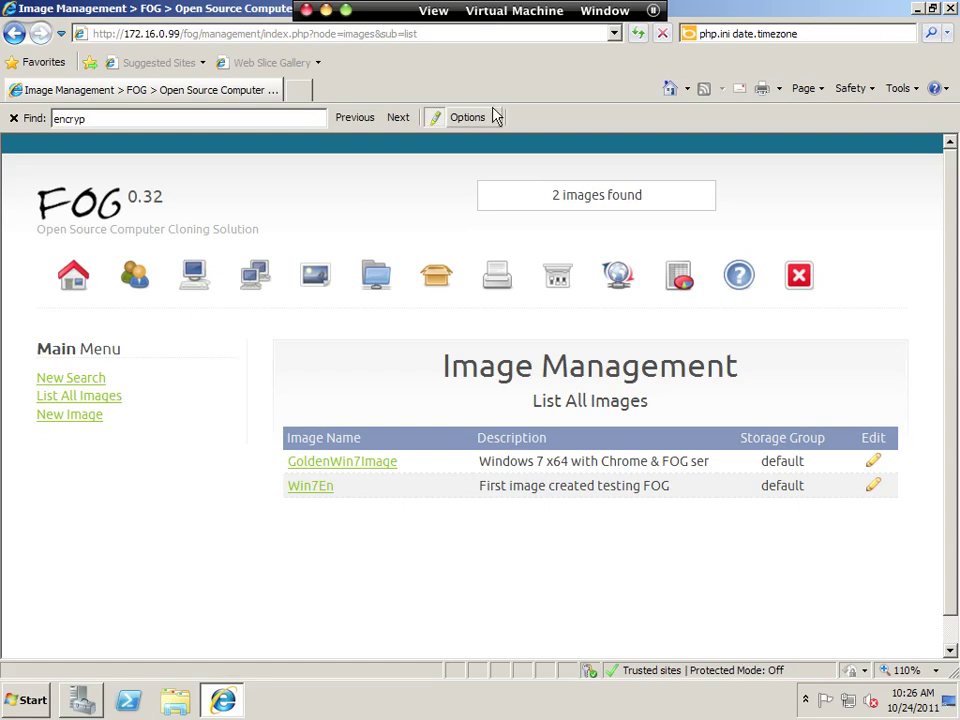
# In a new browser tab, search 'winscp download' and open the WinSCP download page.
pyautogui.click(298, 90)
pyautogui.click(785, 34)
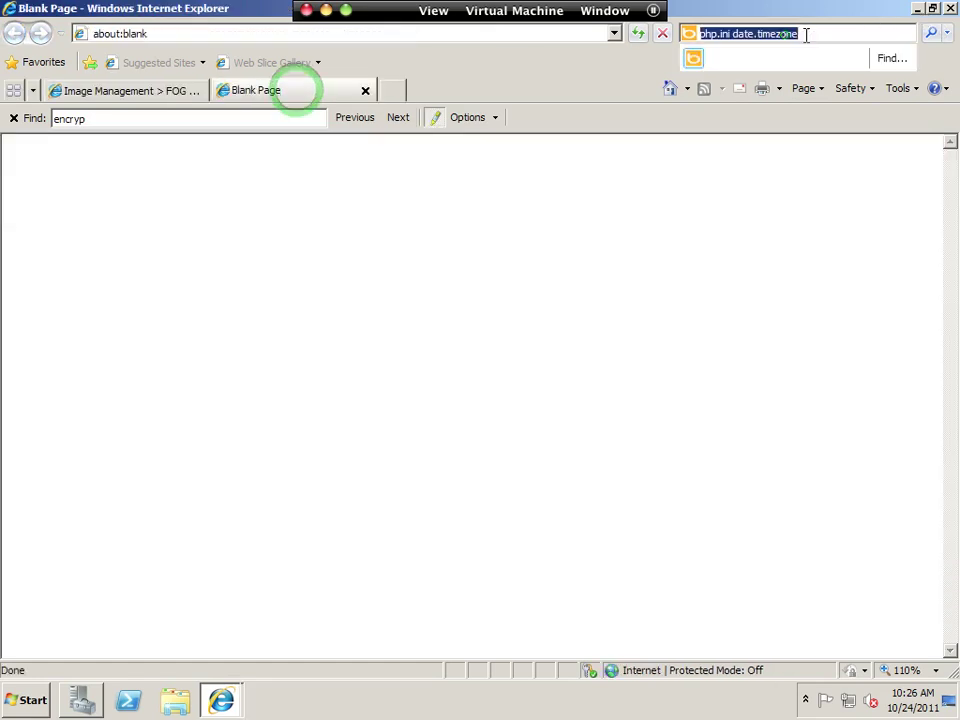
pyautogui.write('winscp download')
pyautogui.press('Return')
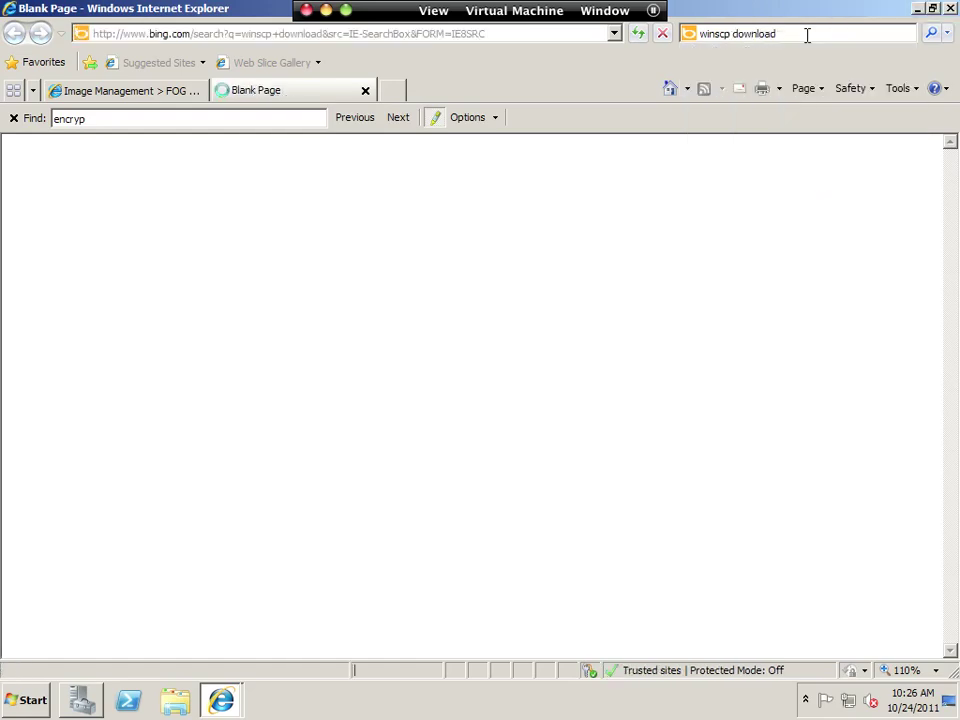
pyautogui.click(310, 563)
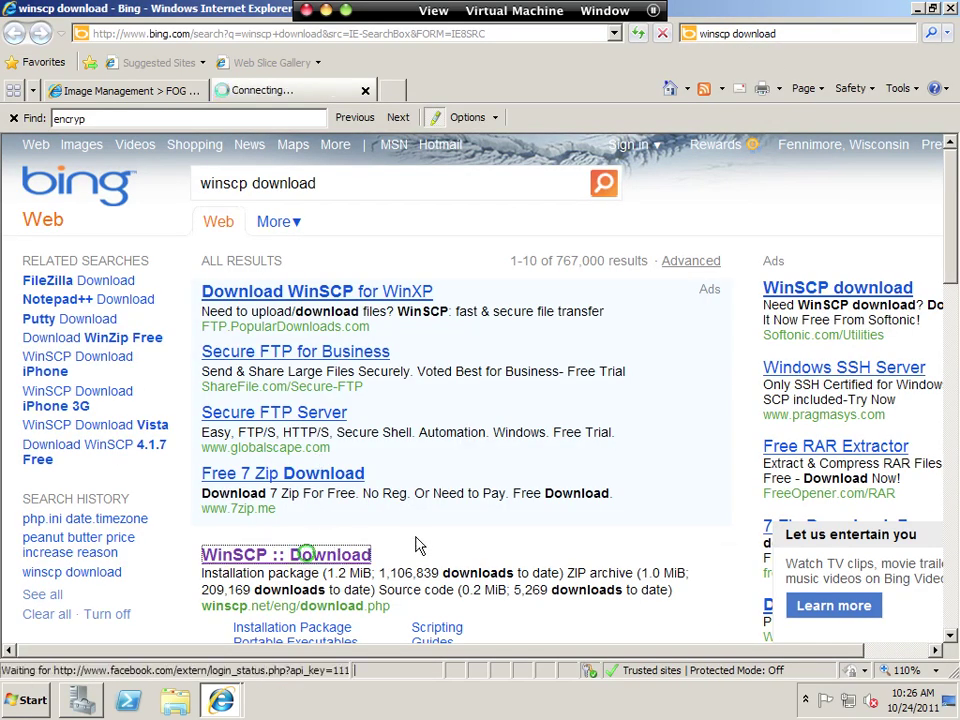
# Download the WinSCP 4.3.5 portable executables, allow the blocked download, and open winscp435.zip.
pyautogui.scroll(-3, 306, 553)
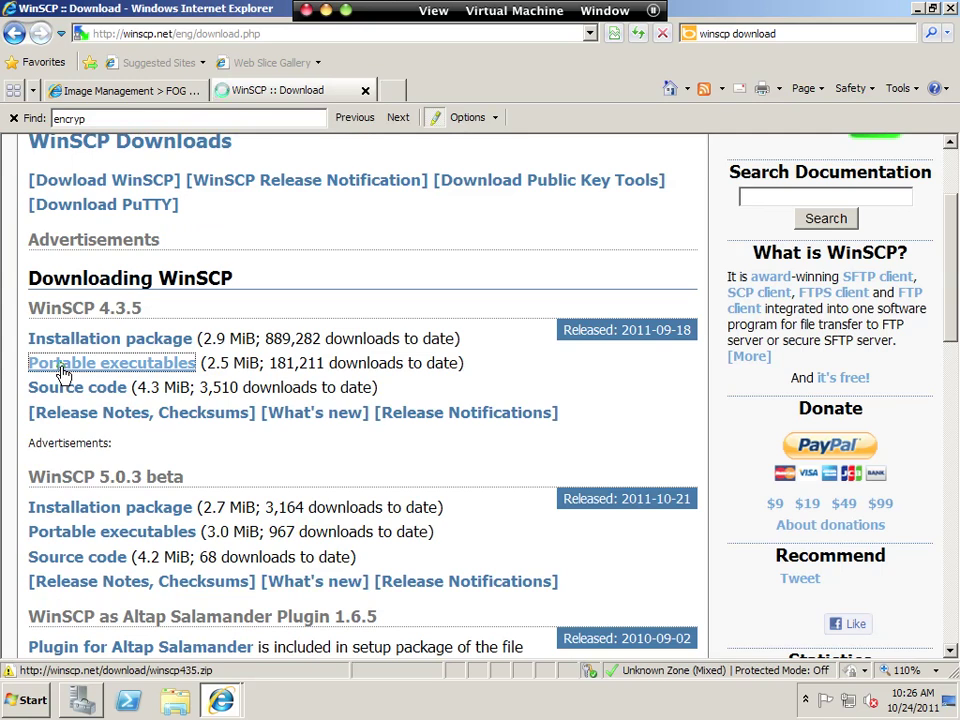
pyautogui.click(64, 366)
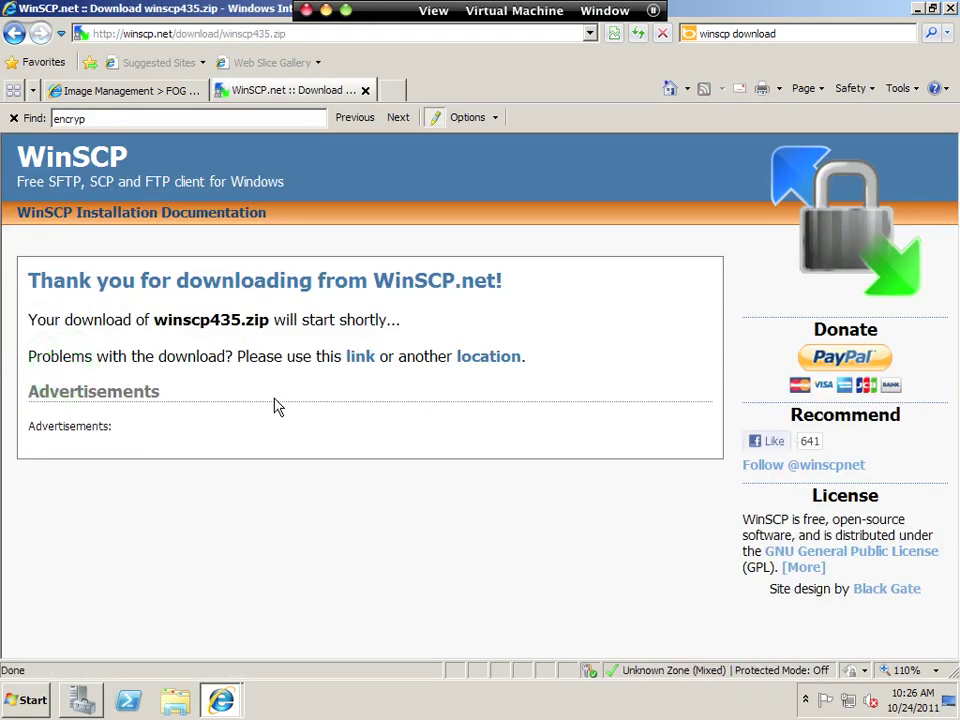
pyautogui.click(367, 142)
pyautogui.click(390, 149)
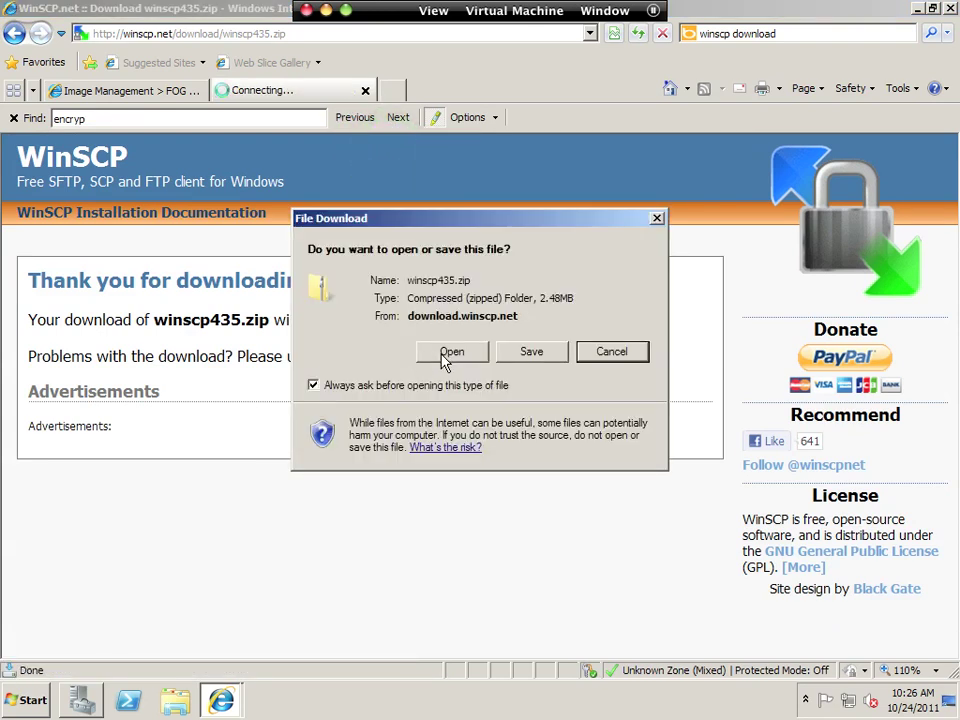
pyautogui.click(446, 355)
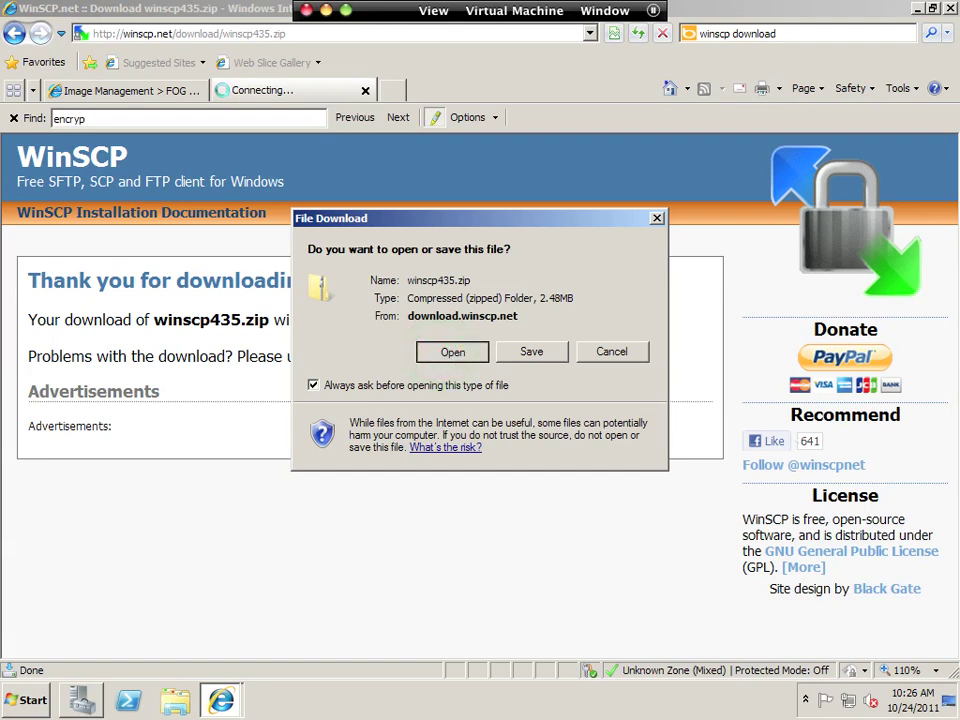
pyautogui.click(446, 352)
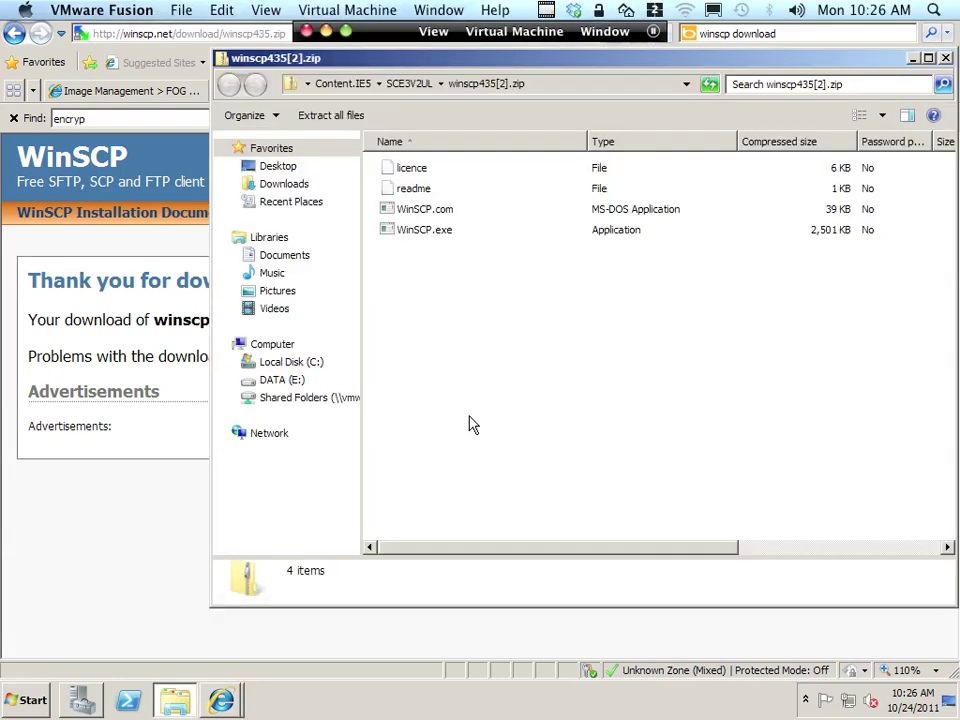
# Run WinSCP.exe from the archive and log in to the FOG server, accepting its host key.
pyautogui.doubleClick(418, 232)
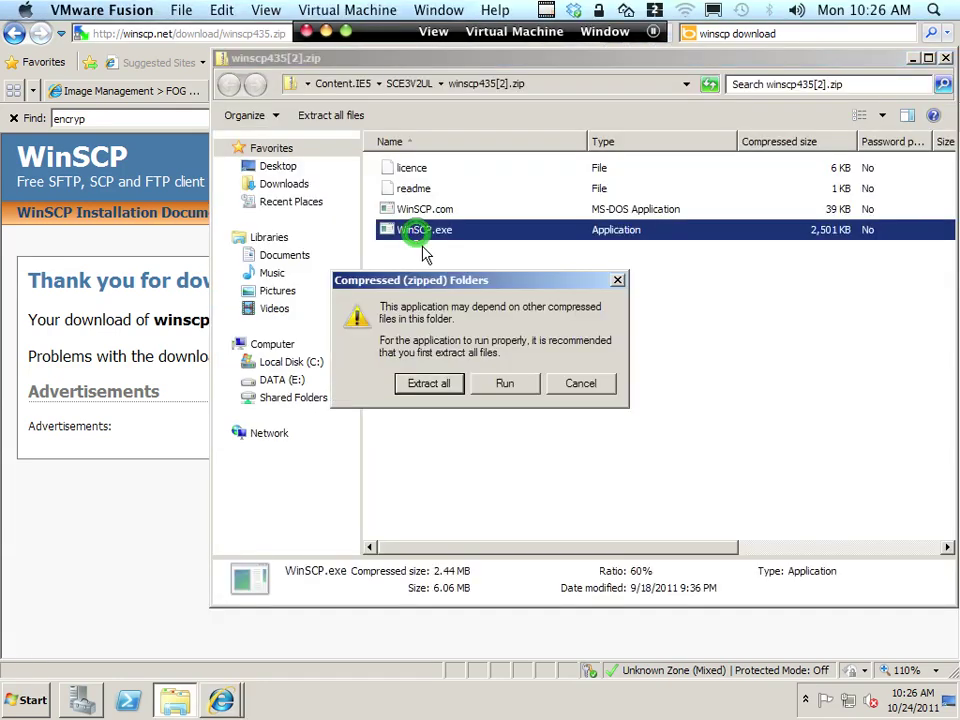
pyautogui.click(505, 385)
pyautogui.click(500, 375)
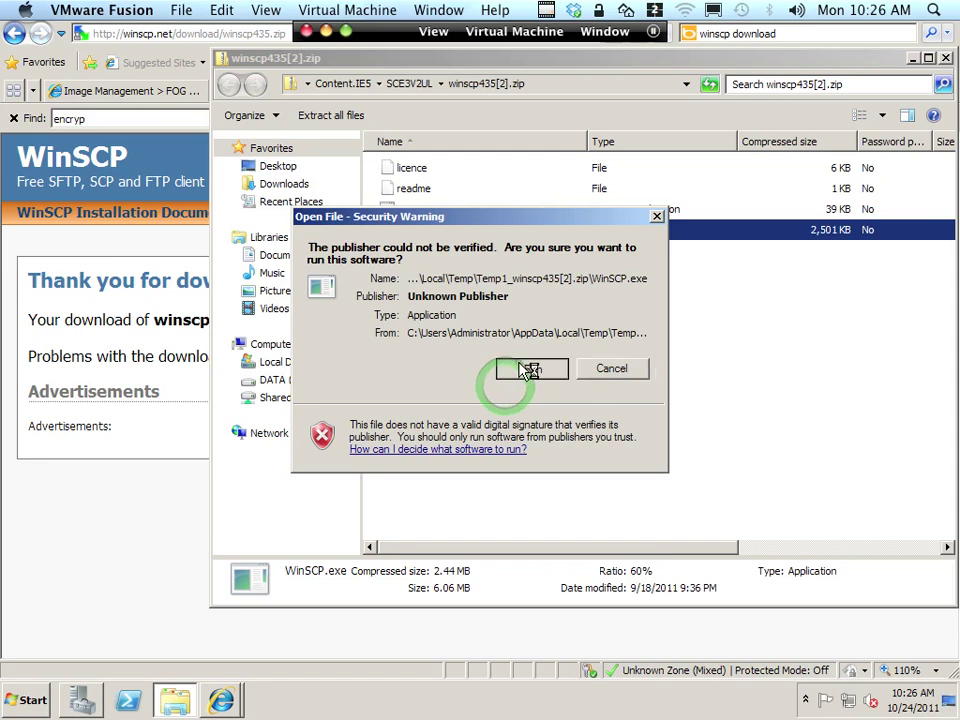
pyautogui.write('172.16.0.99')
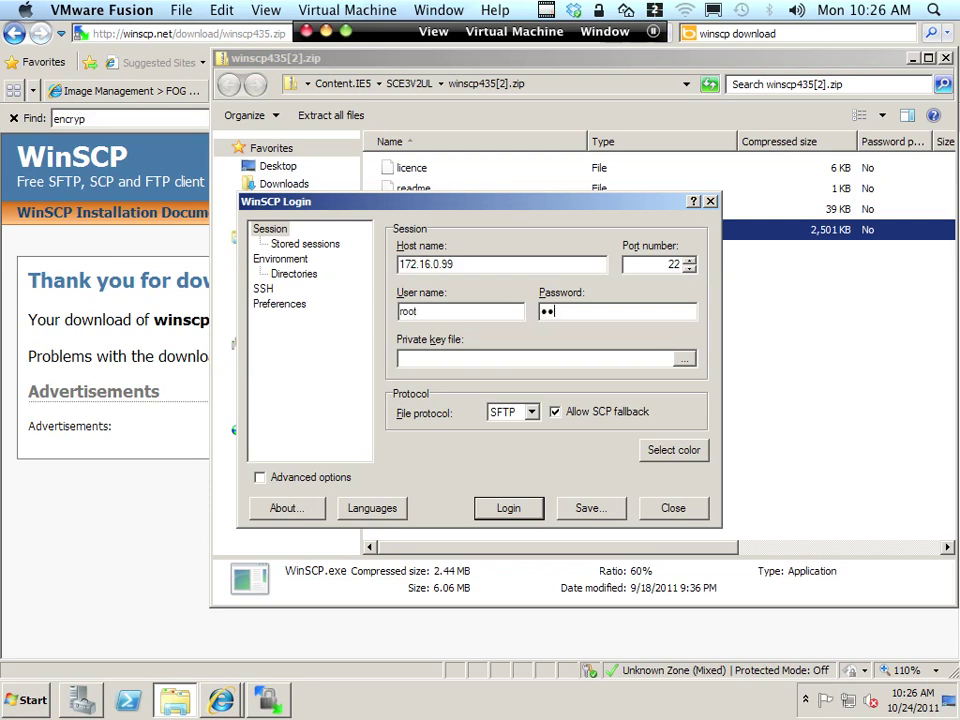
pyautogui.press('Return')
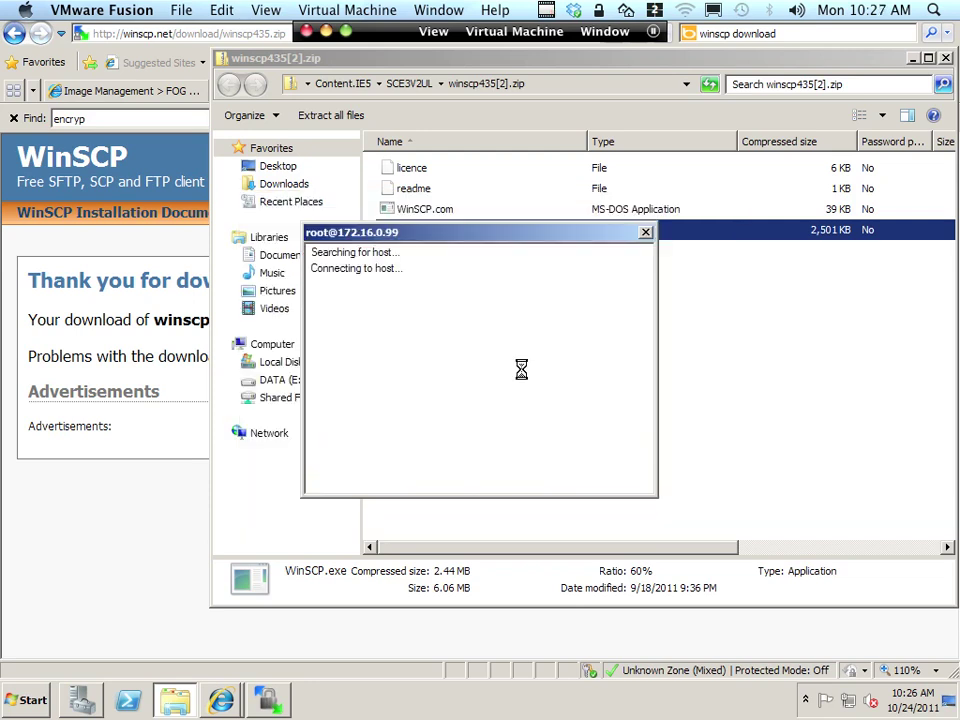
pyautogui.click(320, 432)
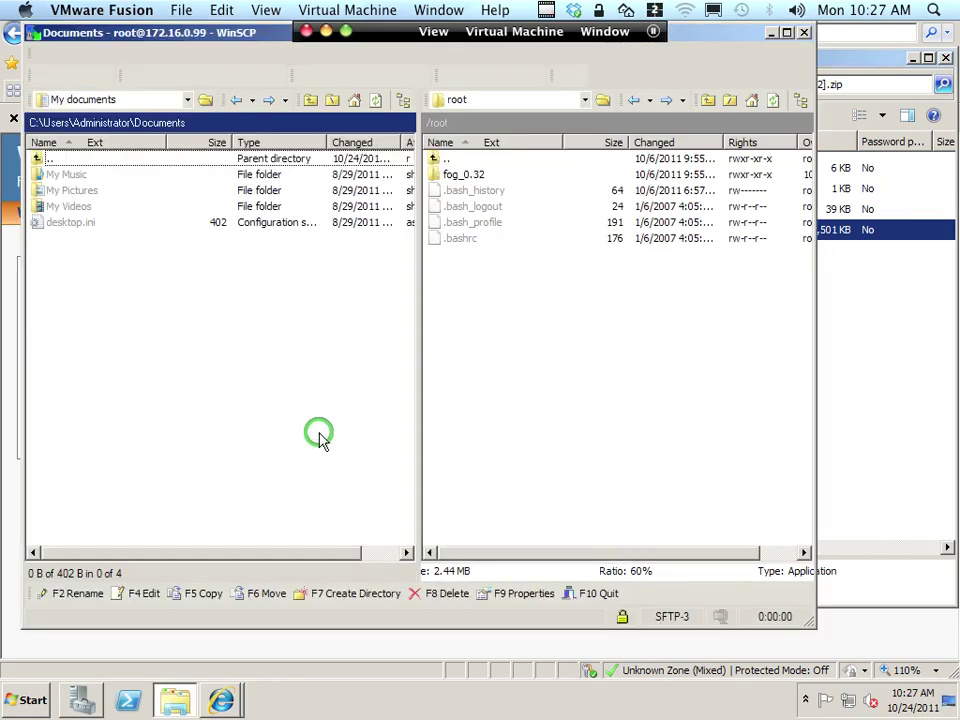
# Copy the FOGCrypt folder from /root/fog_0.32 into the local Documents folder.
pyautogui.doubleClick(466, 174)
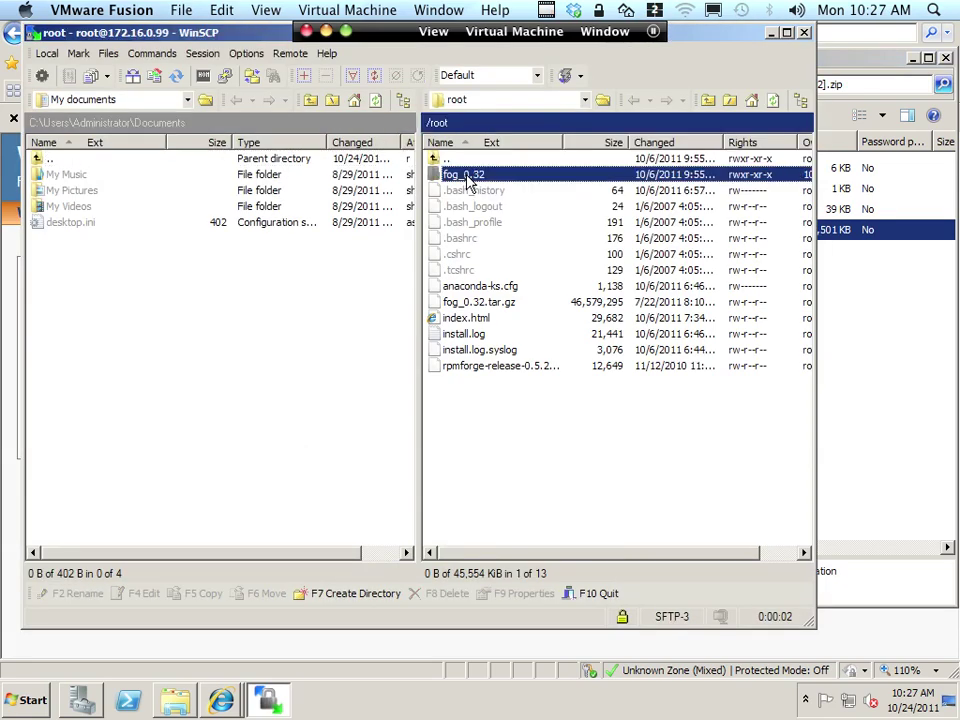
pyautogui.click(476, 190)
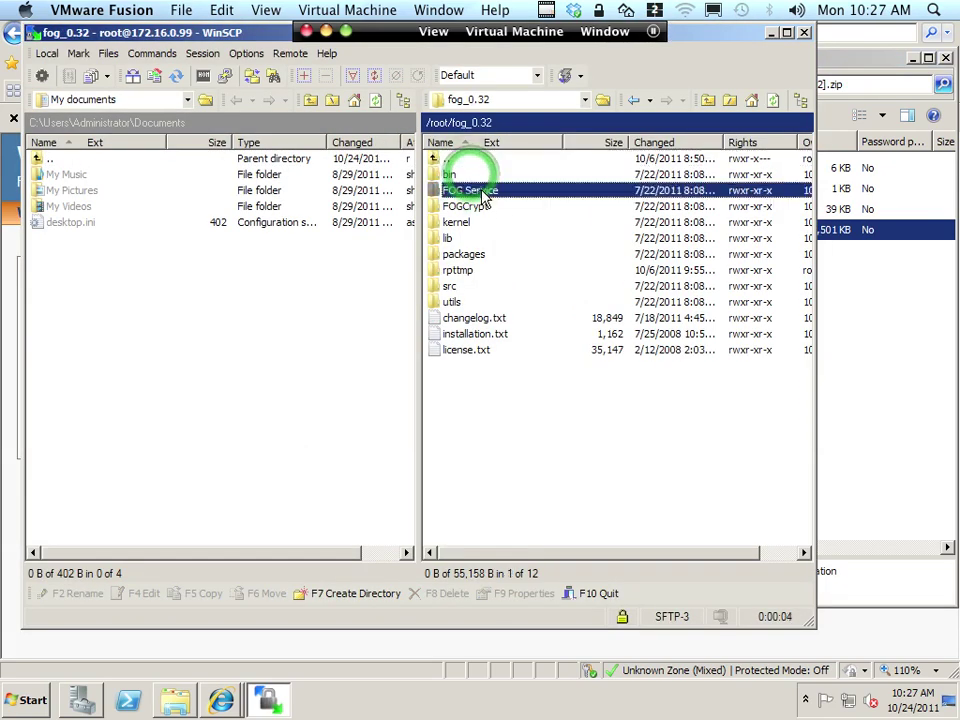
pyautogui.click(500, 207)
pyautogui.moveTo(505, 215); pyautogui.dragTo(115, 294)
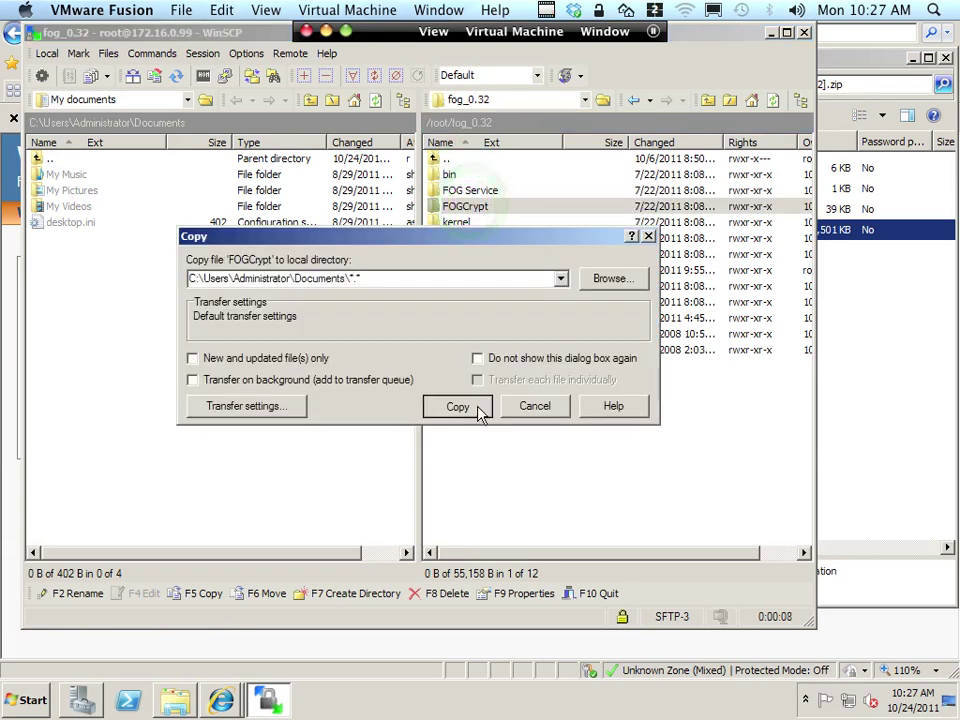
pyautogui.click(476, 406)
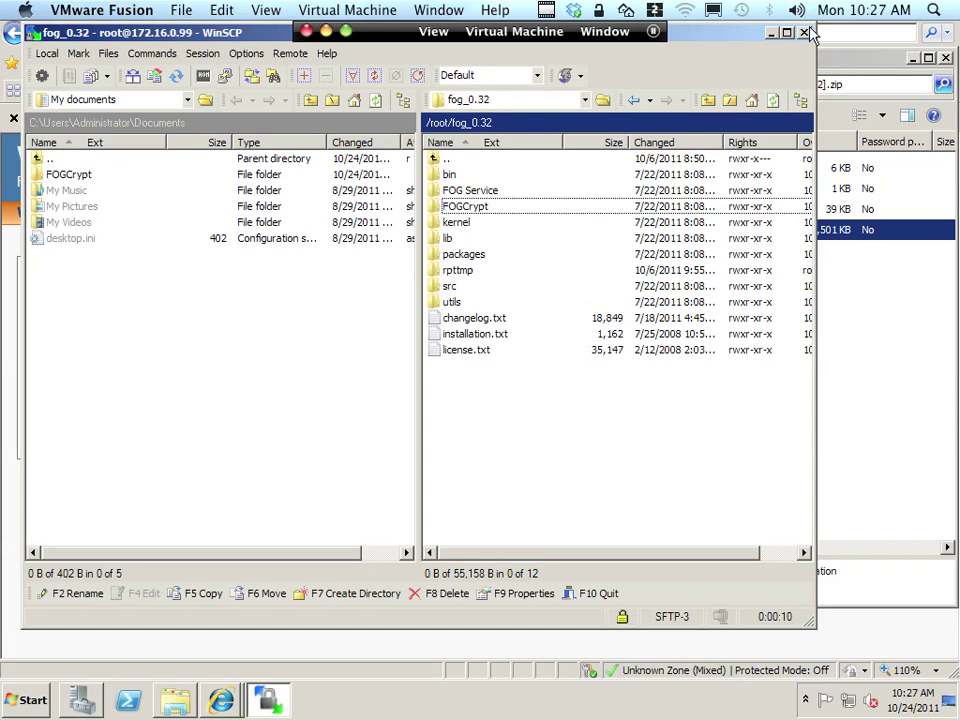
pyautogui.click(82, 174)
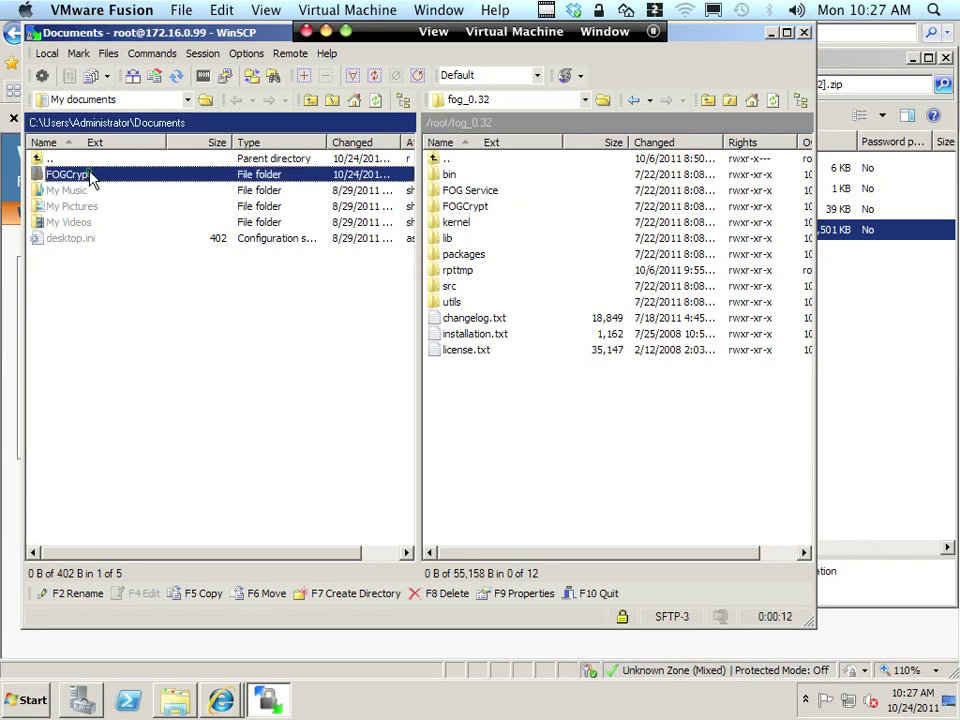
# Close WinSCP, ending its session, and view the Documents library.
pyautogui.click(806, 33)
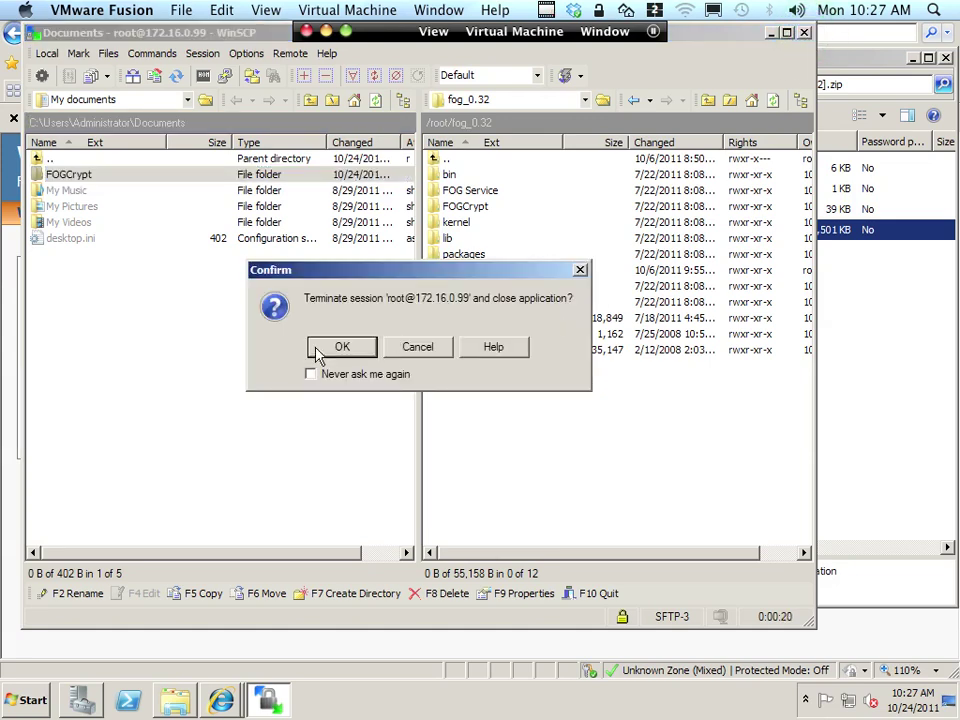
pyautogui.click(316, 352)
pyautogui.click(284, 256)
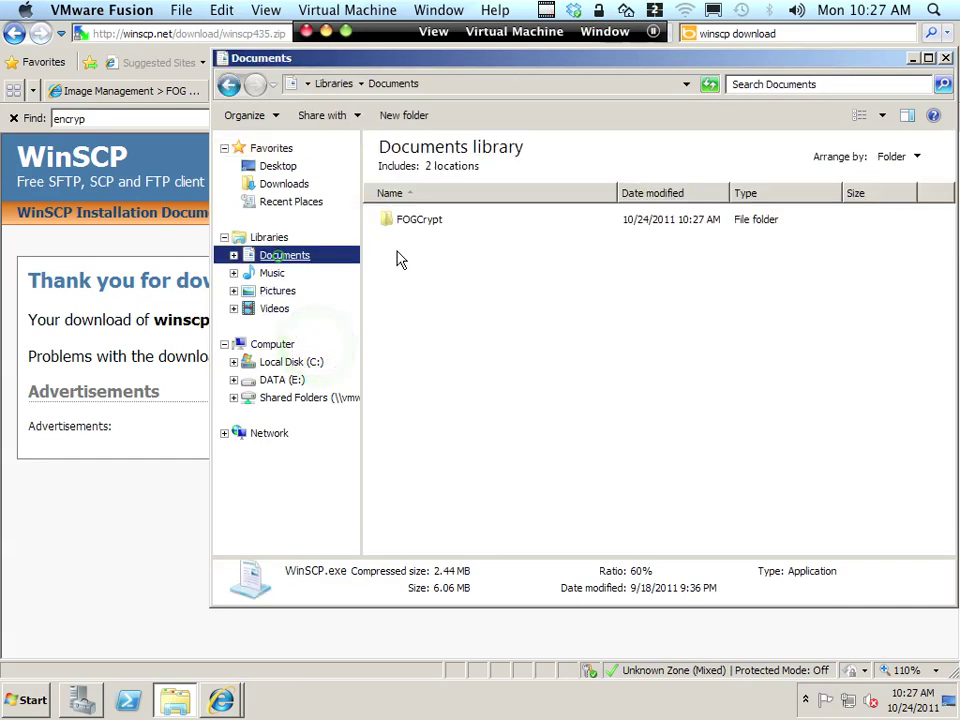
# Open the FOGCrypt folder and a Command Prompt window.
pyautogui.click(433, 220)
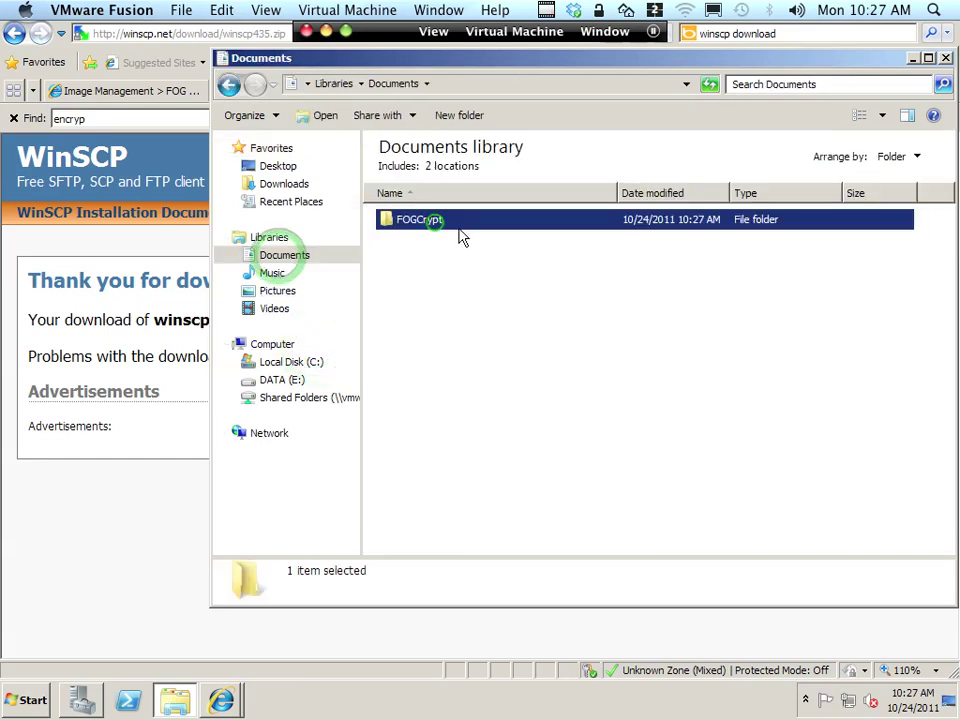
pyautogui.doubleClick(409, 222)
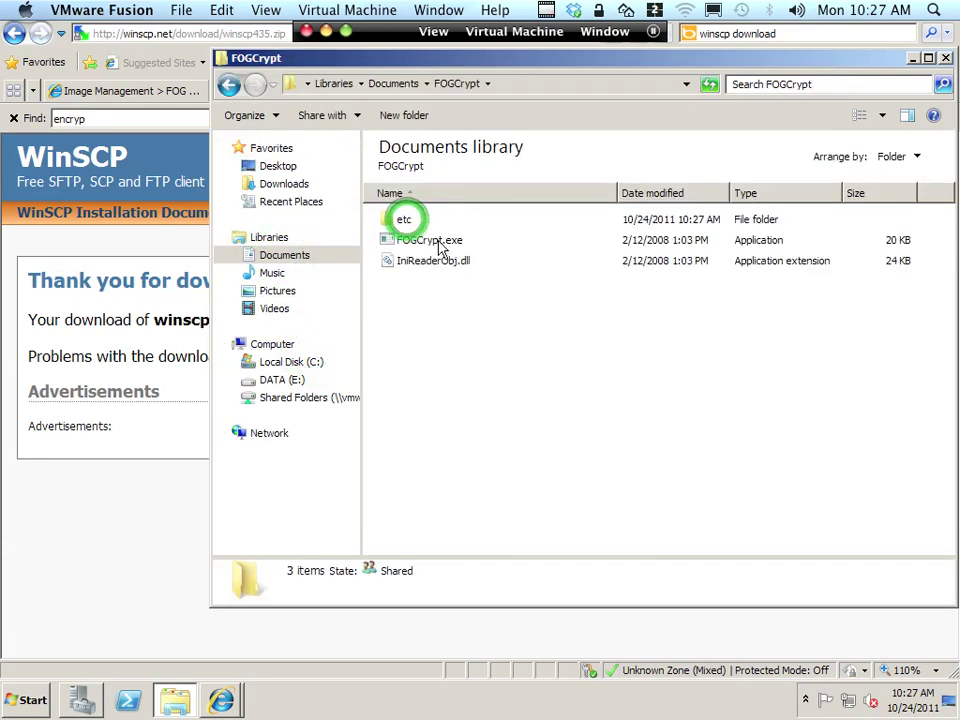
pyautogui.click(436, 245)
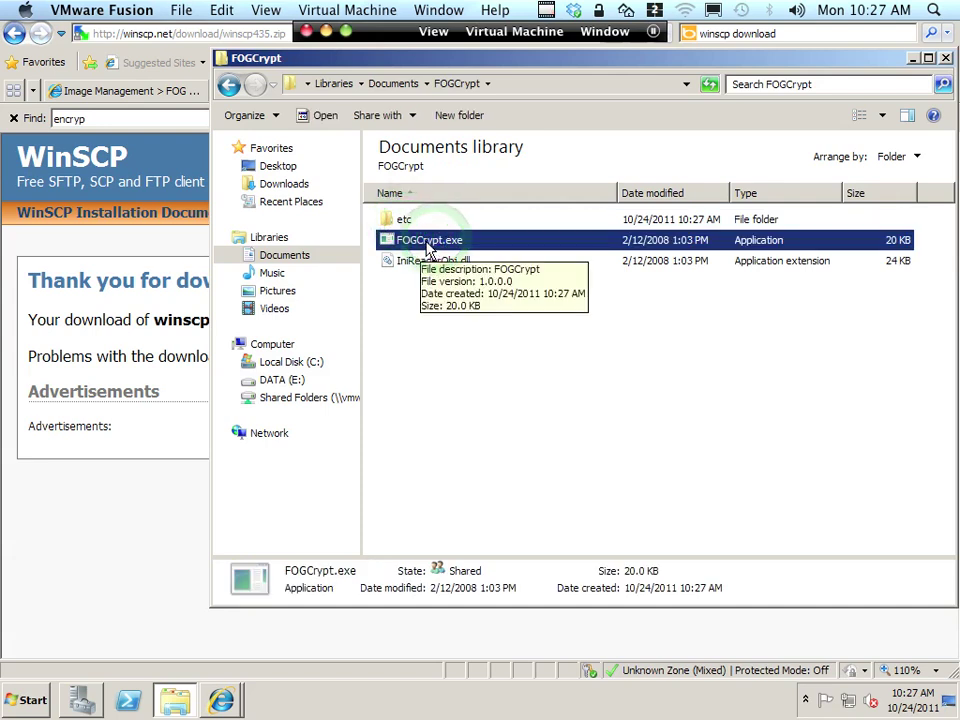
pyautogui.press('super')
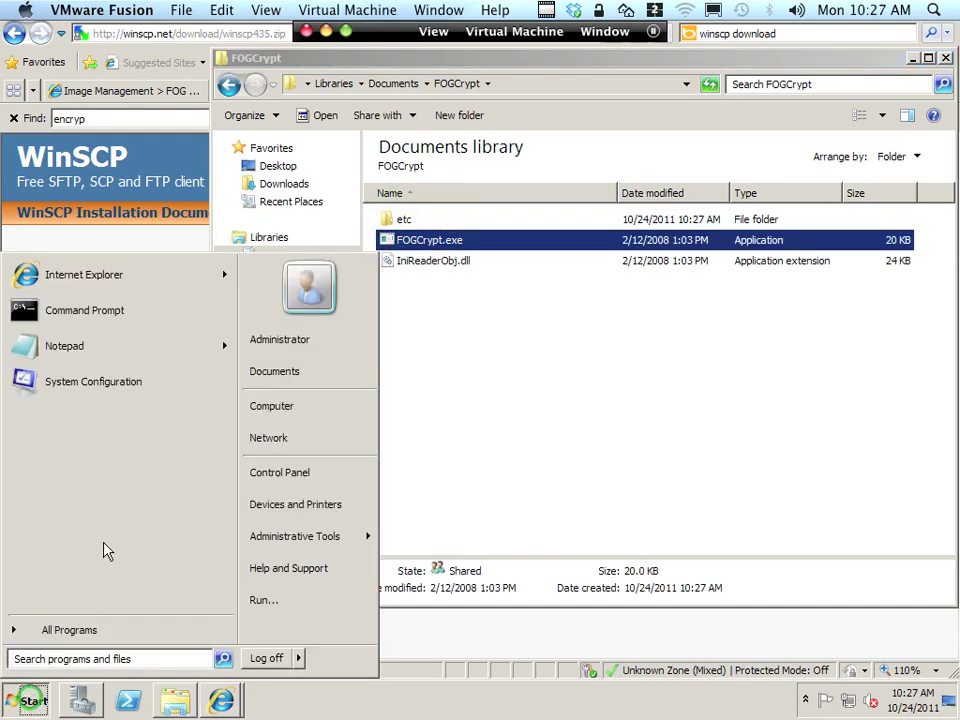
pyautogui.click(96, 316)
pyautogui.moveTo(378, 60); pyautogui.dragTo(480, 338)
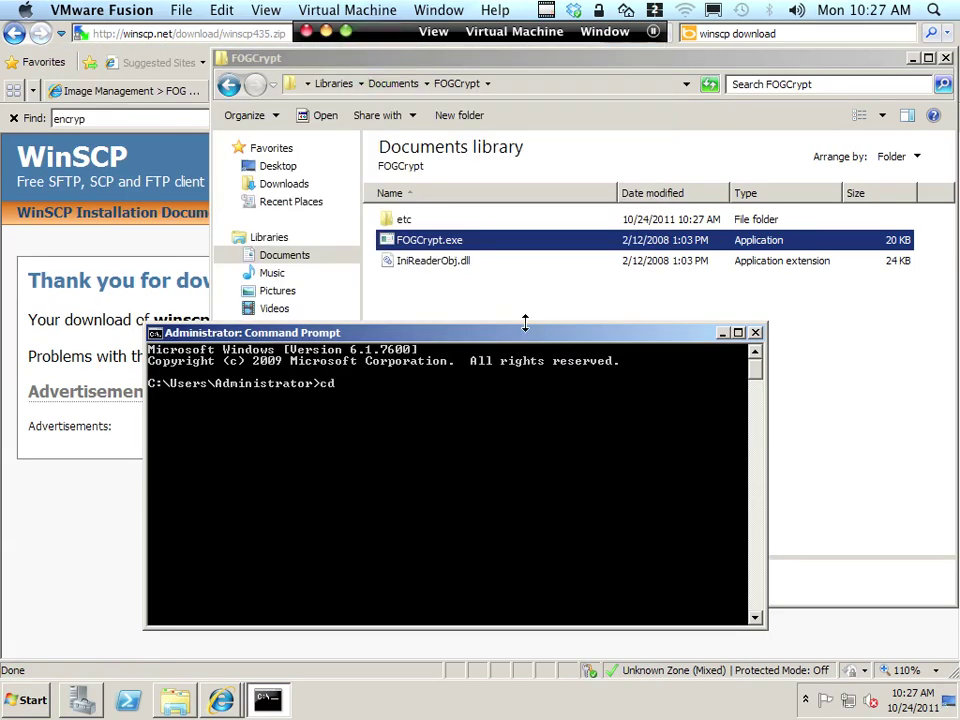
# From Documents\FOGCrypt, run FOGCrypt.exe to encrypt the account password.
pyautogui.press('Return')
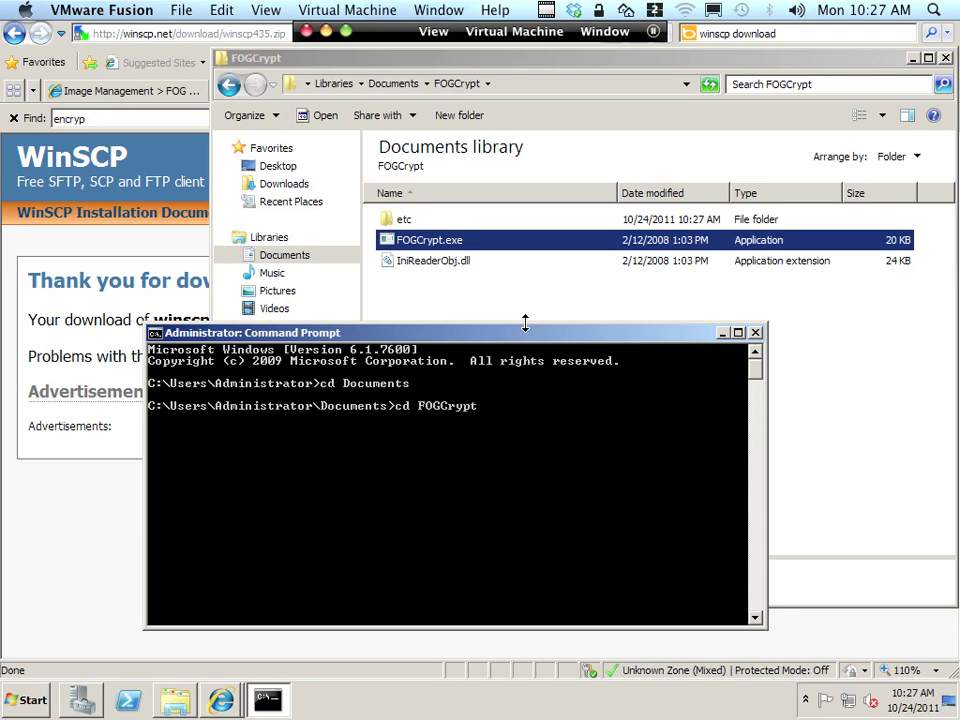
pyautogui.press('Return')
pyautogui.write('f')
pyautogui.press('Tab')
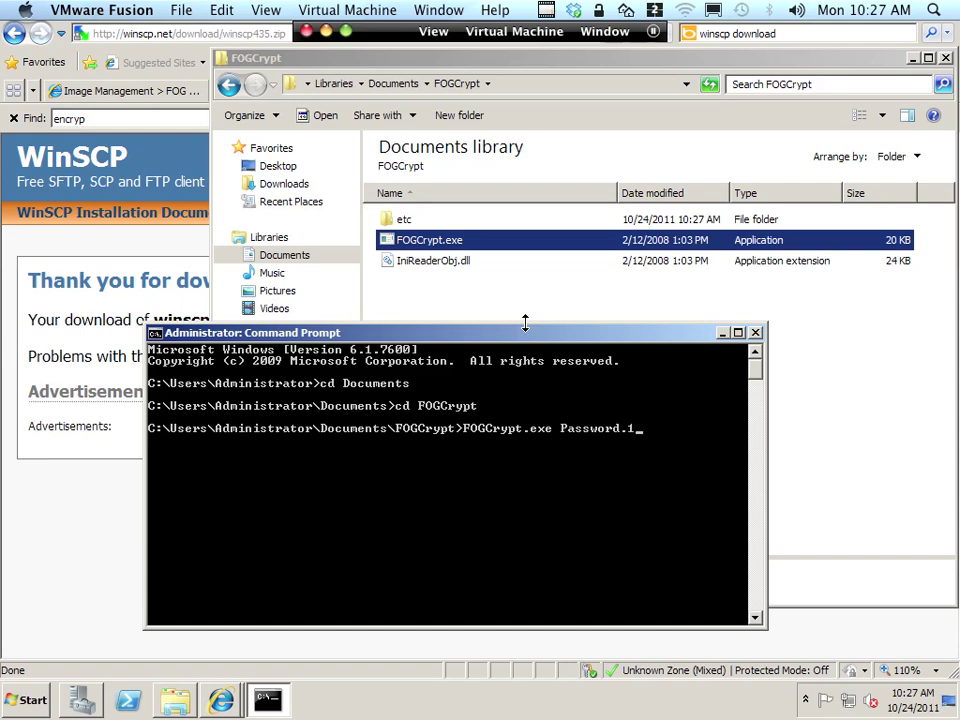
pyautogui.press('Return')
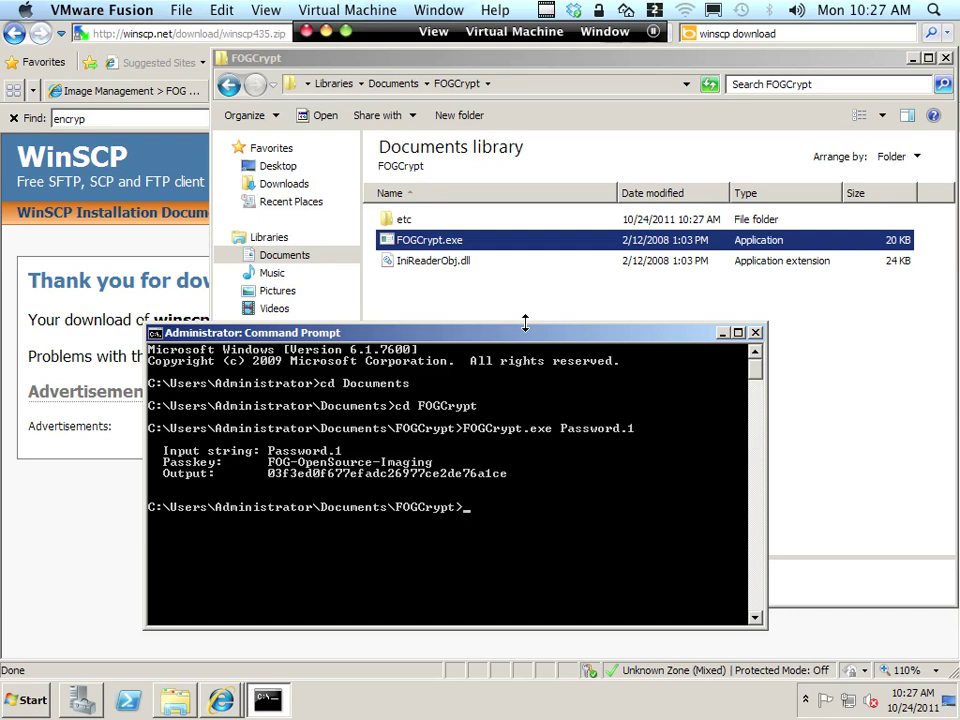
# Mark and copy FOGCrypt's output hash, then return to the Mac desktop.
pyautogui.rightClick(378, 470)
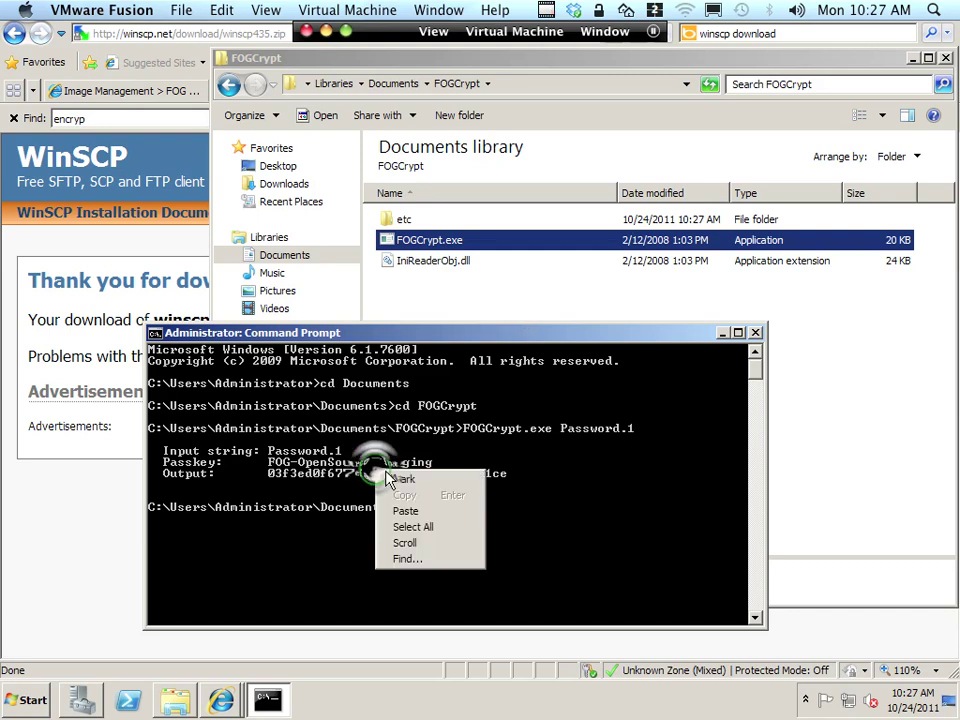
pyautogui.click(390, 476)
pyautogui.moveTo(506, 476); pyautogui.dragTo(276, 481)
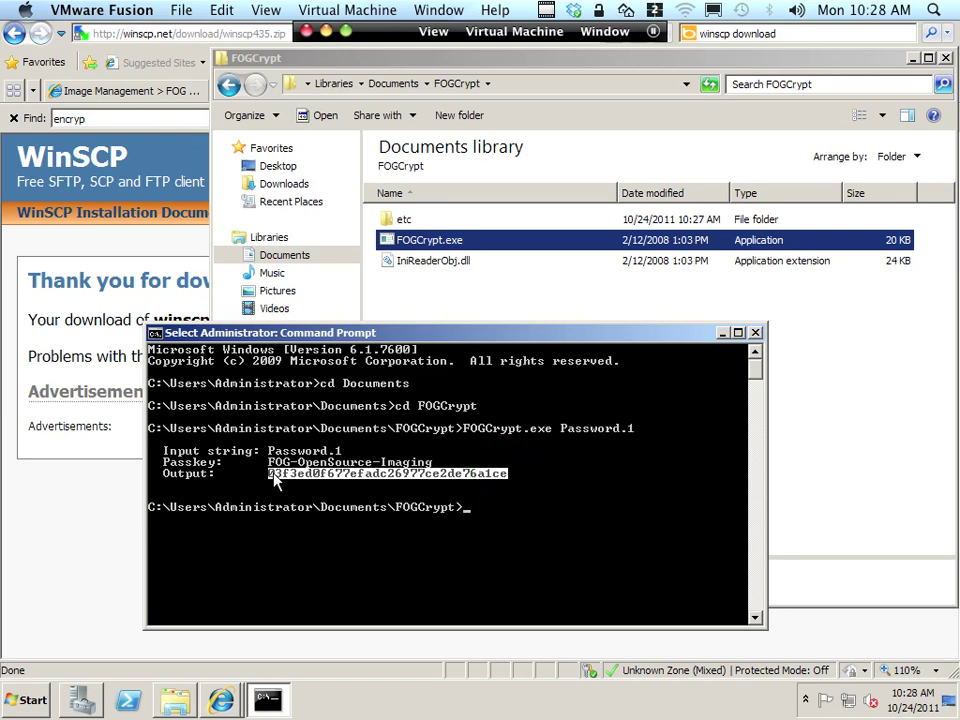
pyautogui.rightClick(274, 479)
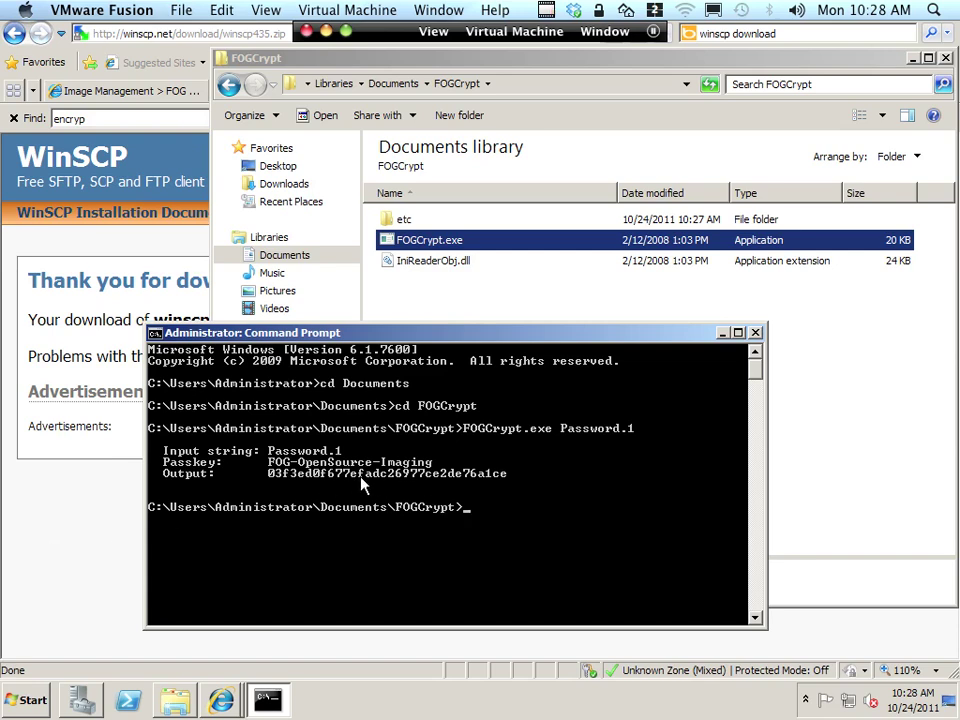
pyautogui.hotkey('ctrl', '3')
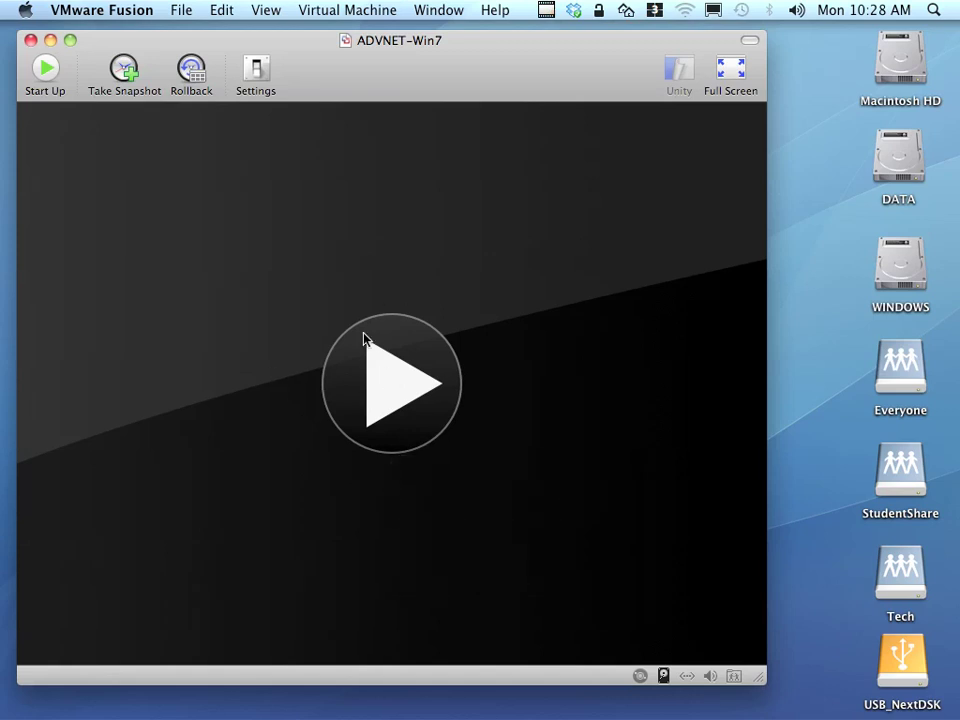
# Start a custom virtual machine without a disc, choosing Microsoft Windows, Windows 7 x64.
pyautogui.moveTo(356, 73); pyautogui.dragTo(350, 72)
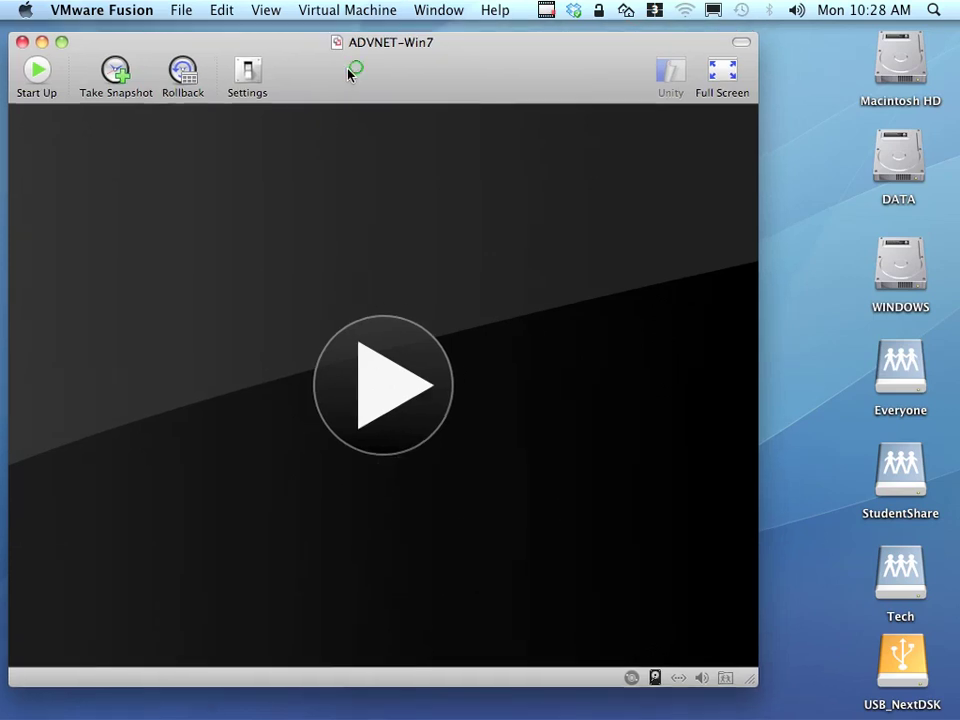
pyautogui.click(182, 10)
pyautogui.click(201, 33)
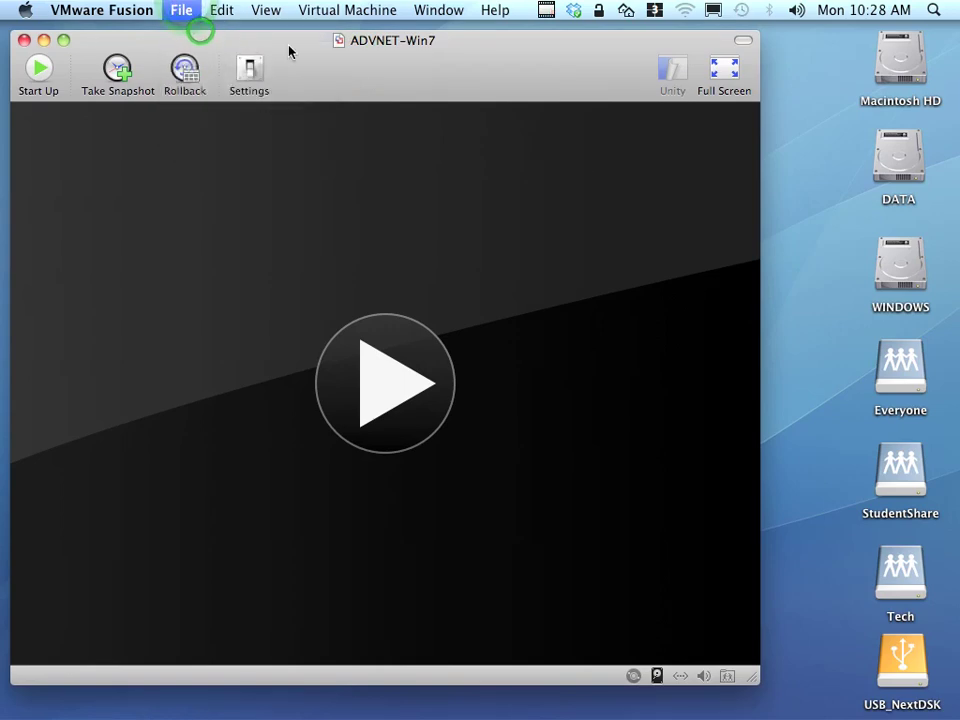
pyautogui.moveTo(422, 250); pyautogui.dragTo(435, 130)
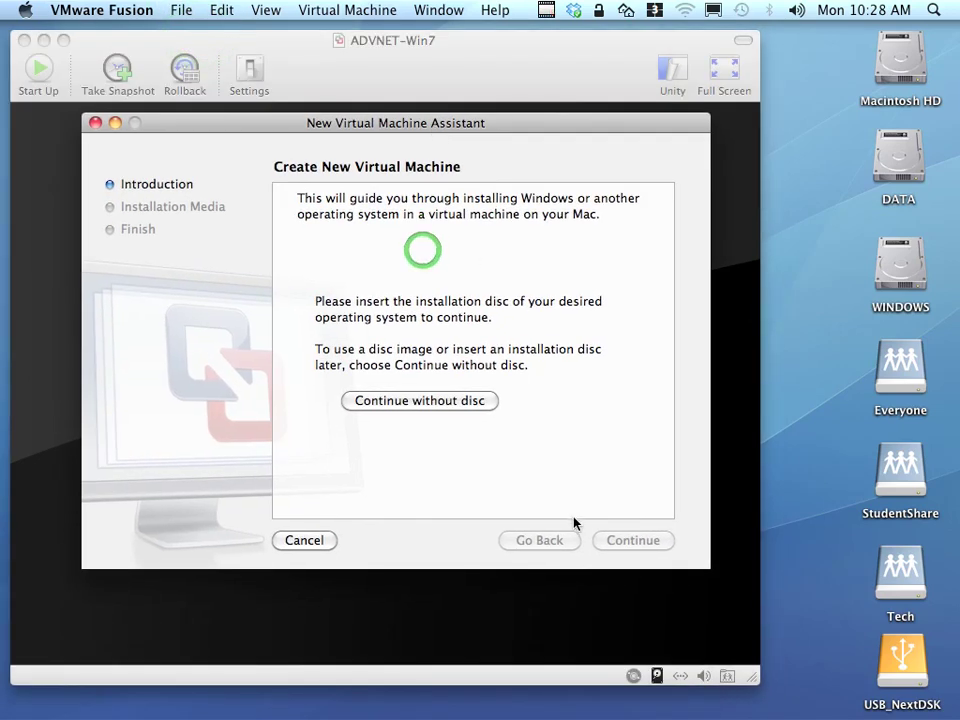
pyautogui.click(419, 401)
pyautogui.click(378, 435)
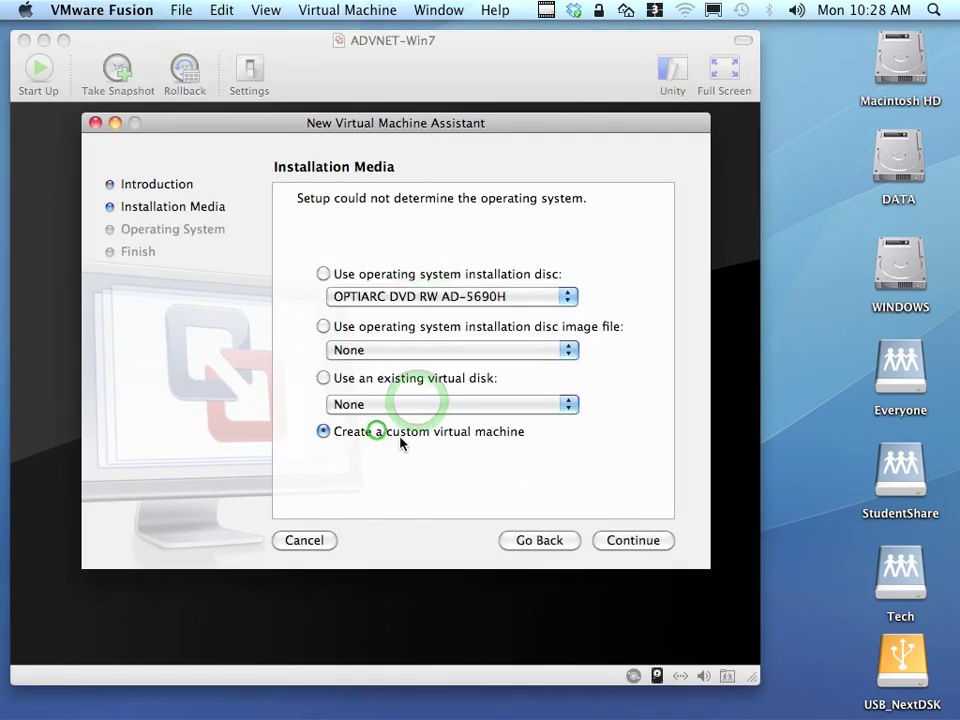
pyautogui.click(633, 540)
pyautogui.click(454, 277)
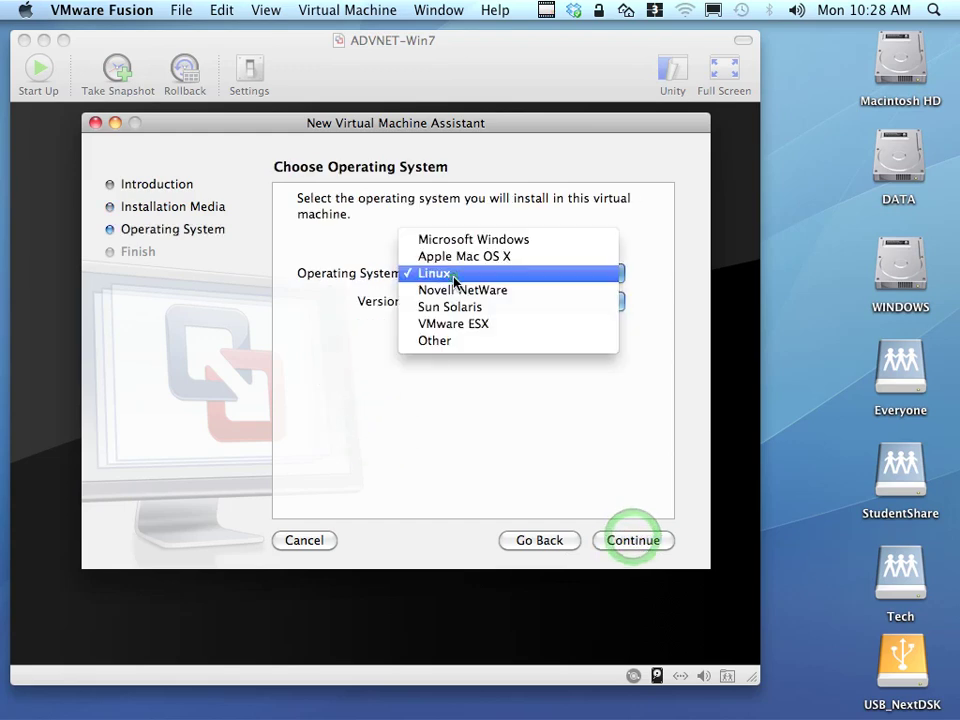
pyautogui.click(450, 242)
pyautogui.click(468, 305)
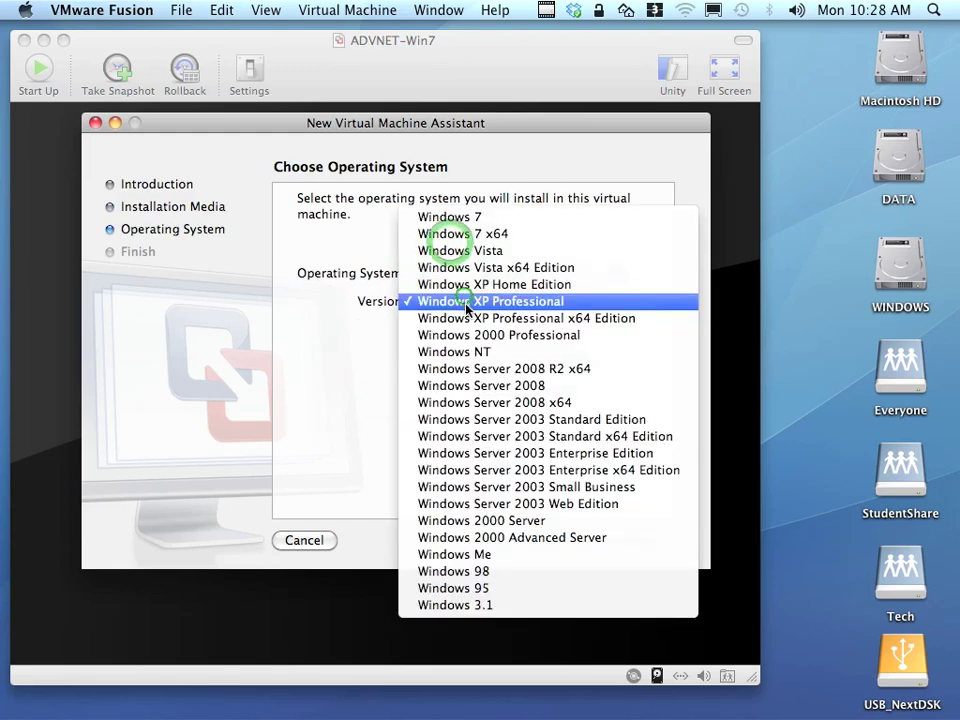
pyautogui.click(459, 234)
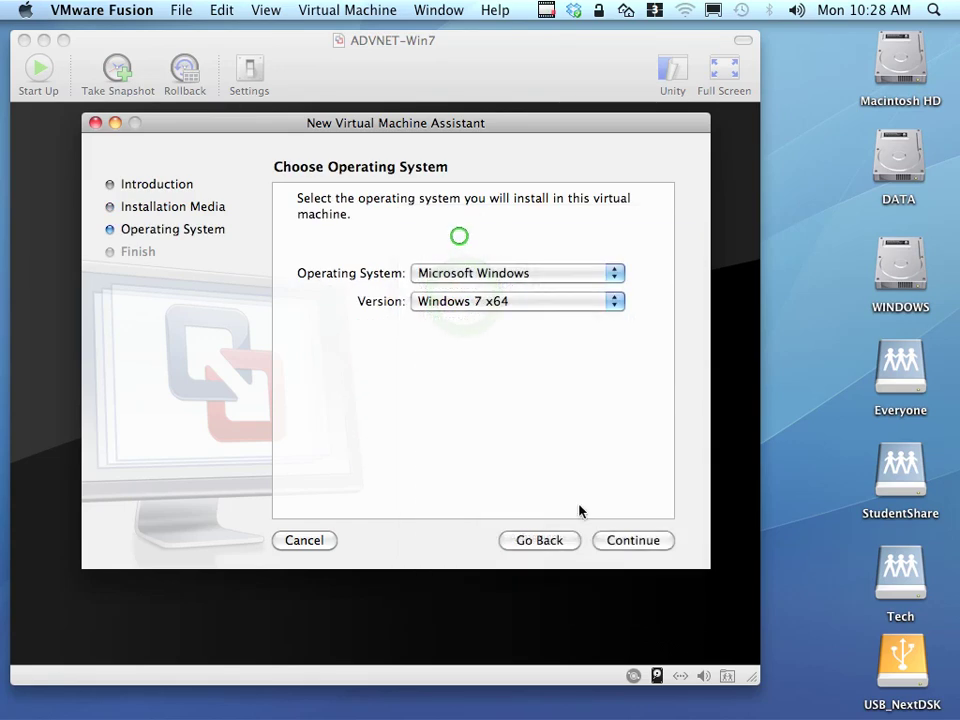
pyautogui.click(633, 545)
# Save the new machine as NEW-Win7 in the VMs/AdvNet folder and close the assistant.
pyautogui.click(621, 542)
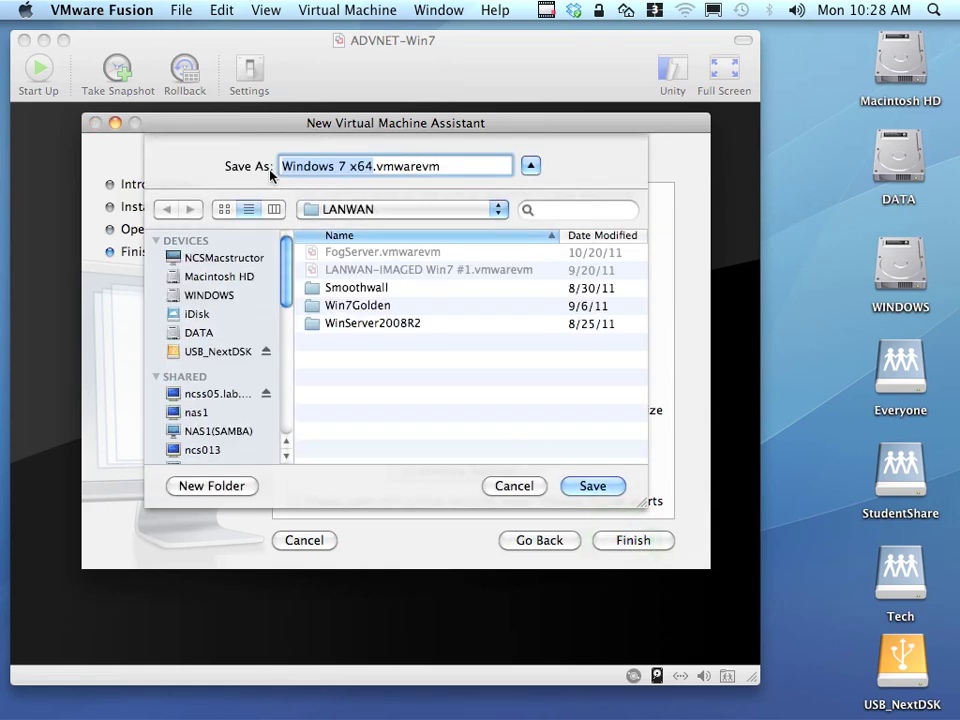
pyautogui.click(372, 209)
pyautogui.click(366, 230)
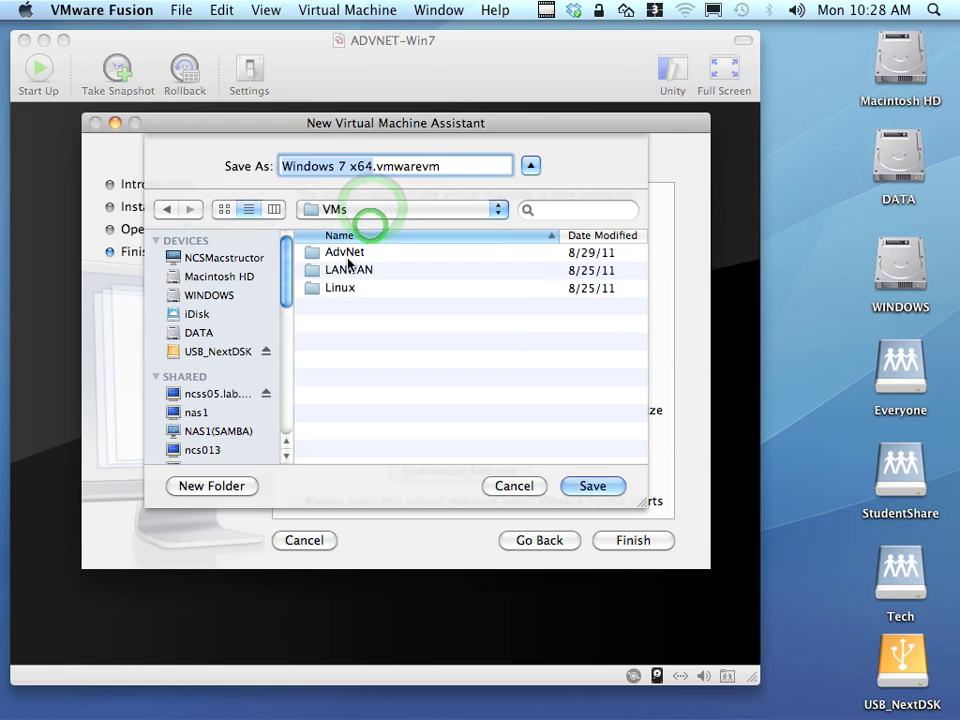
pyautogui.doubleClick(345, 252)
pyautogui.click(355, 168)
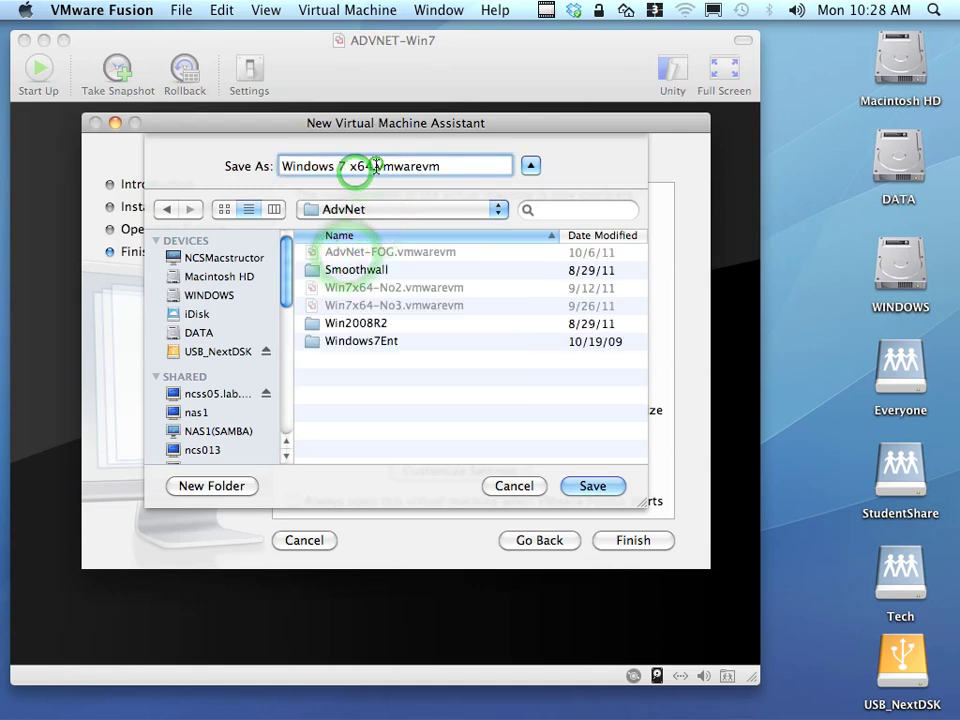
pyautogui.tripleClick(370, 166)
pyautogui.write('NEW')
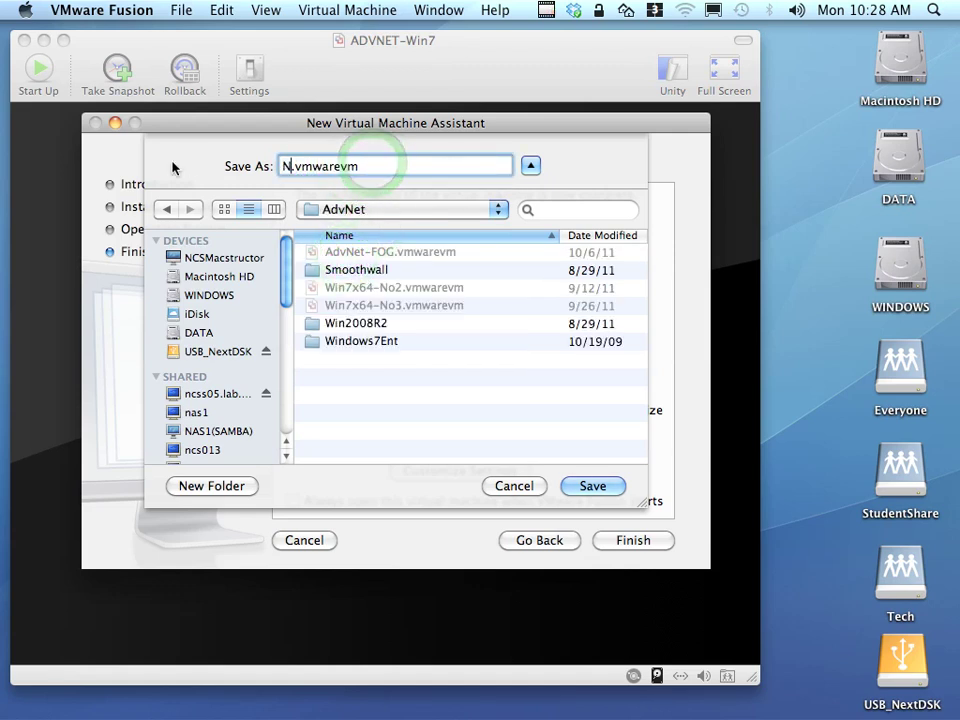
pyautogui.write('-Win7')
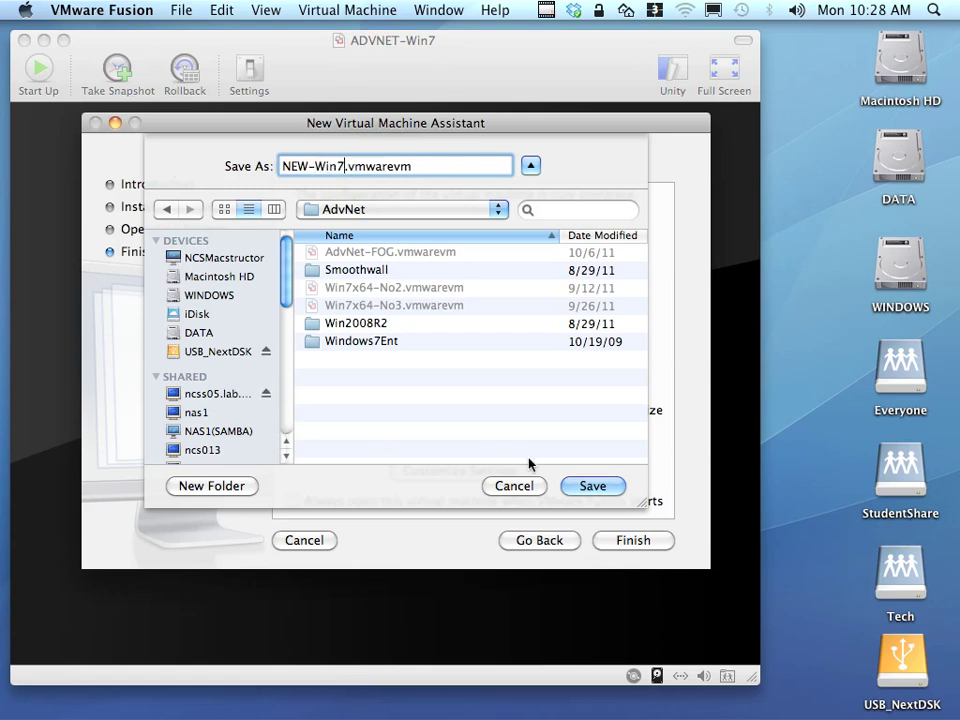
pyautogui.click(599, 487)
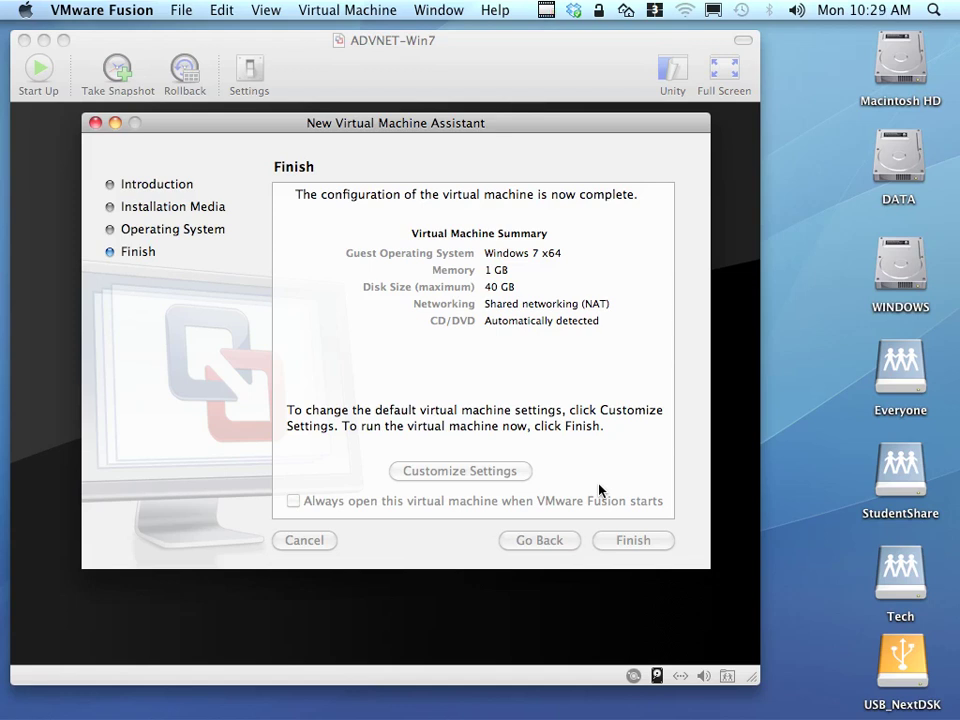
pyautogui.press('Return')
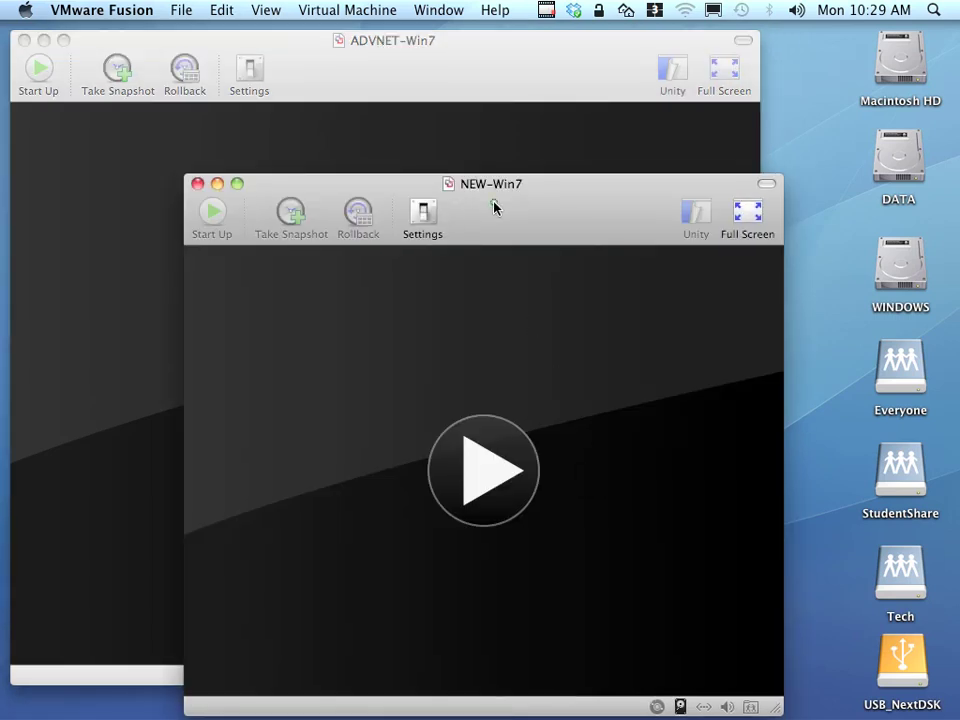
# Open NEW-Win7's Hard Disks settings, showing its 40 GB SCSI disk.
pyautogui.click(493, 205)
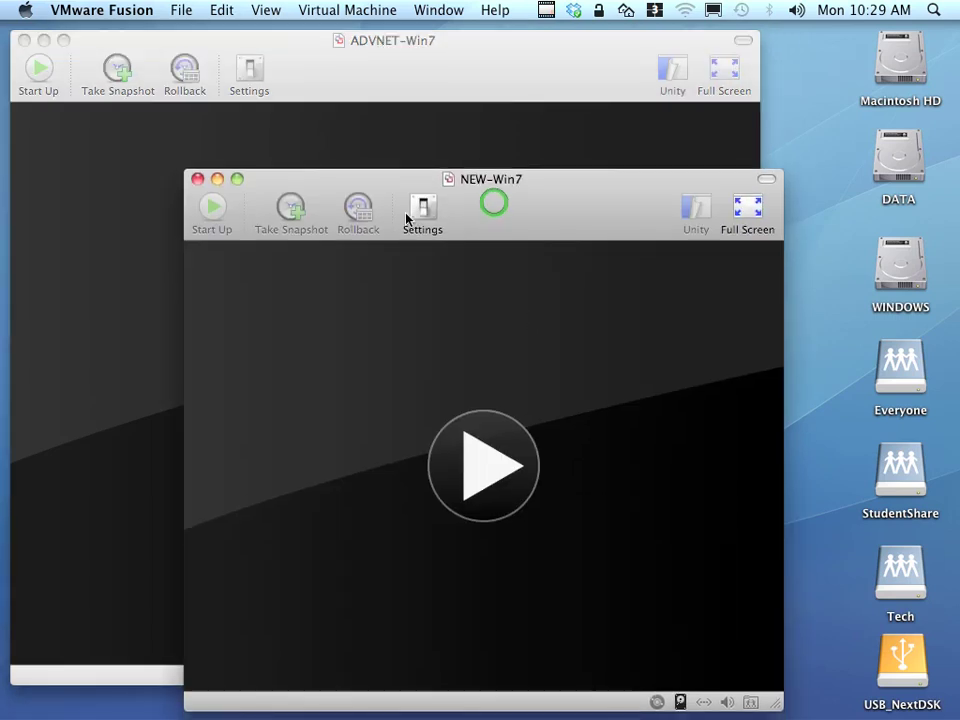
pyautogui.click(426, 212)
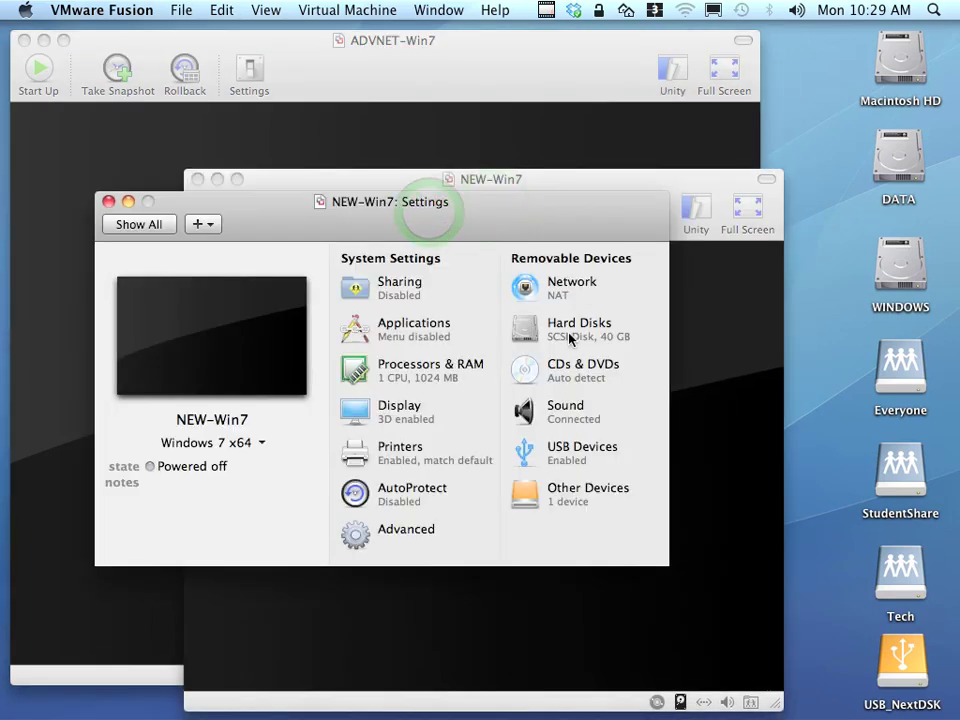
pyautogui.click(570, 338)
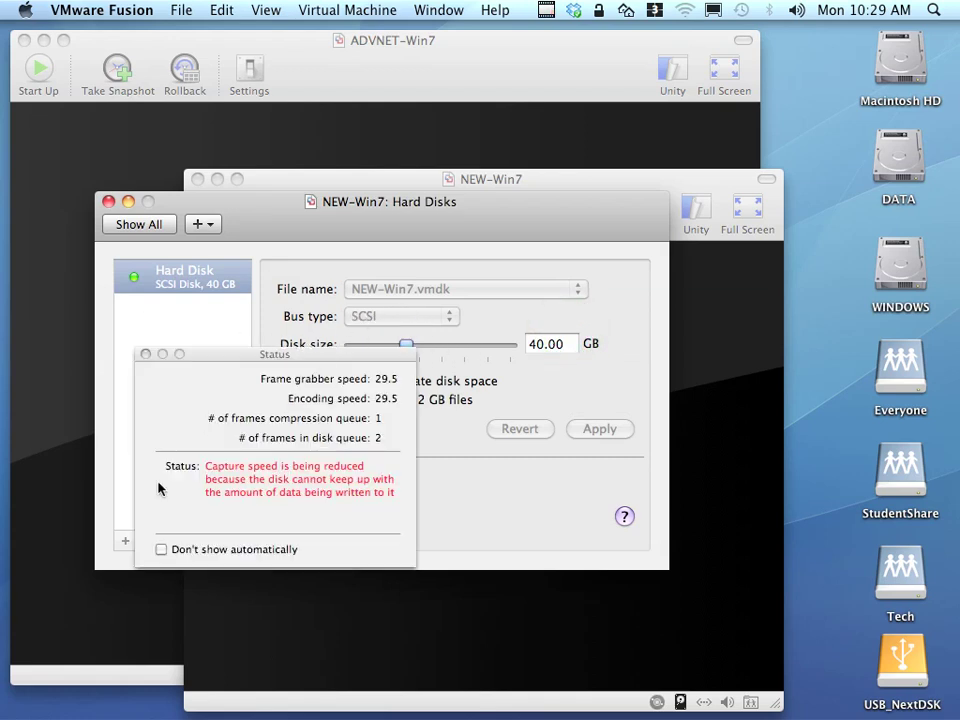
pyautogui.click(146, 355)
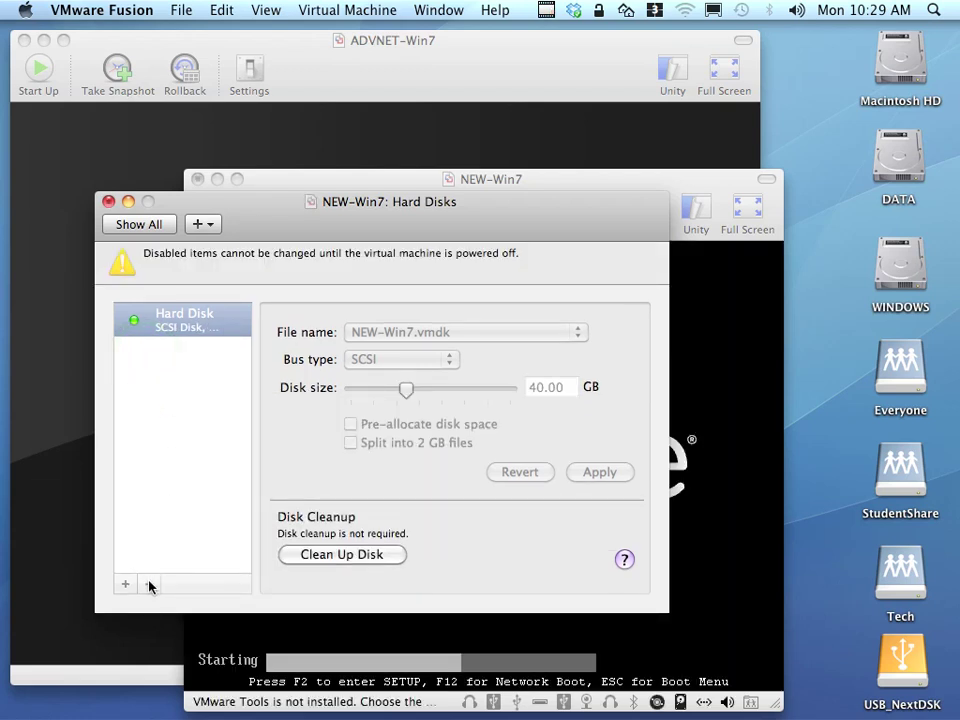
# Shut down the network-booting NEW-Win7 virtual machine.
pyautogui.click(351, 633)
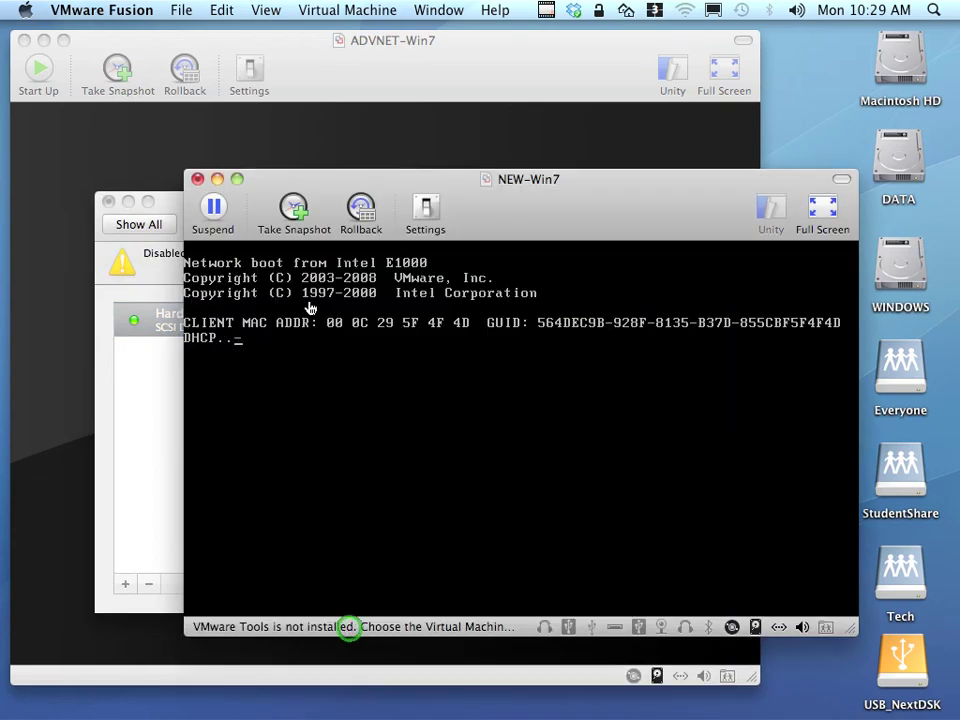
pyautogui.click(210, 9)
pyautogui.moveTo(345, 10)
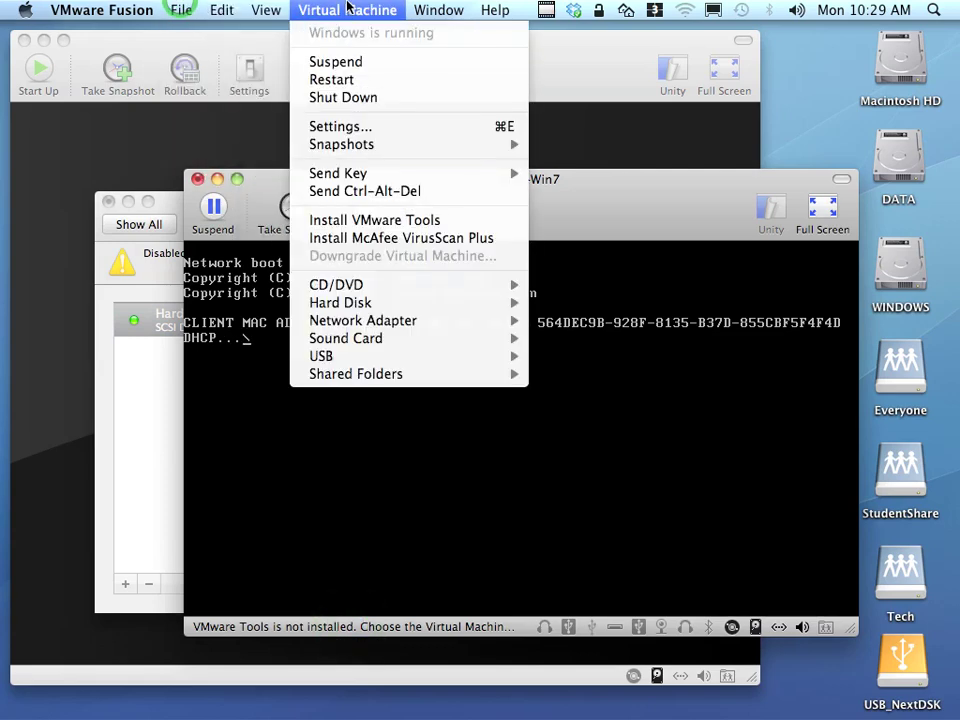
pyautogui.click(352, 95)
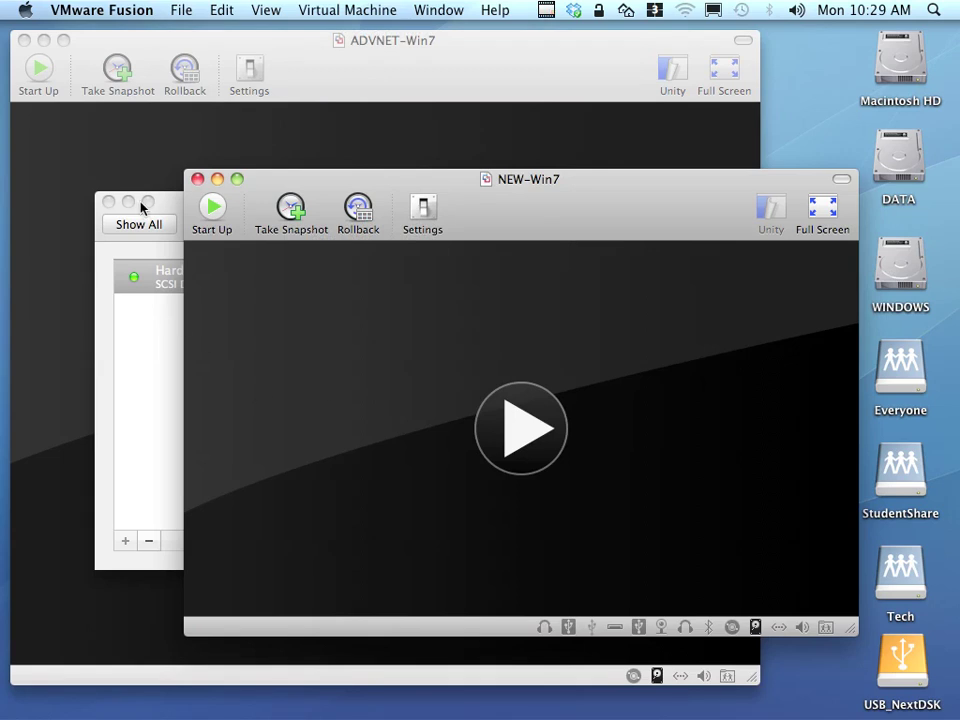
pyautogui.click(99, 306)
# Trash NEW-Win7's 40 GB SCSI disk and add a 30 GB IDE disk instead.
pyautogui.click(147, 540)
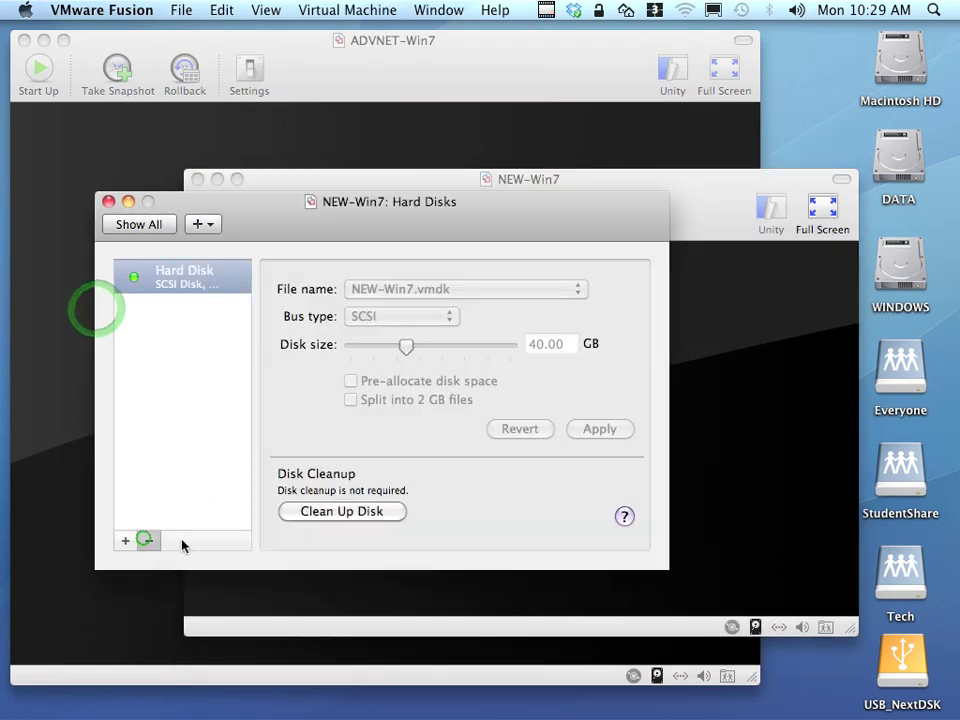
pyautogui.click(512, 336)
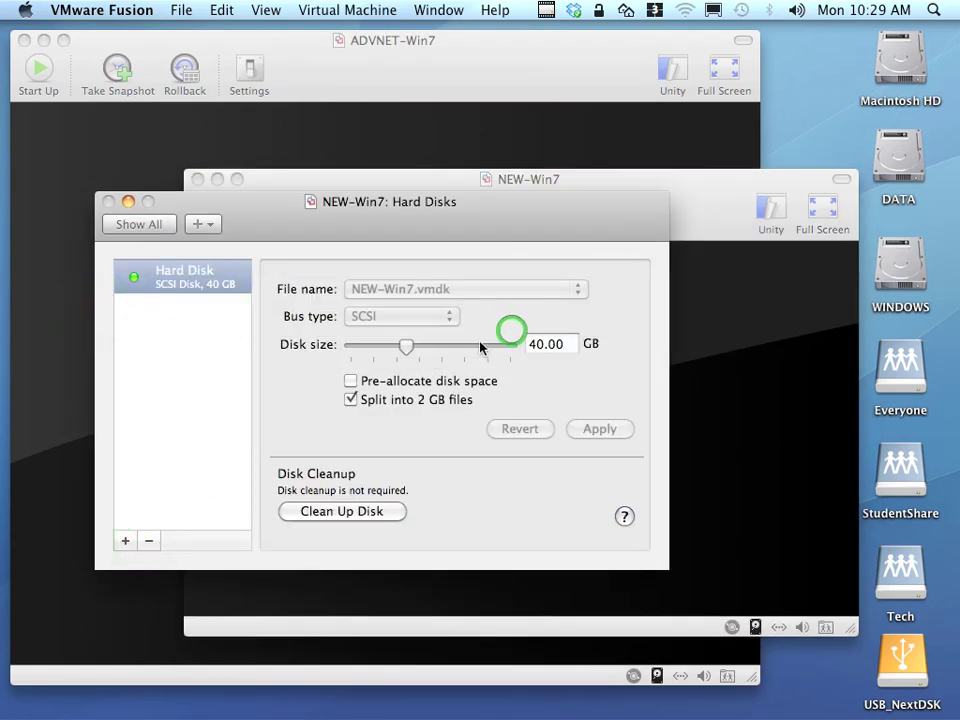
pyautogui.click(125, 541)
pyautogui.click(390, 317)
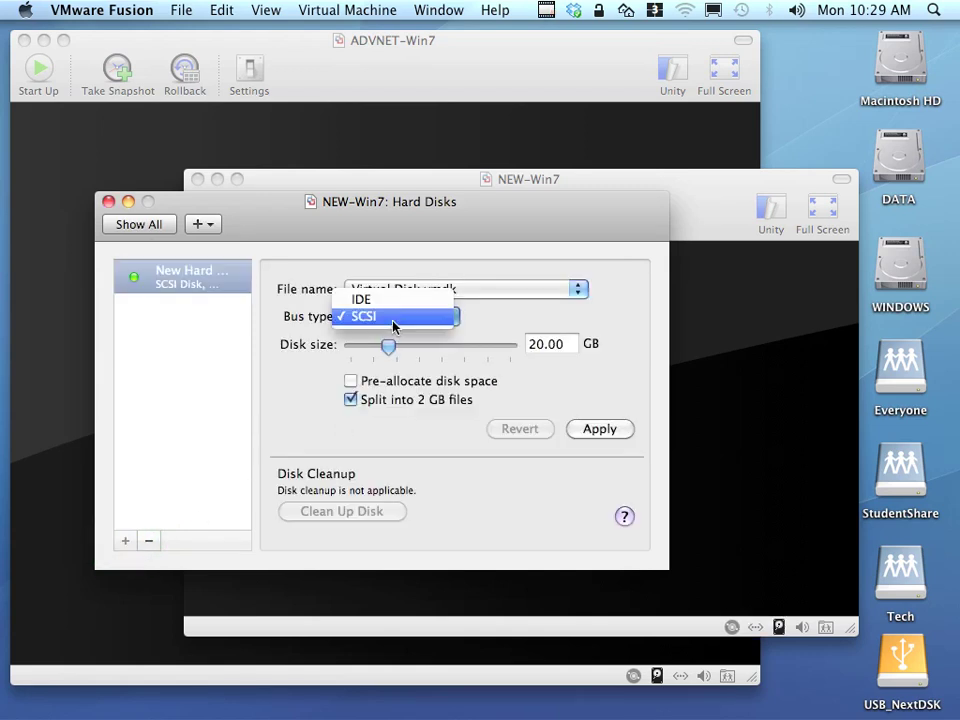
pyautogui.click(381, 302)
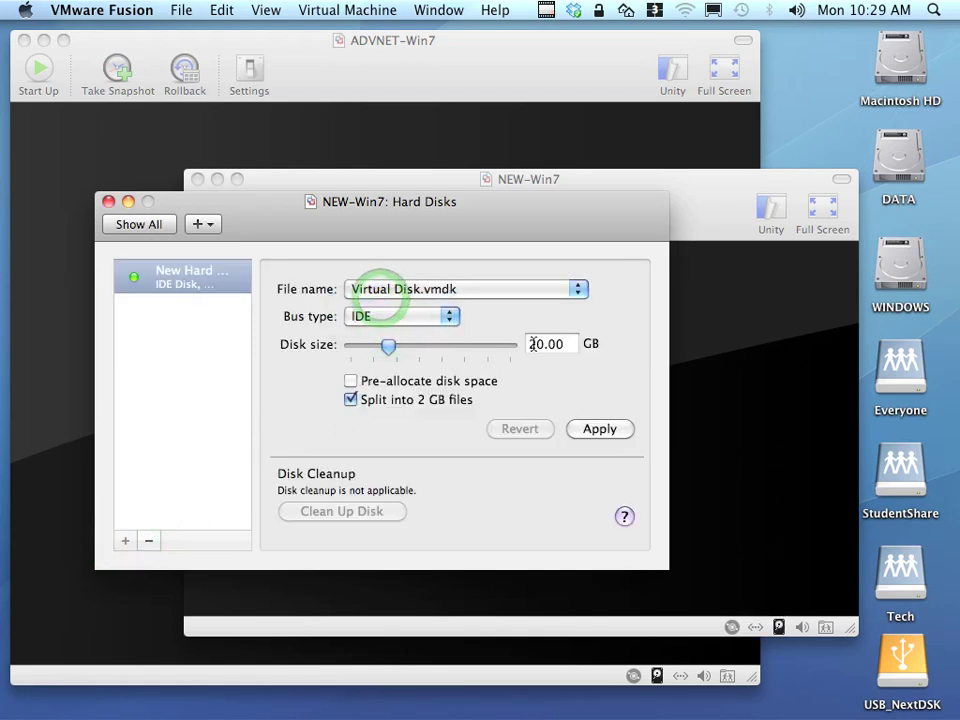
pyautogui.write('30')
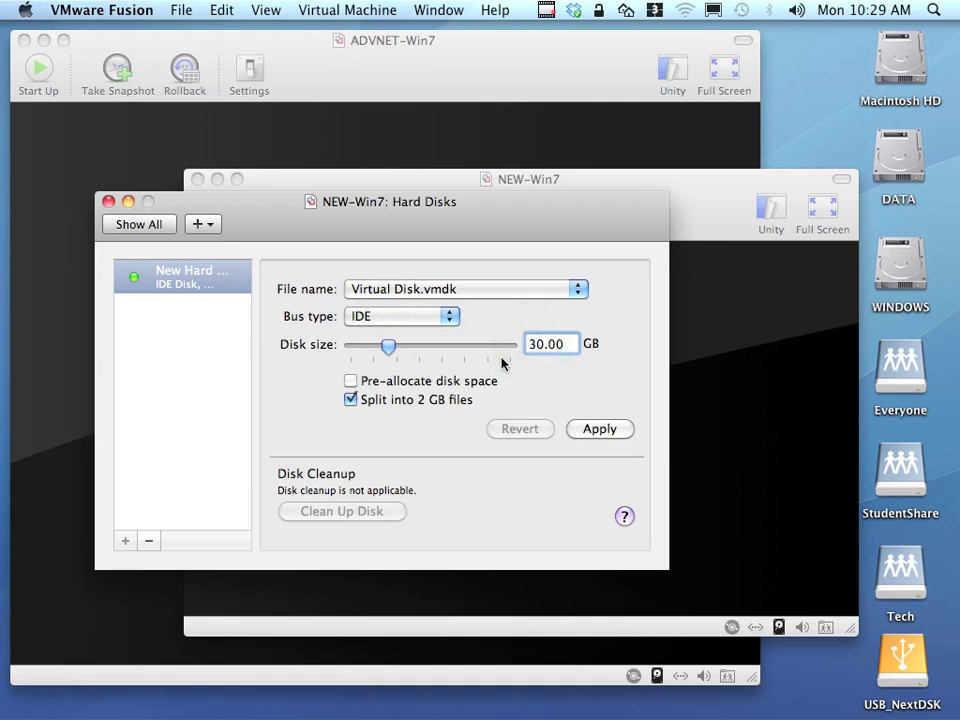
pyautogui.click(613, 431)
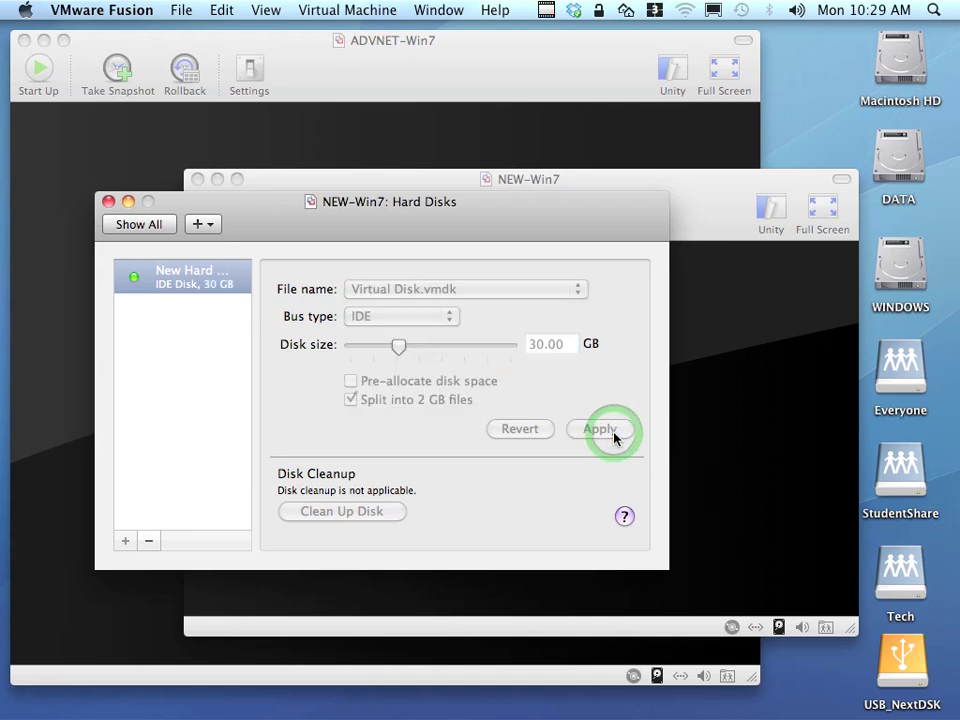
pyautogui.click(144, 224)
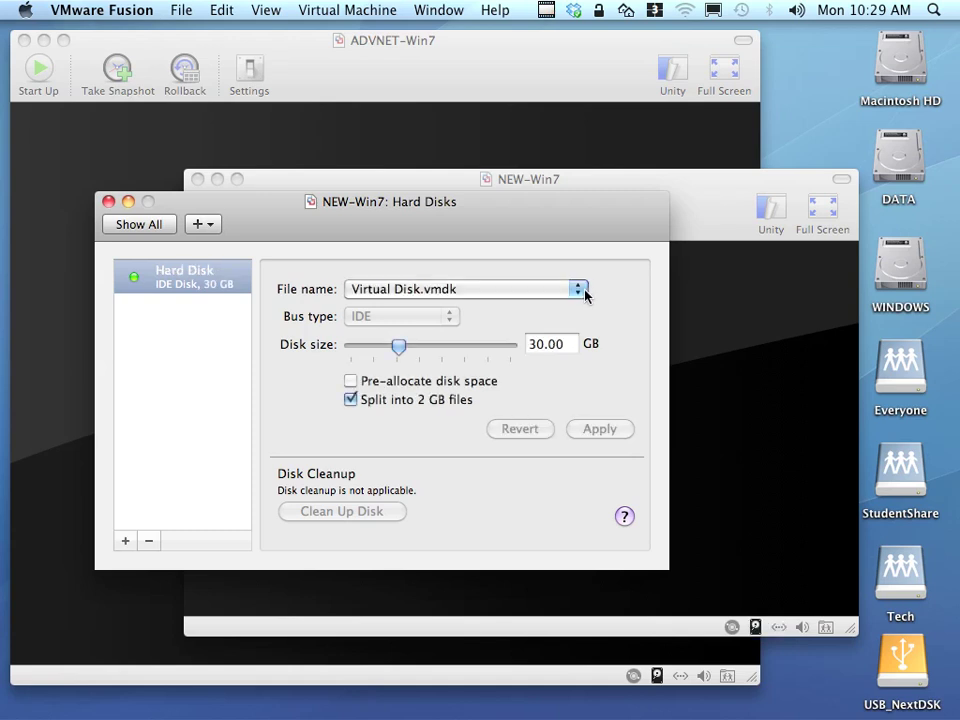
# Set NEW-Win7 to Host Only networking, disable printers, and disconnect the sound device.
pyautogui.click(127, 225)
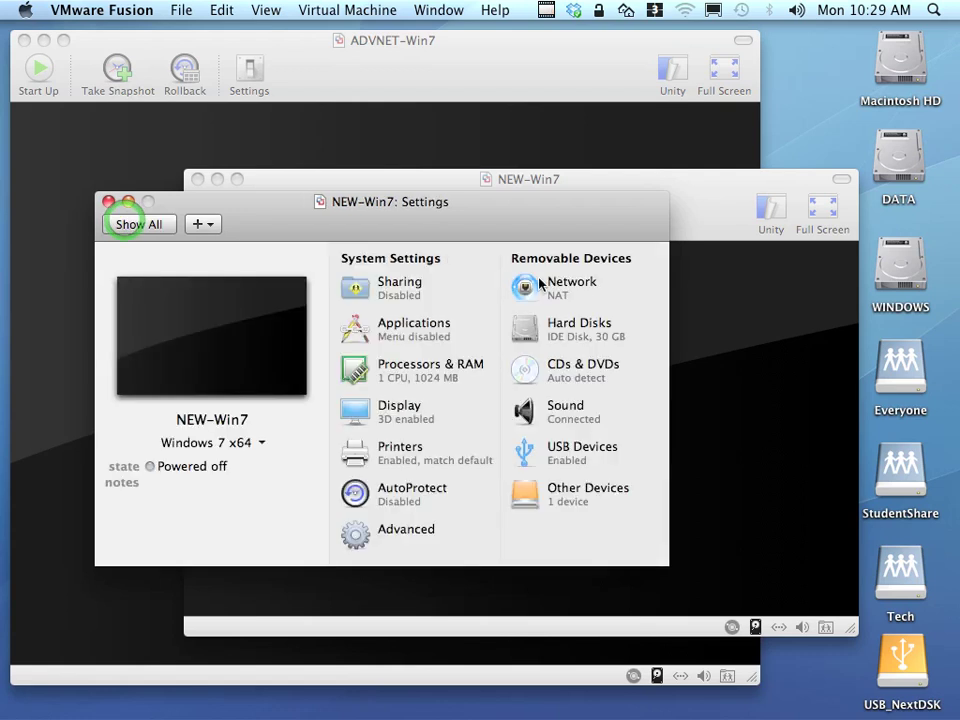
pyautogui.click(553, 289)
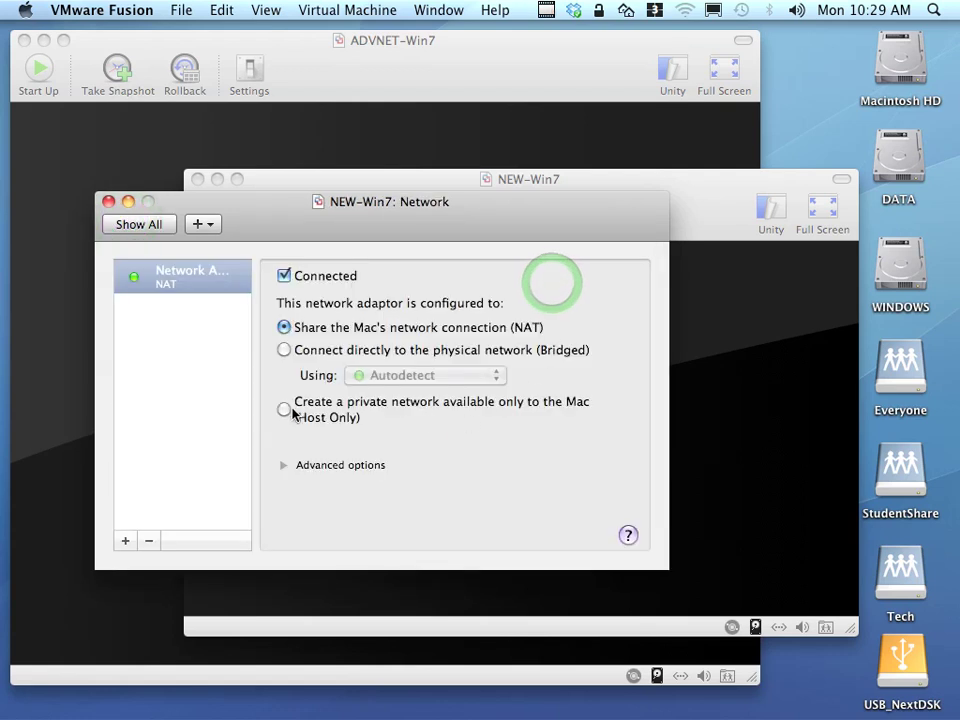
pyautogui.click(284, 409)
pyautogui.click(142, 225)
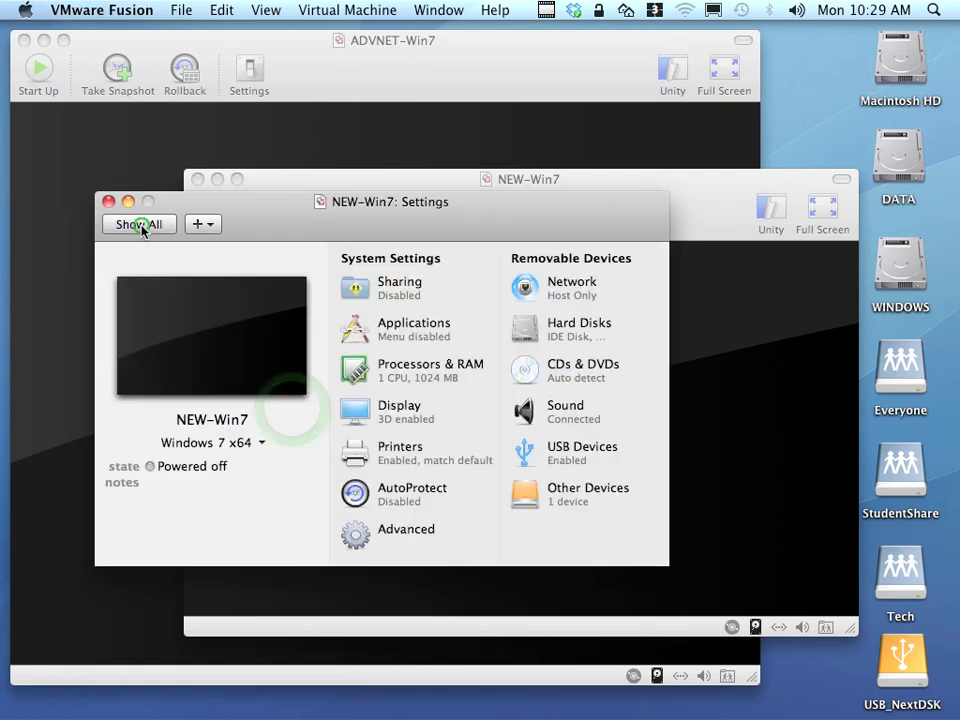
pyautogui.click(405, 452)
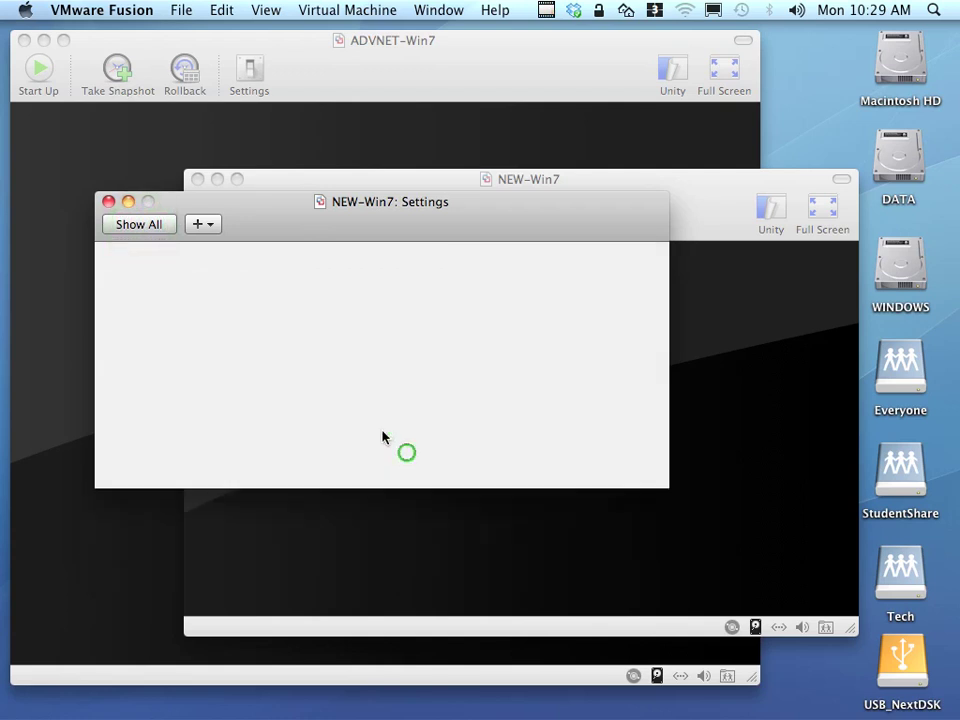
pyautogui.click(281, 282)
pyautogui.click(133, 224)
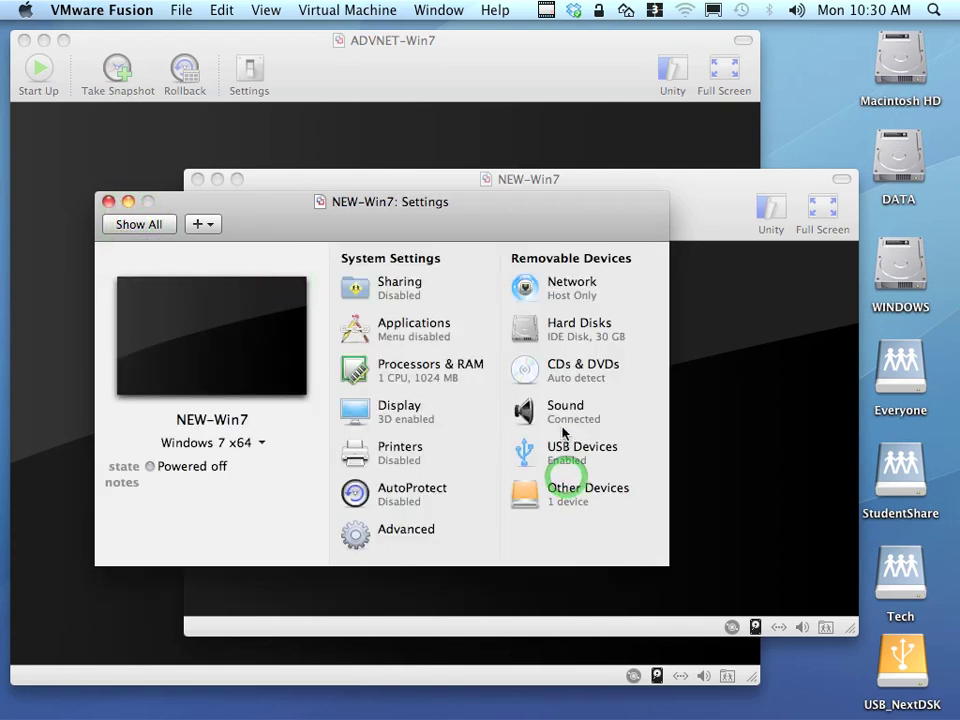
pyautogui.click(560, 416)
pyautogui.click(281, 274)
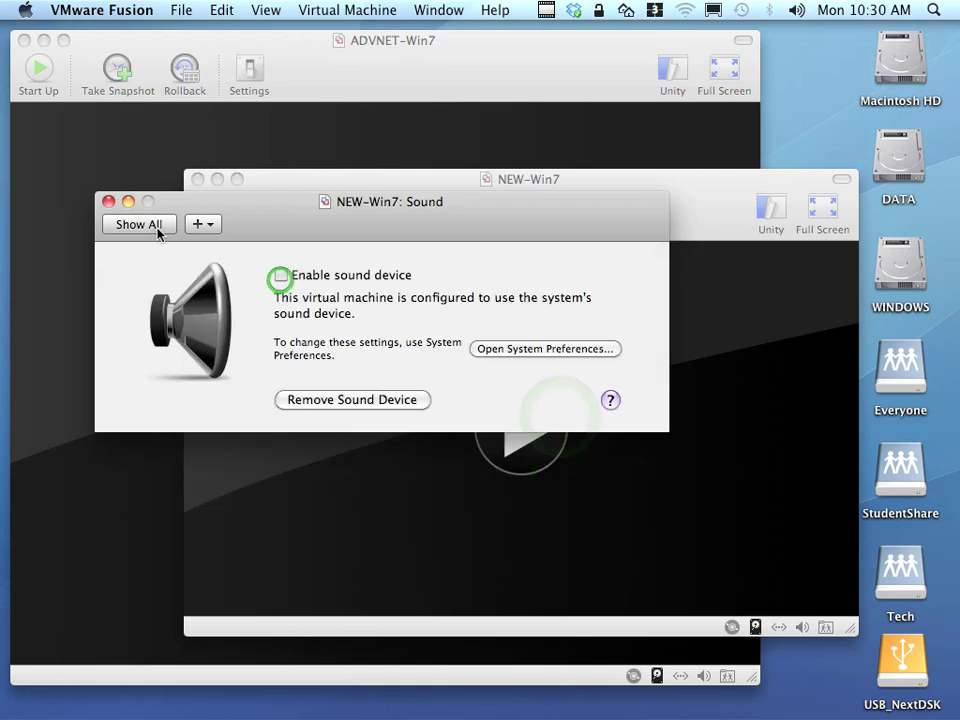
pyautogui.click(145, 226)
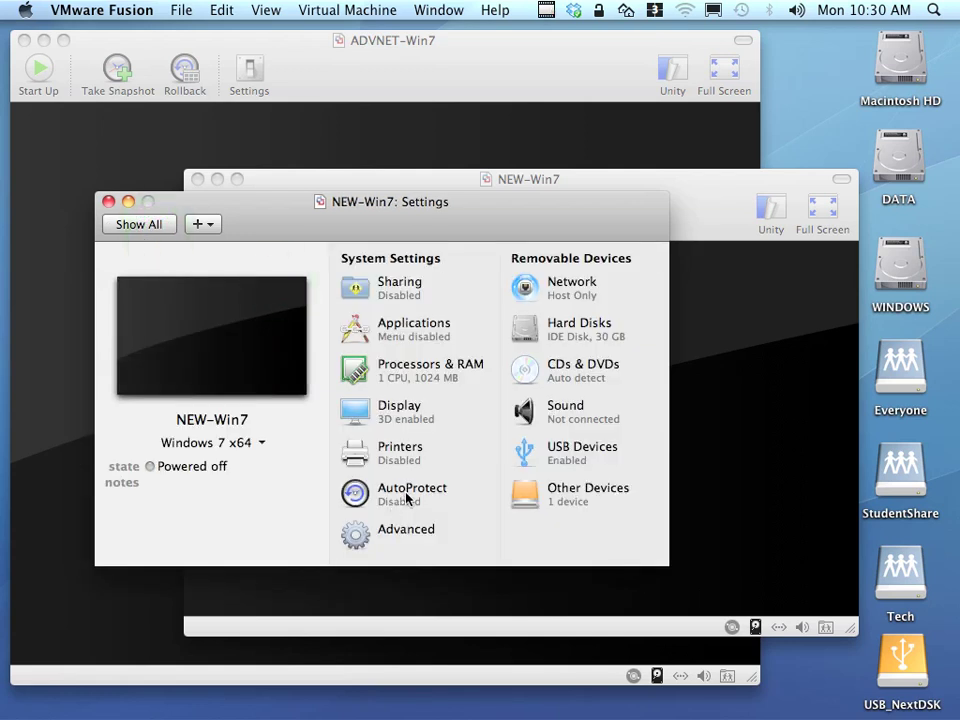
pyautogui.click(403, 417)
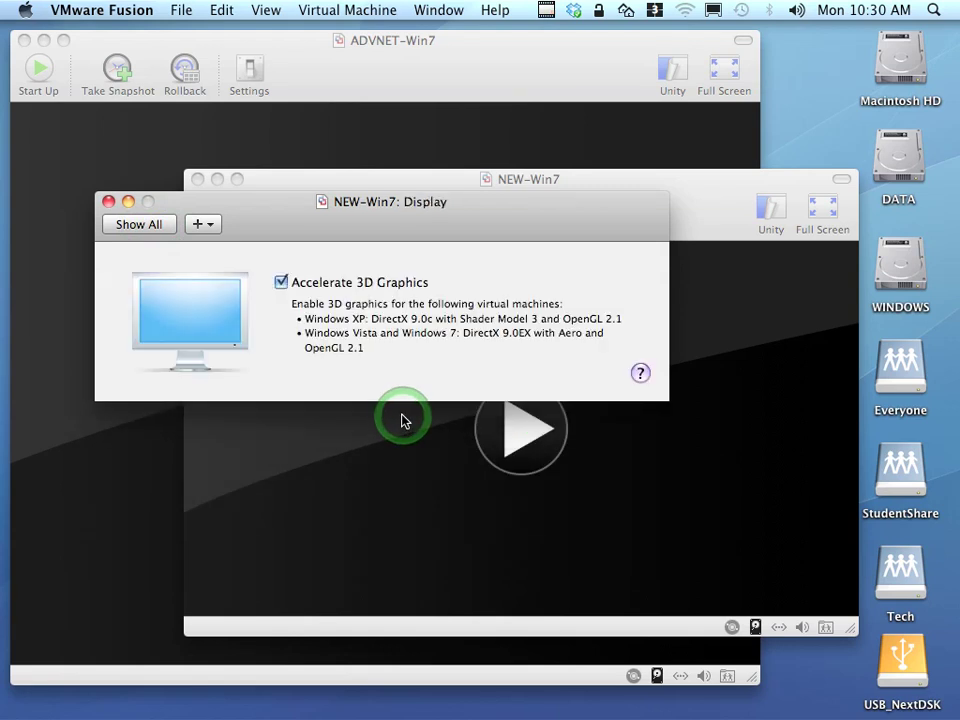
pyautogui.click(145, 226)
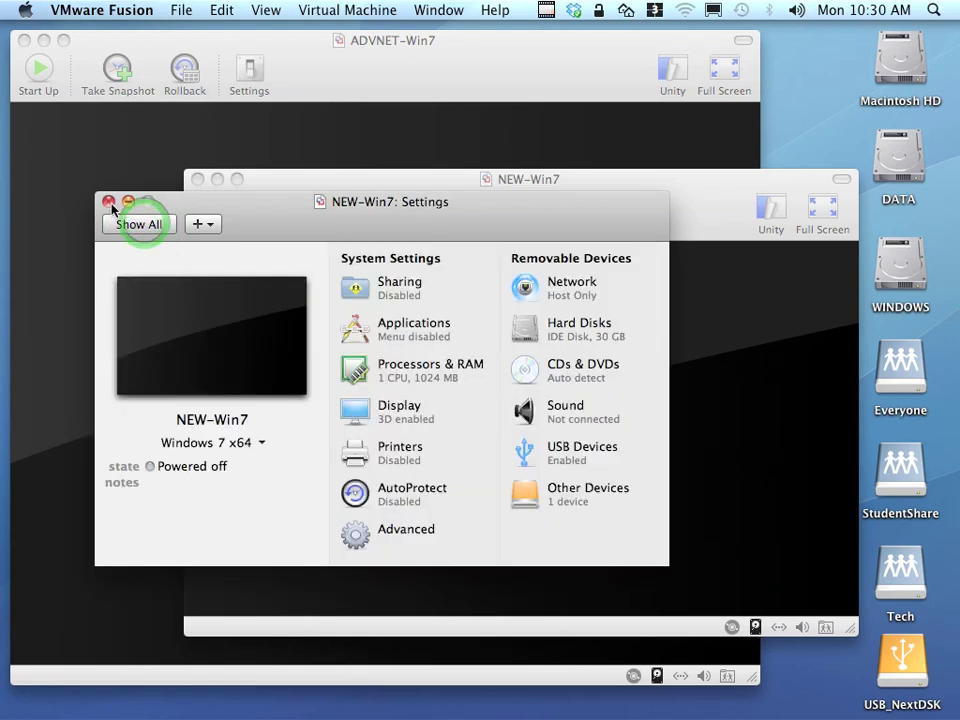
# Close the settings and power on NEW-Win7.
pyautogui.click(109, 203)
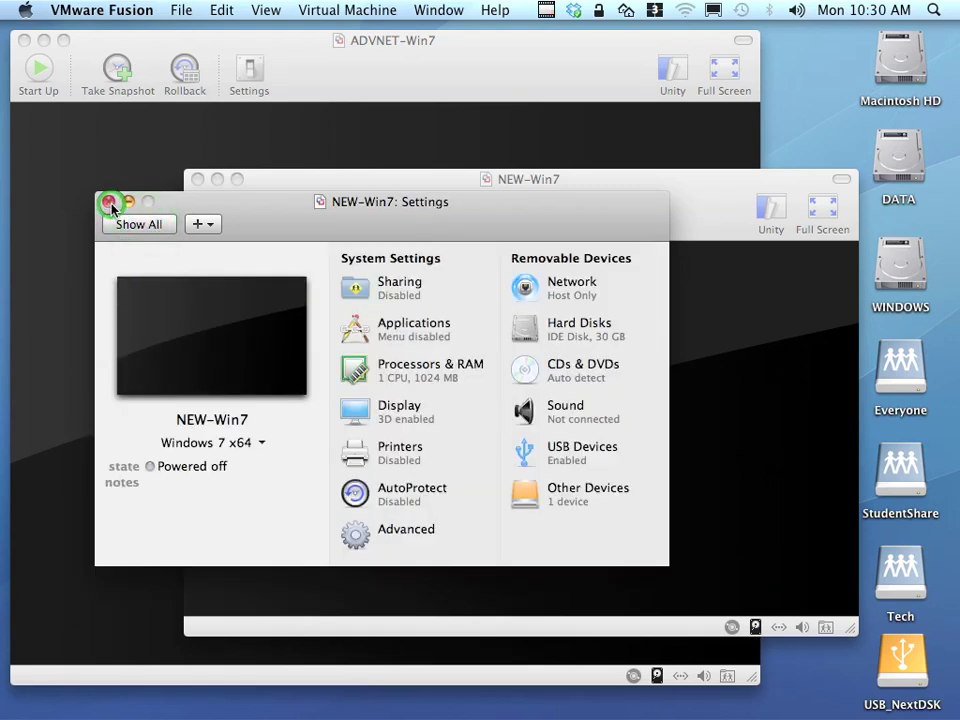
pyautogui.moveTo(550, 194); pyautogui.dragTo(525, 223)
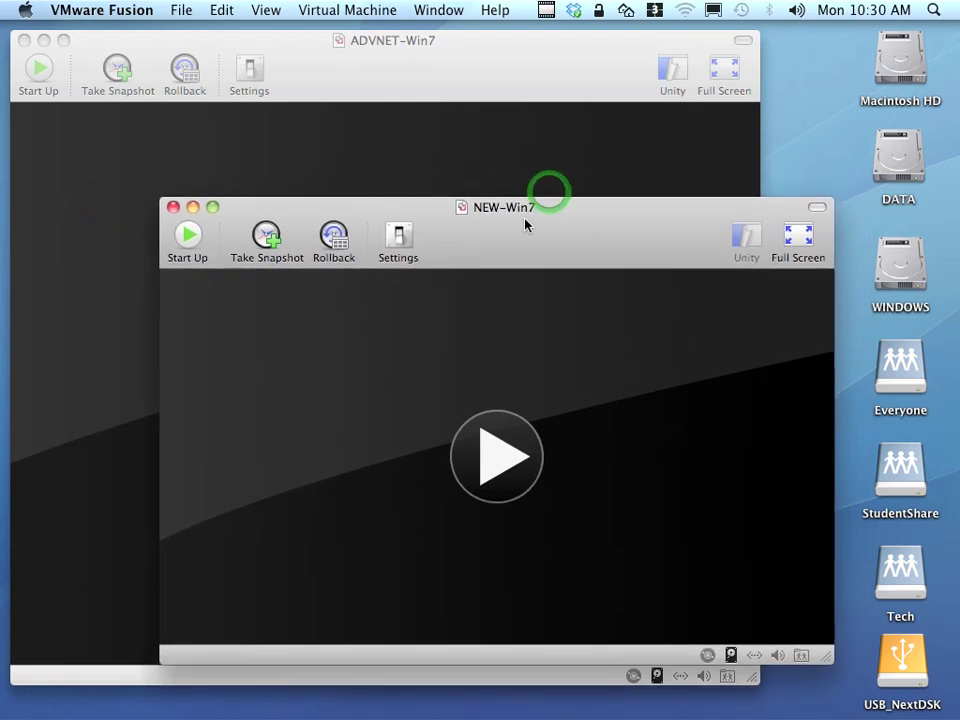
pyautogui.click(490, 455)
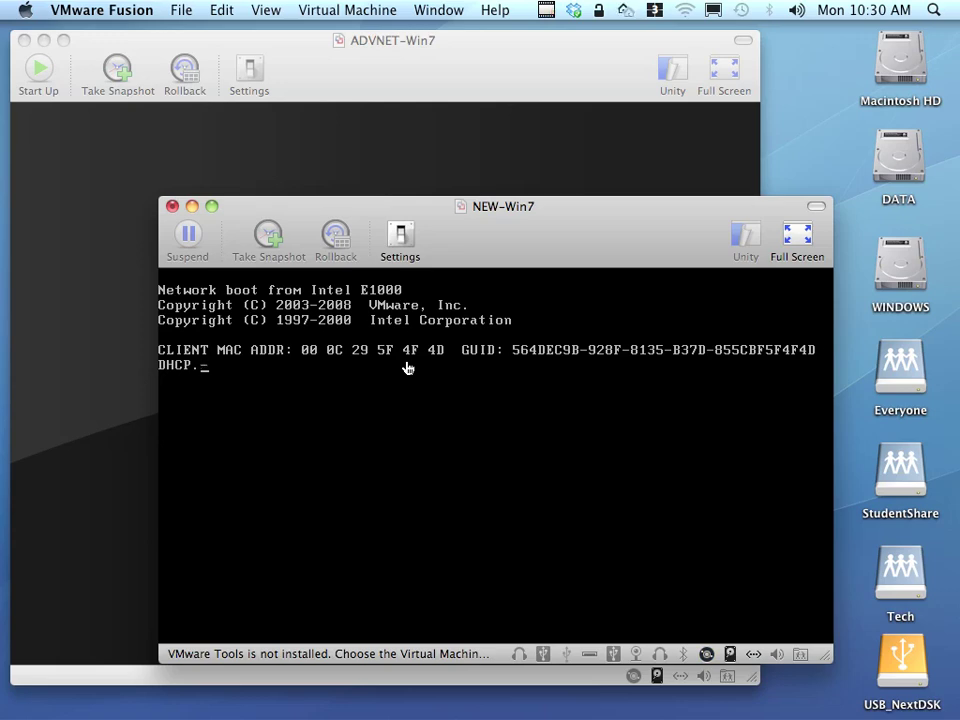
# At the FOG boot menu, run Quick Host Registration and Inventory.
pyautogui.click(407, 368)
pyautogui.press('Down')
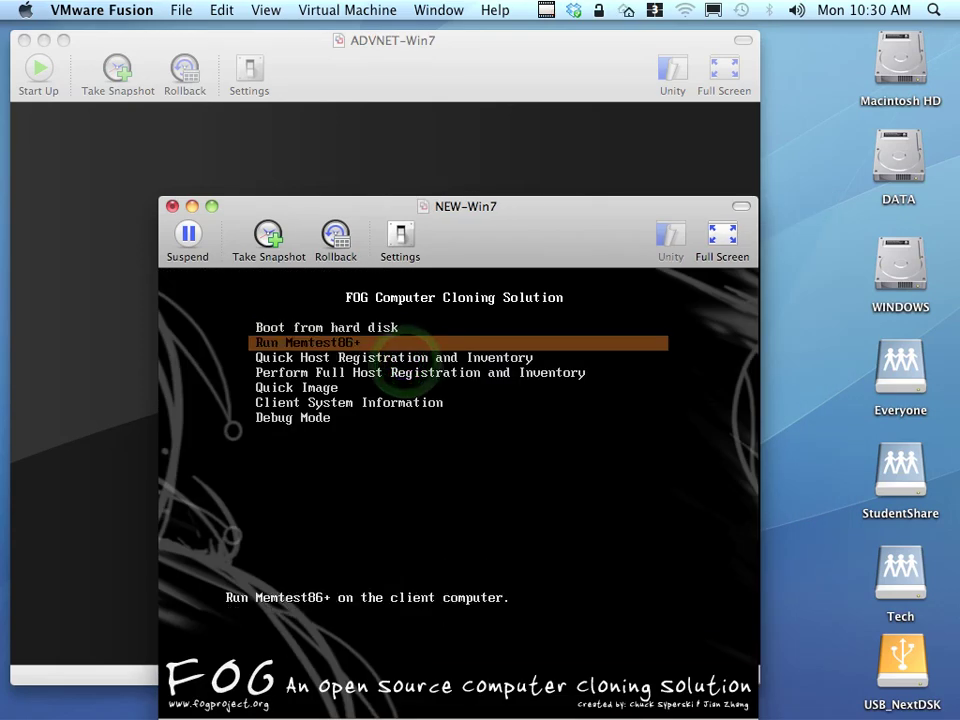
pyautogui.press('Down')
pyautogui.press('Return')
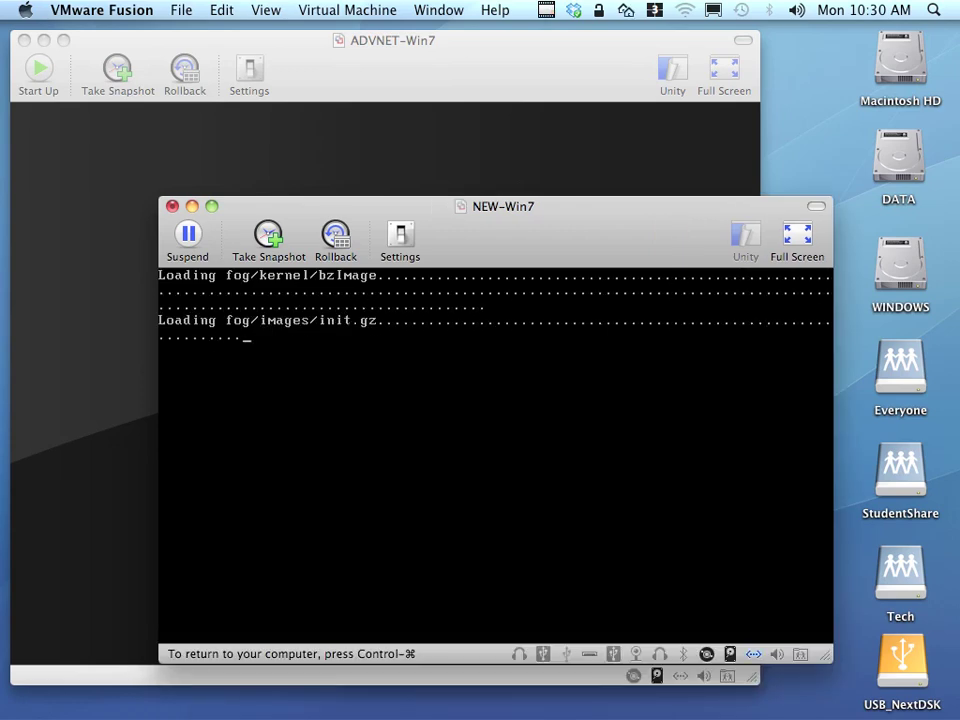
pyautogui.moveTo(540, 226); pyautogui.dragTo(535, 171)
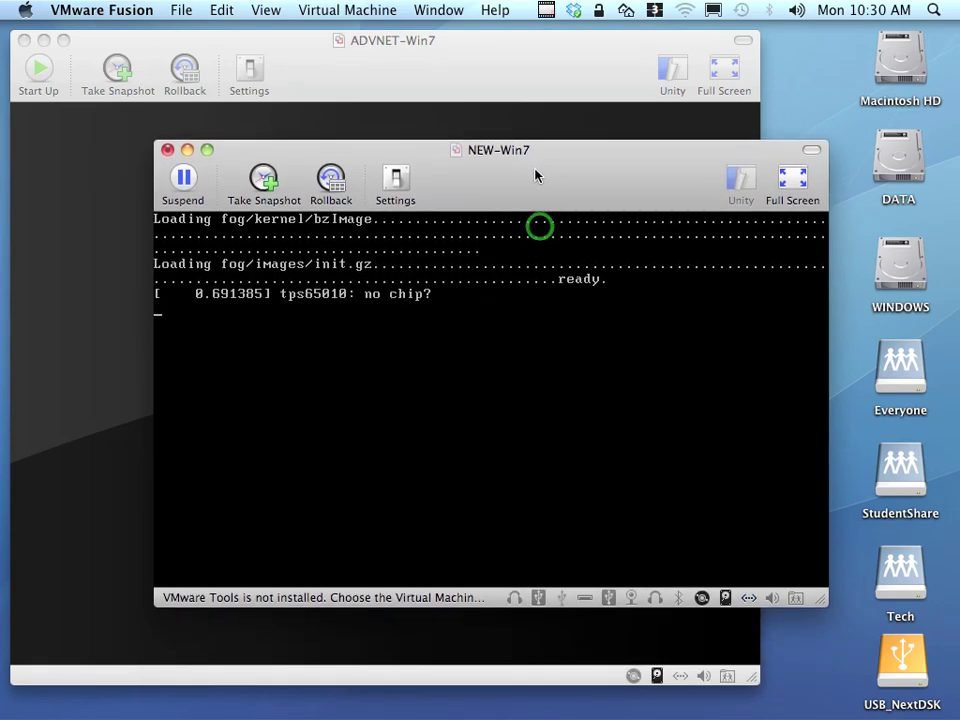
pyautogui.click(568, 388)
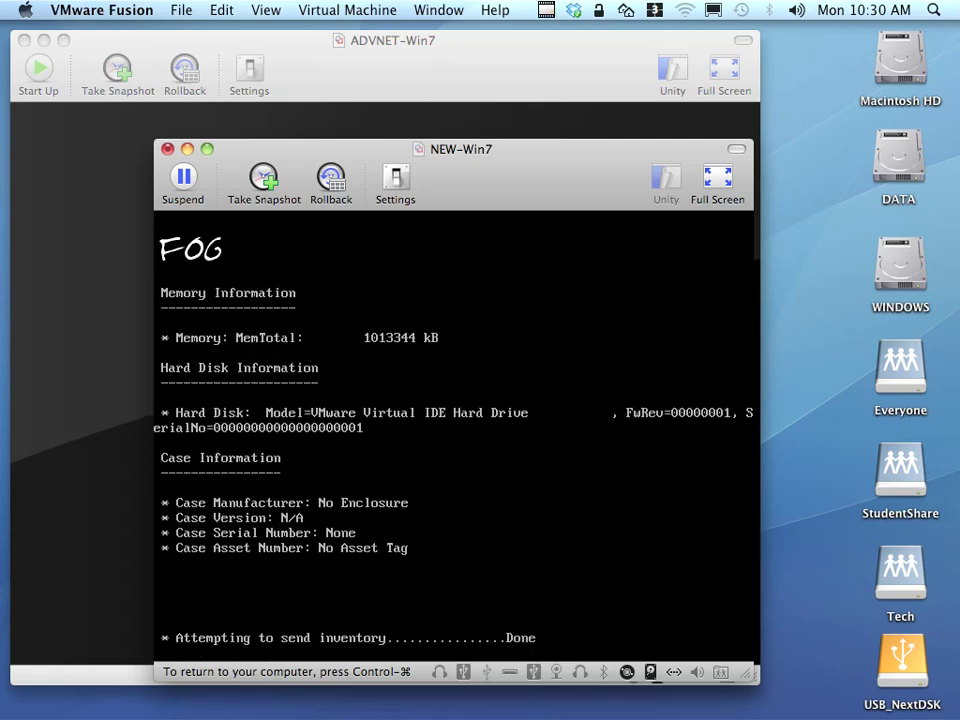
# After the inventory reboot, leave the FOG menu on Boot from hard disk.
pyautogui.moveTo(531, 165); pyautogui.dragTo(585, 91)
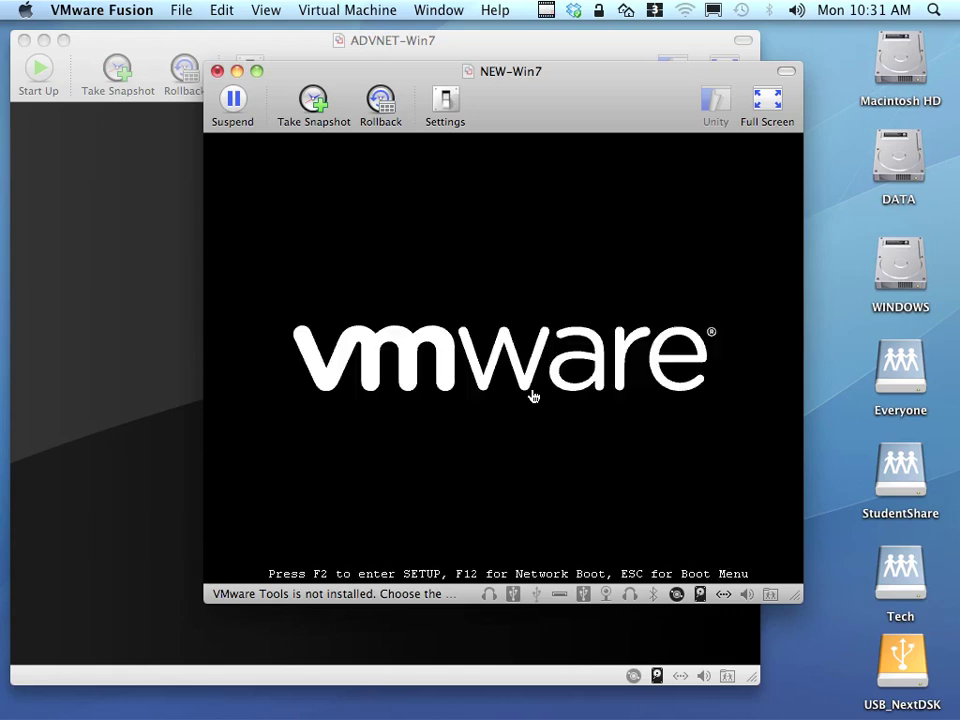
pyautogui.click(531, 394)
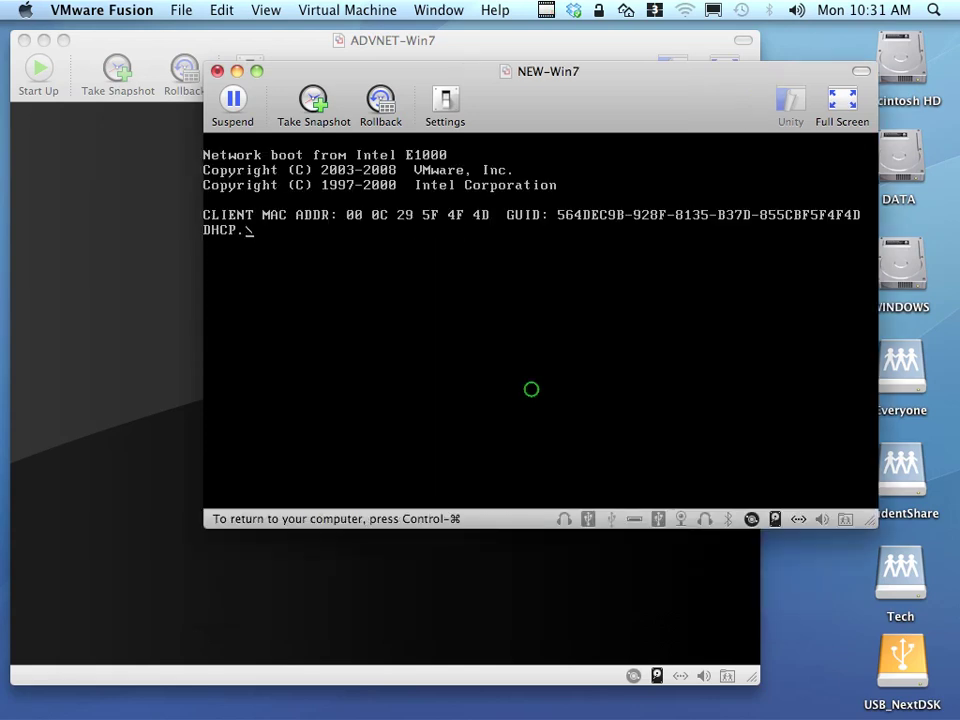
pyautogui.press('Down')
pyautogui.press('Up')
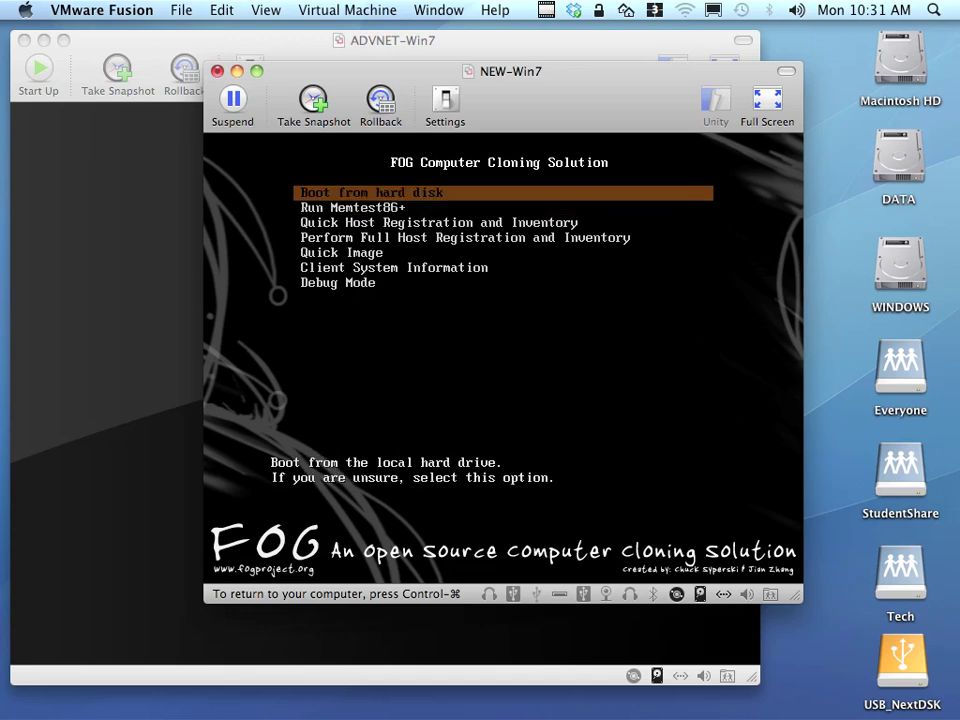
pyautogui.press('ctrl+super')
pyautogui.moveTo(583, 113); pyautogui.dragTo(617, 148)
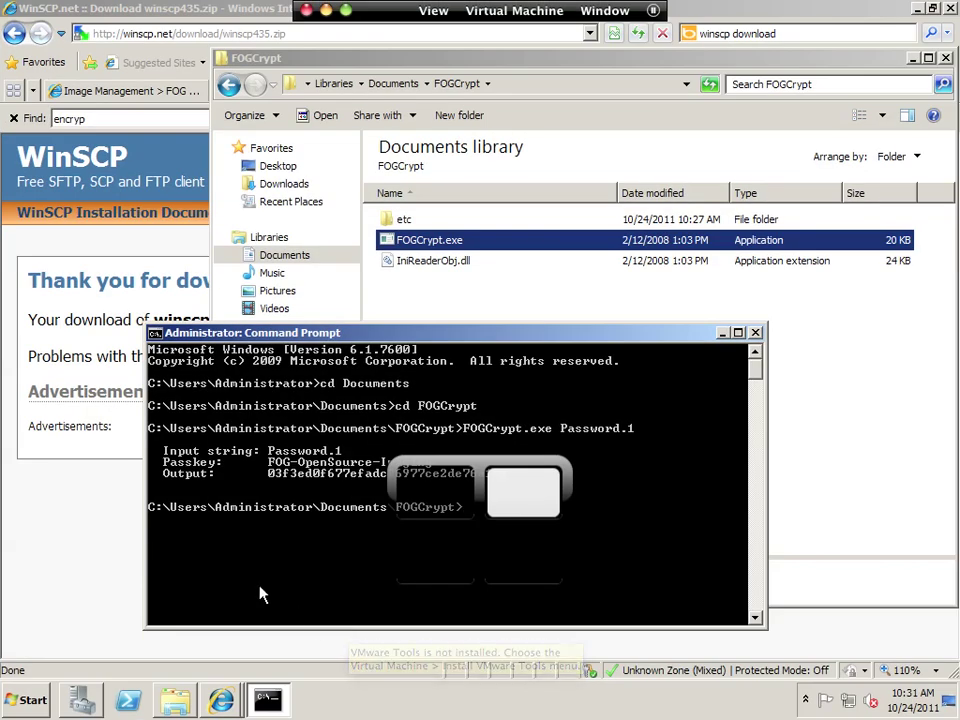
# Close the WinSCP page and open host 000c295f4f4d from FOG's host list.
pyautogui.click(78, 551)
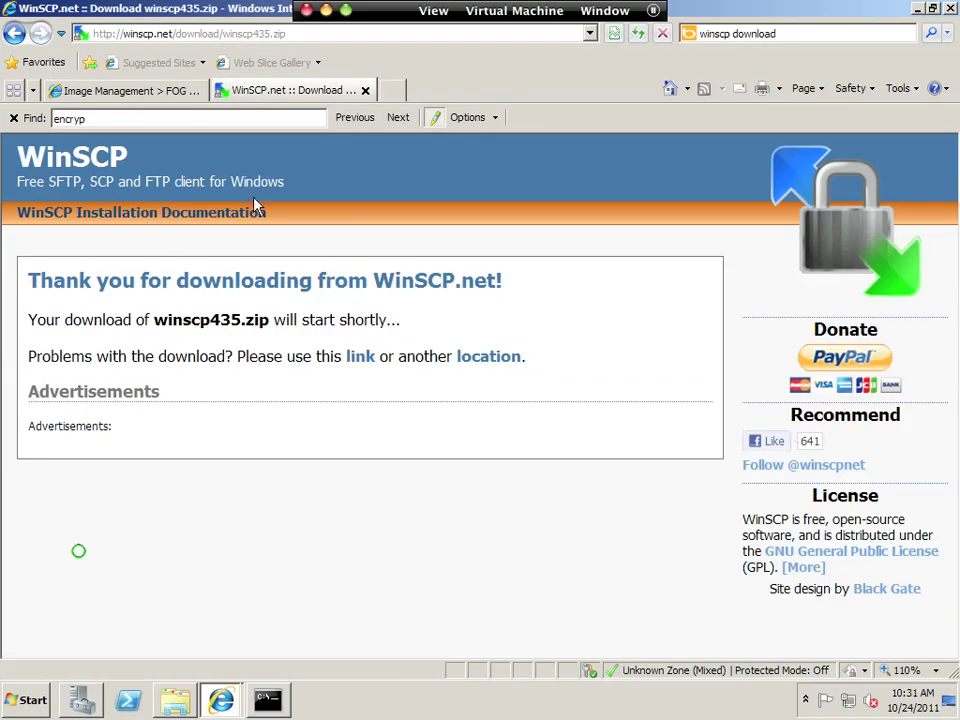
pyautogui.click(367, 88)
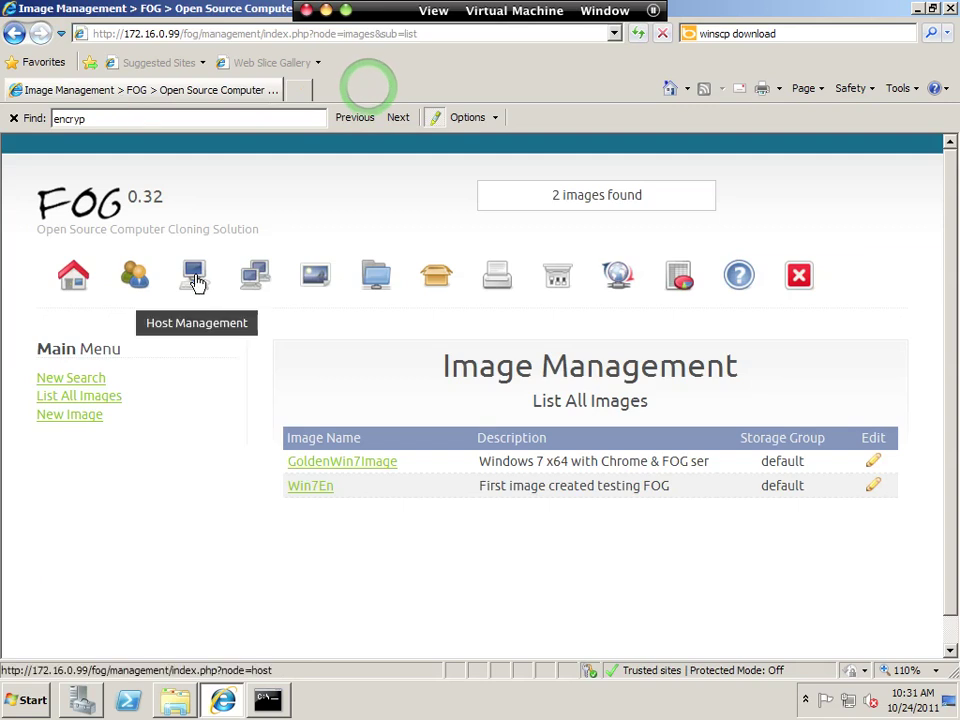
pyautogui.click(195, 281)
pyautogui.click(94, 395)
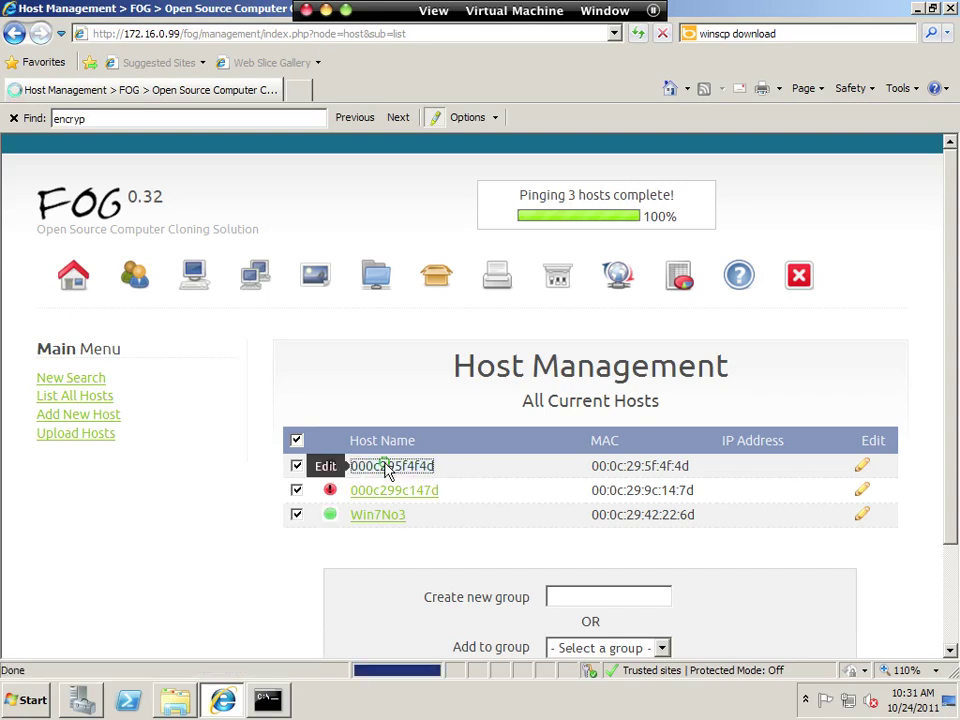
pyautogui.click(386, 465)
# Rename the host New-Win7, assign GoldenWin7Image and Windows 7, and update it.
pyautogui.moveTo(588, 449); pyautogui.dragTo(429, 444)
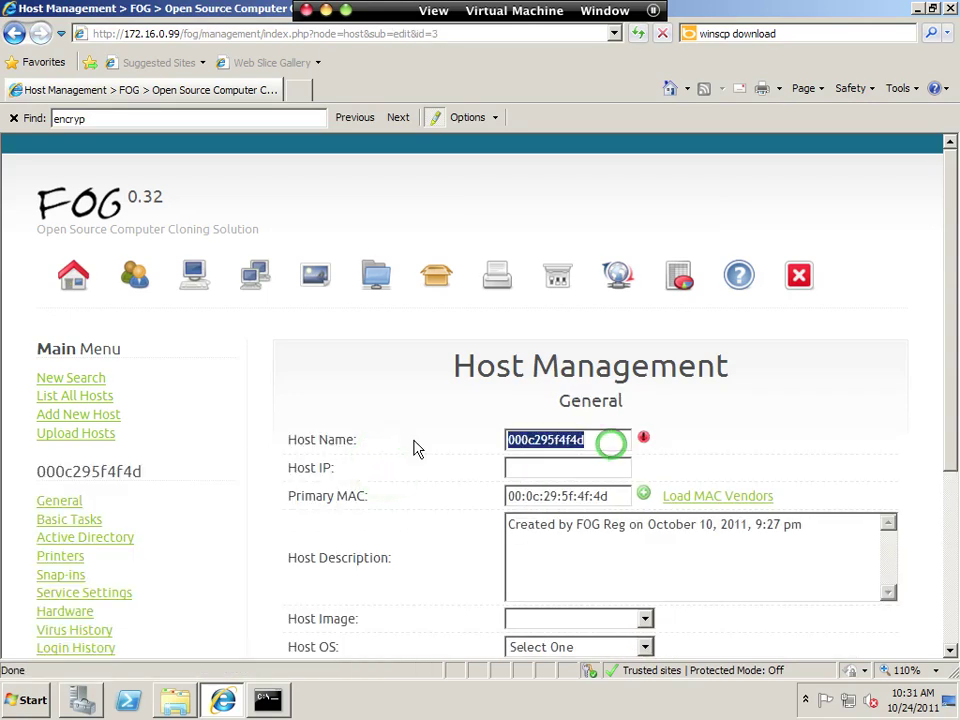
pyautogui.write('New-Win7')
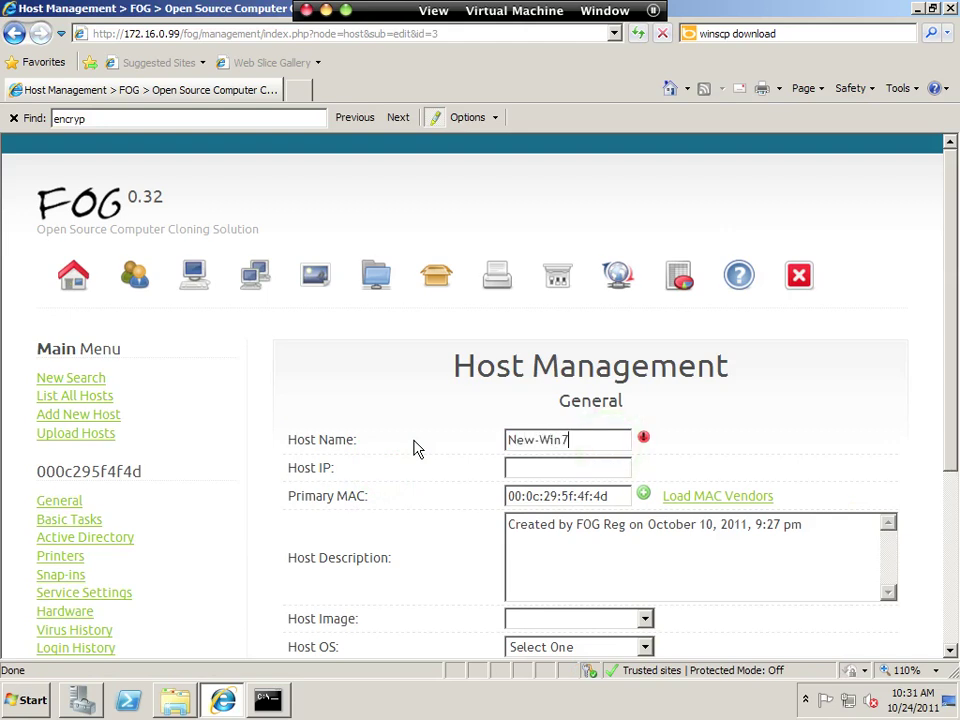
pyautogui.scroll(-3, 441, 525)
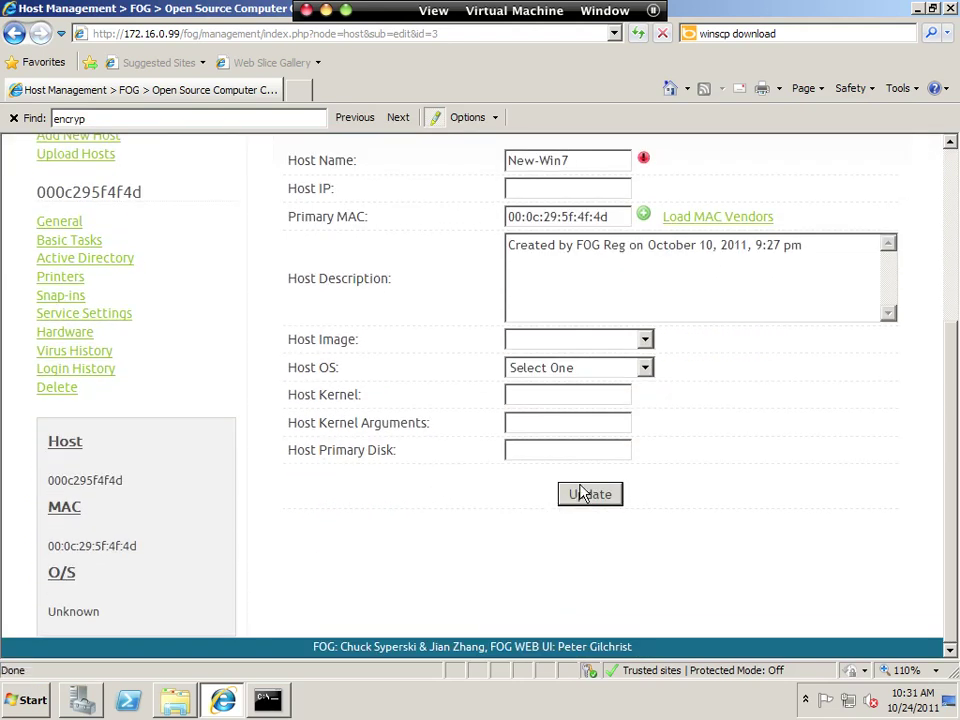
pyautogui.click(628, 342)
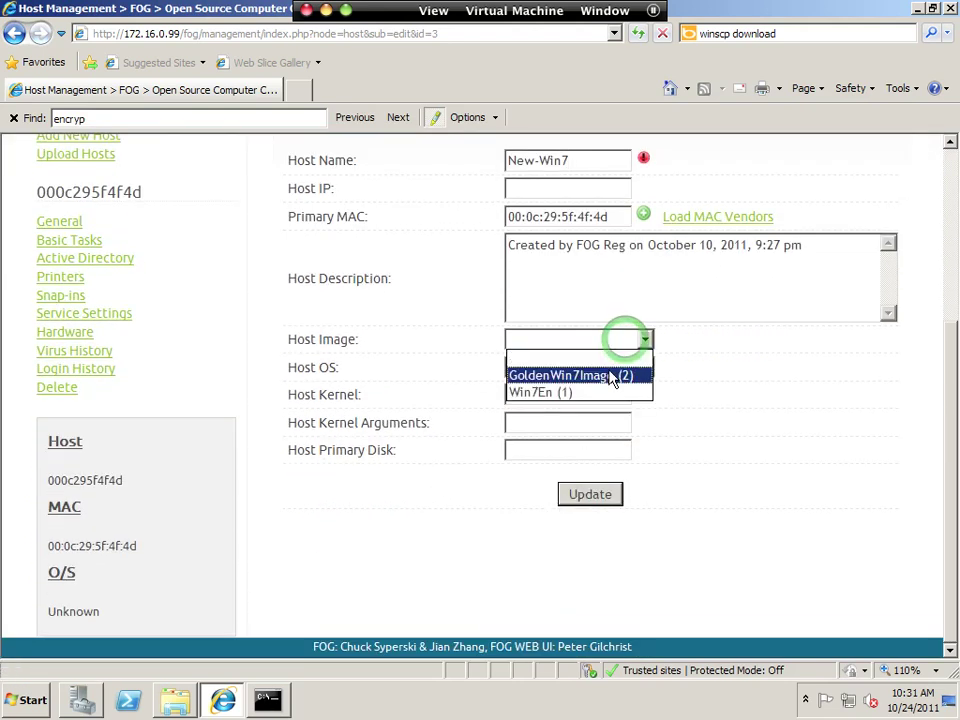
pyautogui.click(600, 378)
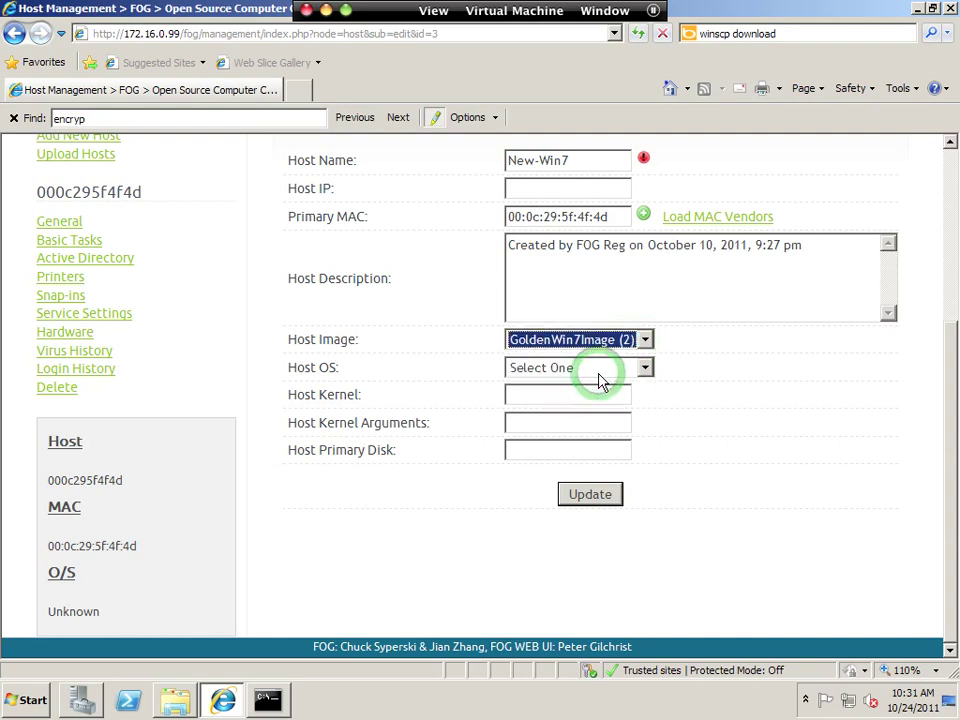
pyautogui.click(586, 372)
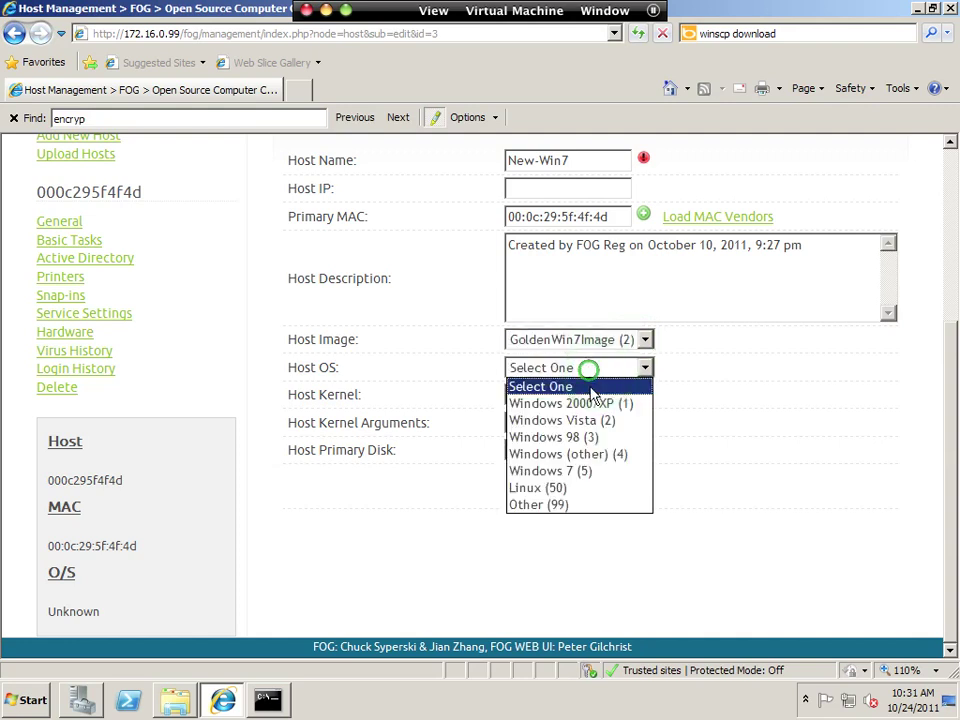
pyautogui.click(596, 470)
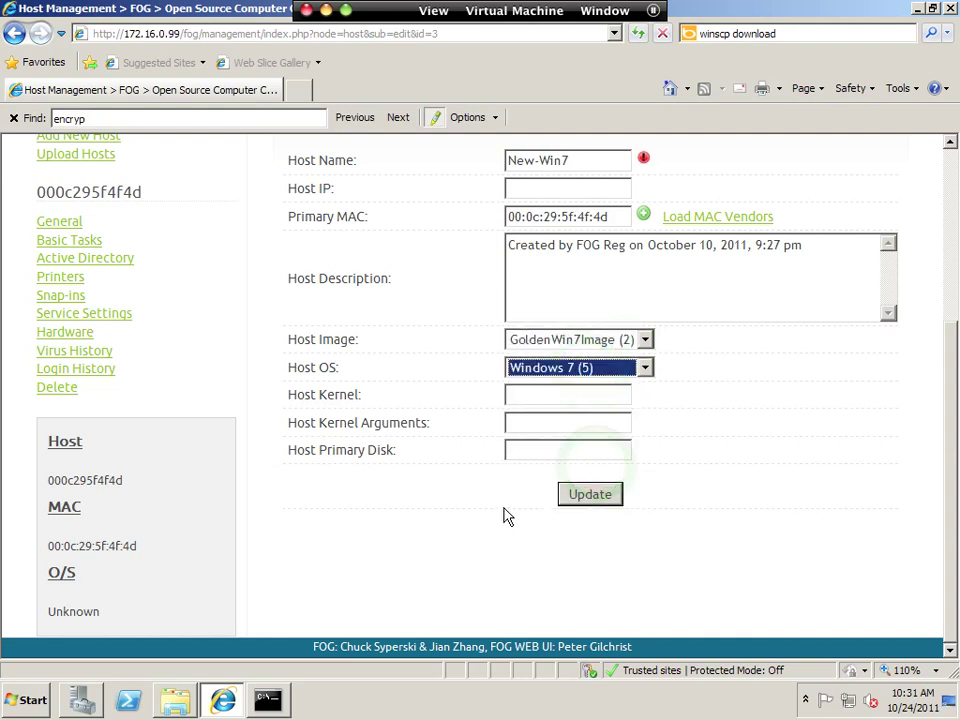
pyautogui.click(612, 496)
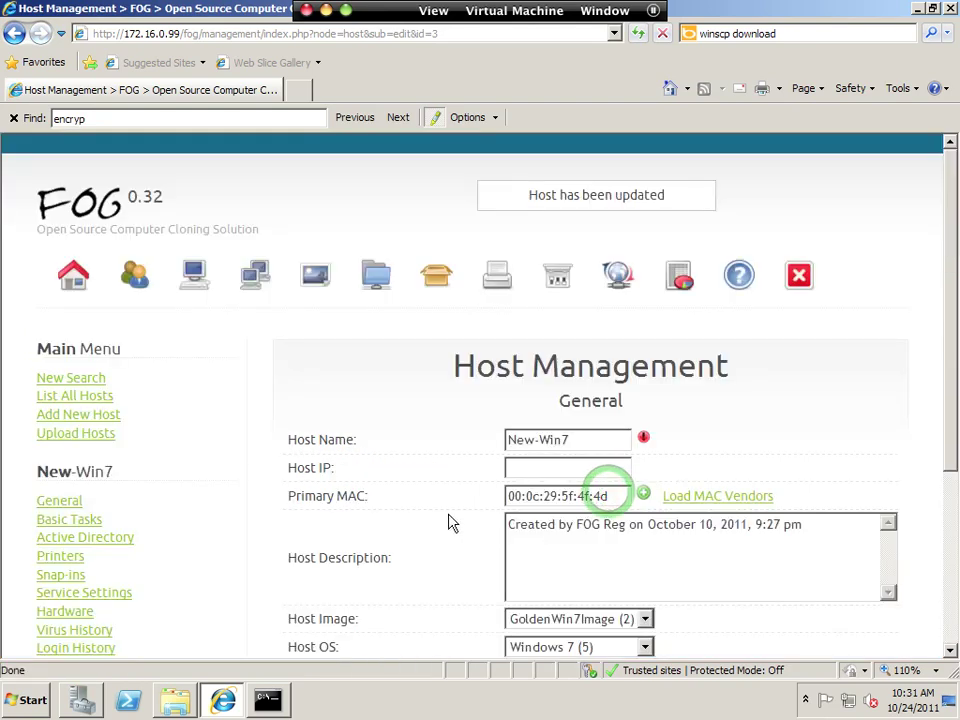
pyautogui.scroll(-1, 278, 507)
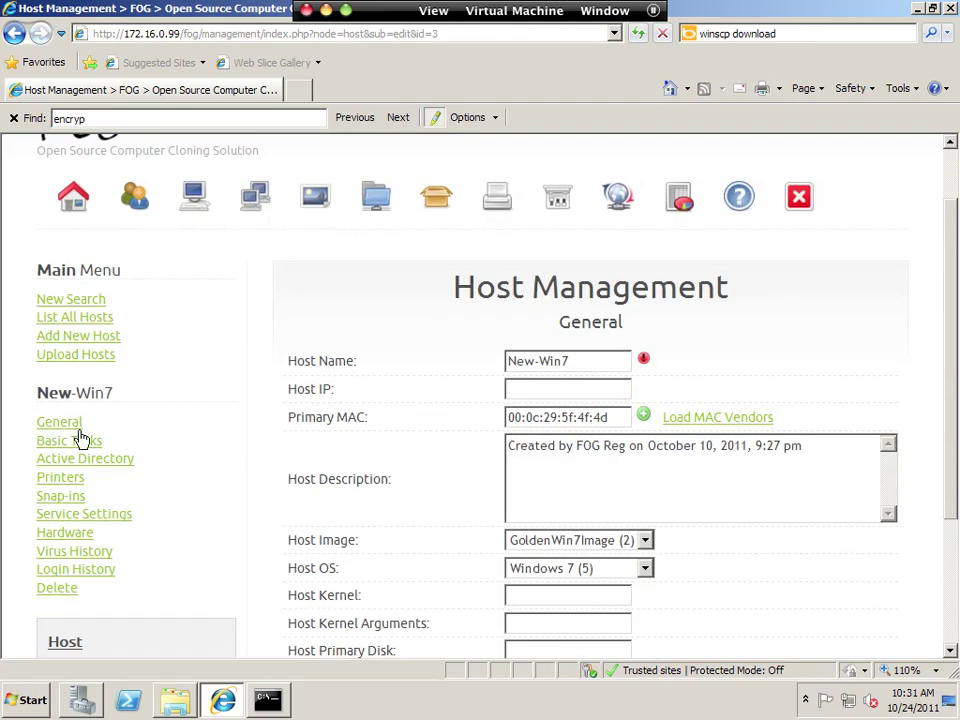
pyautogui.click(92, 460)
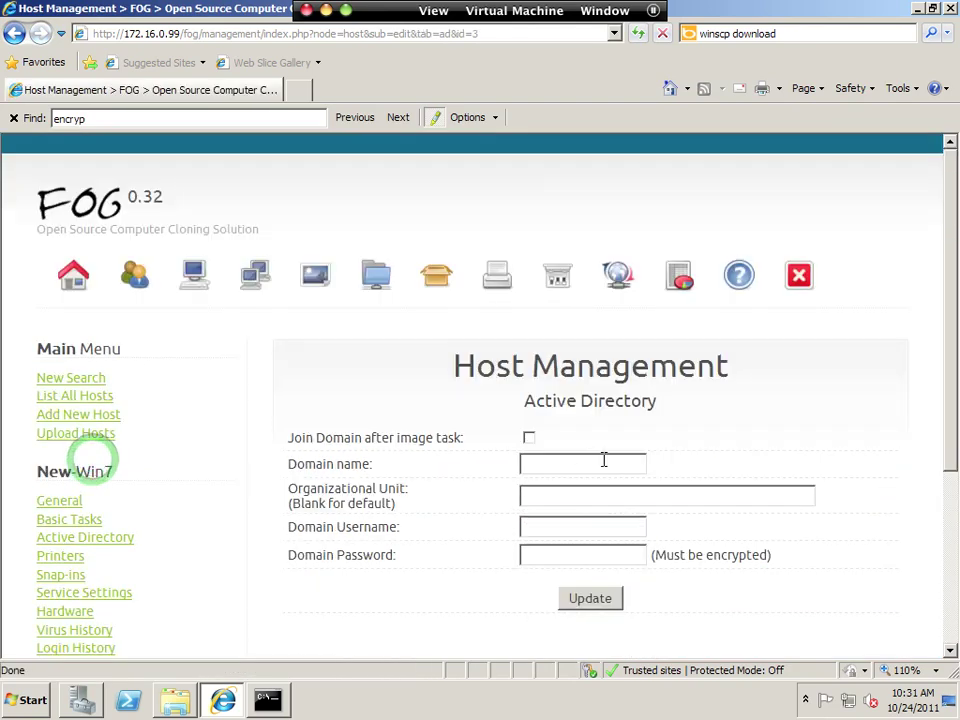
# Enable Join Domain for New-Win7, entering domain advnet.prv and the domain administrator username.
pyautogui.click(529, 437)
pyautogui.click(535, 465)
pyautogui.write('advnet\\administrato')
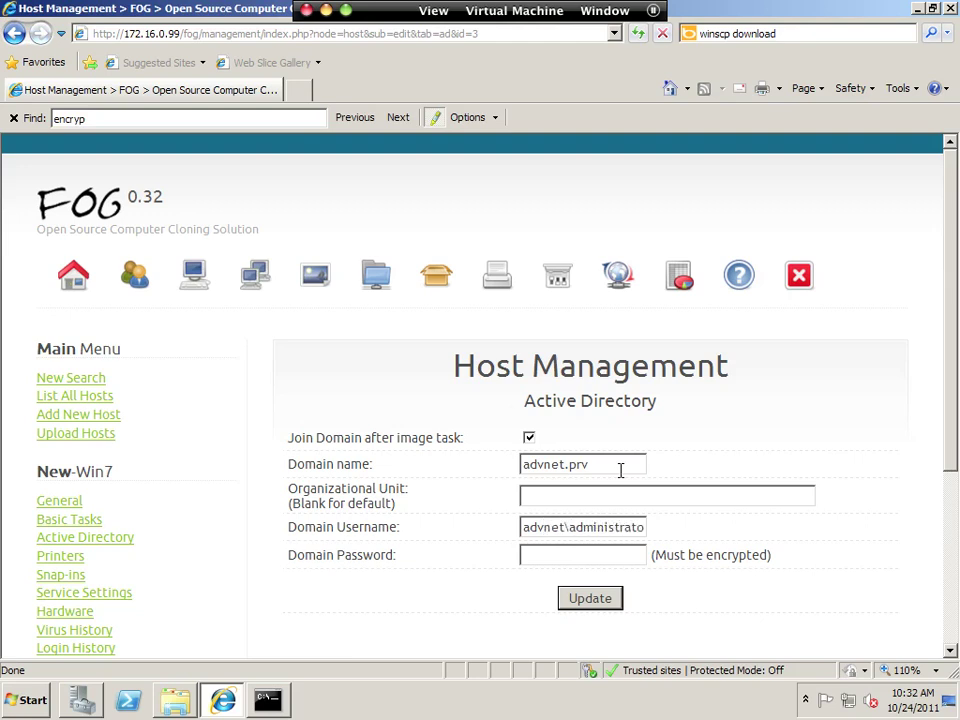
pyautogui.press('Tab')
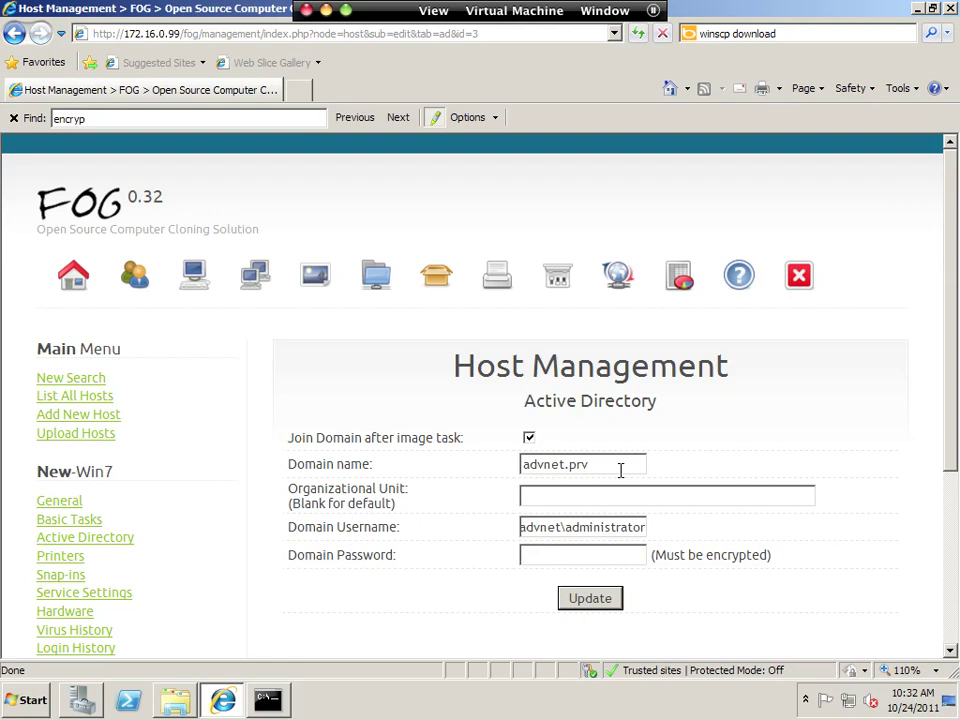
# Copy the FOGCrypt-encrypted password from the console into Domain Password and save the settings.
pyautogui.click(266, 700)
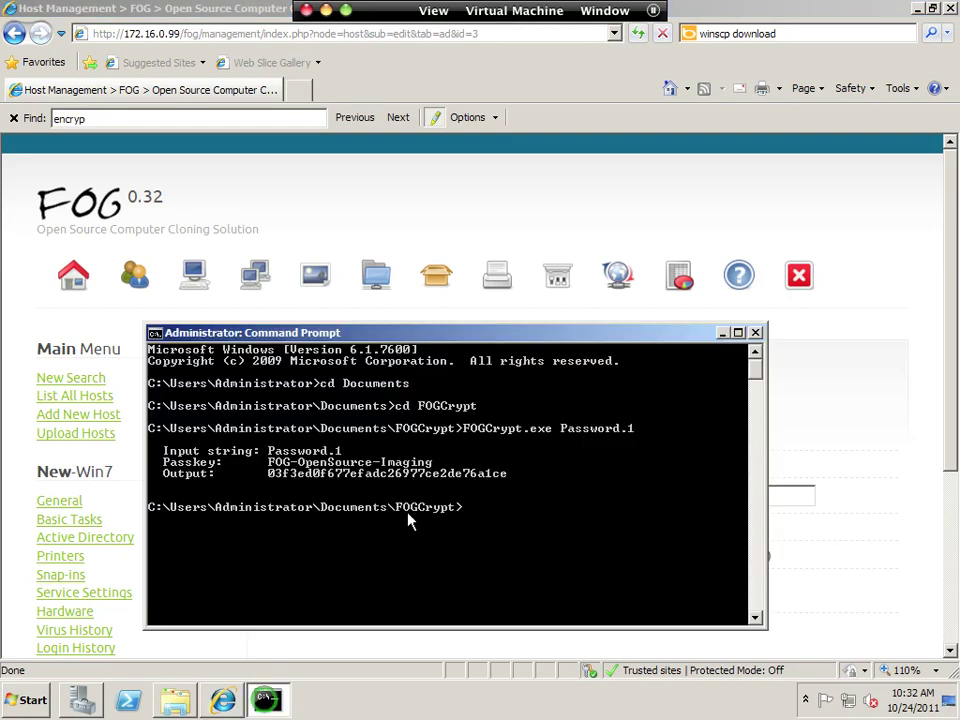
pyautogui.rightClick(319, 484)
pyautogui.click(330, 486)
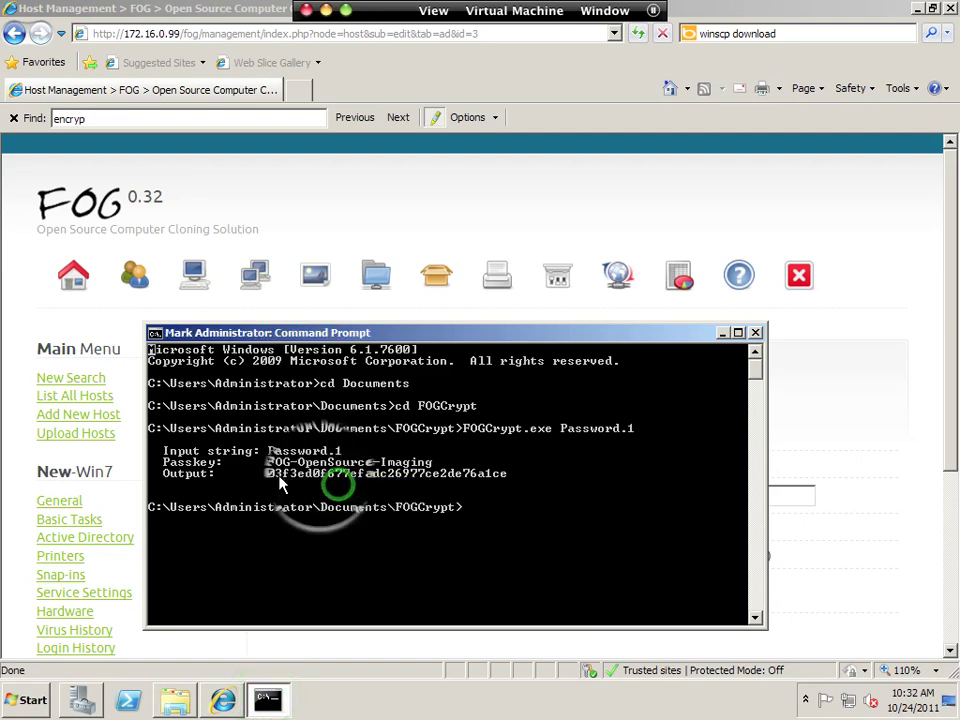
pyautogui.moveTo(270, 474); pyautogui.dragTo(505, 486)
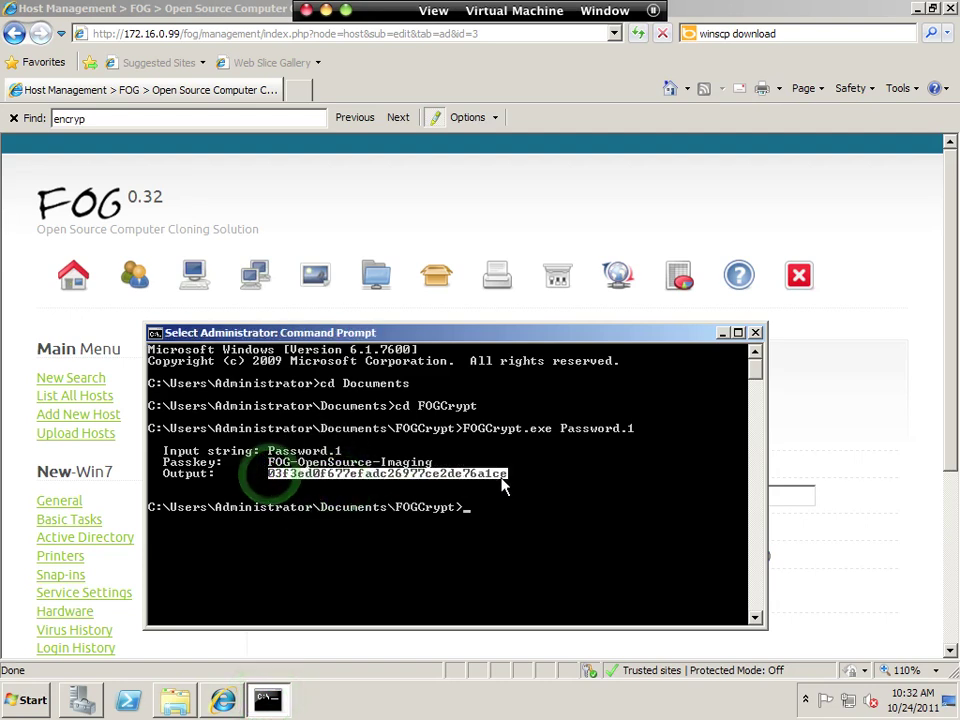
pyautogui.rightClick(505, 482)
pyautogui.click(869, 520)
pyautogui.click(594, 558)
pyautogui.rightClick(600, 562)
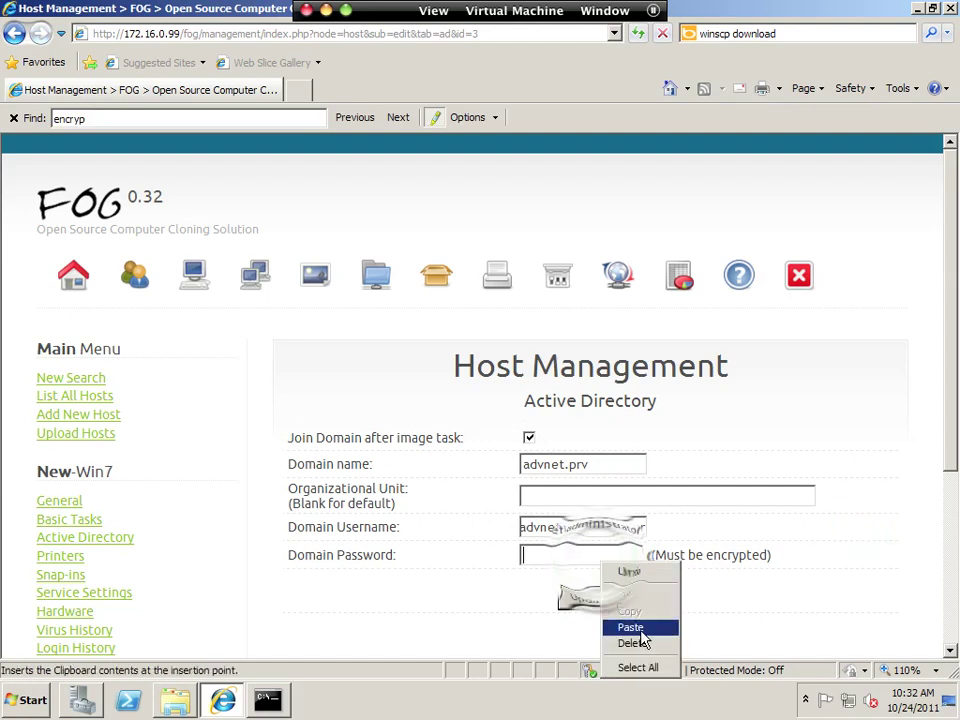
pyautogui.click(630, 627)
pyautogui.click(592, 599)
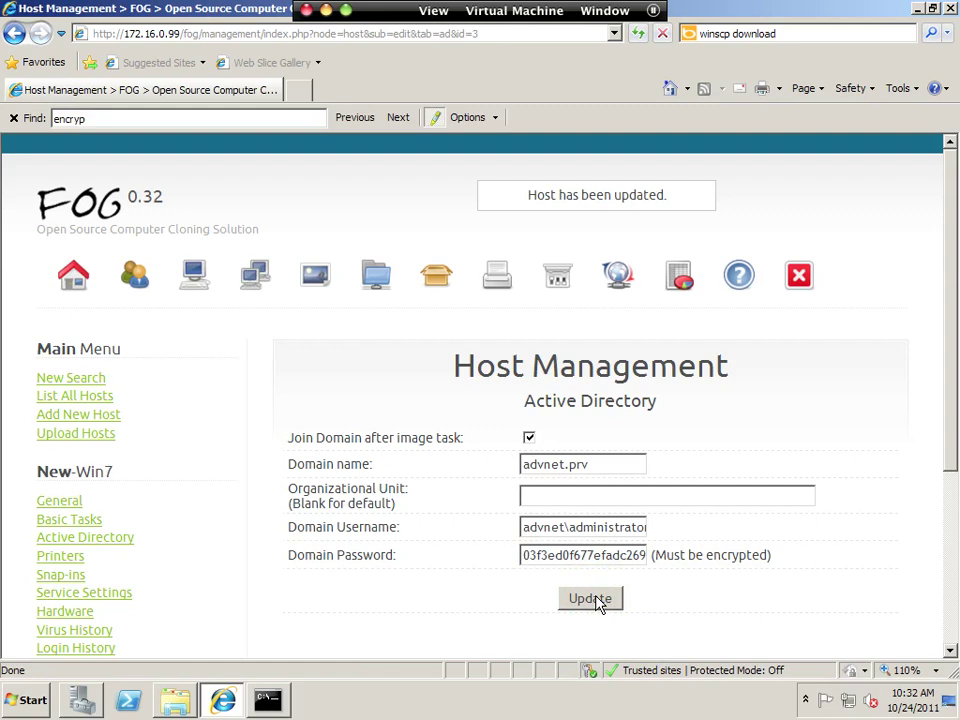
pyautogui.click(589, 602)
# Go from All Hosts to the Basic Tasks of host 000c299c147d.
pyautogui.click(62, 521)
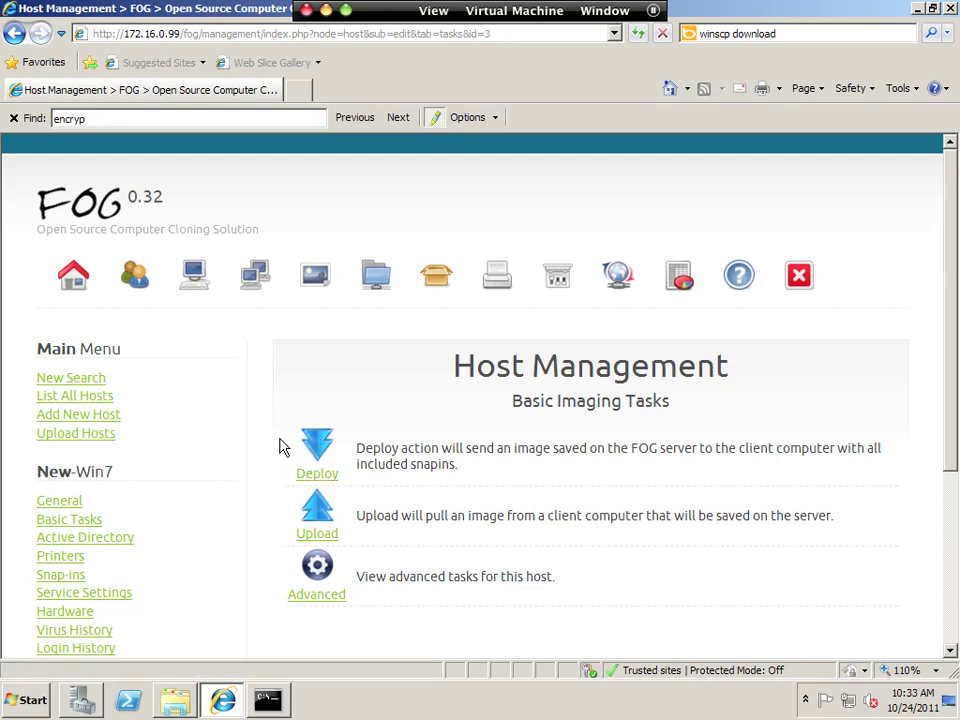
pyautogui.click(70, 398)
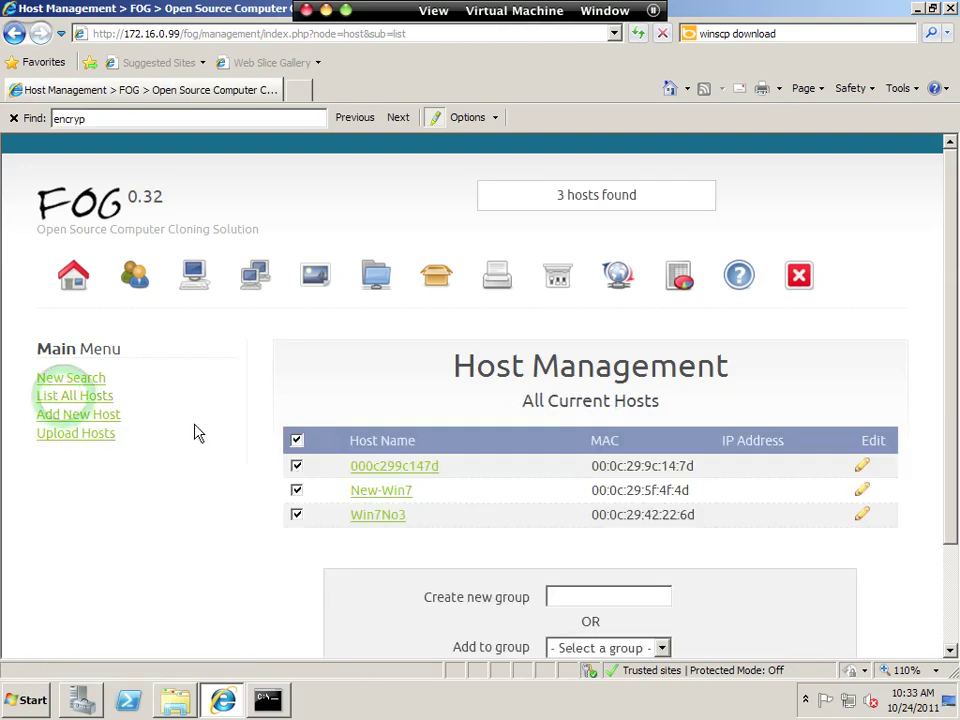
pyautogui.click(428, 475)
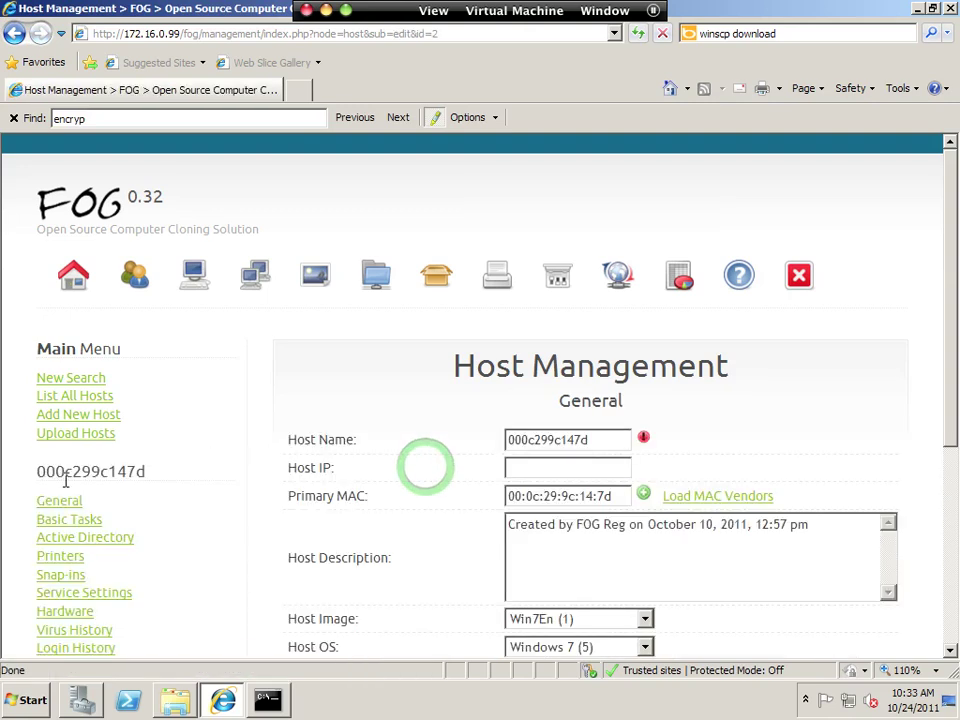
pyautogui.click(66, 520)
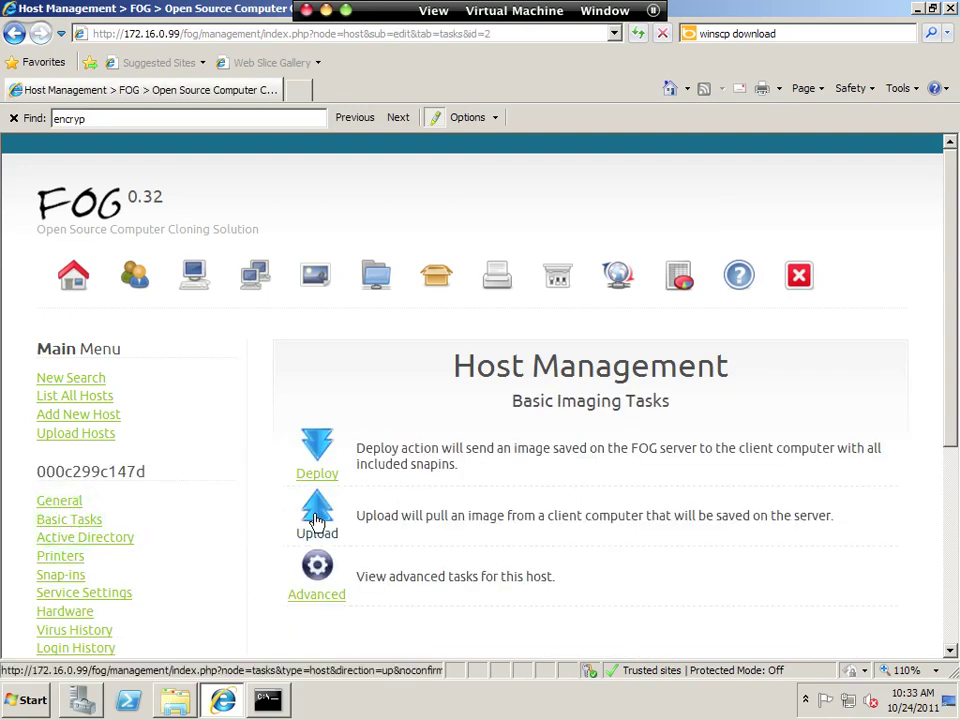
# Start an image upload that shuts down after completion, and check it in Active Tasks.
pyautogui.click(316, 518)
pyautogui.scroll(-2, 316, 520)
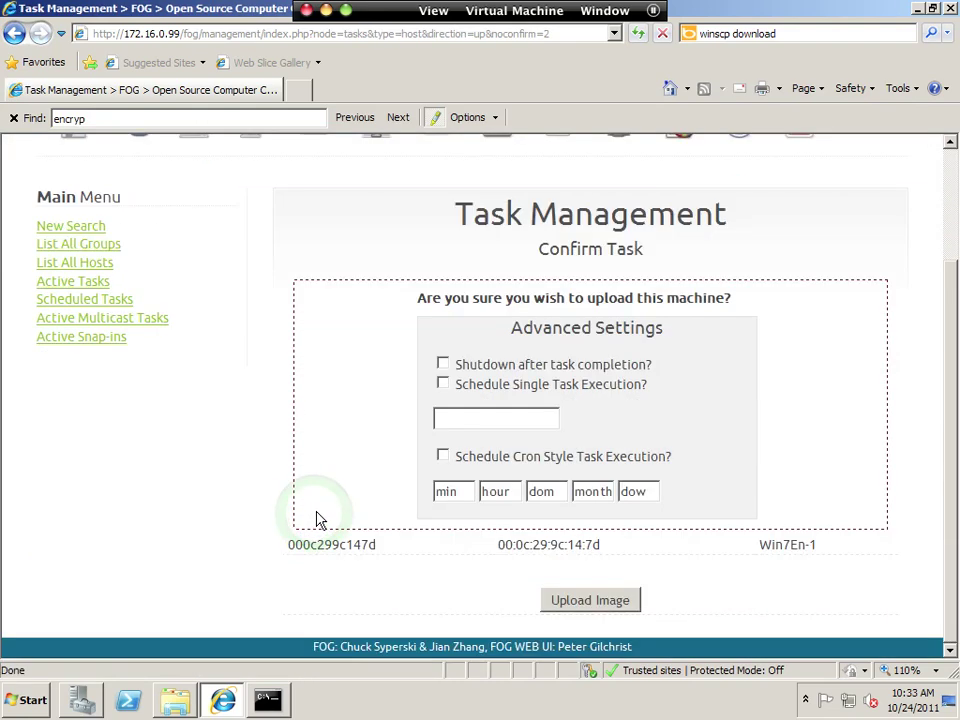
pyautogui.click(443, 365)
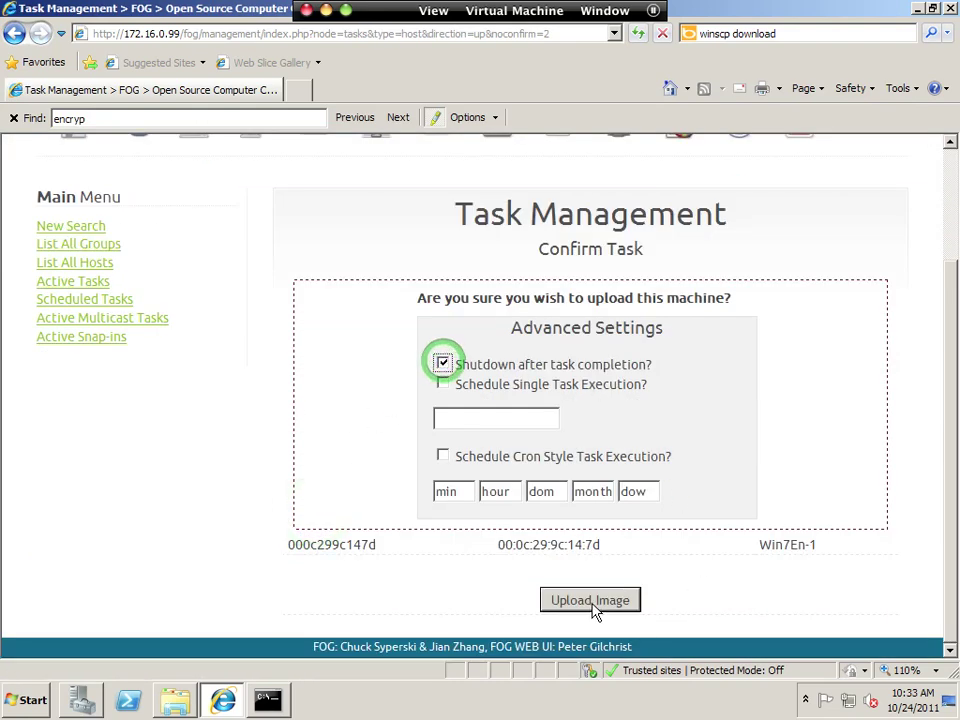
pyautogui.click(591, 604)
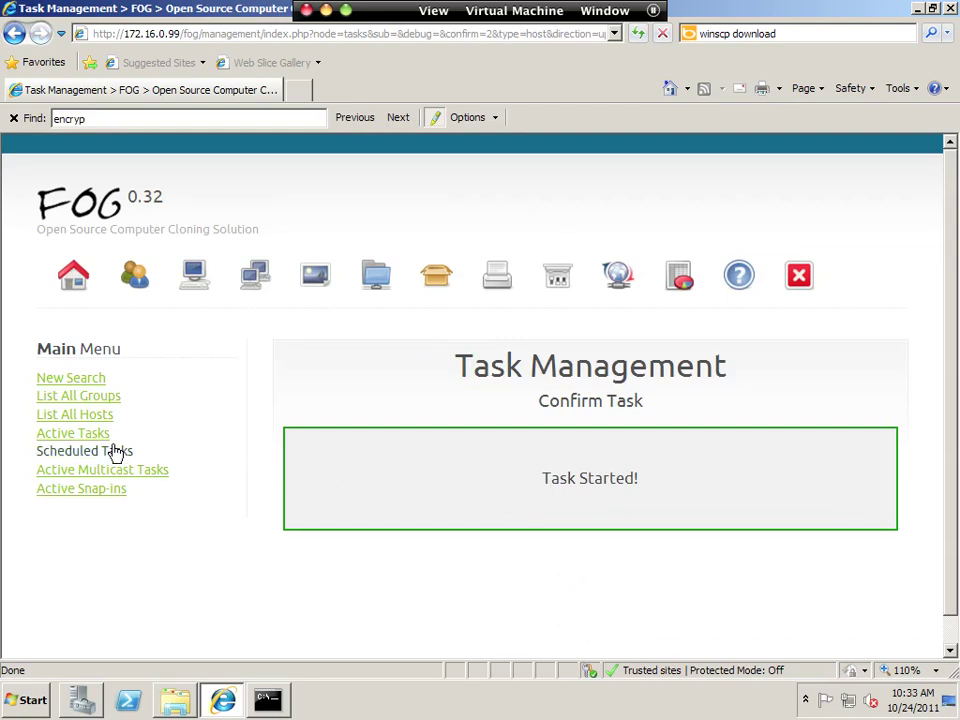
pyautogui.click(63, 434)
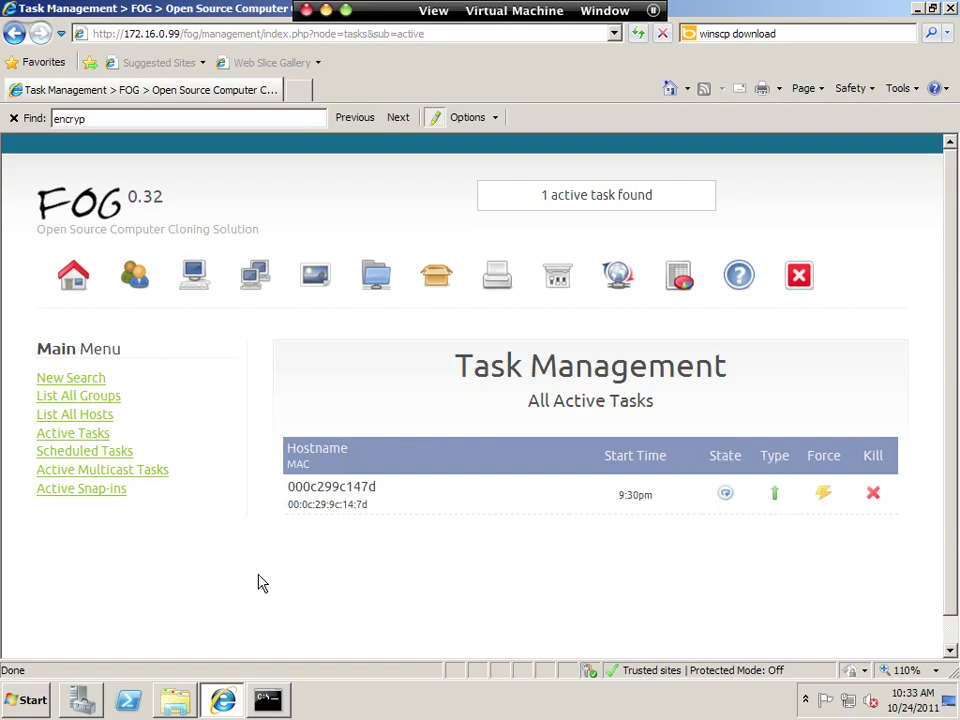
pyautogui.hotkey('ctrl', '3')
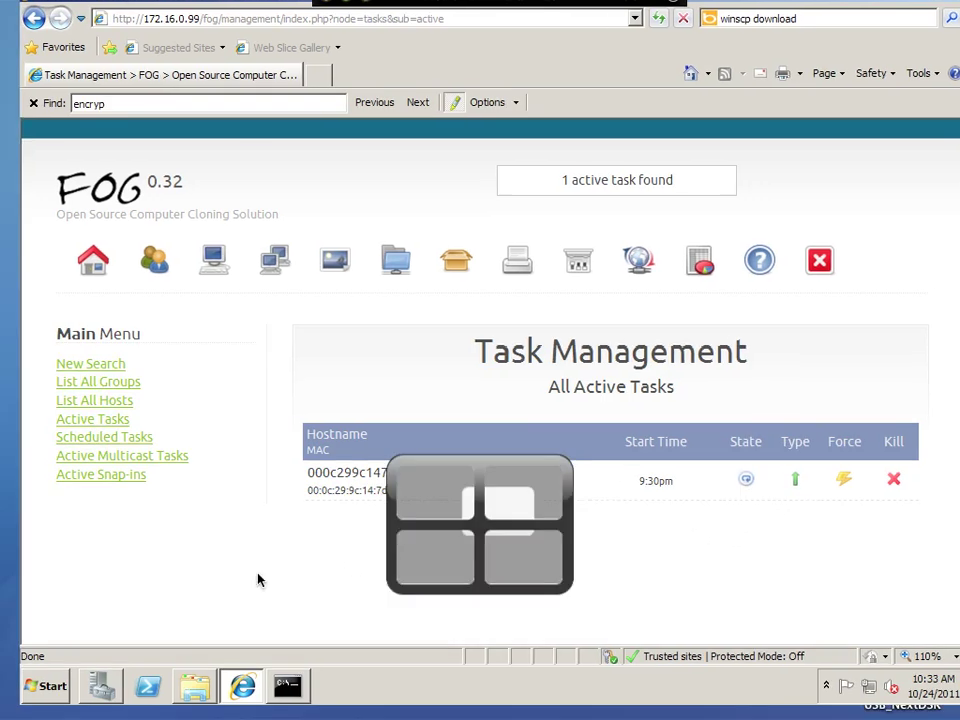
# Move the NEW-Win7 window aside, bring ADVNET-Win7 forward and power it on.
pyautogui.moveTo(344, 113); pyautogui.dragTo(471, 198)
pyautogui.click(312, 60)
pyautogui.click(271, 242)
pyautogui.click(377, 372)
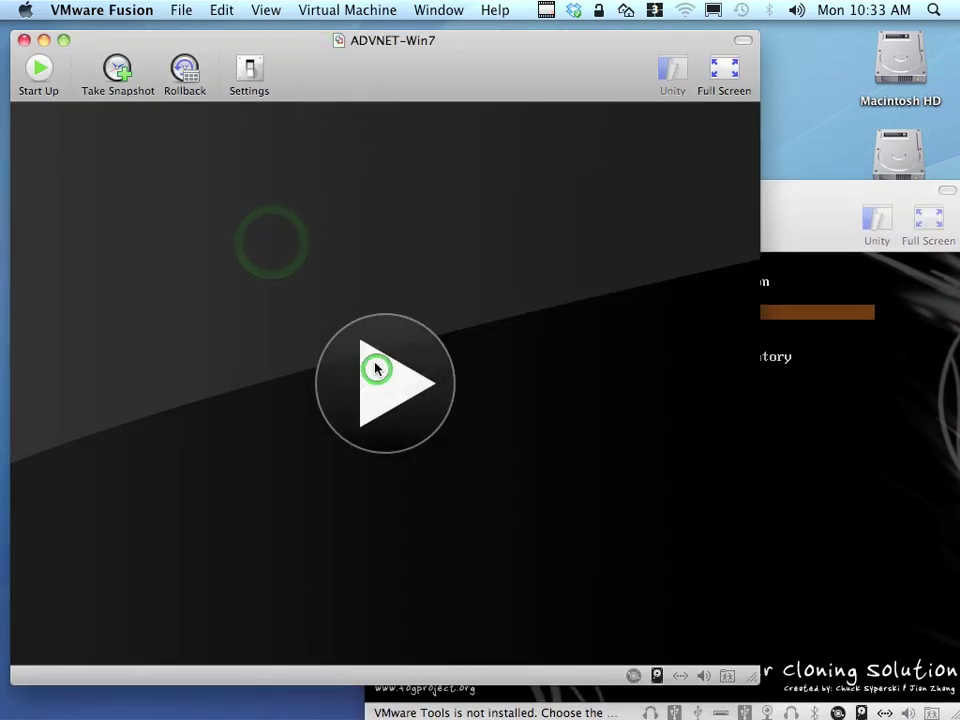
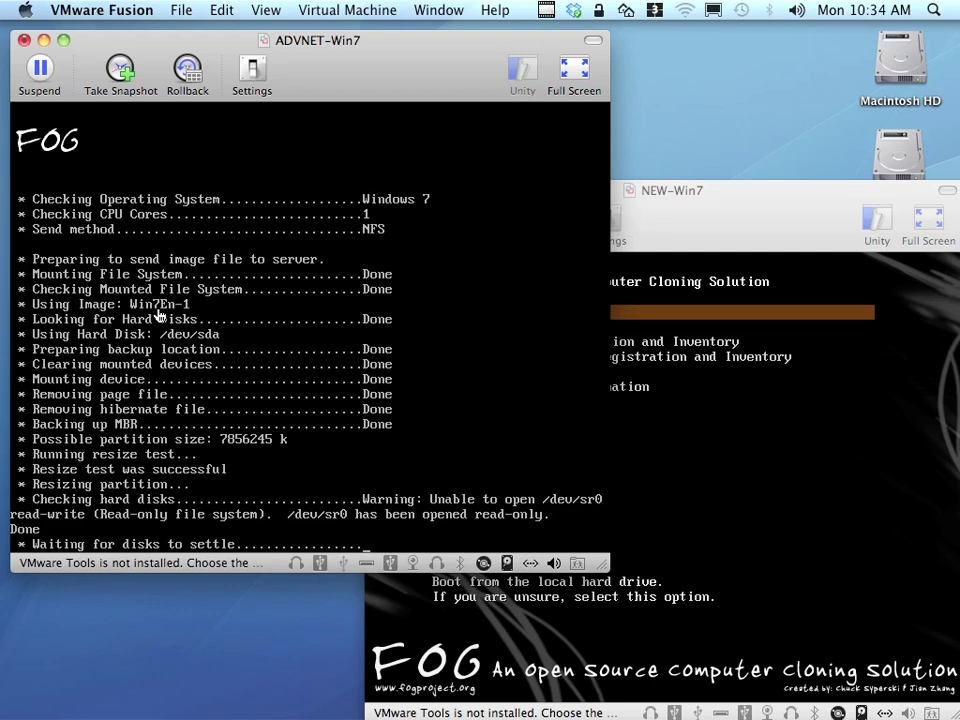
# Stop ADVNET-Win7's Win7En-1 upload with Ctrl-C, then shut the VM down from Virtual Machine.
pyautogui.click(158, 315)
pyautogui.hotkey('ctrl', 'c')
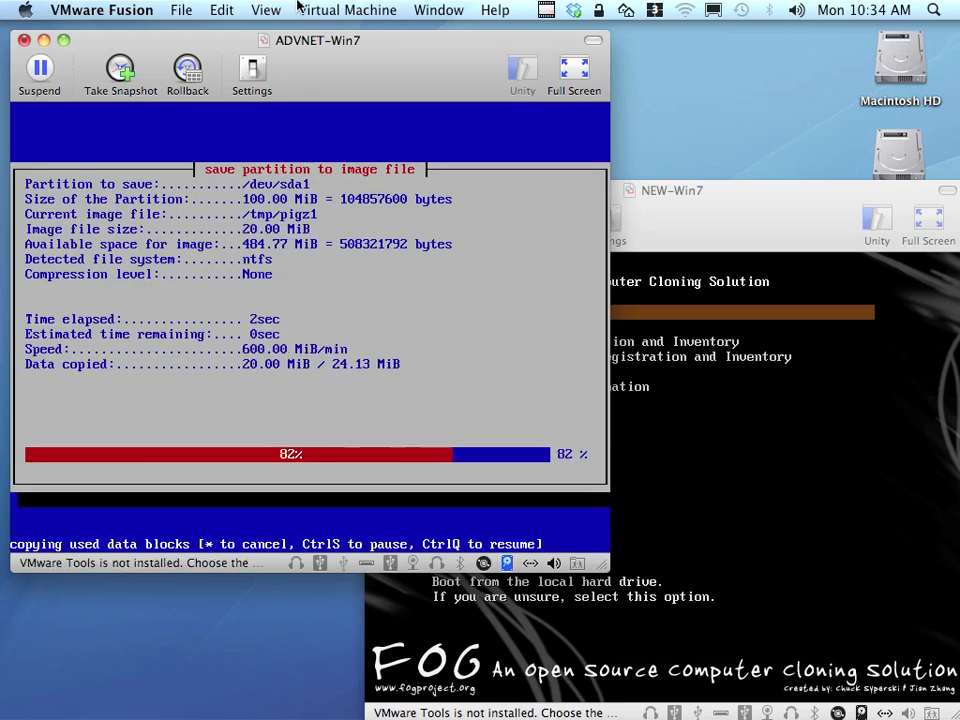
pyautogui.click(340, 10)
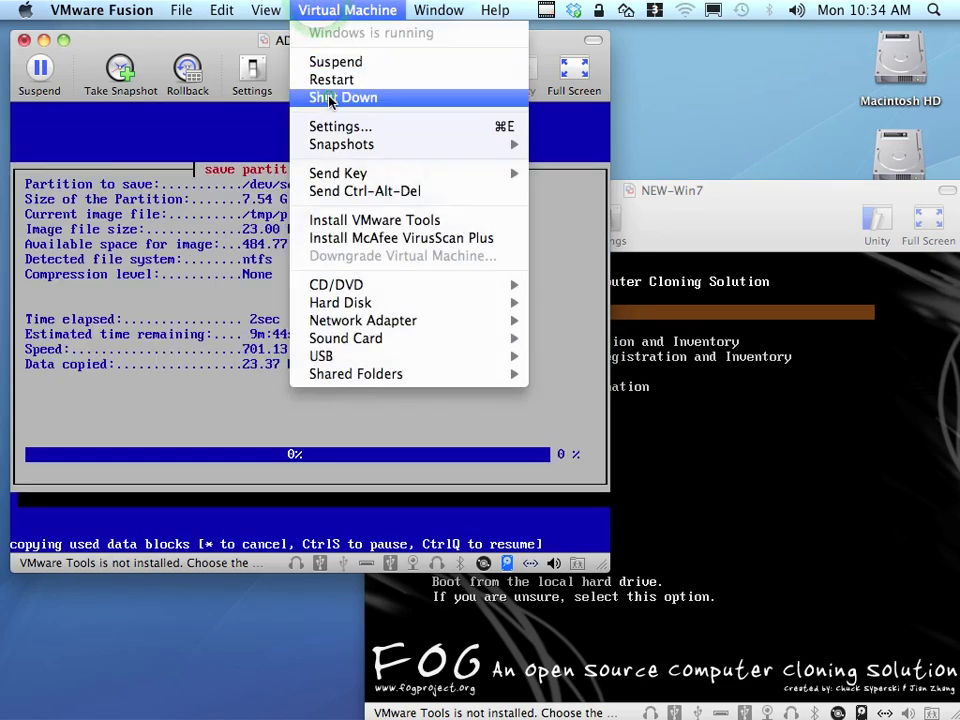
pyautogui.click(331, 97)
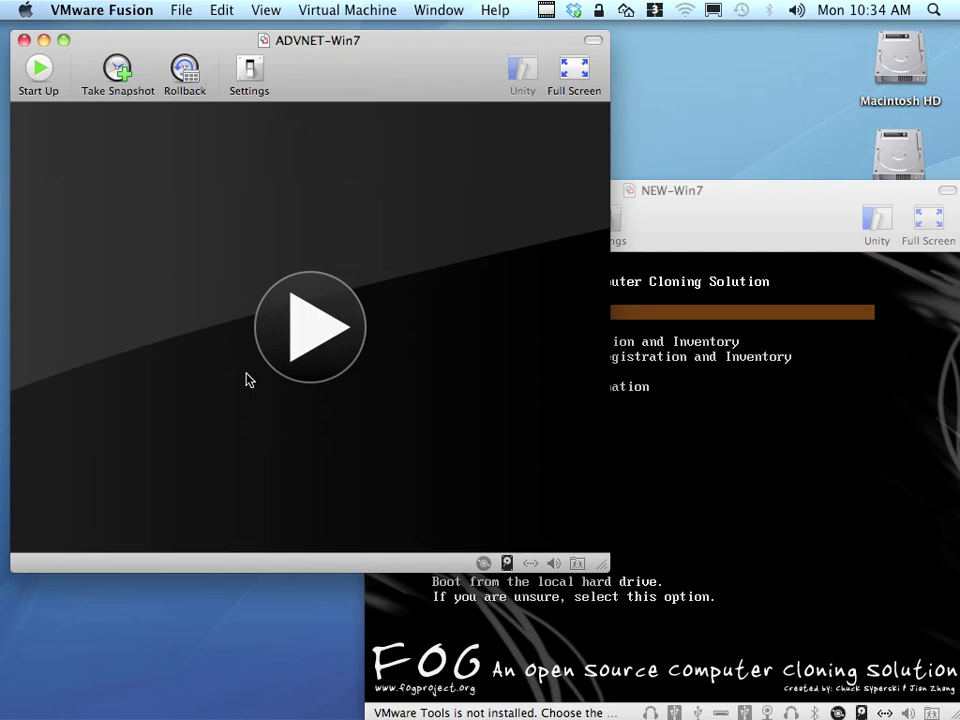
pyautogui.hotkey('ctrl', 'Right')
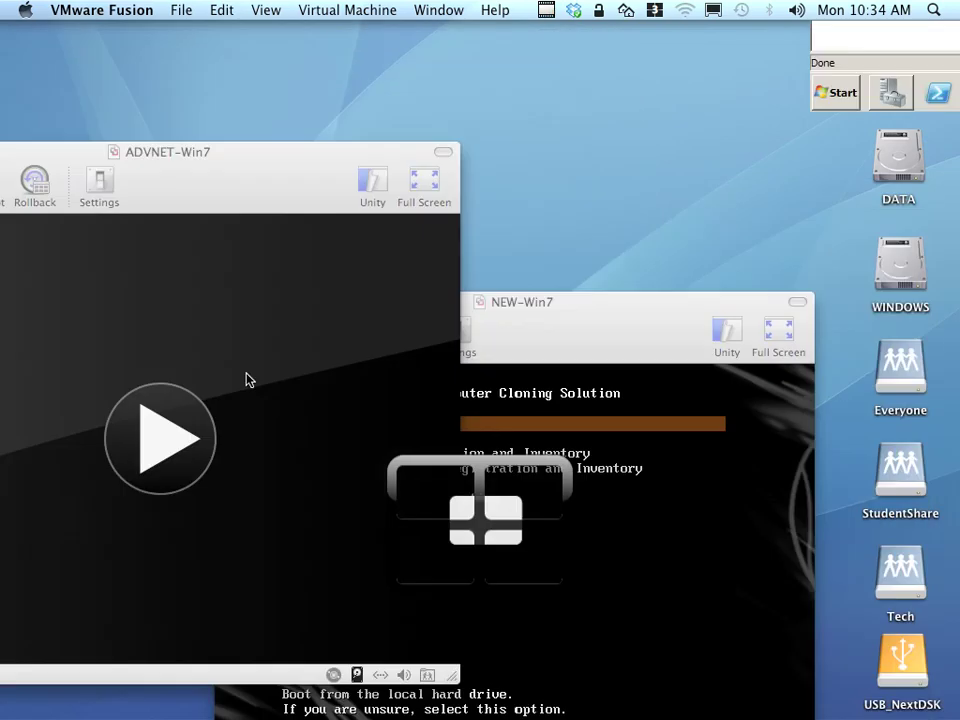
# Find host 000c299c147d, then kill its running task under Active Tasks.
pyautogui.click(50, 416)
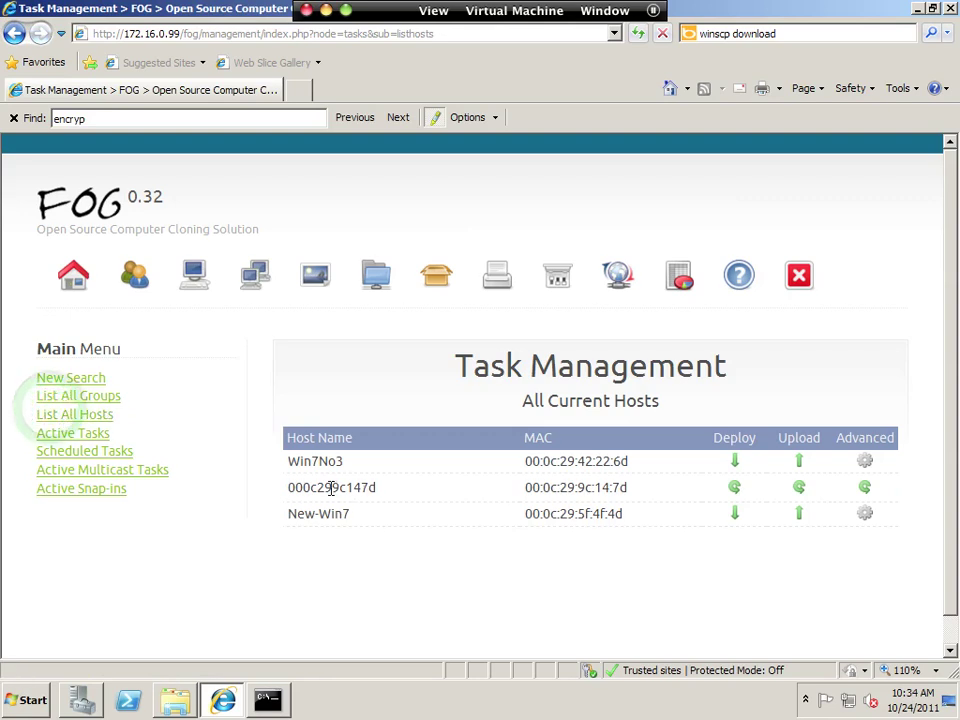
pyautogui.moveTo(349, 487); pyautogui.dragTo(403, 497)
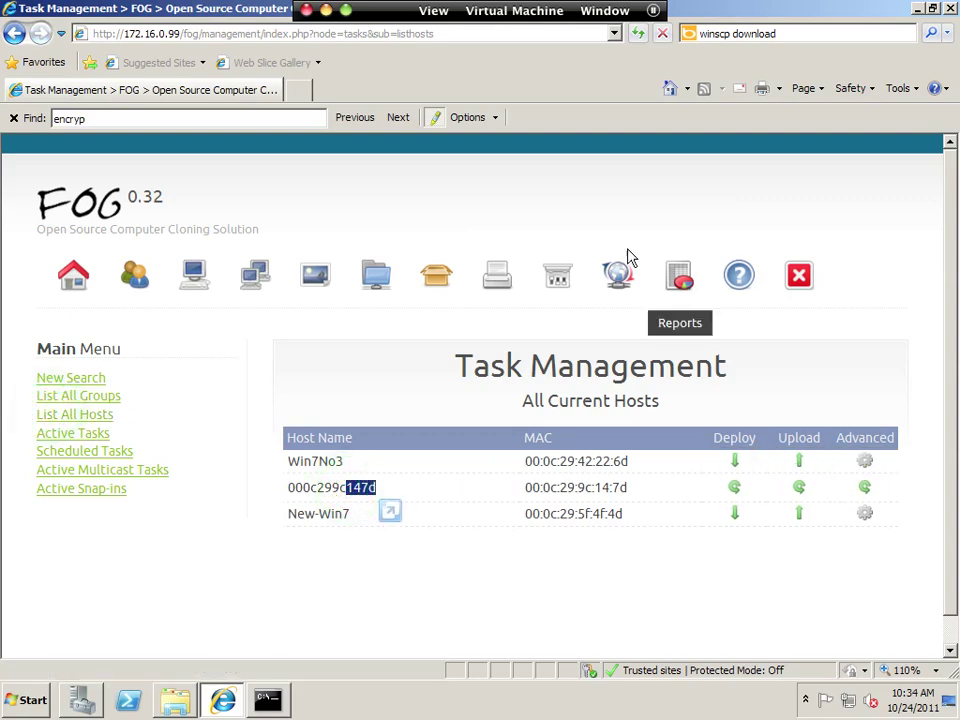
pyautogui.click(617, 274)
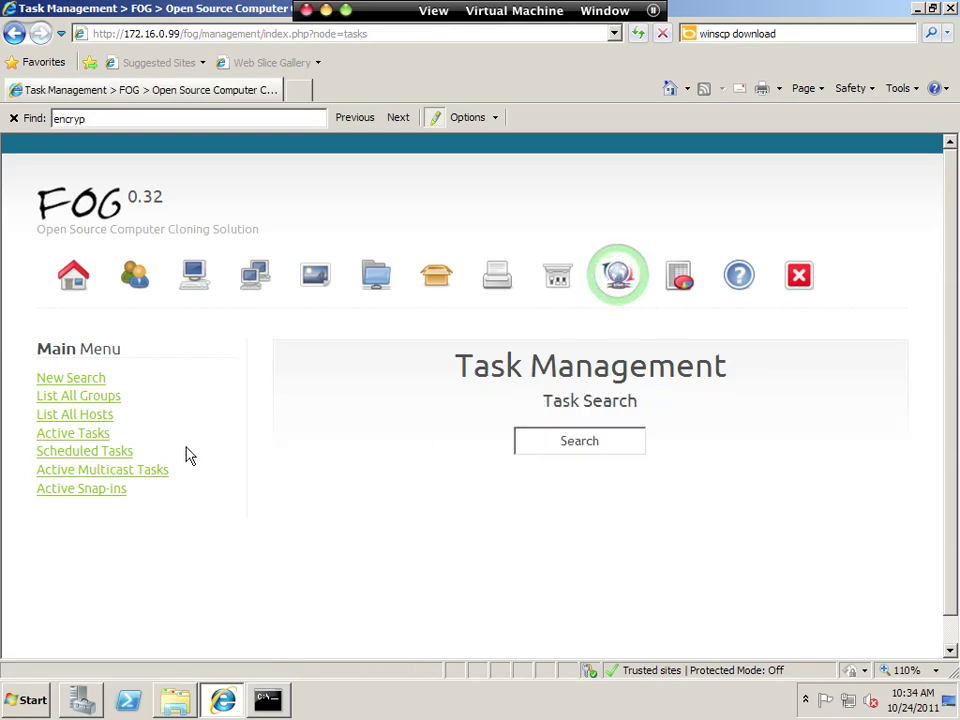
pyautogui.click(66, 433)
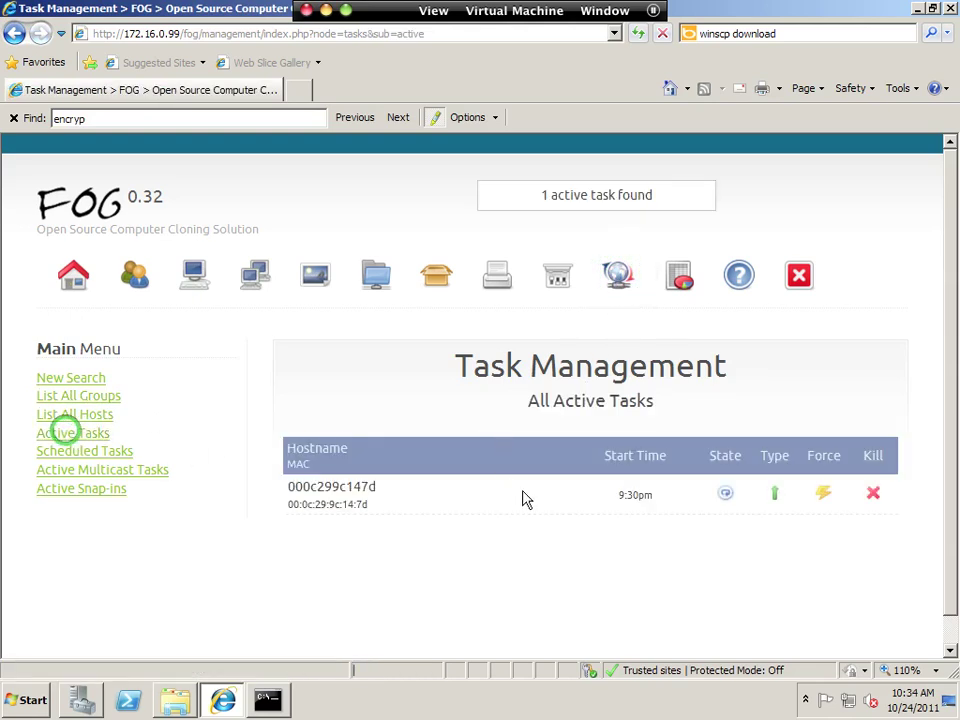
pyautogui.click(873, 492)
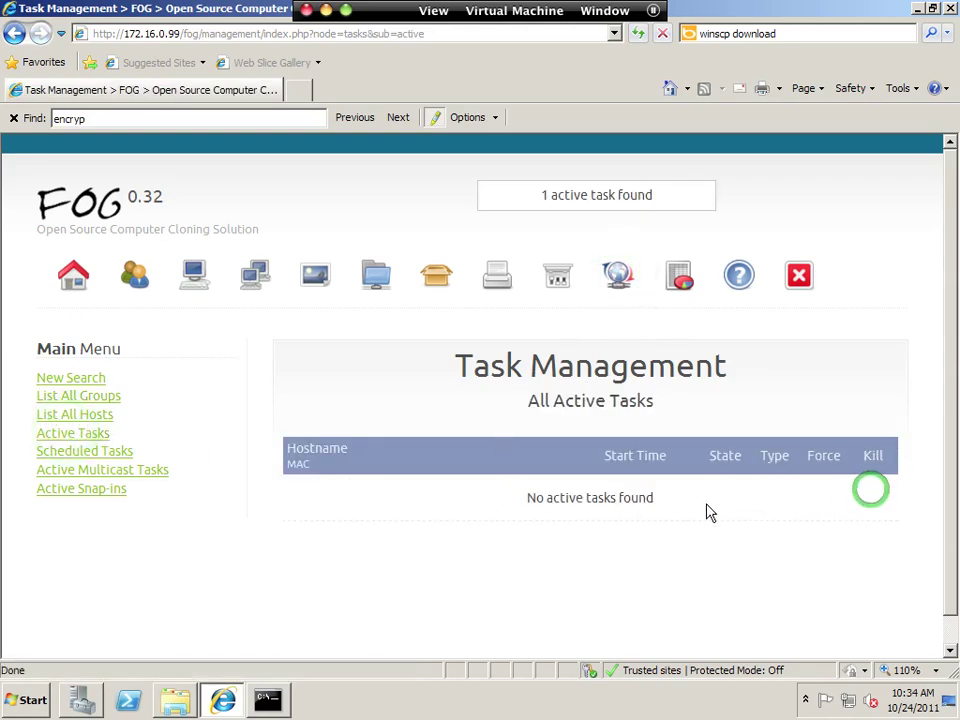
# Return to Task Management, then list all registered hosts in Host Management.
pyautogui.click(620, 276)
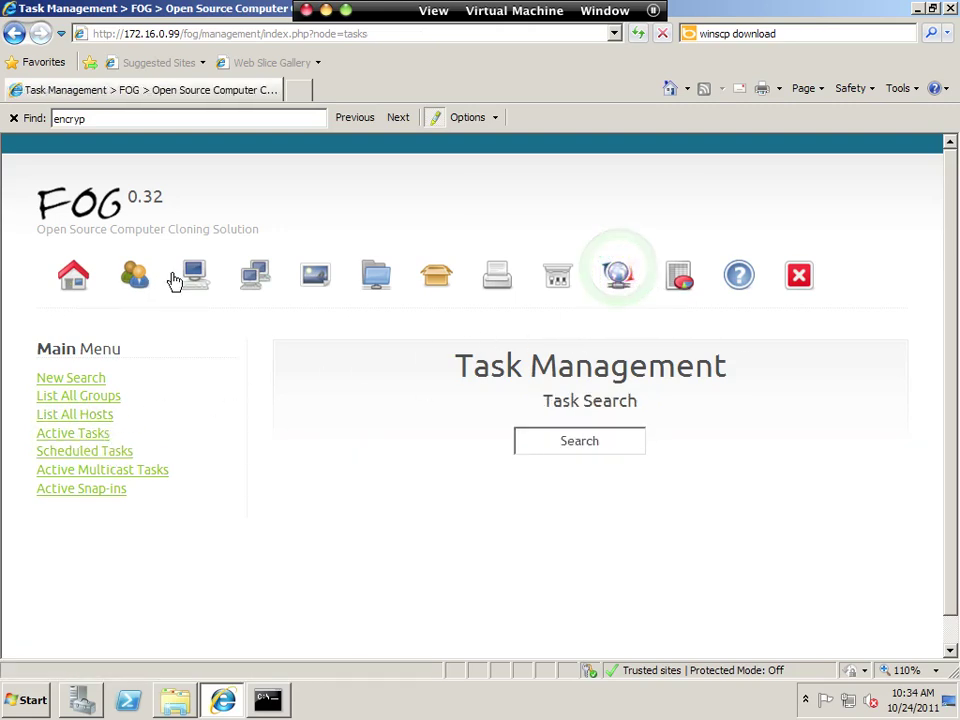
pyautogui.click(190, 274)
pyautogui.click(85, 395)
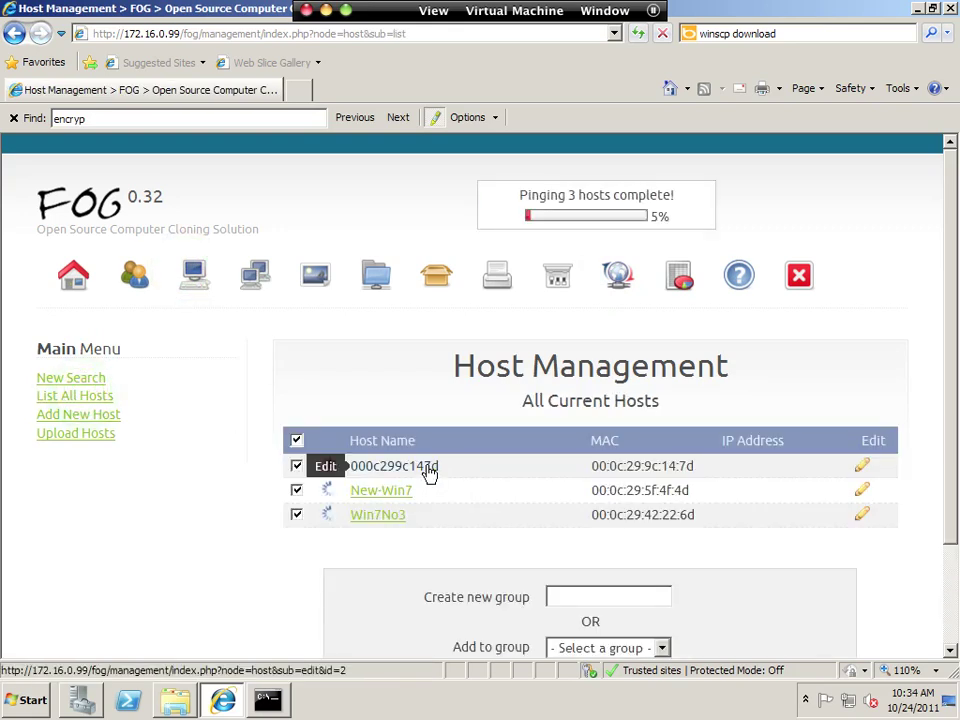
# Set host 000c299c147d's Host Image to GoldenWin7Image and update it.
pyautogui.click(863, 467)
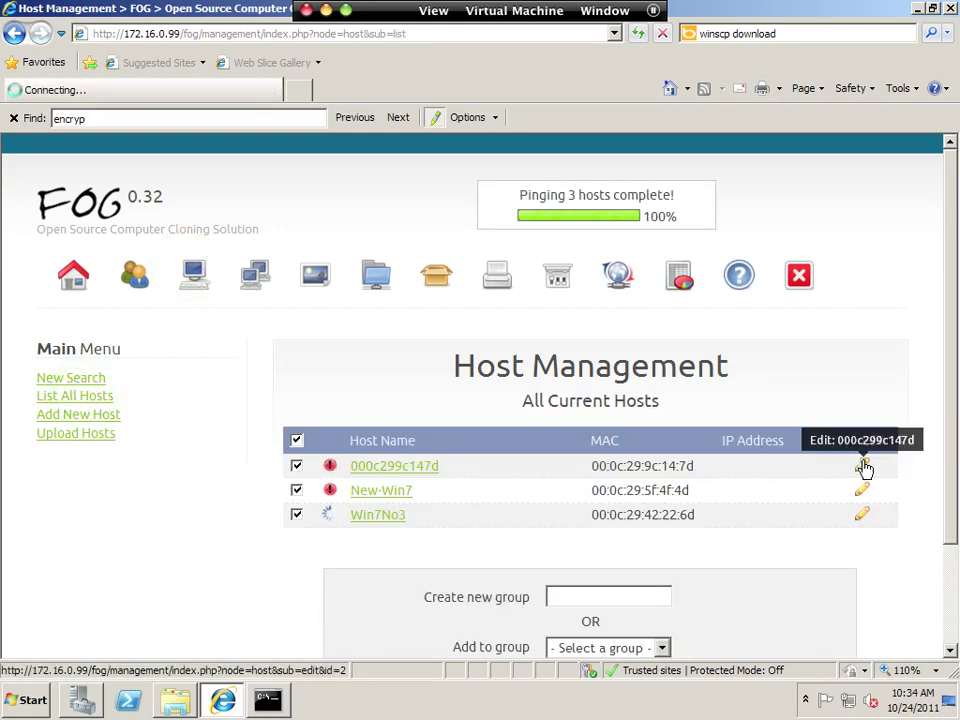
pyautogui.scroll(-3, 557, 506)
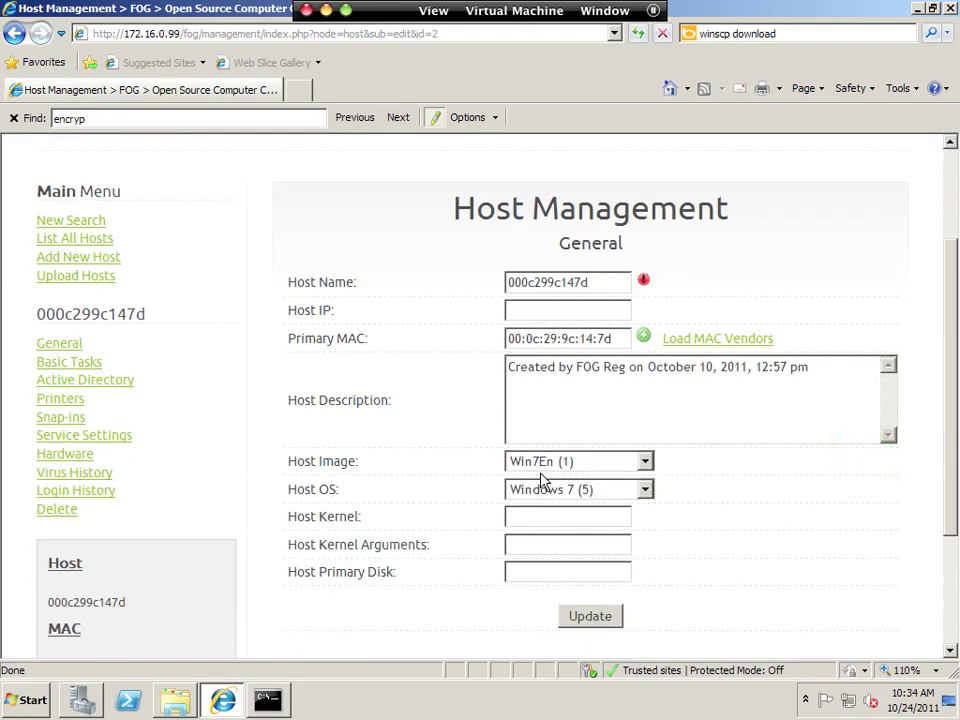
pyautogui.click(540, 464)
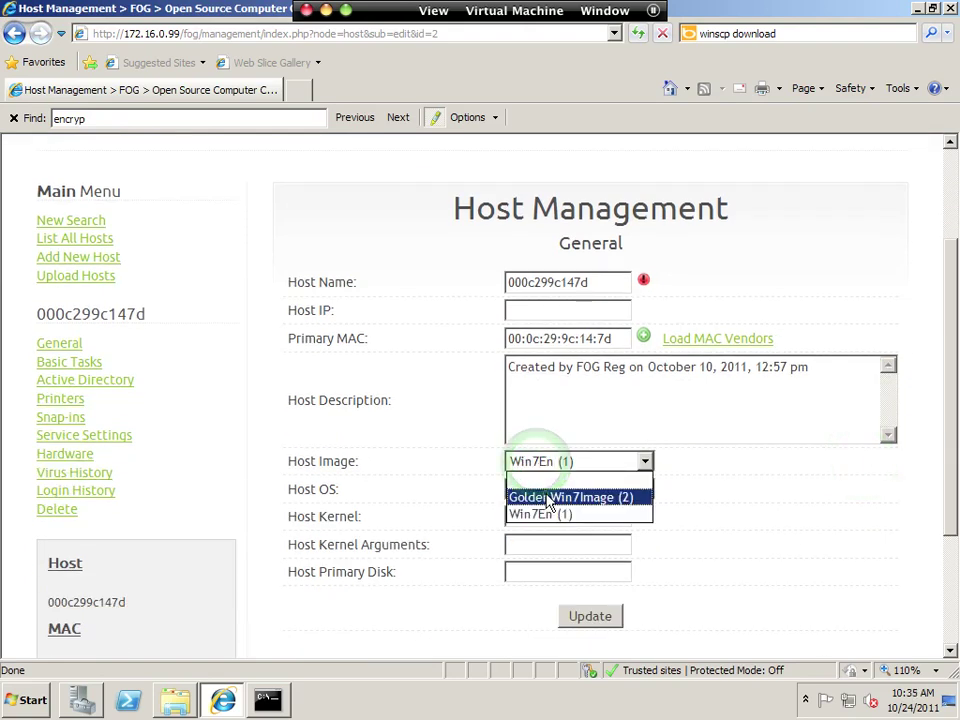
pyautogui.click(547, 498)
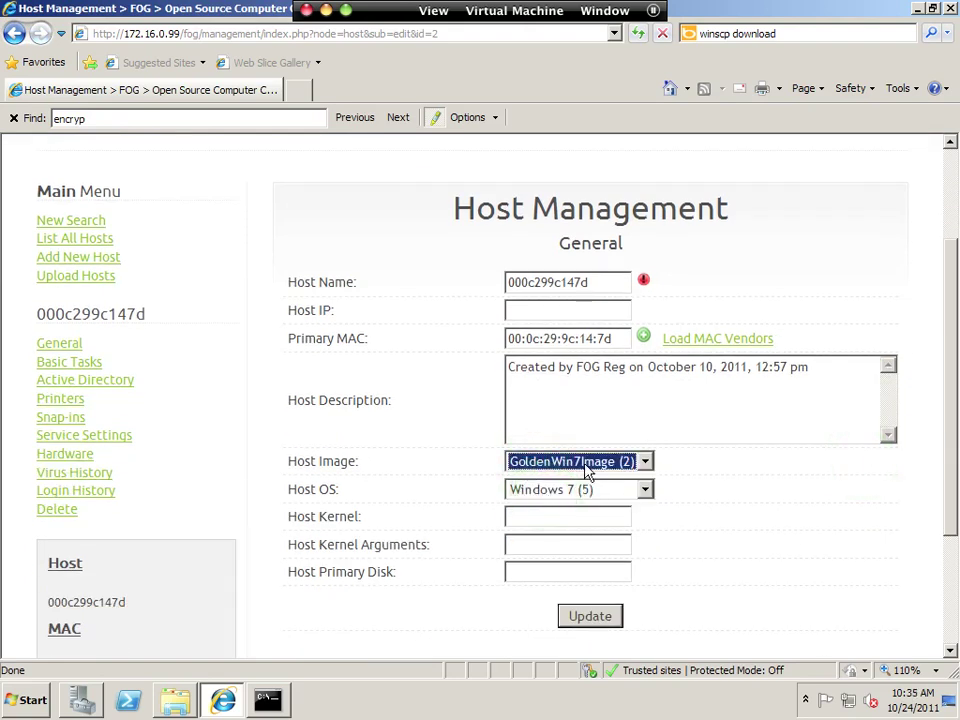
pyautogui.click(596, 615)
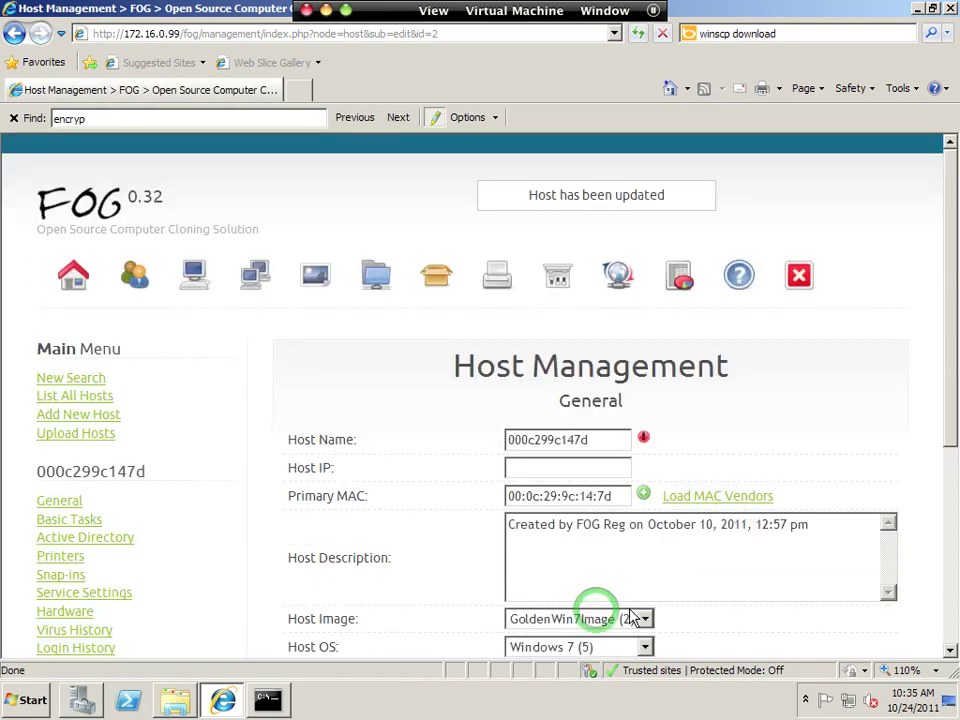
# Start an Upload basic task for the host with Shutdown after upload ticked.
pyautogui.click(58, 519)
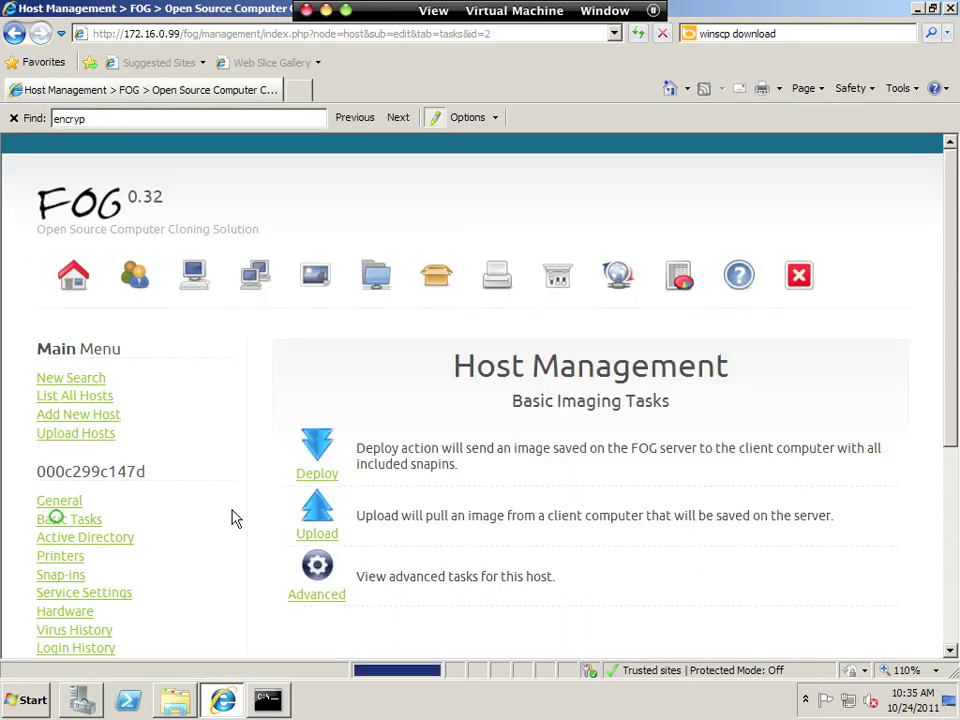
pyautogui.click(315, 510)
pyautogui.click(442, 516)
pyautogui.scroll(-3, 573, 578)
pyautogui.click(585, 600)
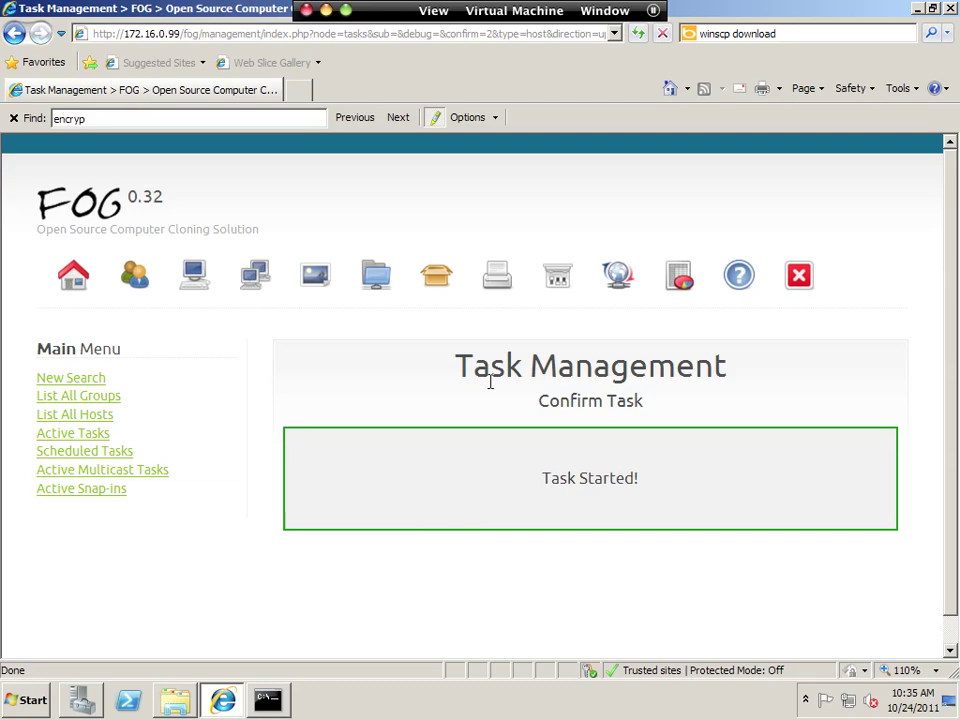
pyautogui.hotkey('ctrl', '3')
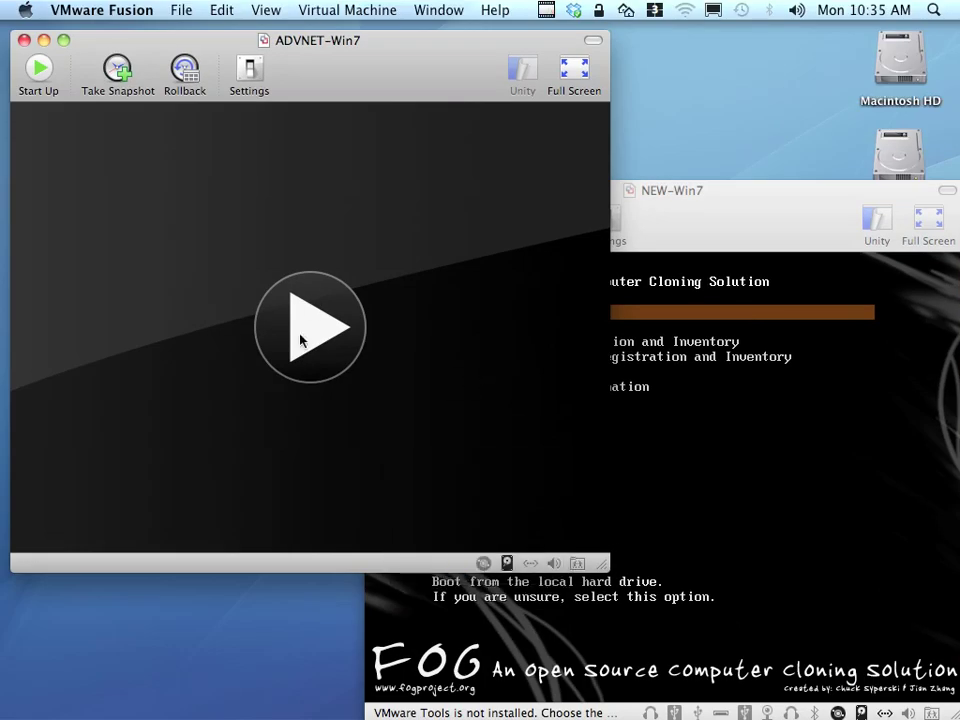
# Power on ADVNET-Win7 to run its FOG upload, checking on NEW-Win7 meanwhile.
pyautogui.click(300, 335)
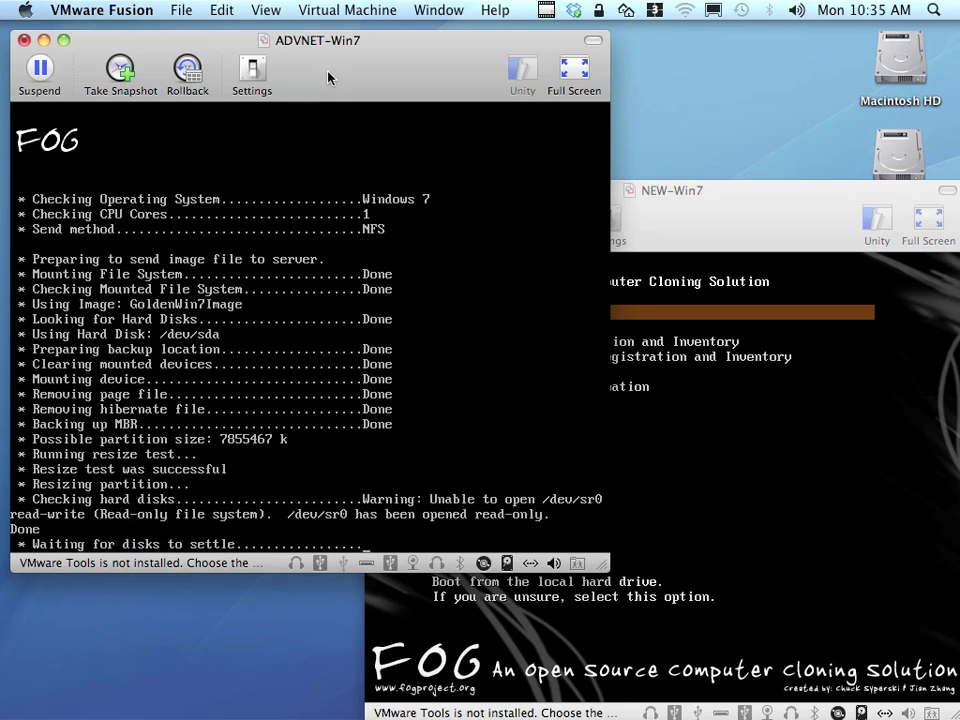
pyautogui.click(788, 203)
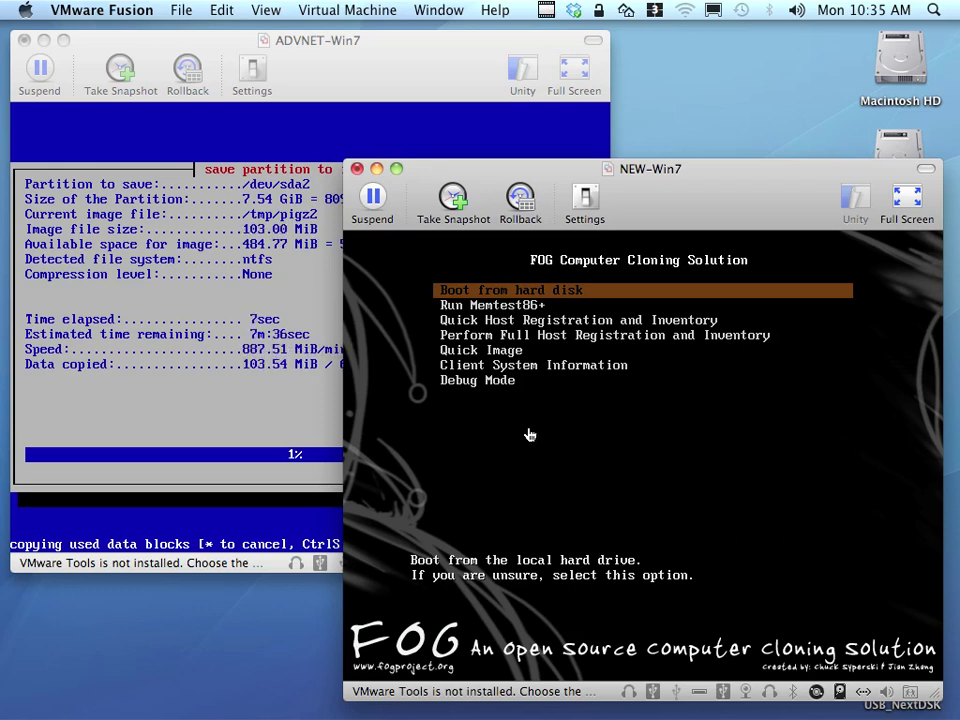
pyautogui.click(285, 444)
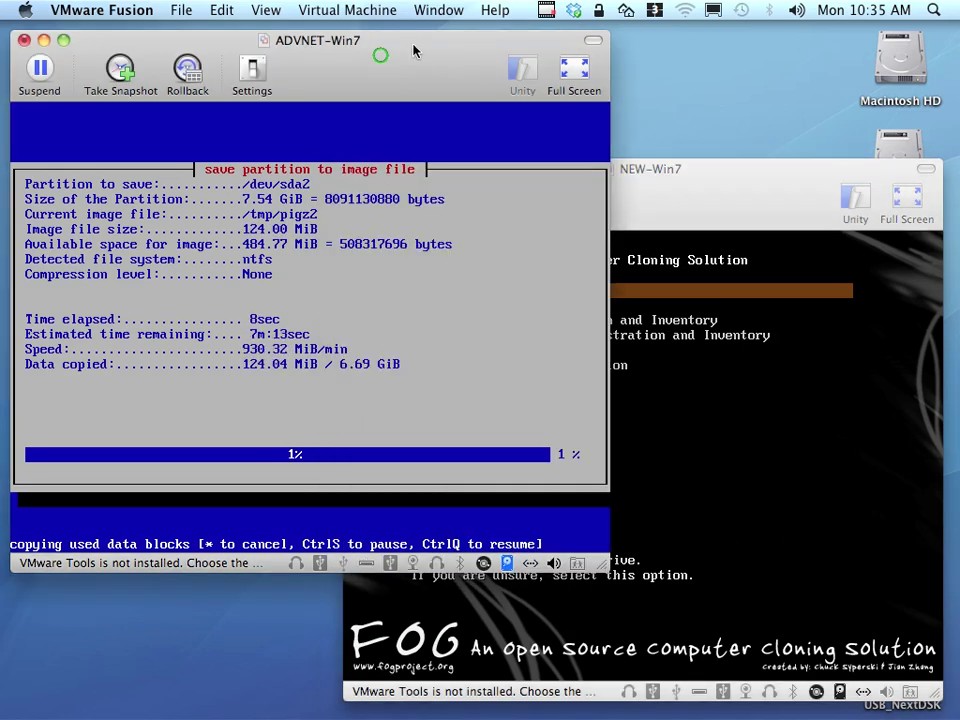
# Use the menu bar and ADVNET-Win7's console until it powers off, then release input.
pyautogui.click(546, 12)
pyautogui.click(575, 51)
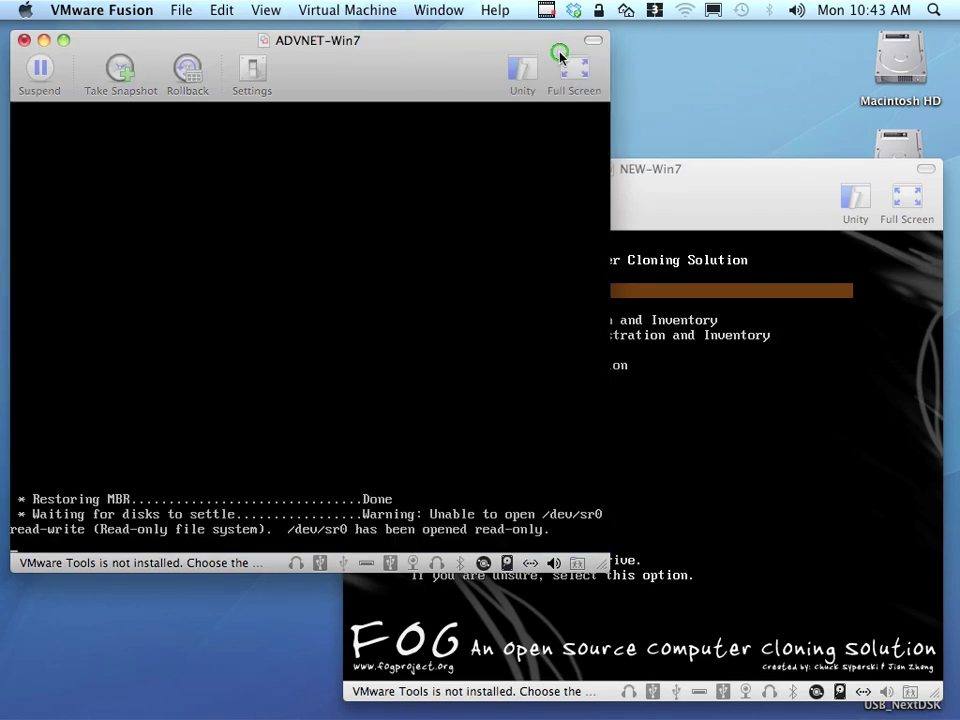
pyautogui.click(320, 154)
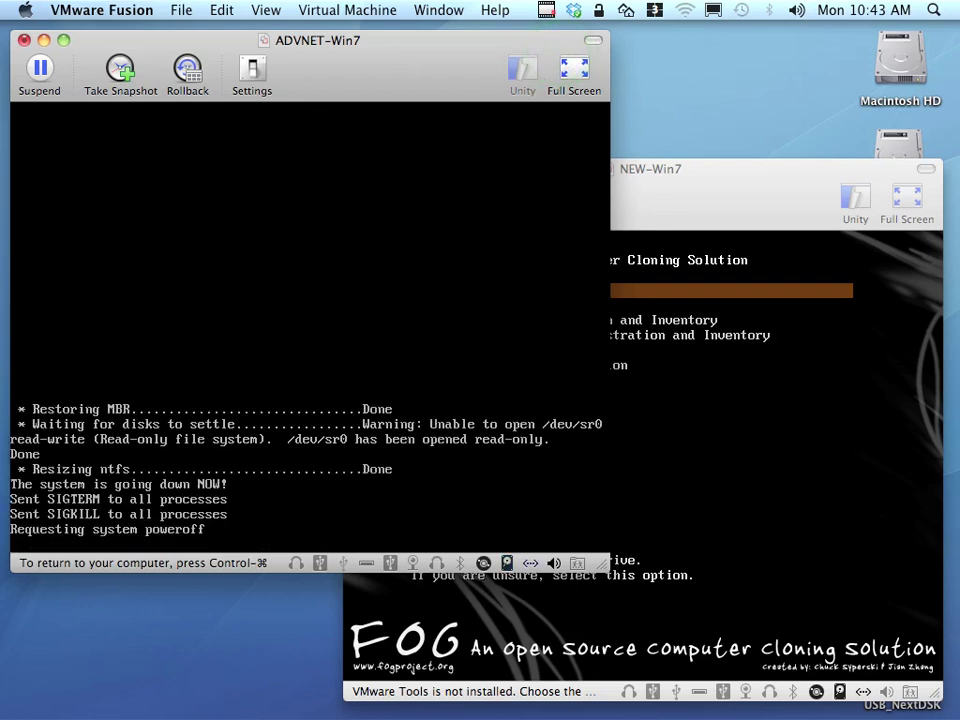
pyautogui.press('ctrl+super')
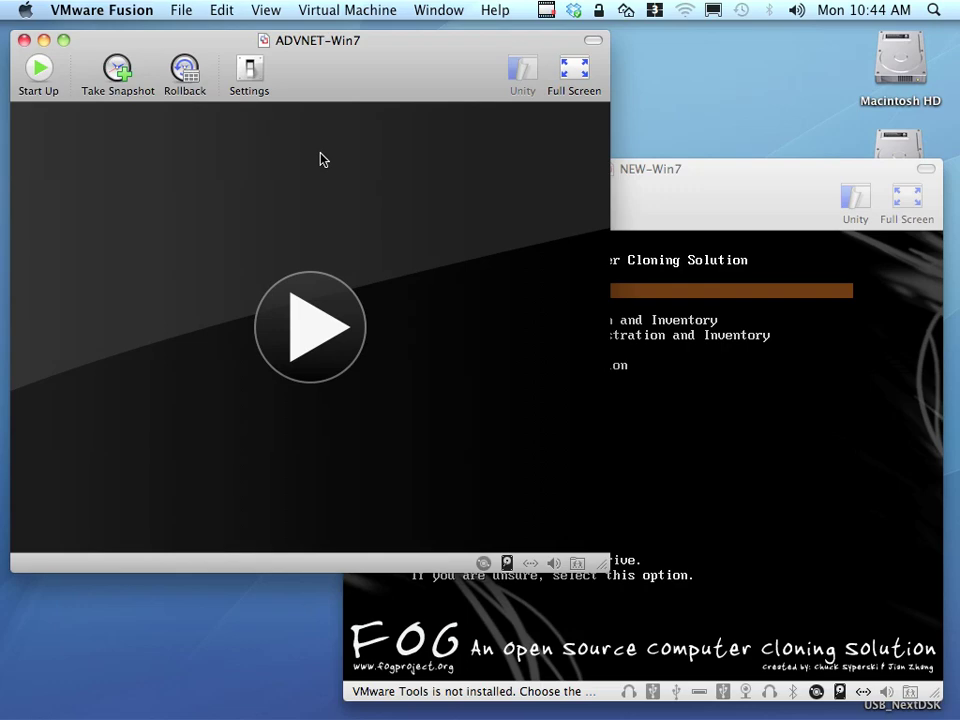
pyautogui.hotkey('ctrl', 'Right')
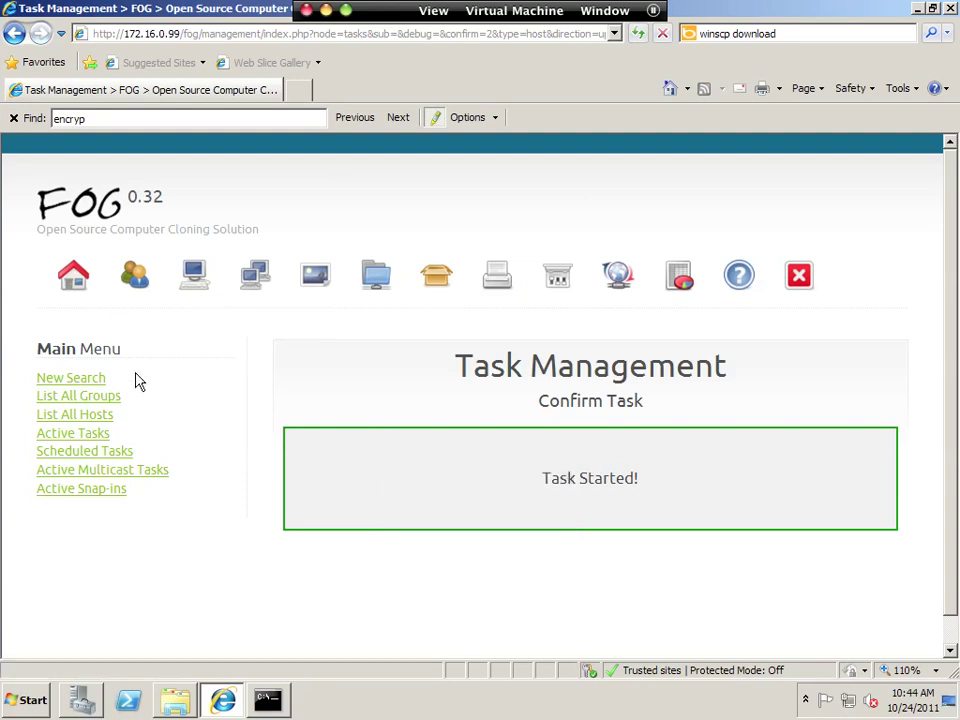
# Deploy GoldenWin7Image to New-Win7 via Image All Computers and verify it under Active Tasks.
pyautogui.click(617, 275)
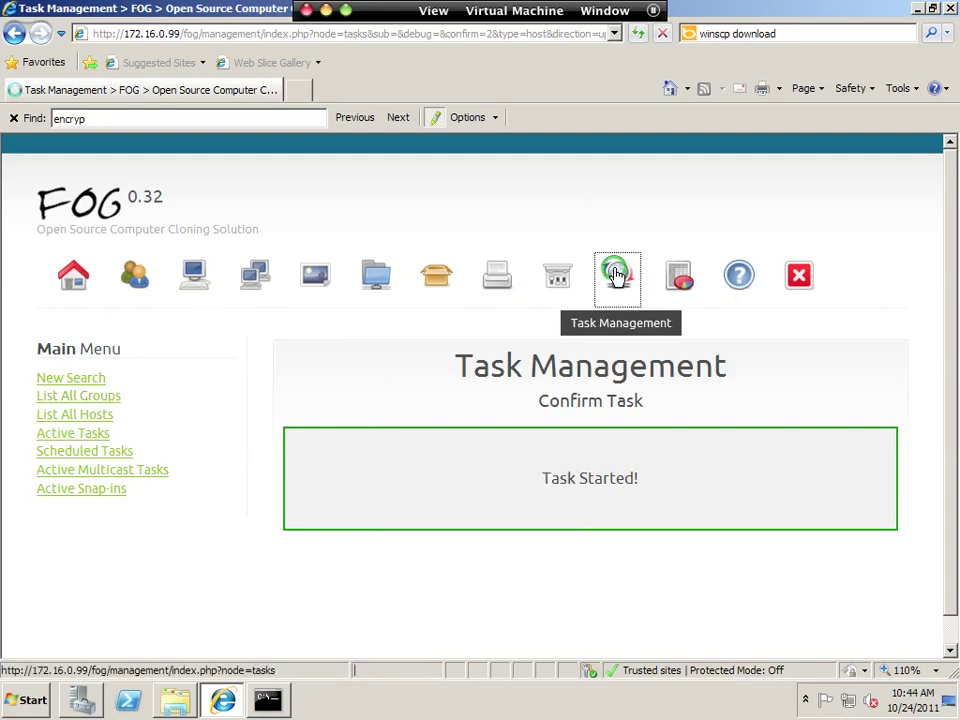
pyautogui.click(63, 438)
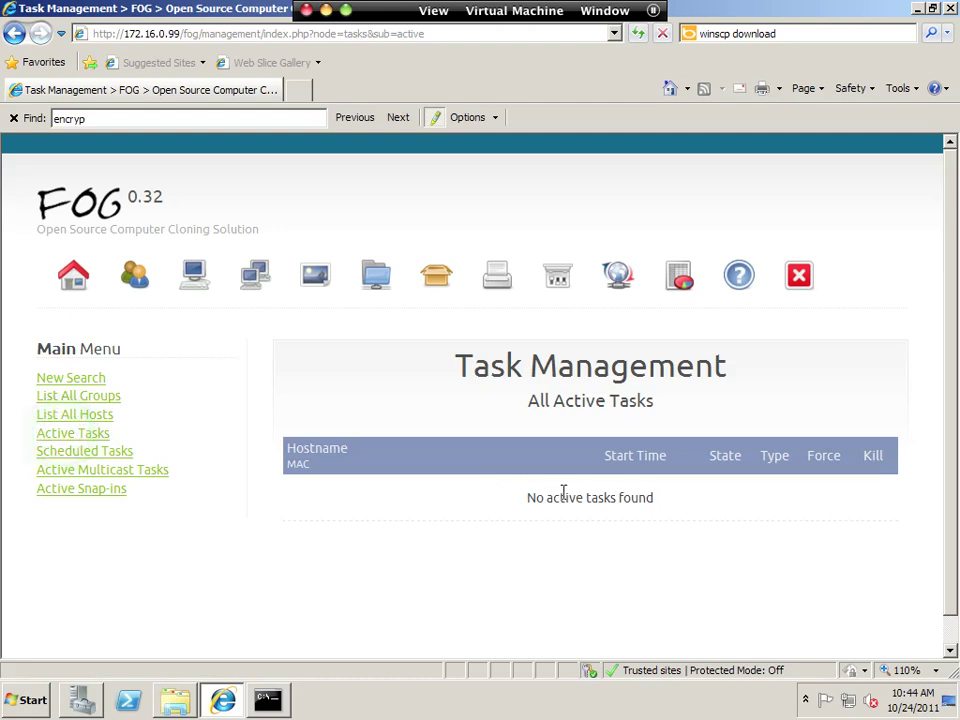
pyautogui.click(66, 415)
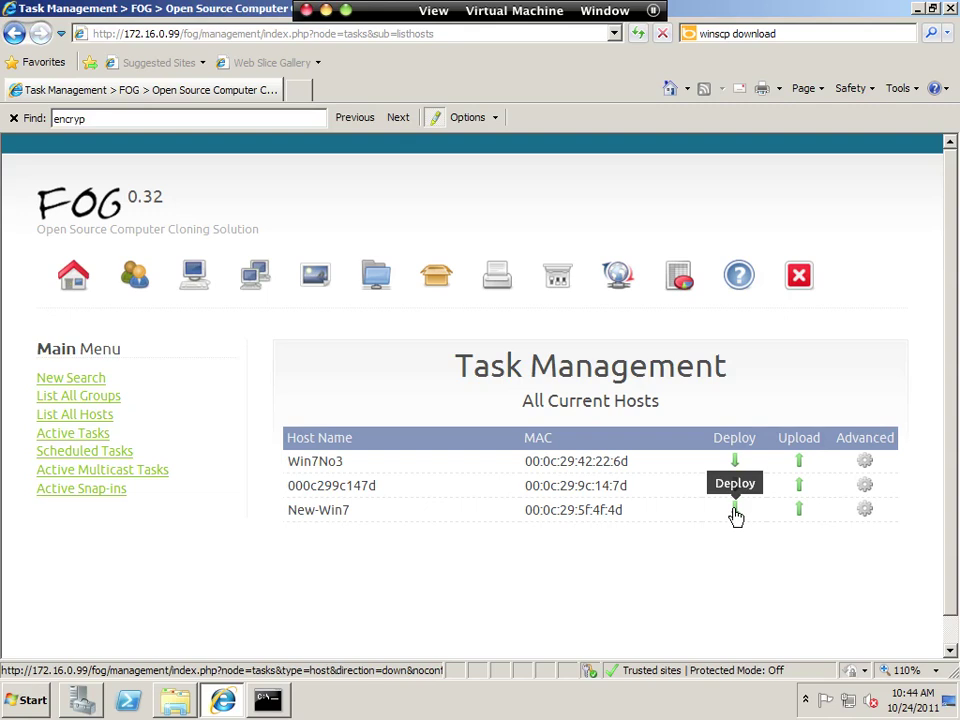
pyautogui.click(735, 513)
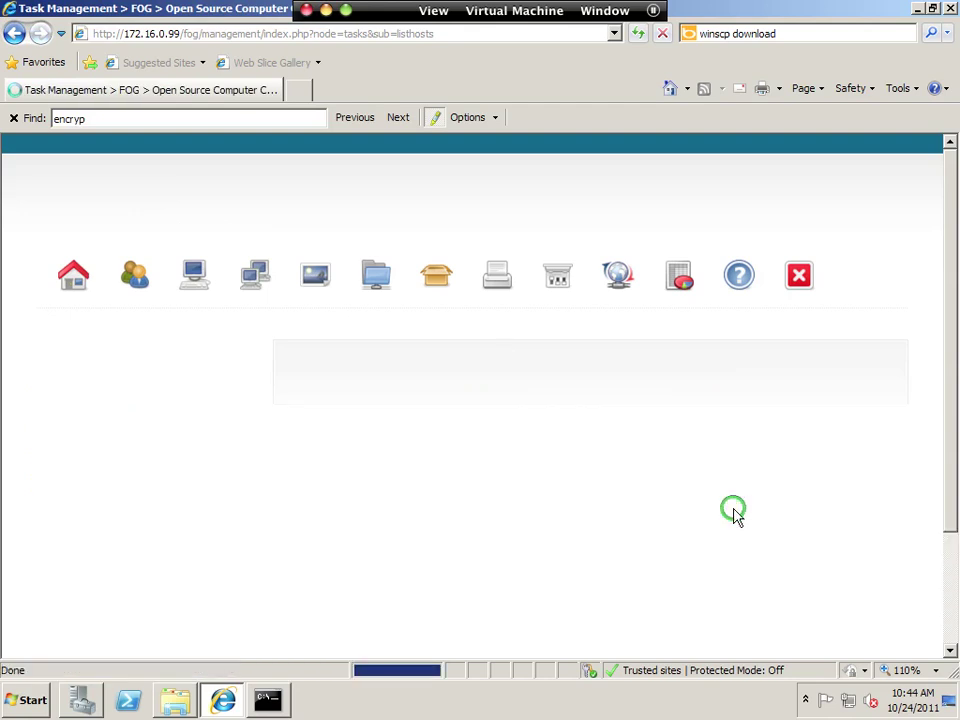
pyautogui.scroll(-2, 708, 518)
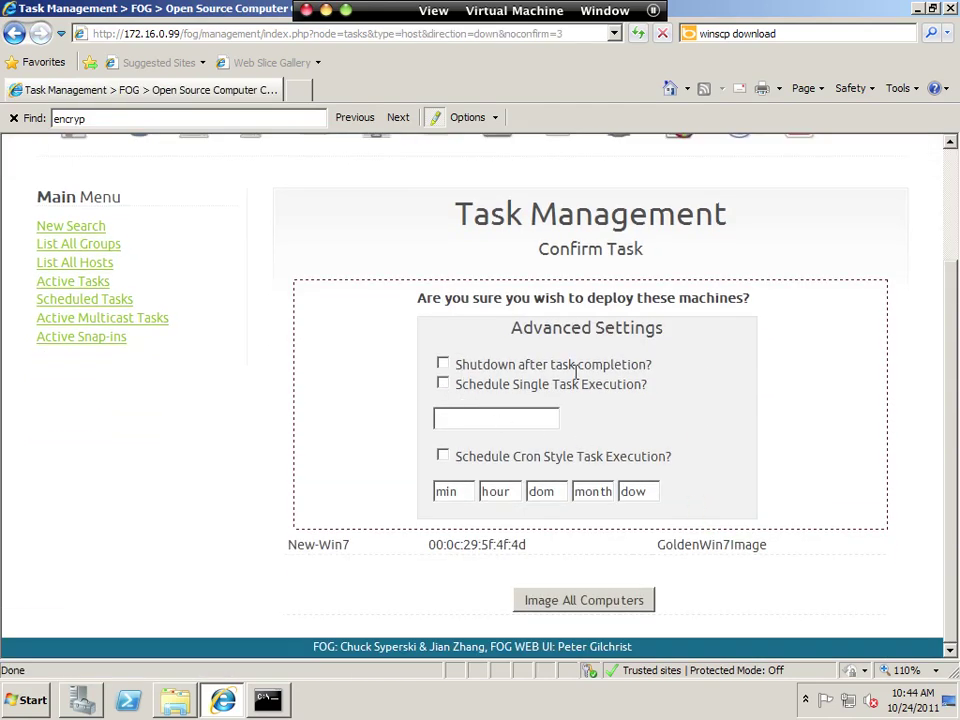
pyautogui.click(580, 601)
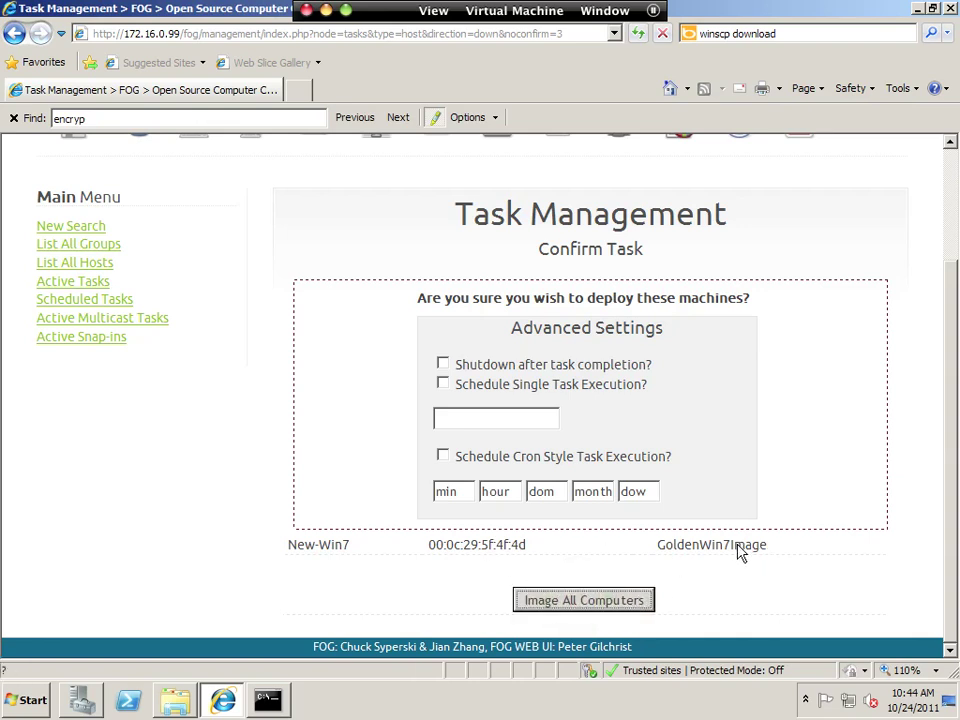
pyautogui.click(598, 596)
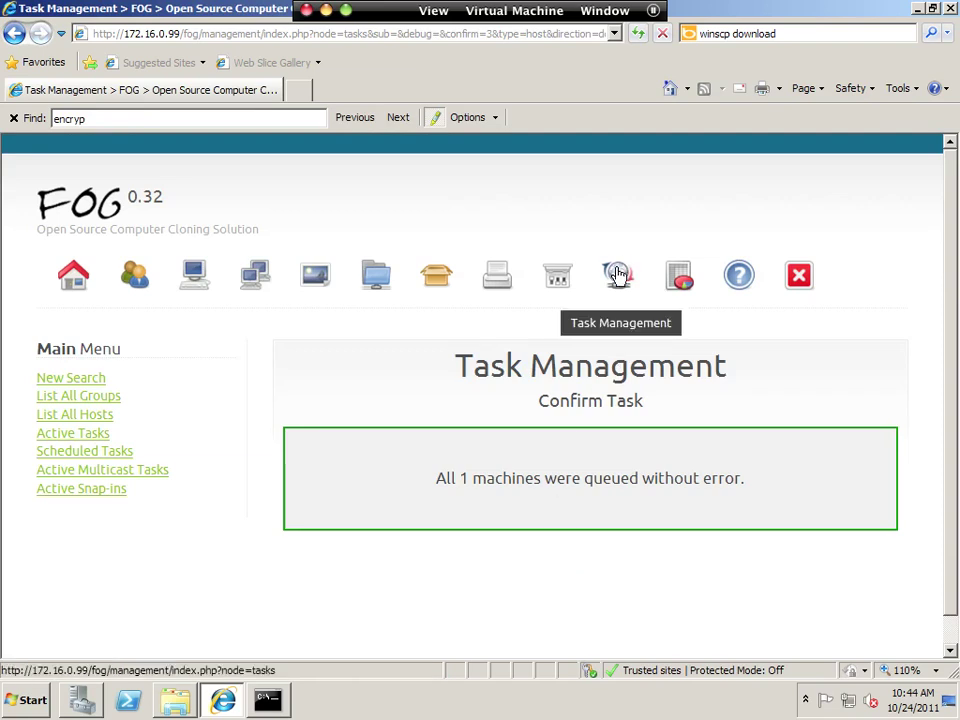
pyautogui.click(70, 432)
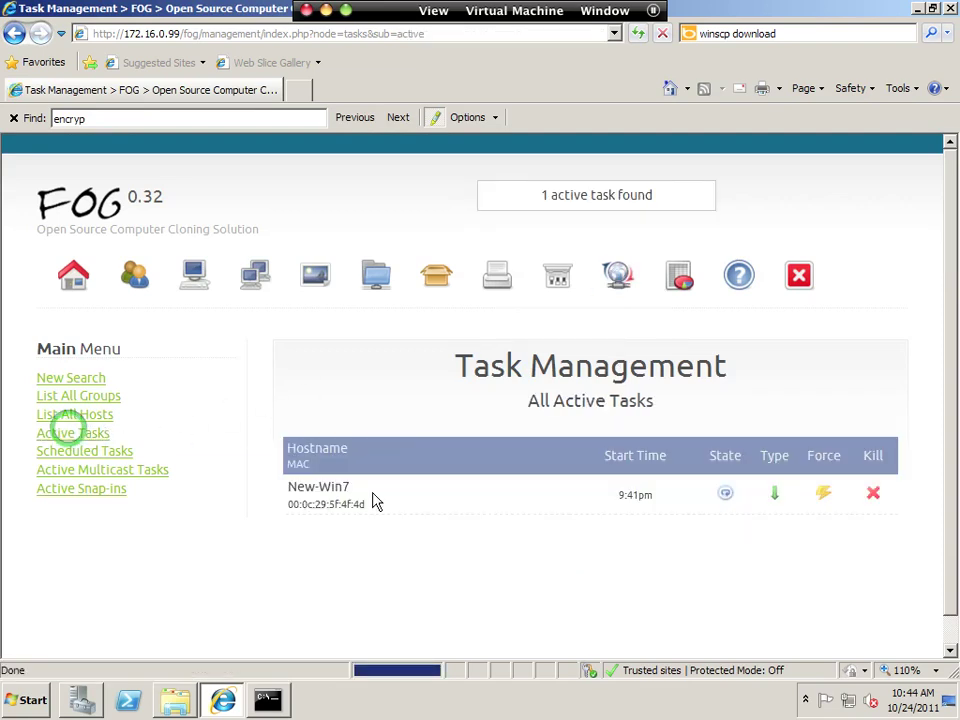
pyautogui.moveTo(728, 508)
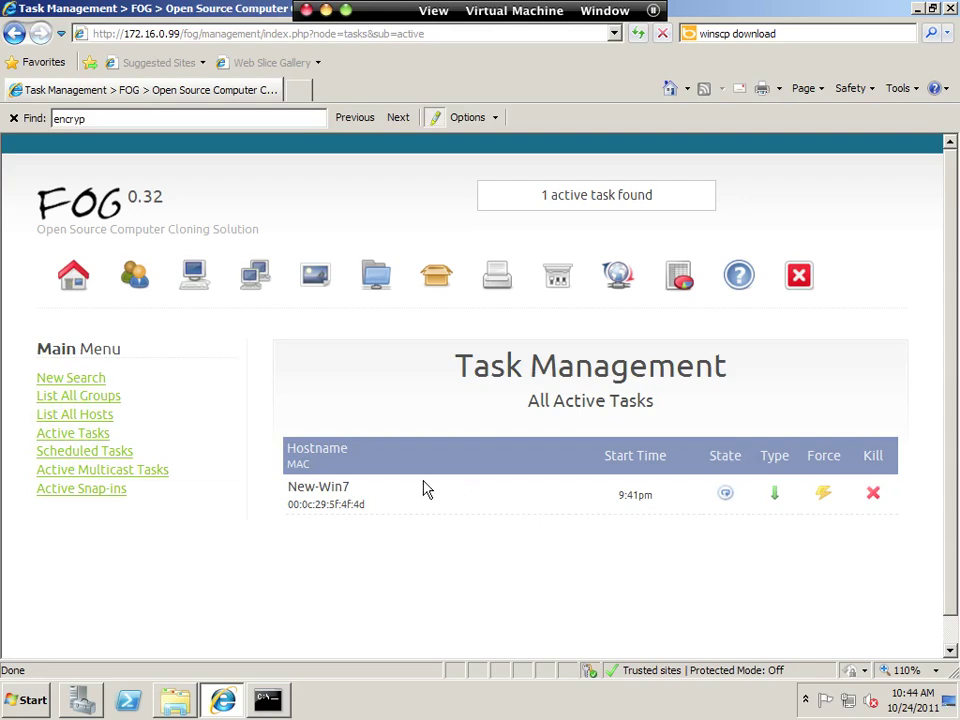
# Restart NEW-Win7 from the Virtual Machine menu so it PXE-boots into FOG.
pyautogui.press('ctrl+super+f')
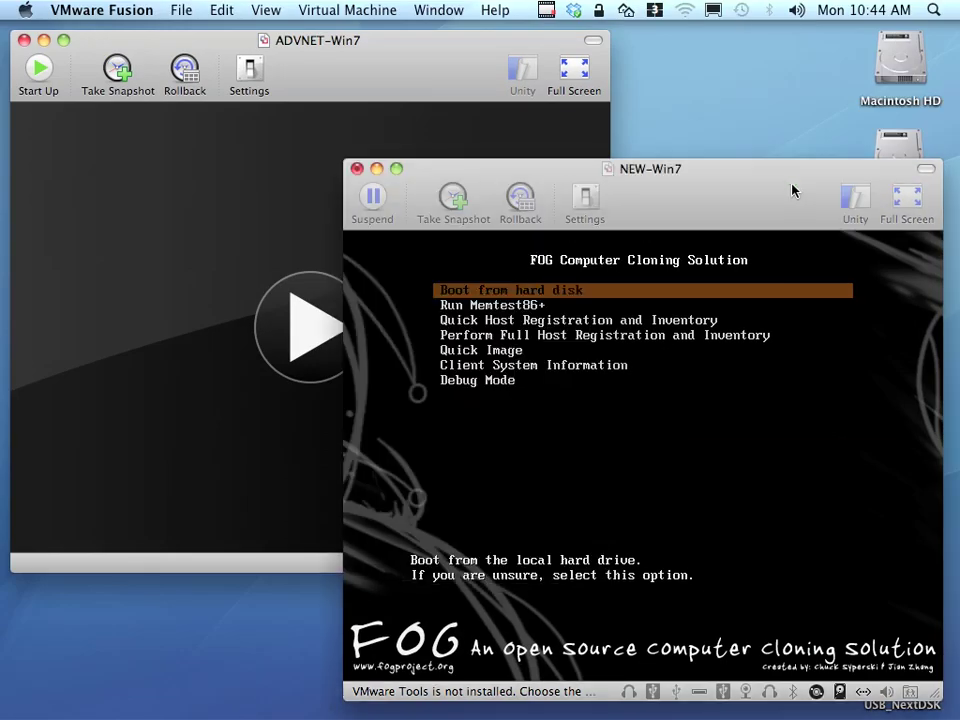
pyautogui.click(349, 10)
pyautogui.click(354, 79)
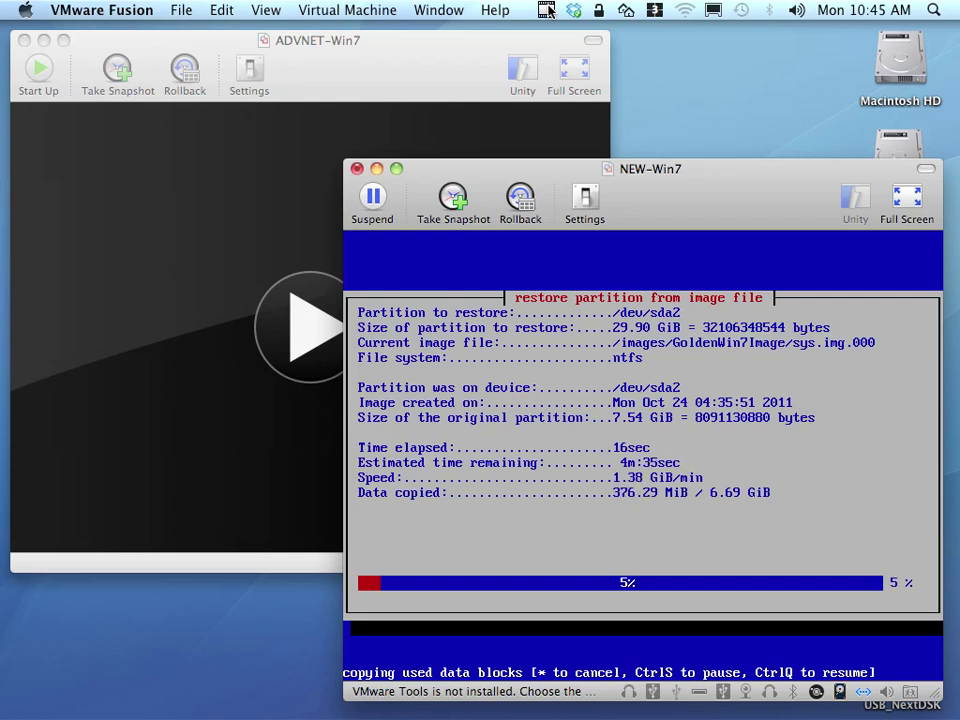
# Watch NEW-Win7's restore reach 7%, then switch to the Windows server Space.
pyautogui.click(548, 11)
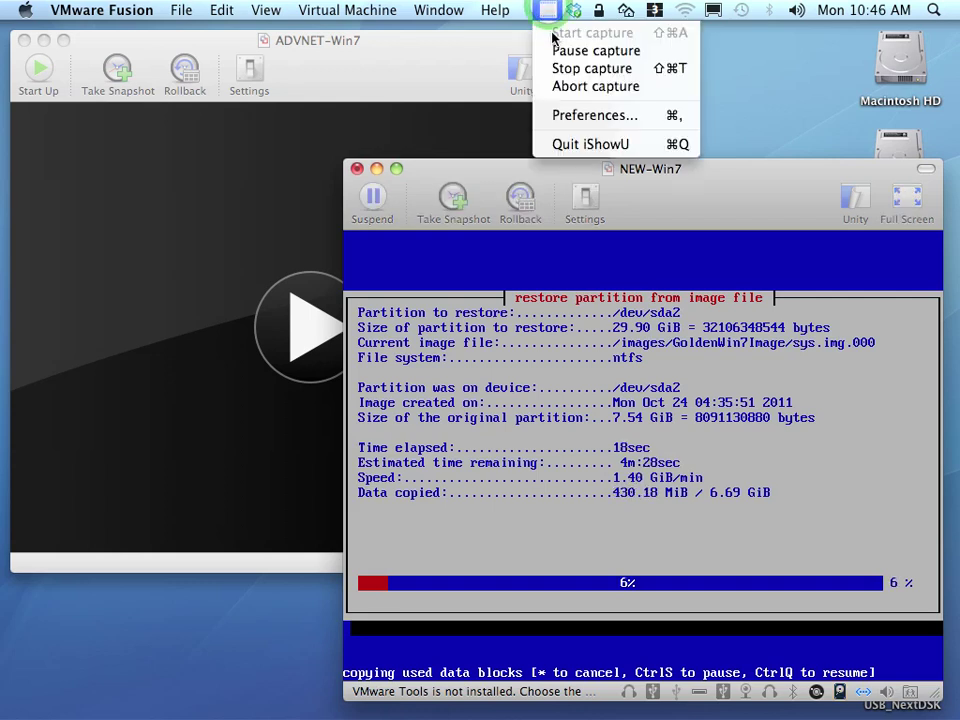
pyautogui.click(546, 12)
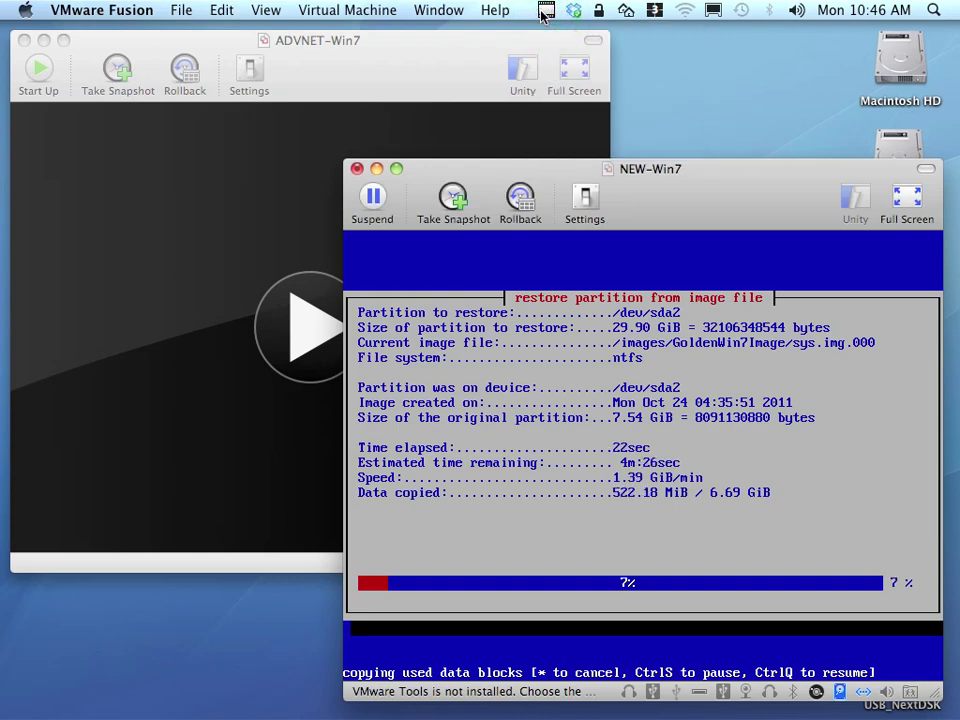
pyautogui.hotkey('ctrl', '2')
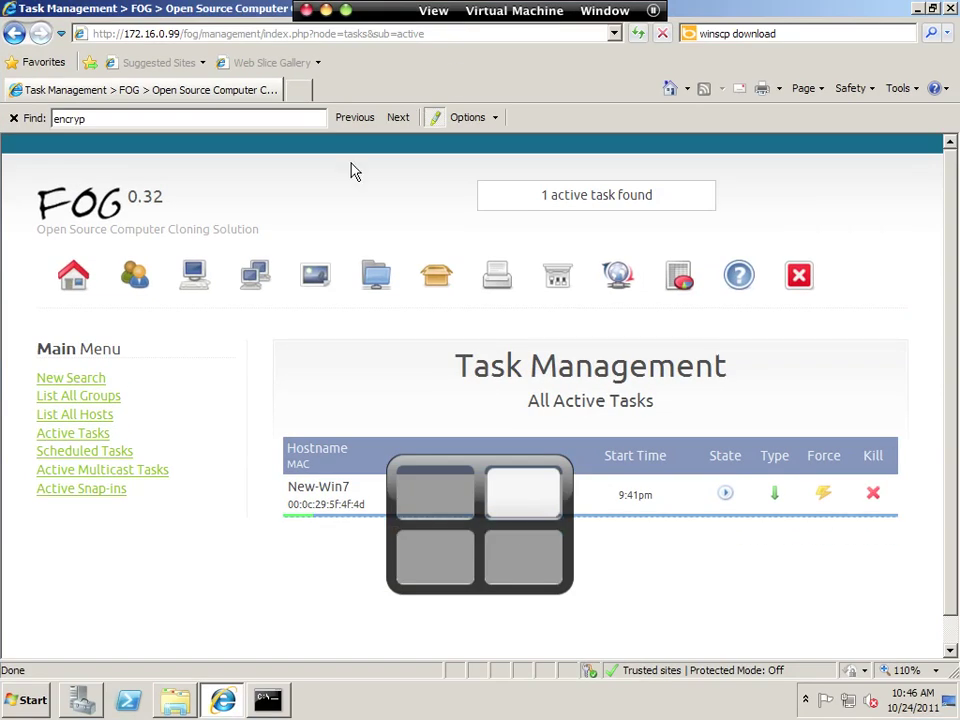
# Refresh advnet.prv > Computers in Server Manager and select 000C299C147D.
pyautogui.click(80, 700)
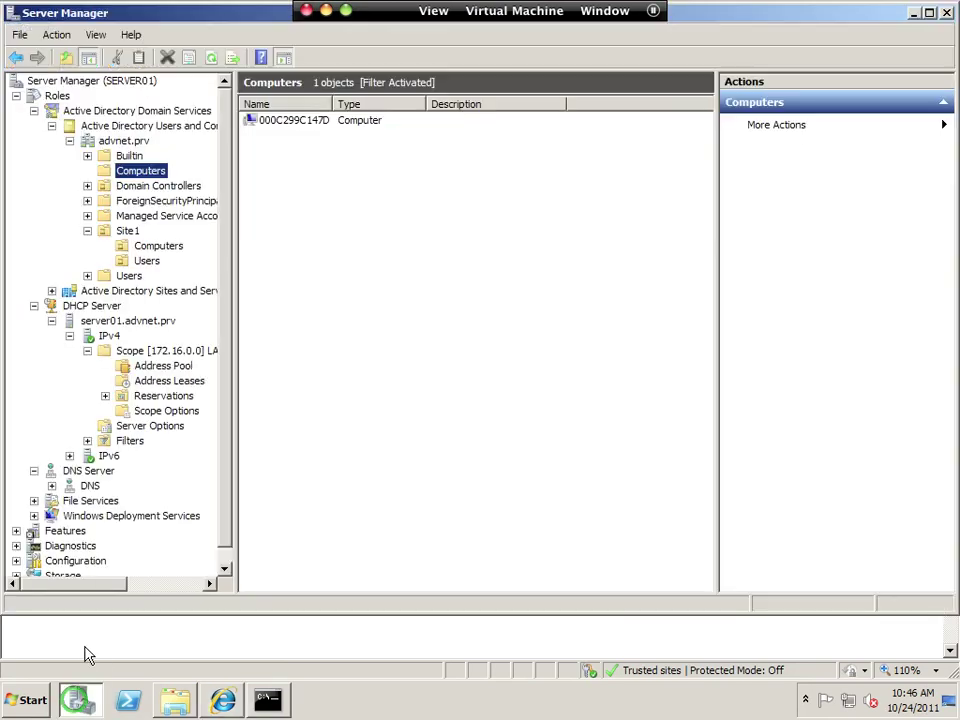
pyautogui.click(140, 171)
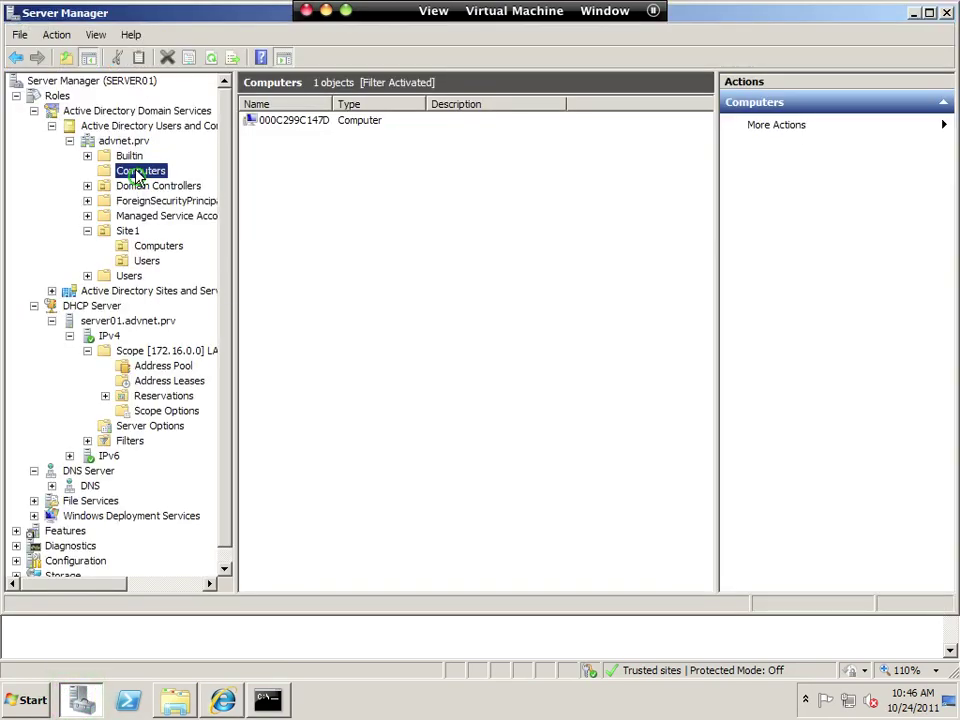
pyautogui.click(324, 150)
pyautogui.click(166, 57)
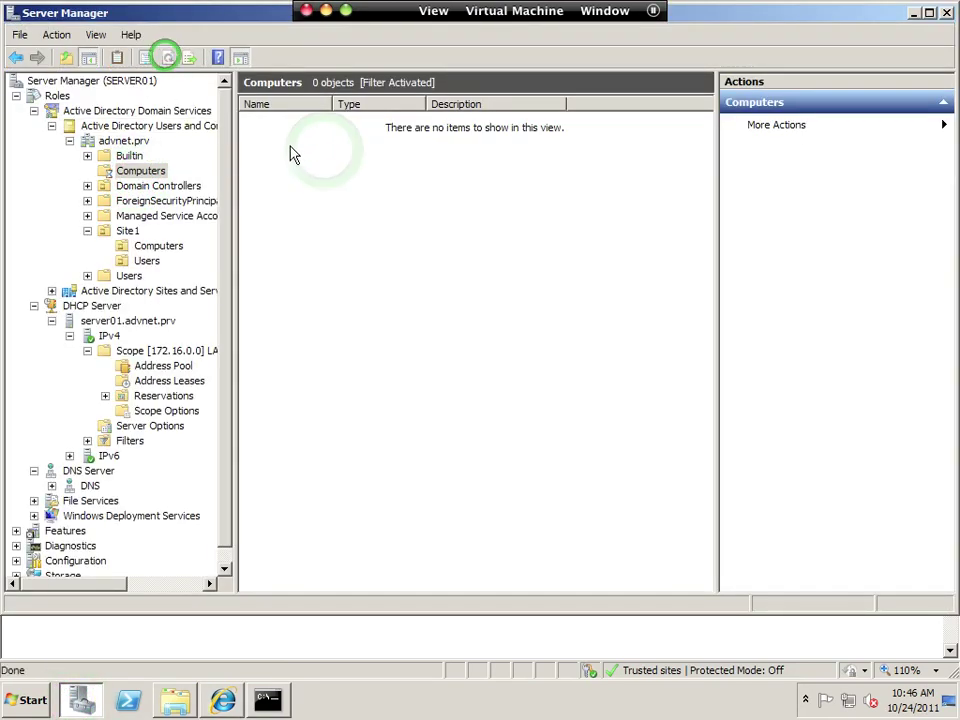
pyautogui.click(140, 171)
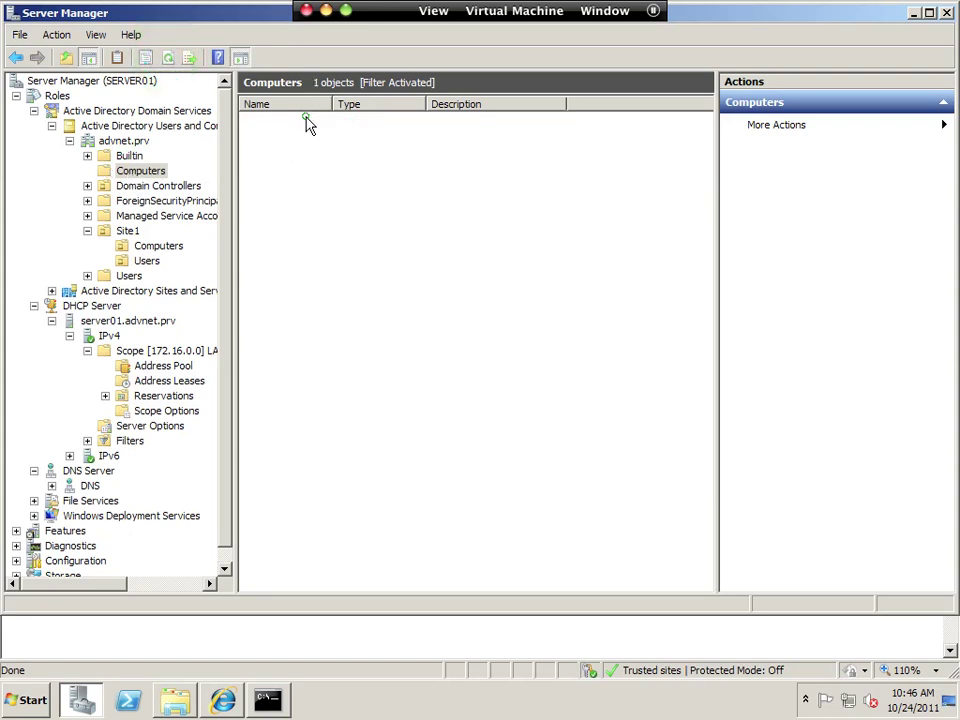
pyautogui.click(300, 120)
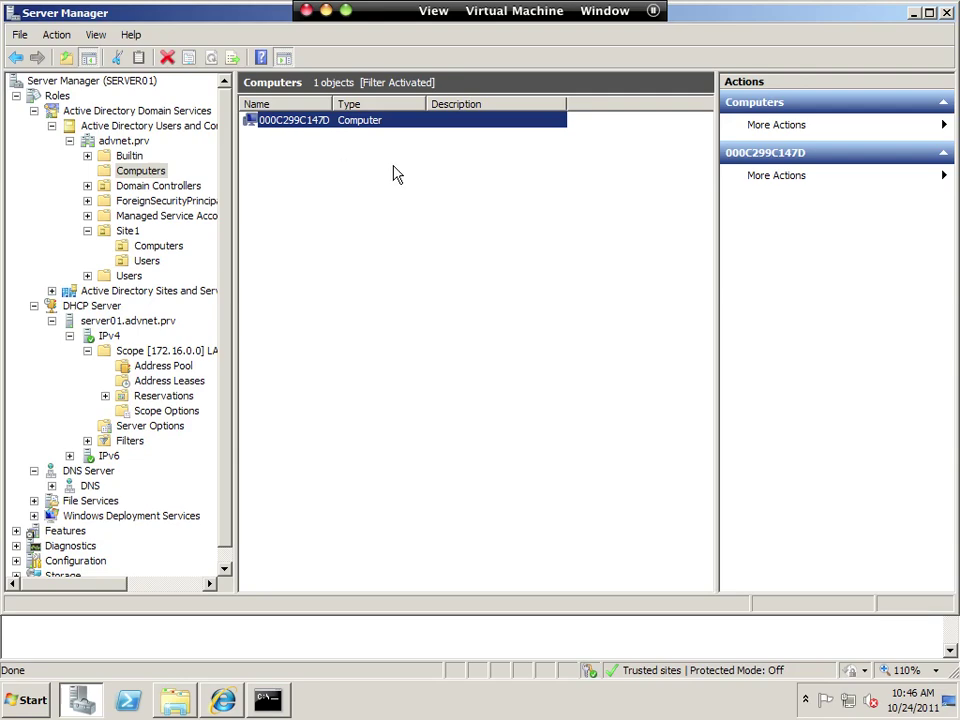
pyautogui.hotkey('ctrl', 'Left')
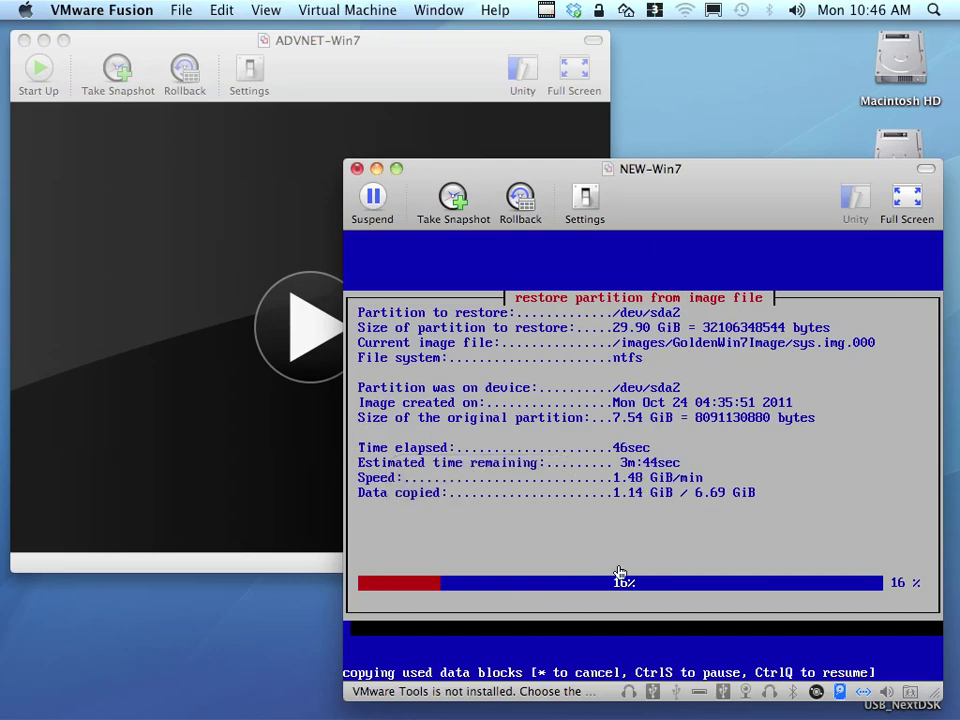
# Monitor the restore until Windows setup starts installing devices, moving the NEW-Win7 window left.
pyautogui.click(551, 8)
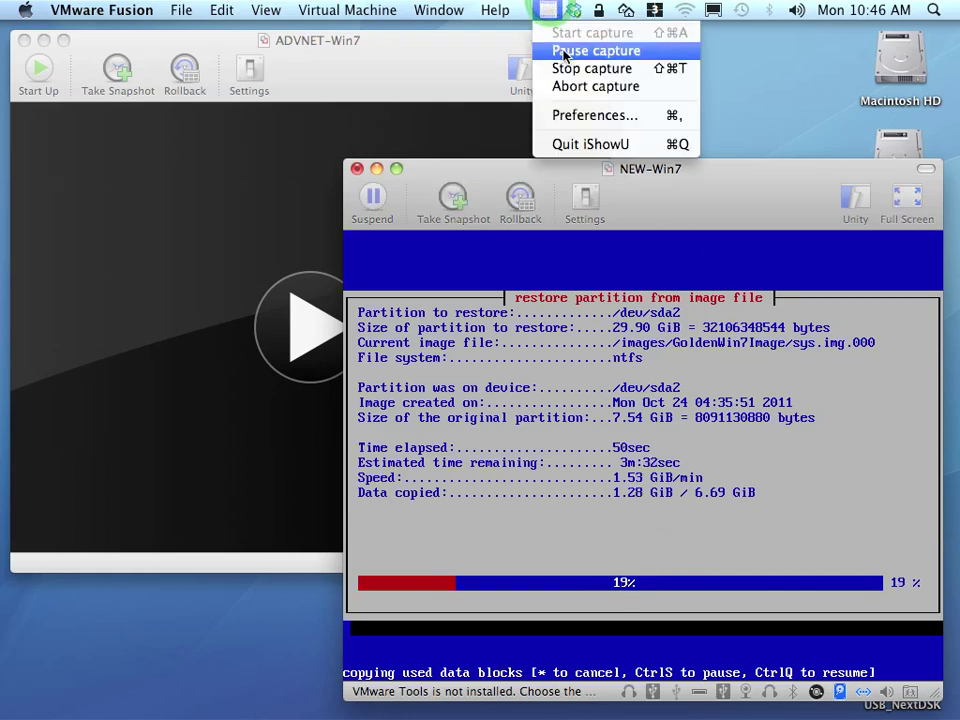
pyautogui.click(561, 48)
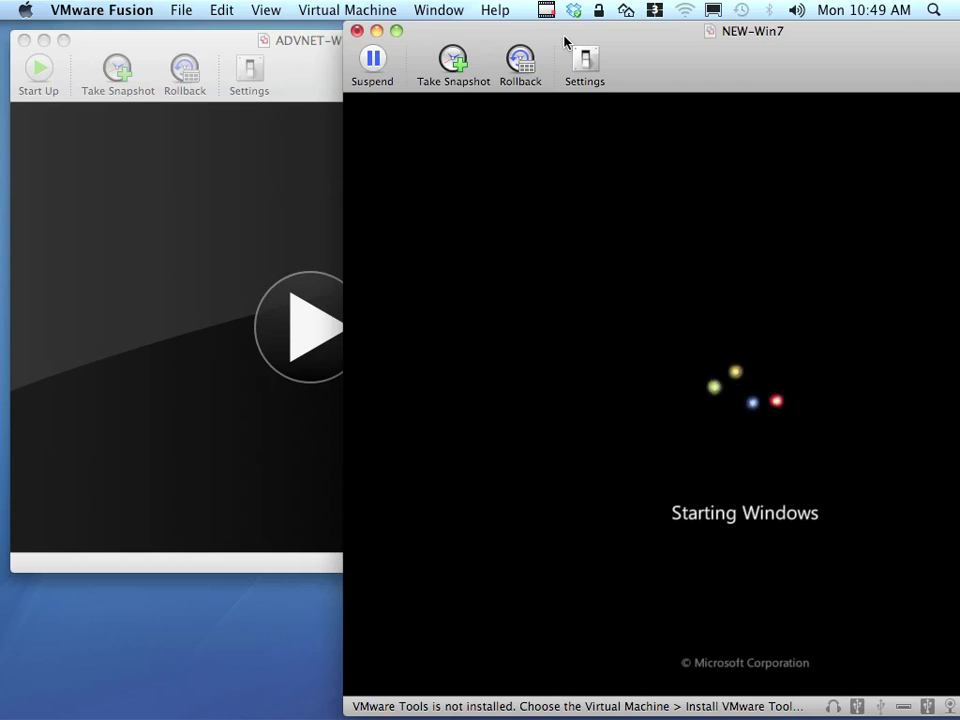
pyautogui.moveTo(636, 34); pyautogui.dragTo(426, 33)
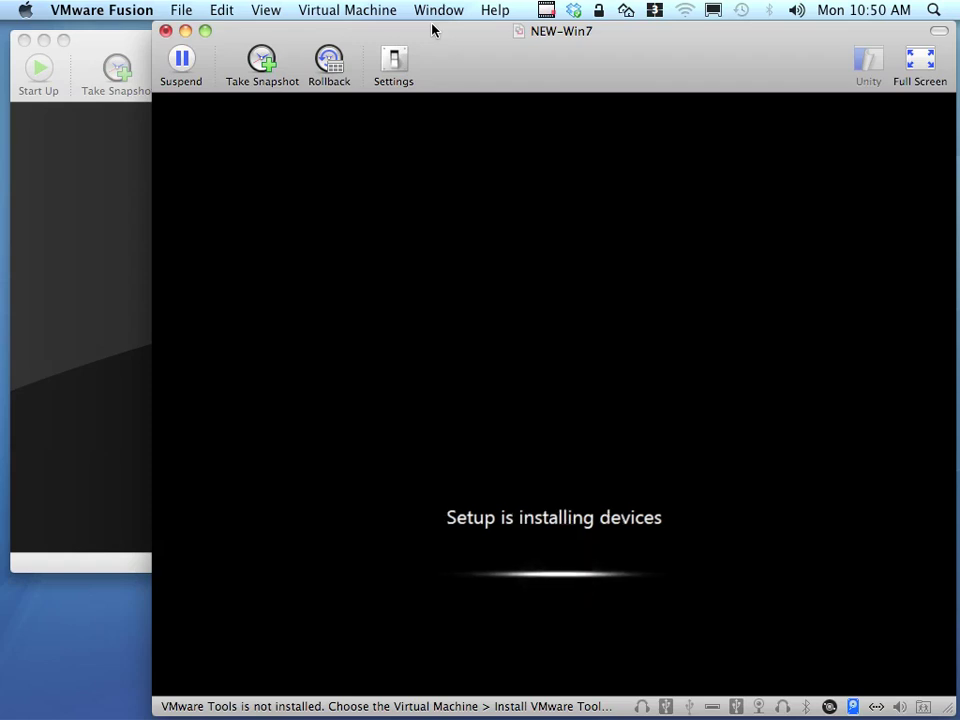
# Wait through setup and restart until NEW-Win7 reaches the Windows 7 Enterprise N logon screen.
pyautogui.click(548, 11)
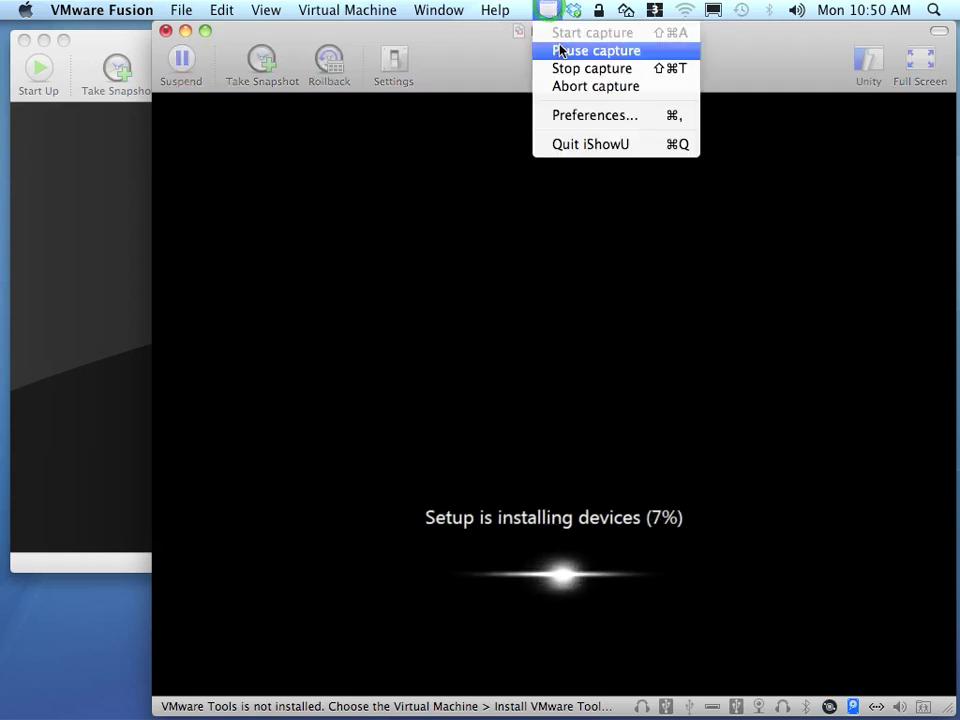
pyautogui.click(558, 50)
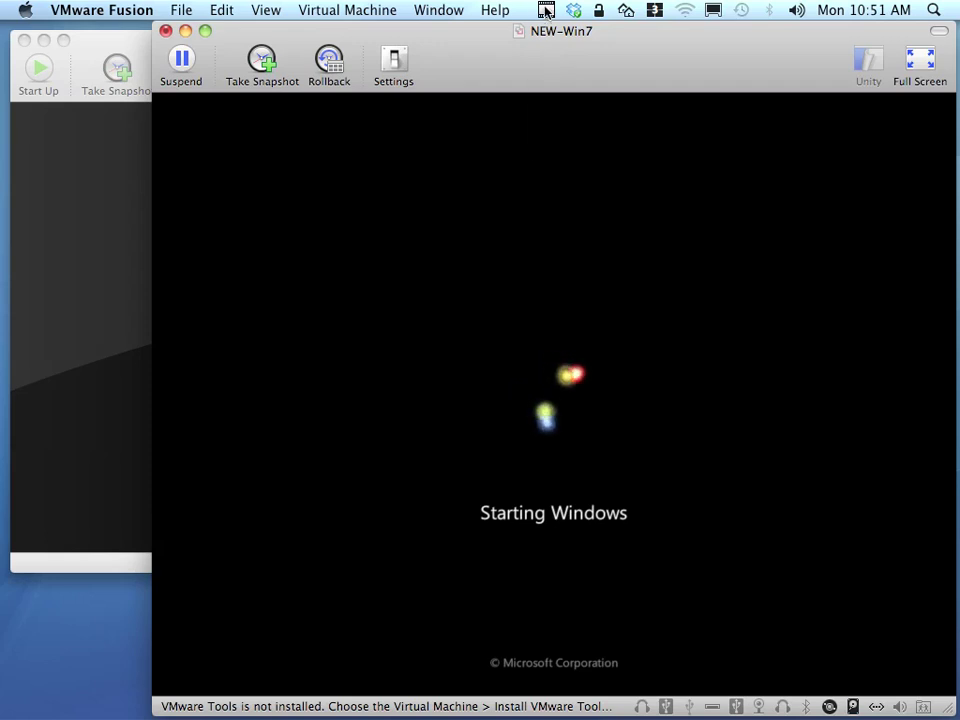
pyautogui.click(546, 9)
pyautogui.click(559, 47)
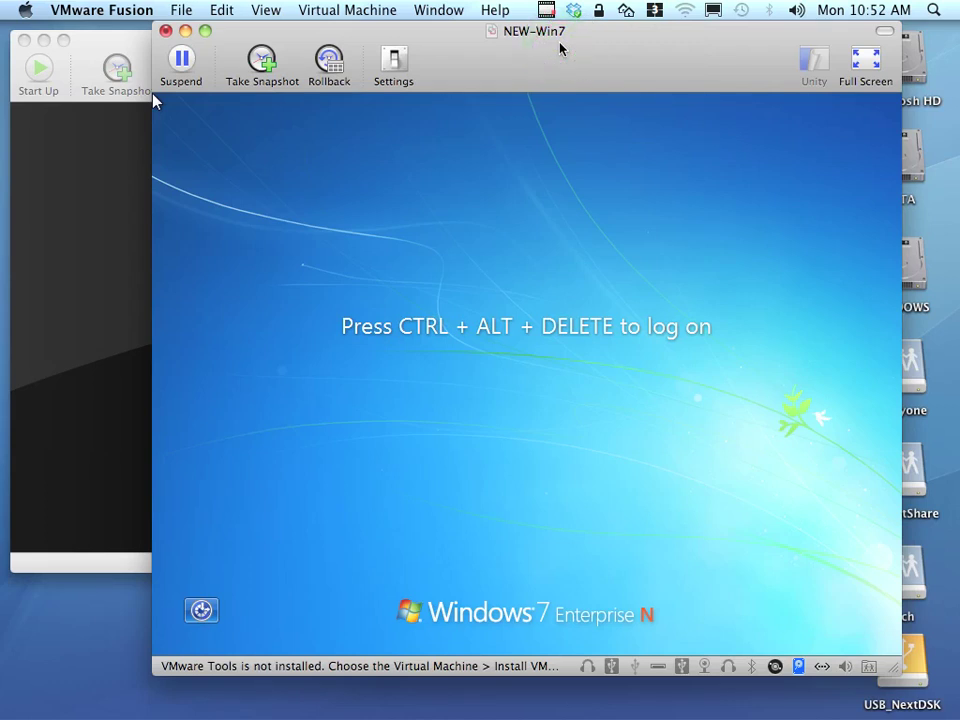
# Bring up the Windows logon prompt in NEW-Win7 with Ctrl+Alt+Del and view the admin logon.
pyautogui.click(508, 349)
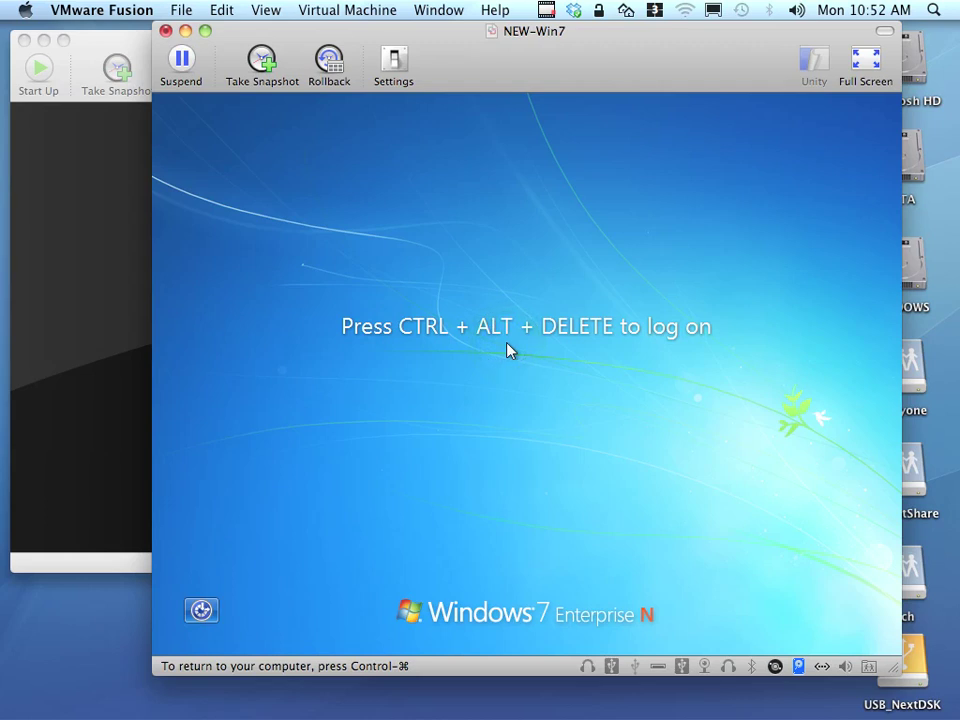
pyautogui.hotkey('ctrl', 'alt', 'Delete')
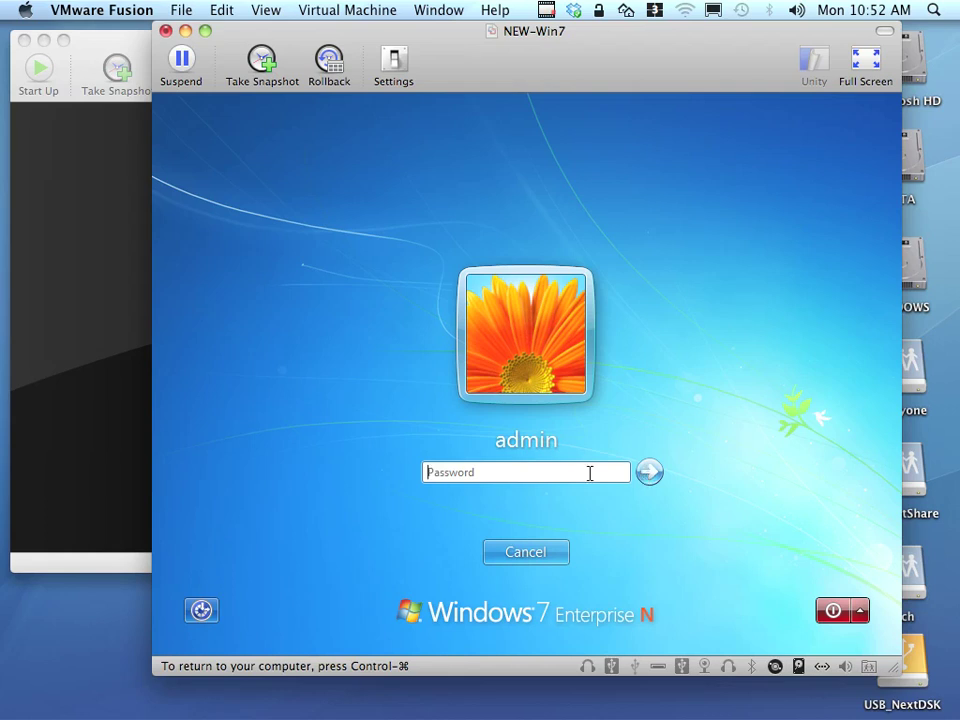
pyautogui.click(557, 492)
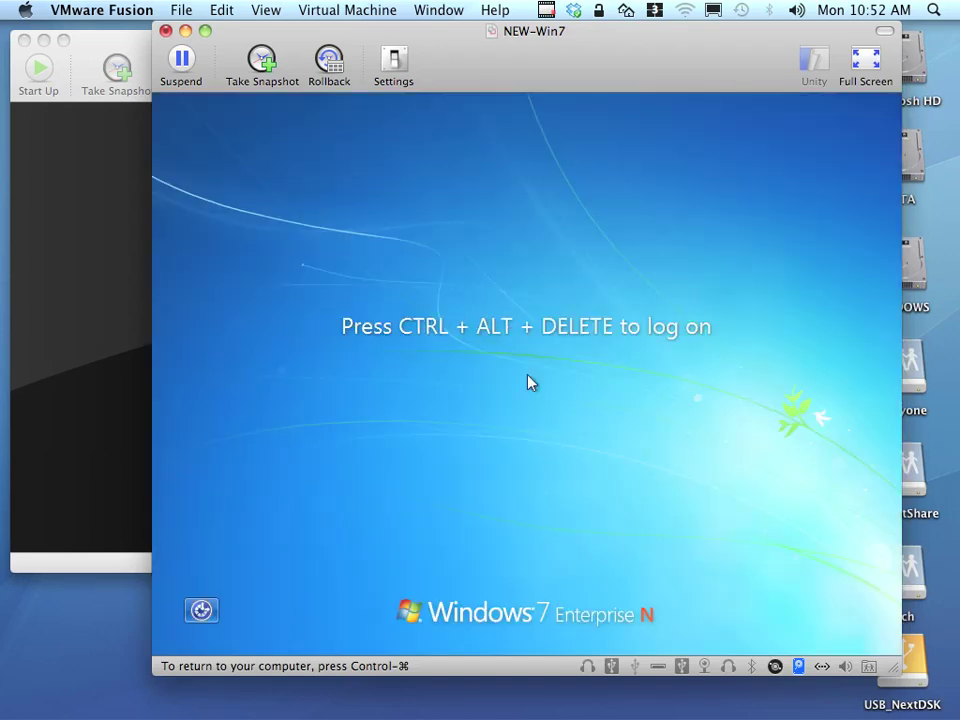
pyautogui.hotkey('ctrl', 'alt', 'Delete')
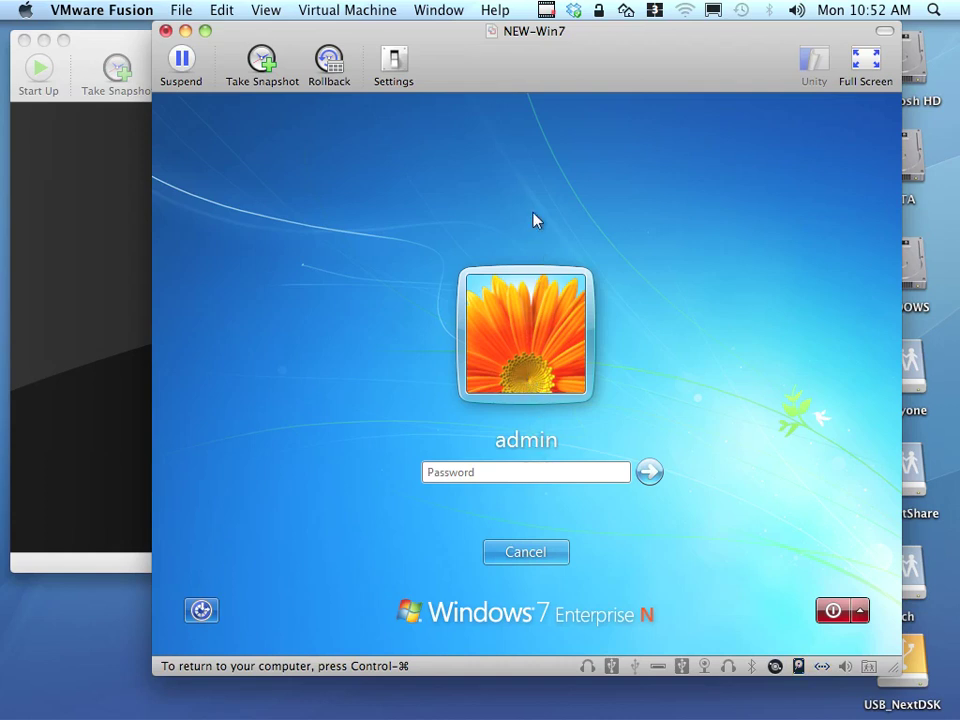
# Release input to the Mac and restart NEW-Win7 back to the logon screen.
pyautogui.click(551, 62)
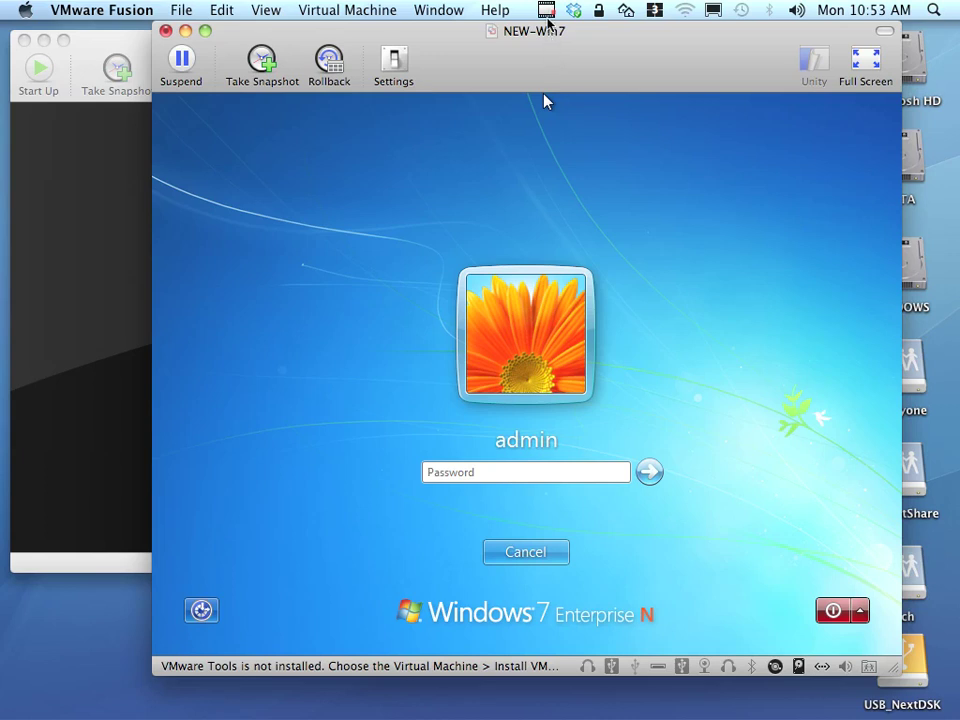
pyautogui.click(546, 11)
pyautogui.click(553, 50)
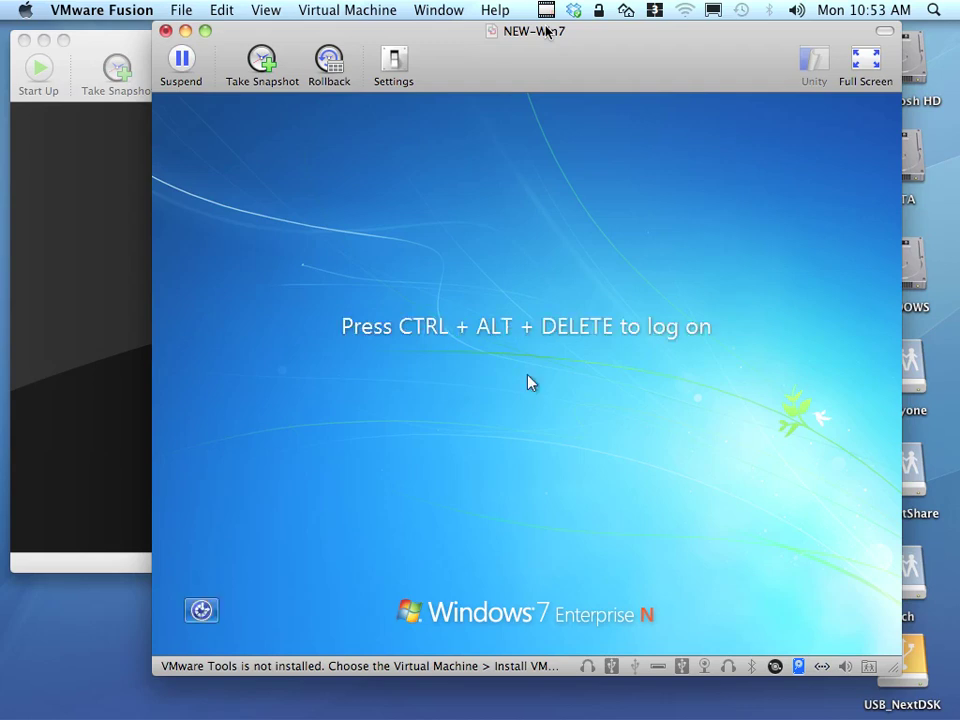
pyautogui.click(546, 30)
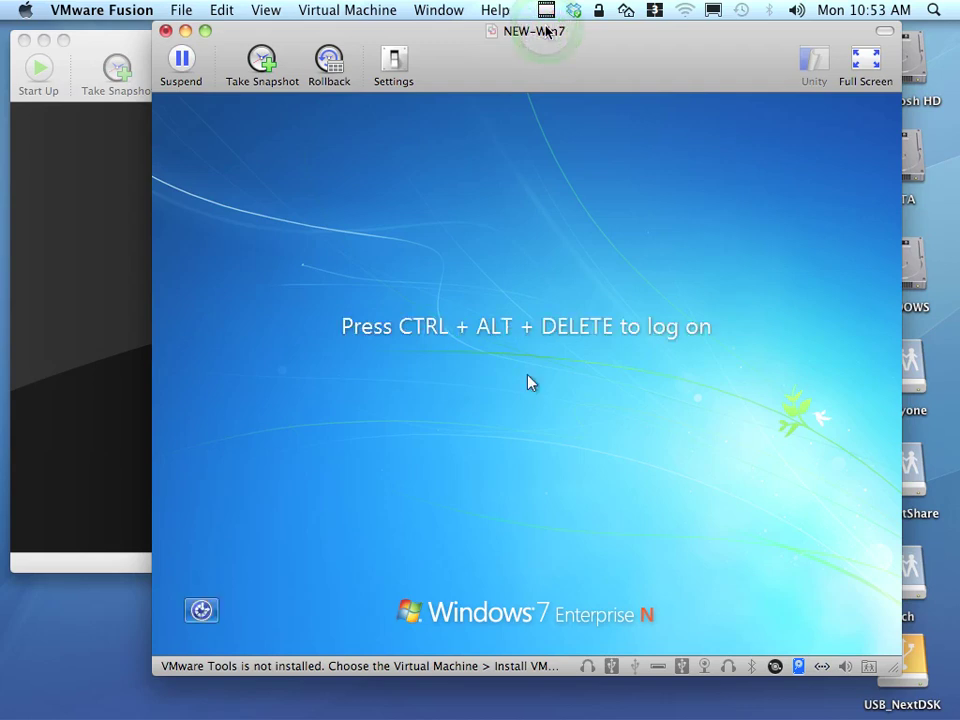
# Log on to ADVNET with the domain user's name and password, then switch to Server Manager.
pyautogui.hotkey('ctrl', 'alt', 'Delete')
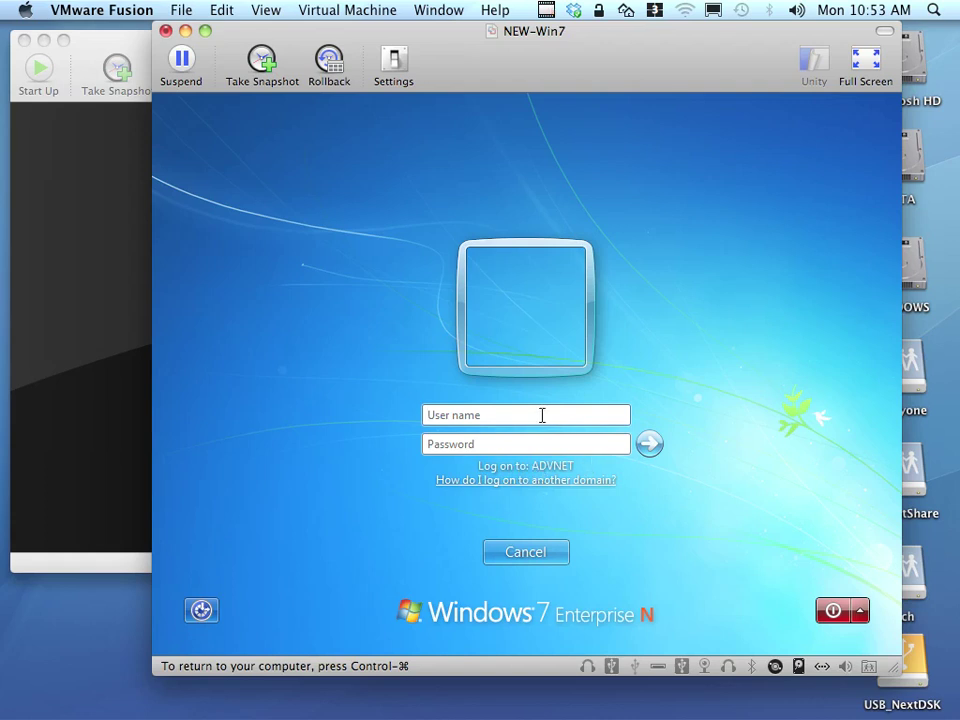
pyautogui.press('Tab')
pyautogui.write('•••••••••')
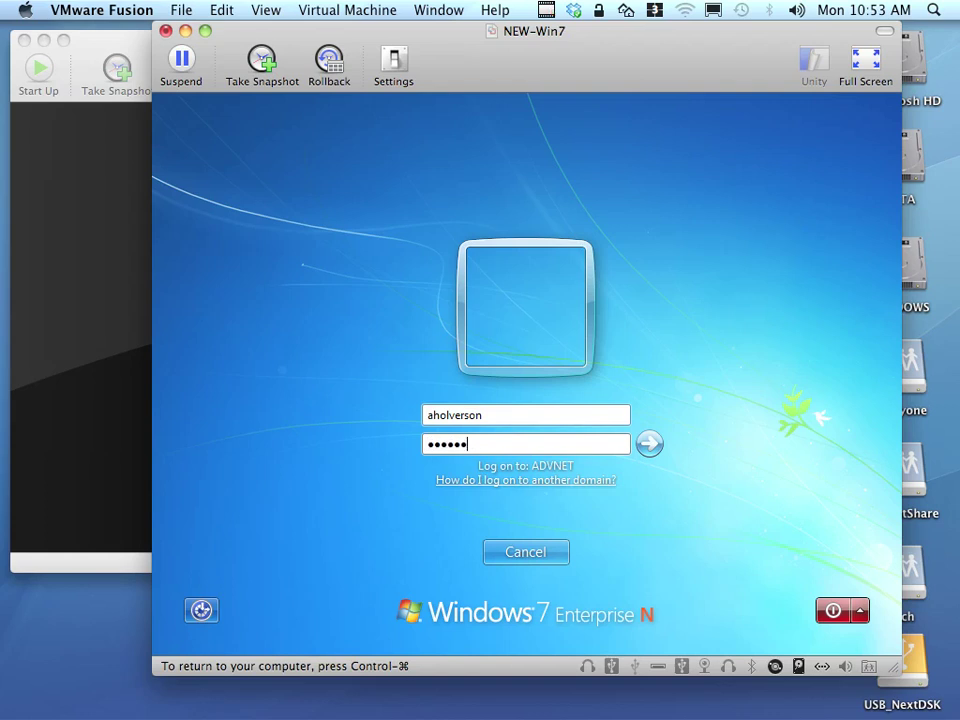
pyautogui.press('Return')
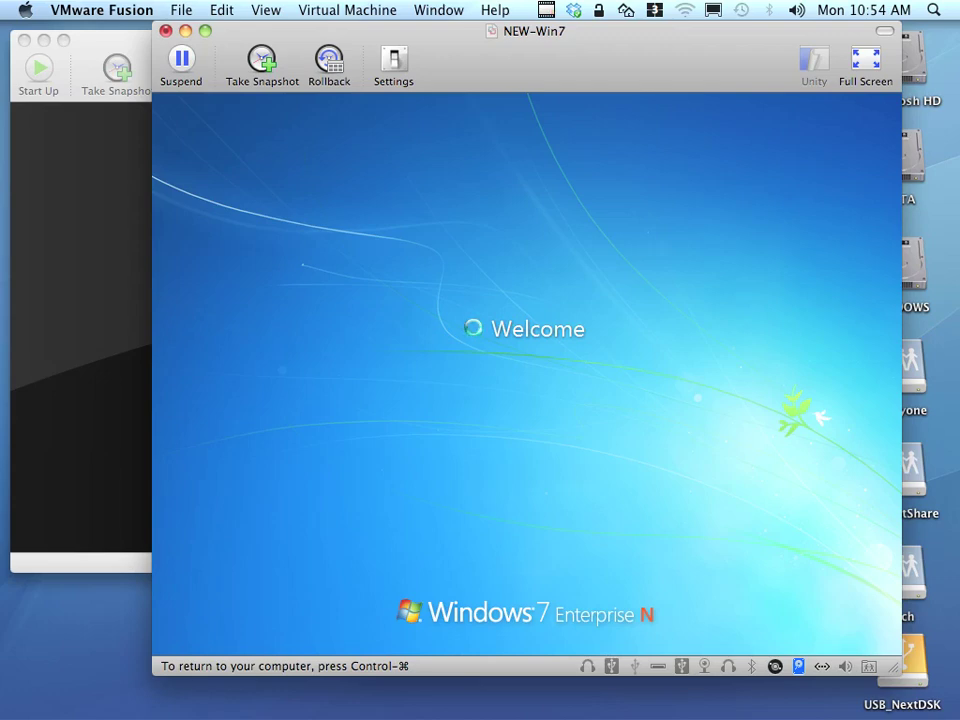
pyautogui.hotkey('ctrl', 'Right')
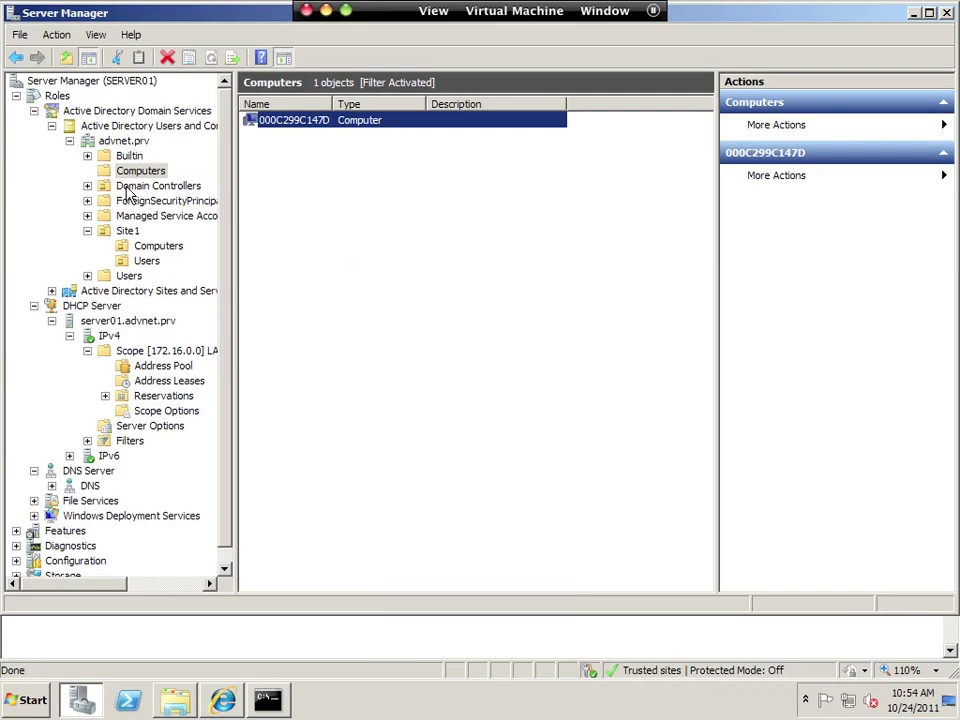
# Refresh advnet.prv Computers to reveal NEW-WIN7, select it, and return to the VM.
pyautogui.click(137, 175)
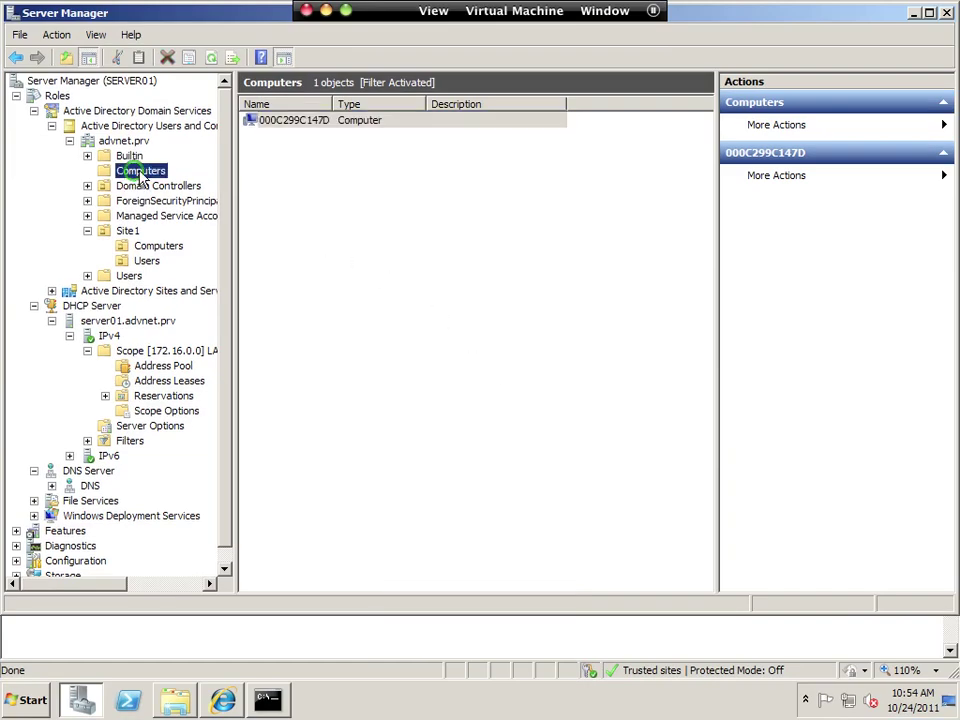
pyautogui.click(212, 58)
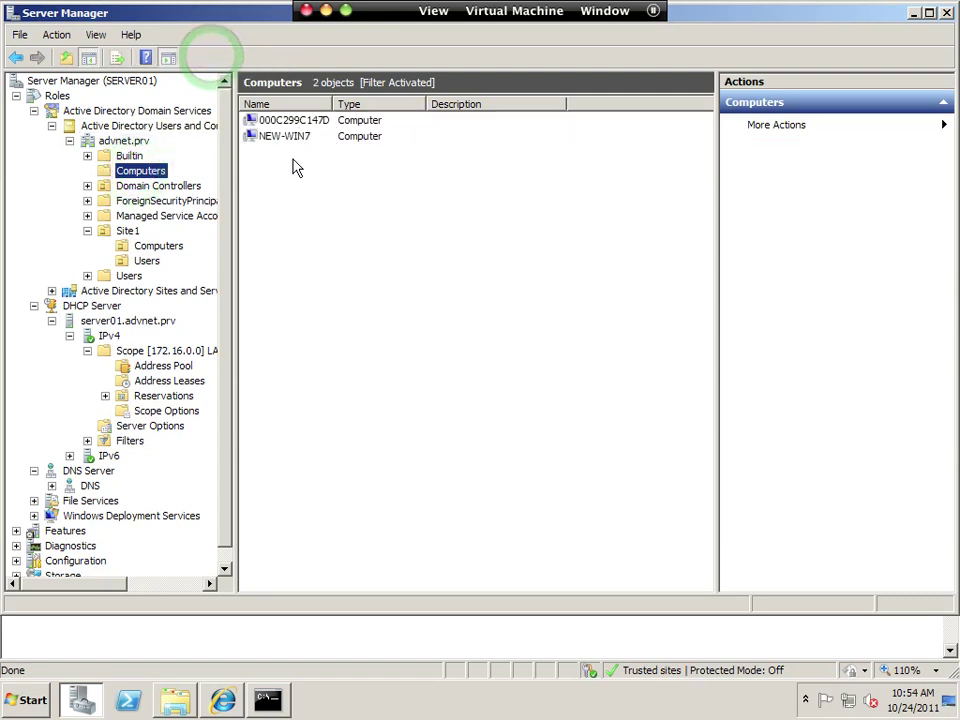
pyautogui.click(275, 137)
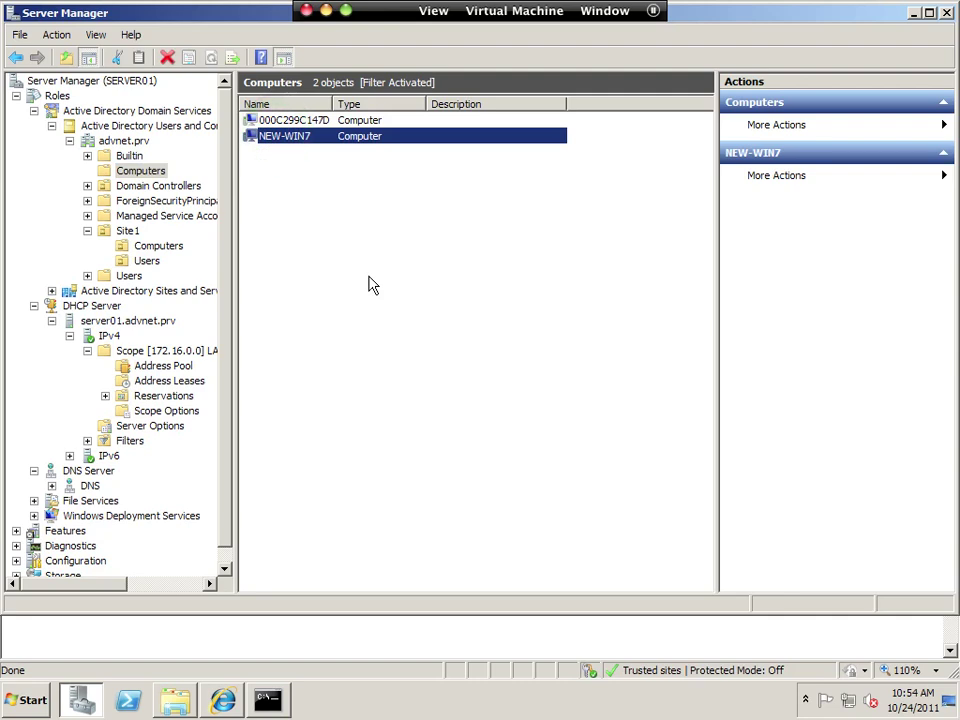
pyautogui.hotkey('ctrl', 'Down')
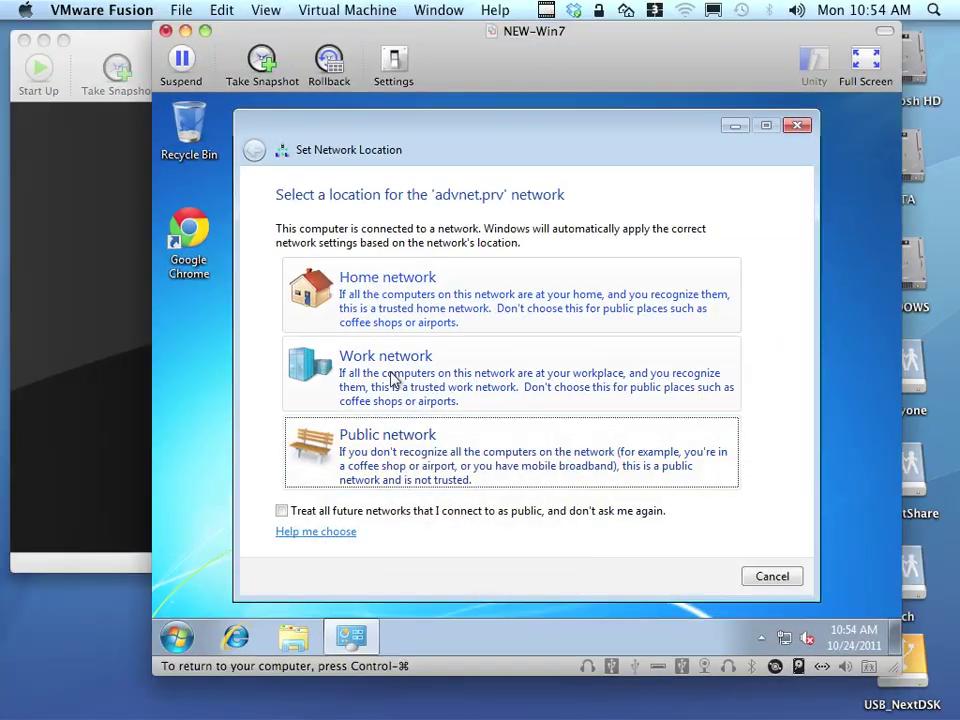
# Set advnet.prv as a Work network and dismiss the network settings message.
pyautogui.click(392, 376)
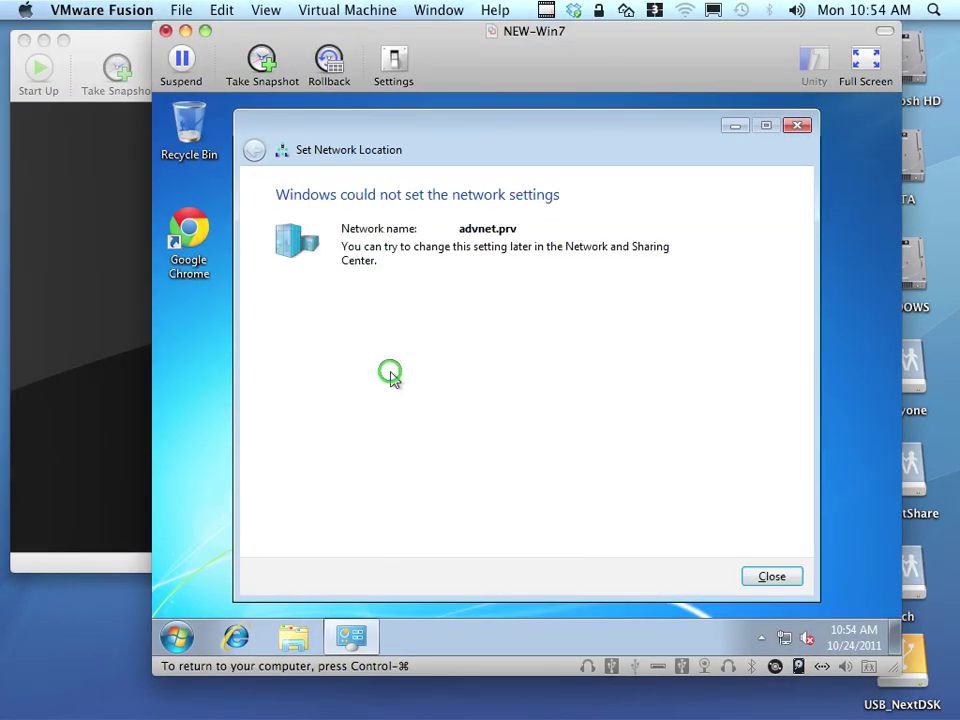
pyautogui.click(791, 577)
pyautogui.click(173, 465)
# Test web access by opening Internet Explorer to the thetechninjas.org help-desk page, then close it.
pyautogui.click(180, 230)
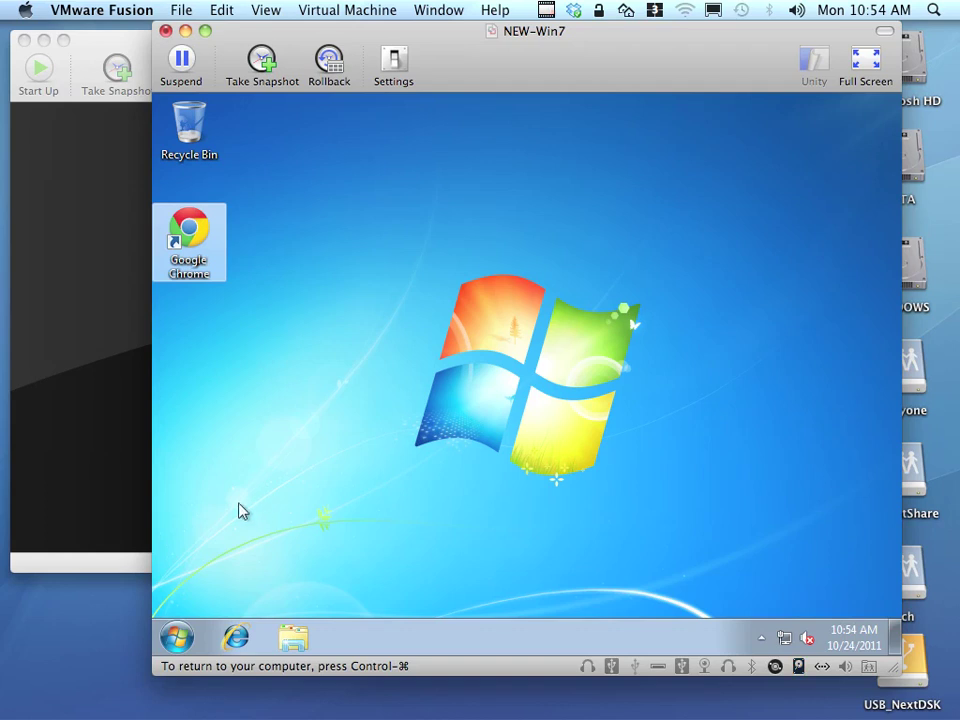
pyautogui.click(240, 630)
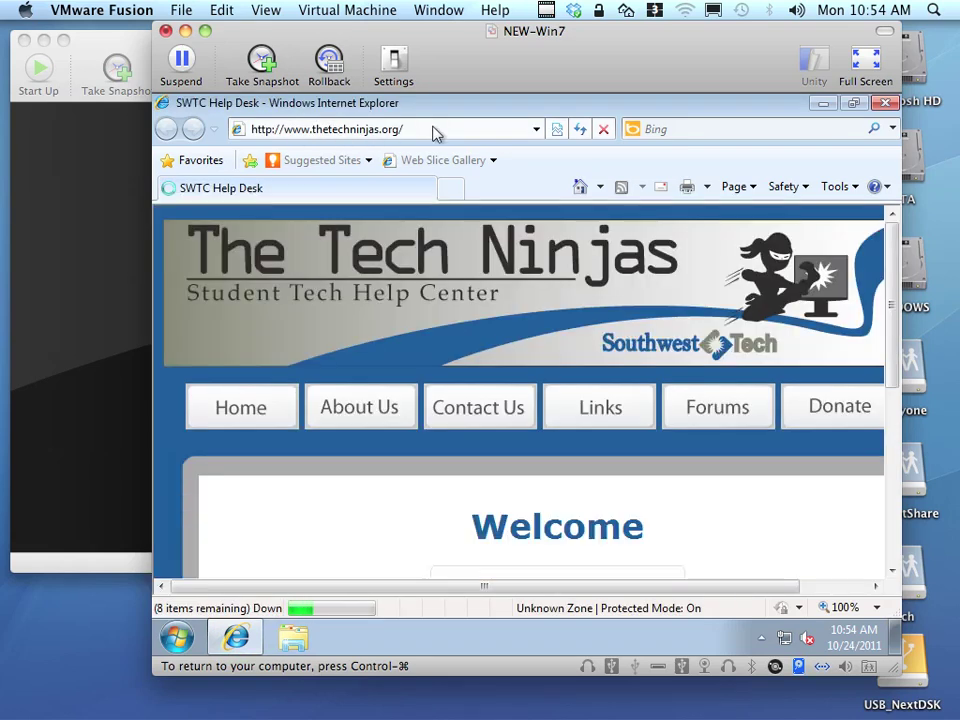
pyautogui.click(884, 105)
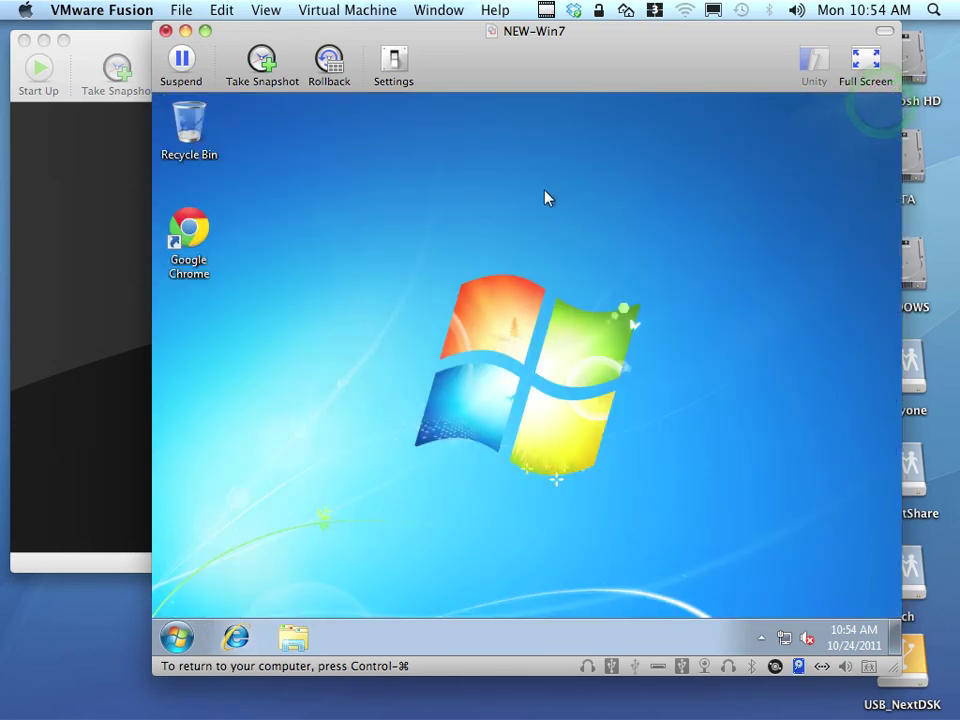
pyautogui.click(547, 9)
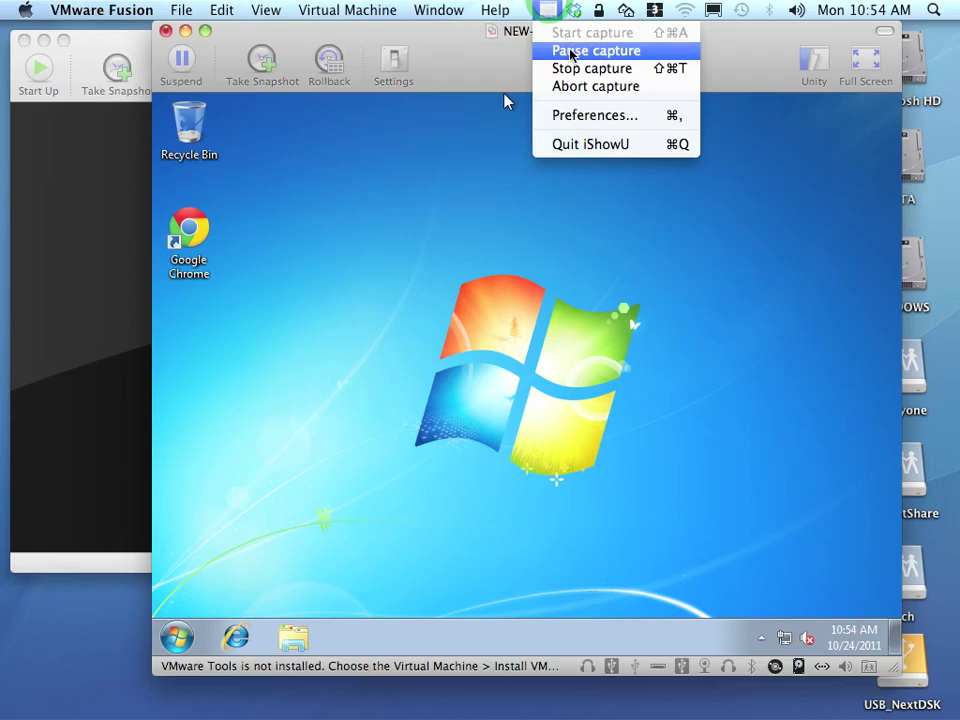